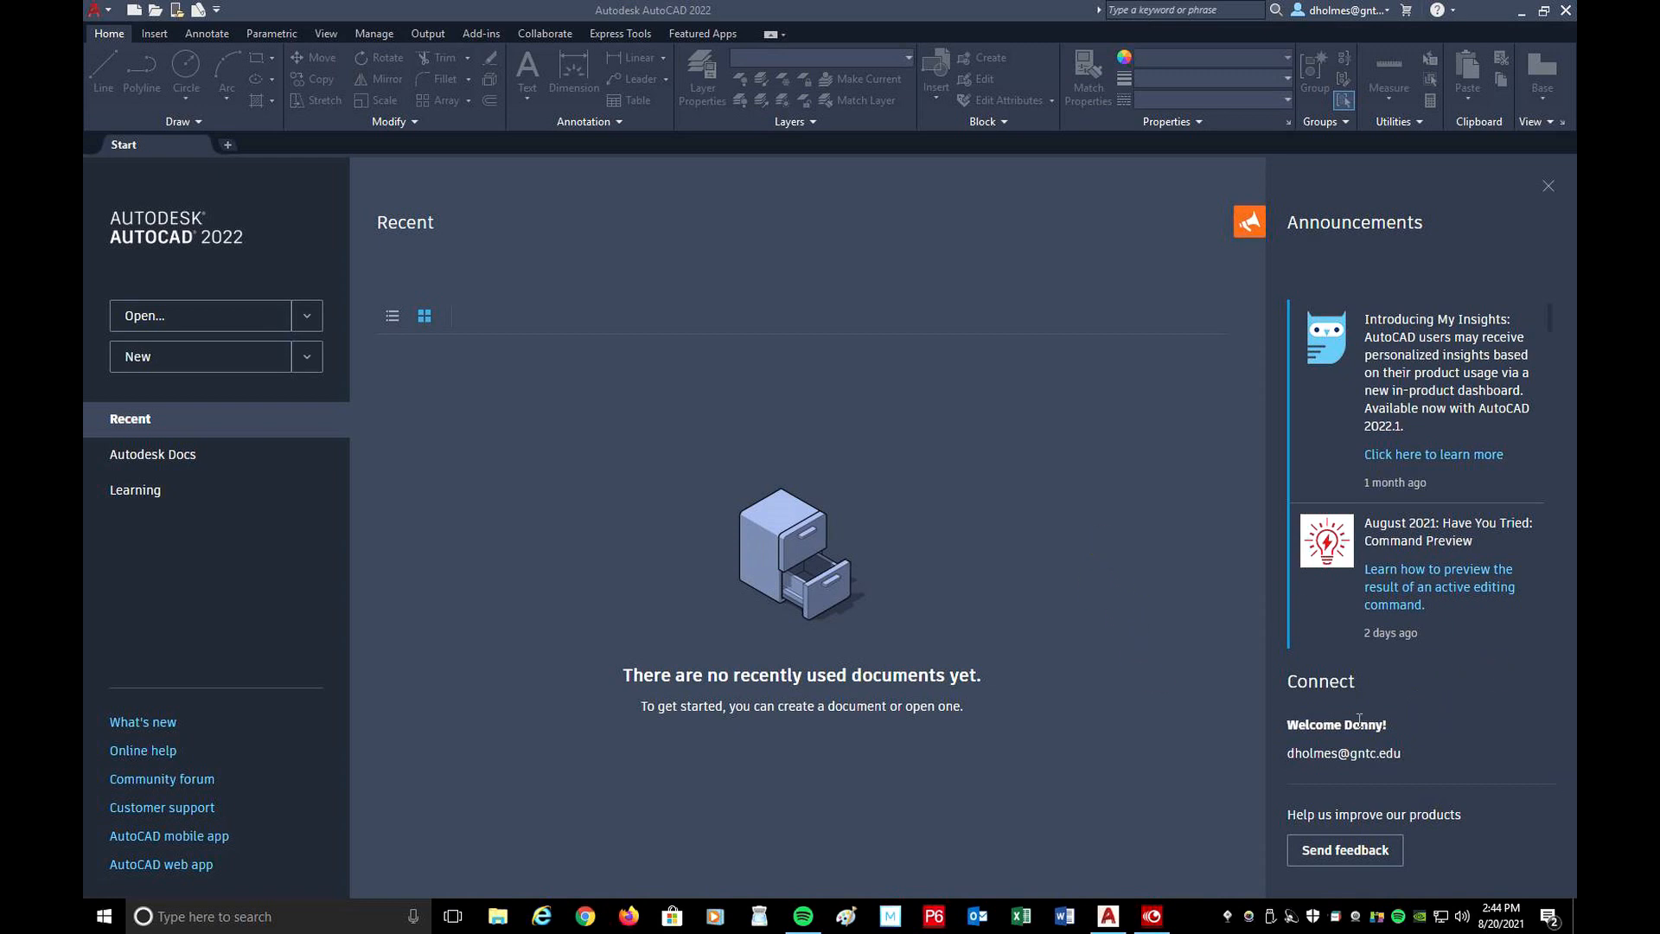
Look at the signed-in account's options, and start a new drawing.
{"action": "left_click", "coordinate": [1389, 12]}
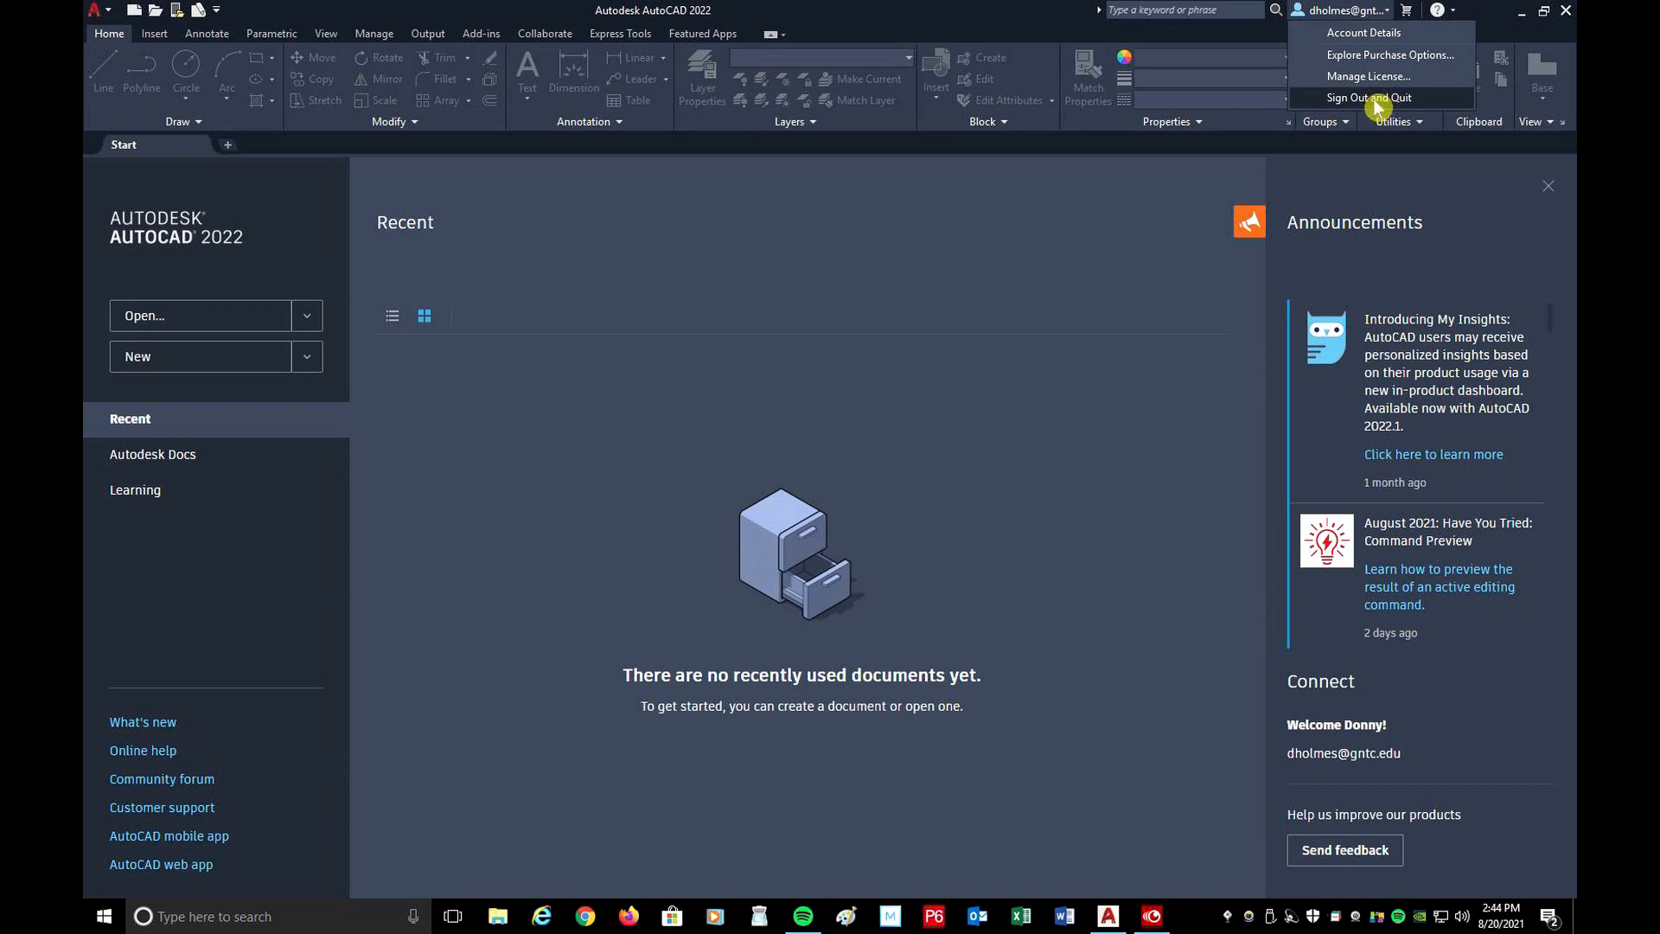
{"action": "left_click", "coordinate": [1144, 268]}
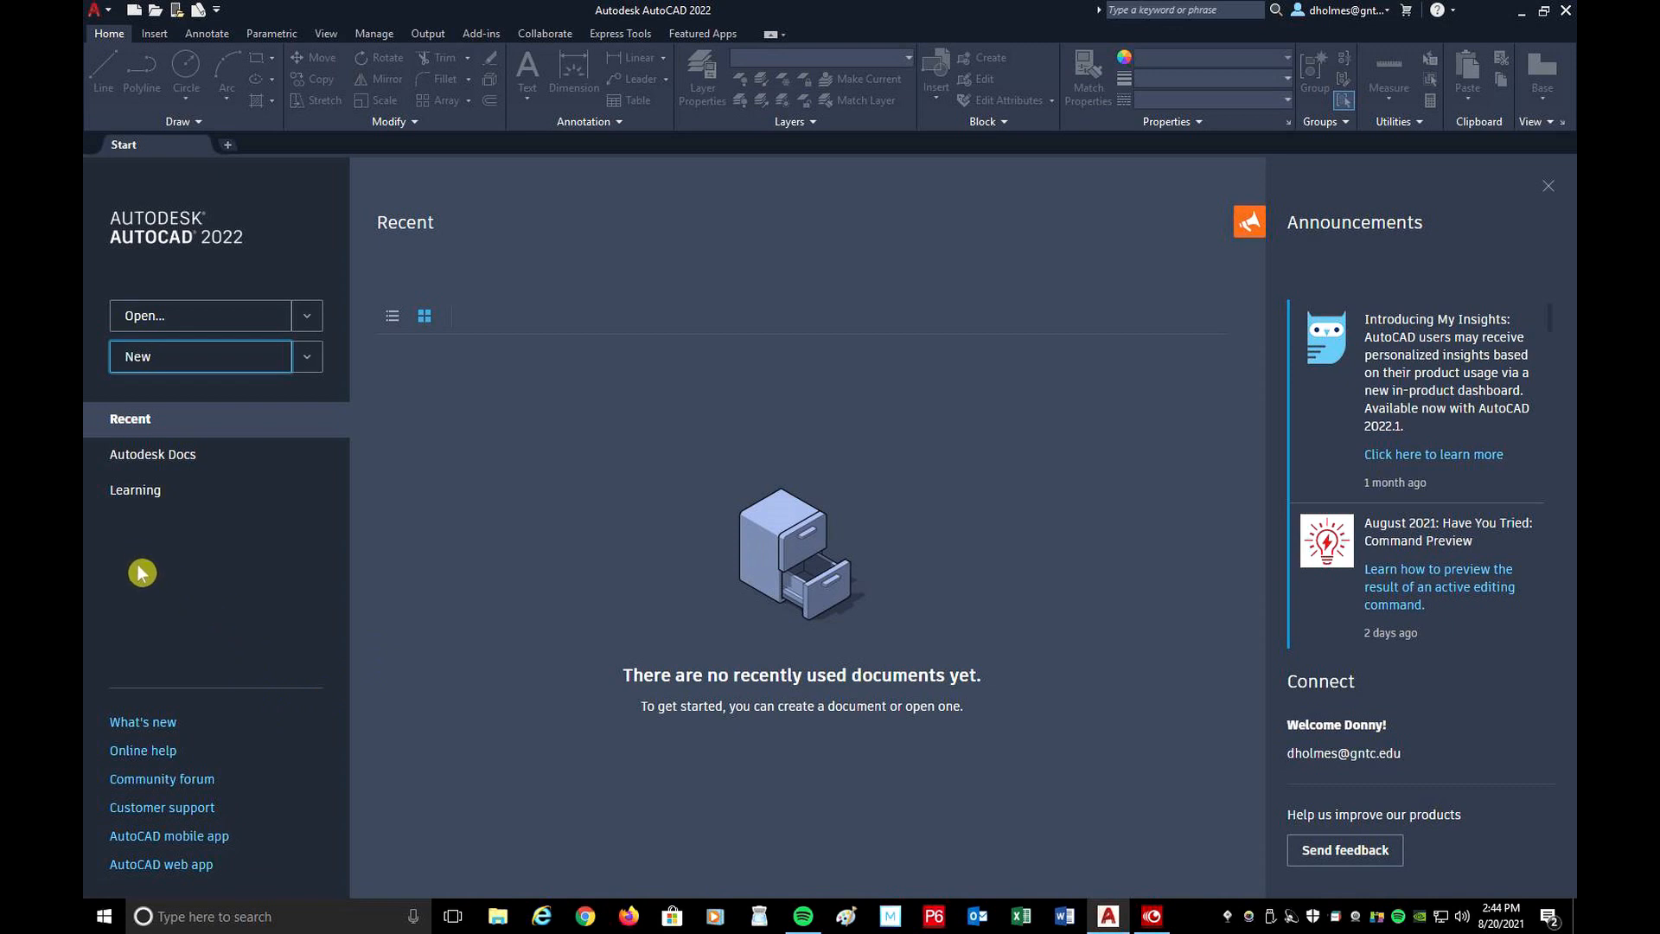
{"action": "left_click", "coordinate": [175, 357]}
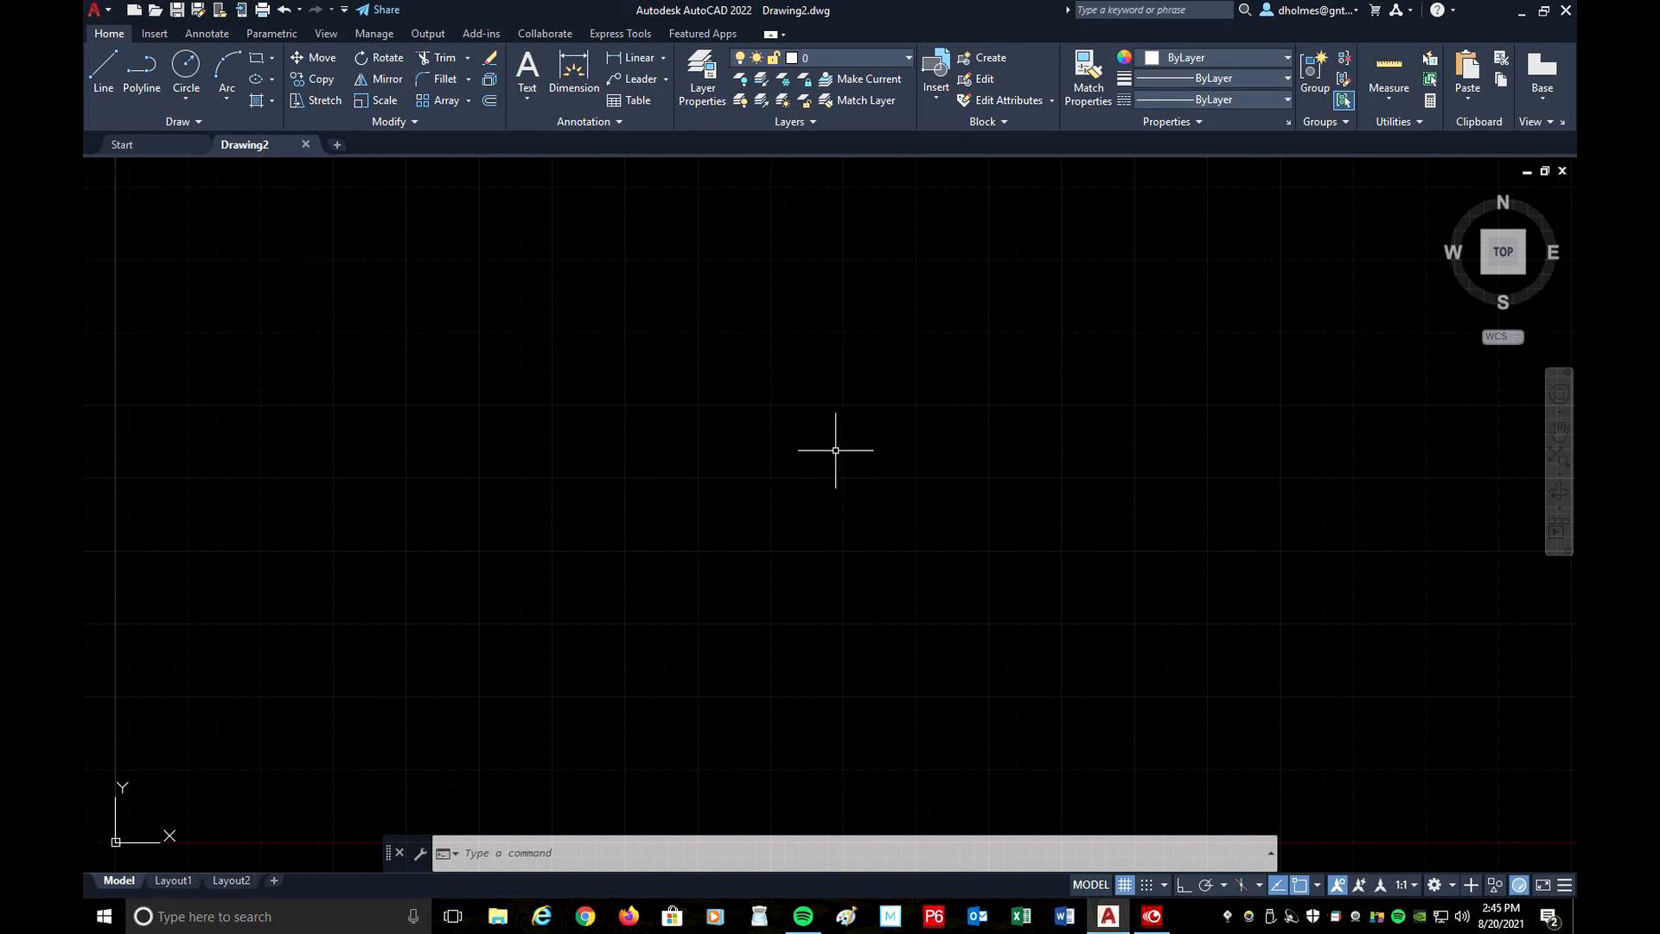
Open the program's Options dialog, move it higher and bring up its Display settings.
{"action": "left_click", "coordinate": [104, 10]}
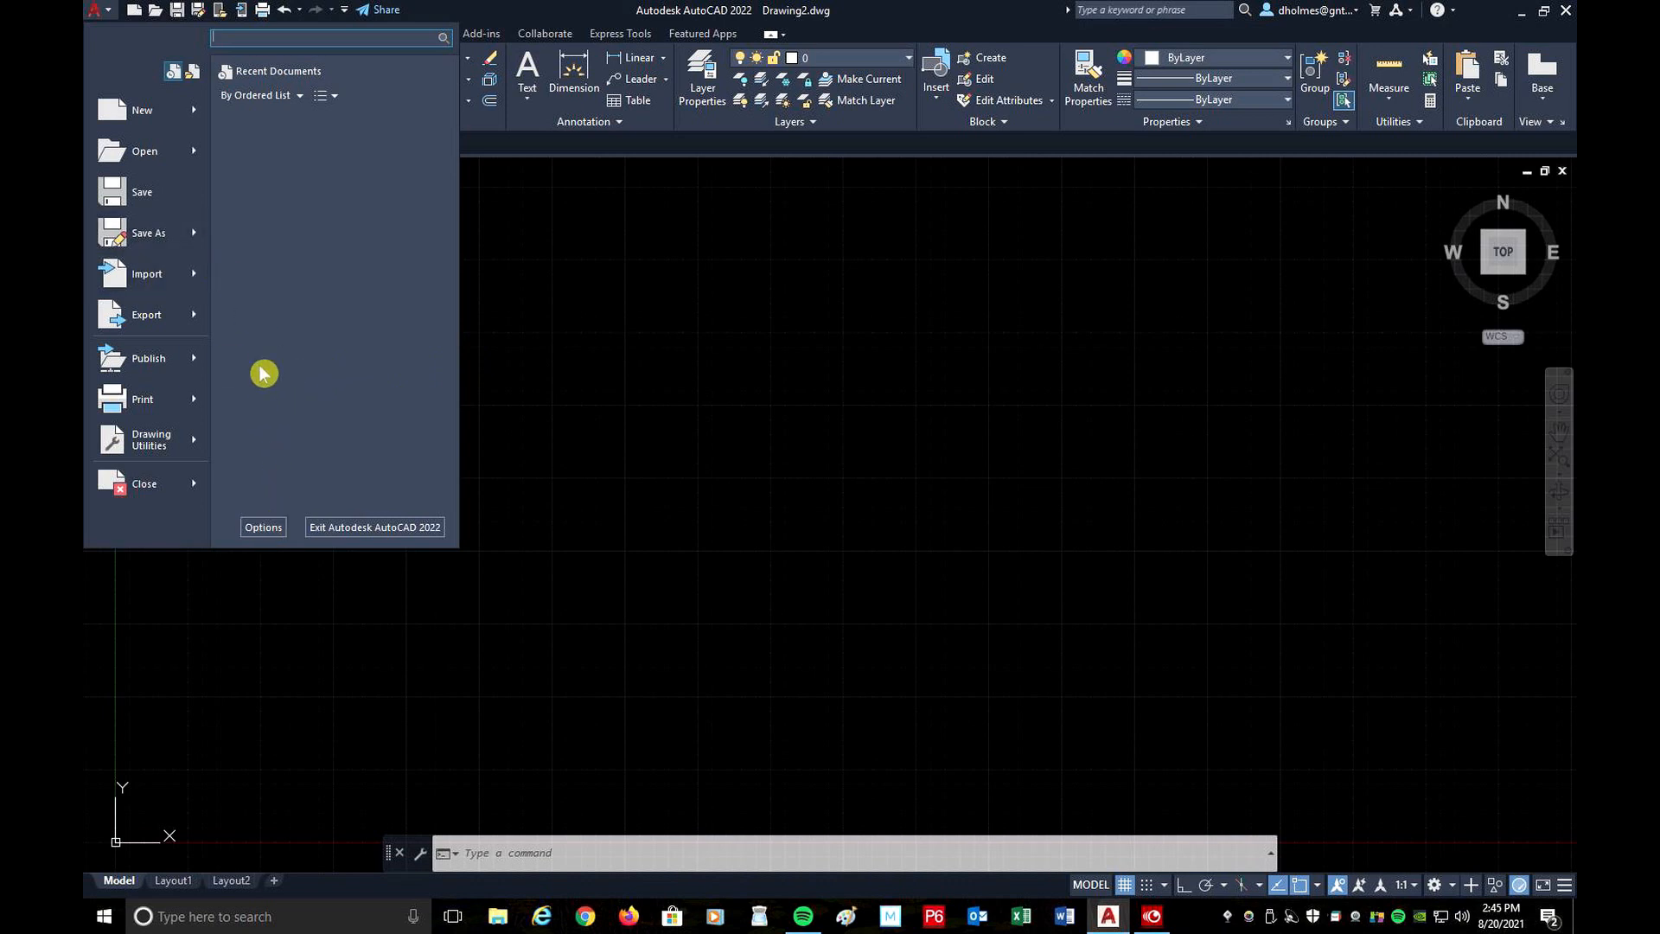
{"action": "left_click", "coordinate": [263, 527]}
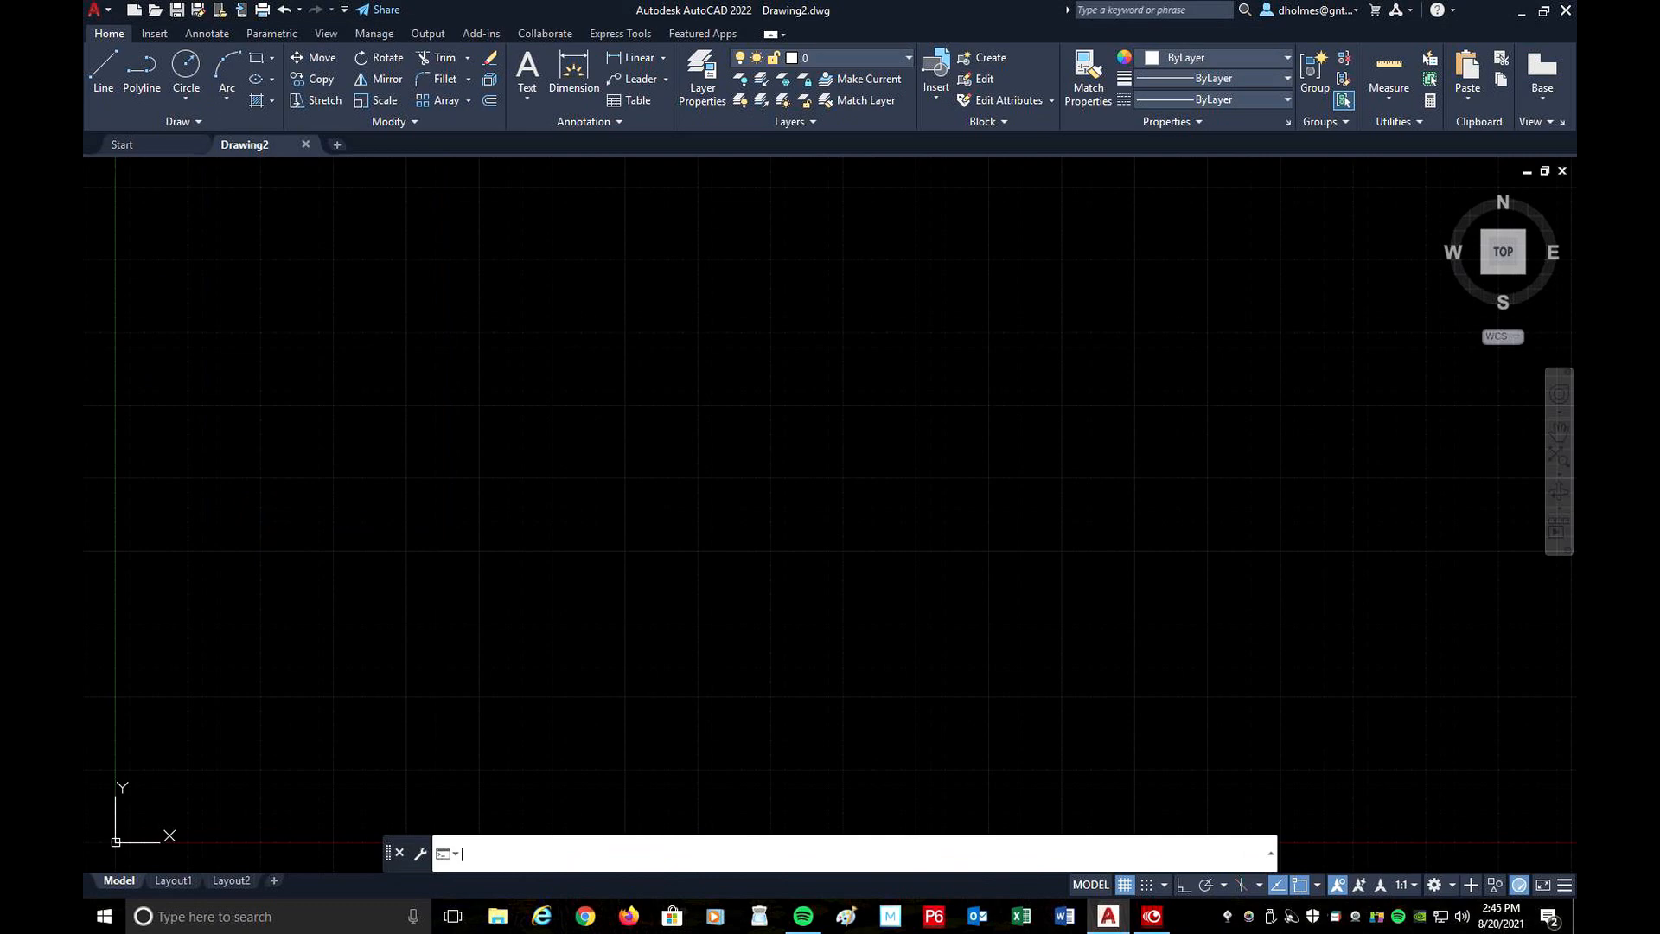
{"action": "left_click_drag", "start_coordinate": [982, 297], "coordinate": [971, 222]}
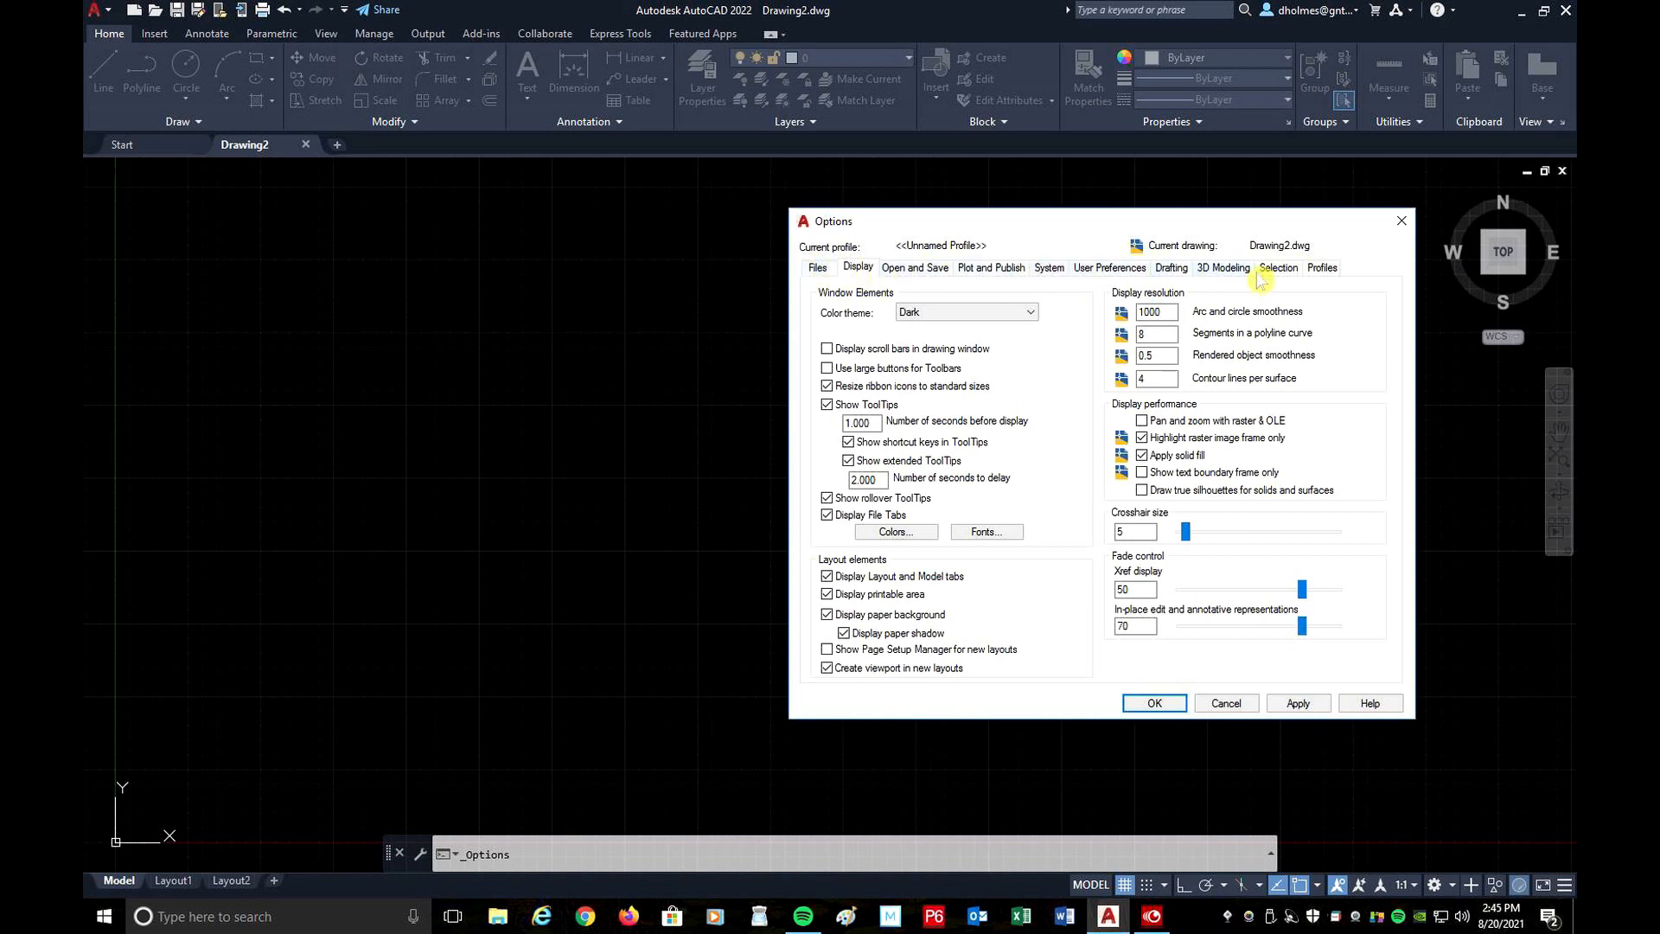
{"action": "left_click", "coordinate": [813, 269]}
{"action": "left_click", "coordinate": [856, 270]}
Set the uniform background color of the 2D model space to White and apply it.
{"action": "left_click", "coordinate": [890, 533]}
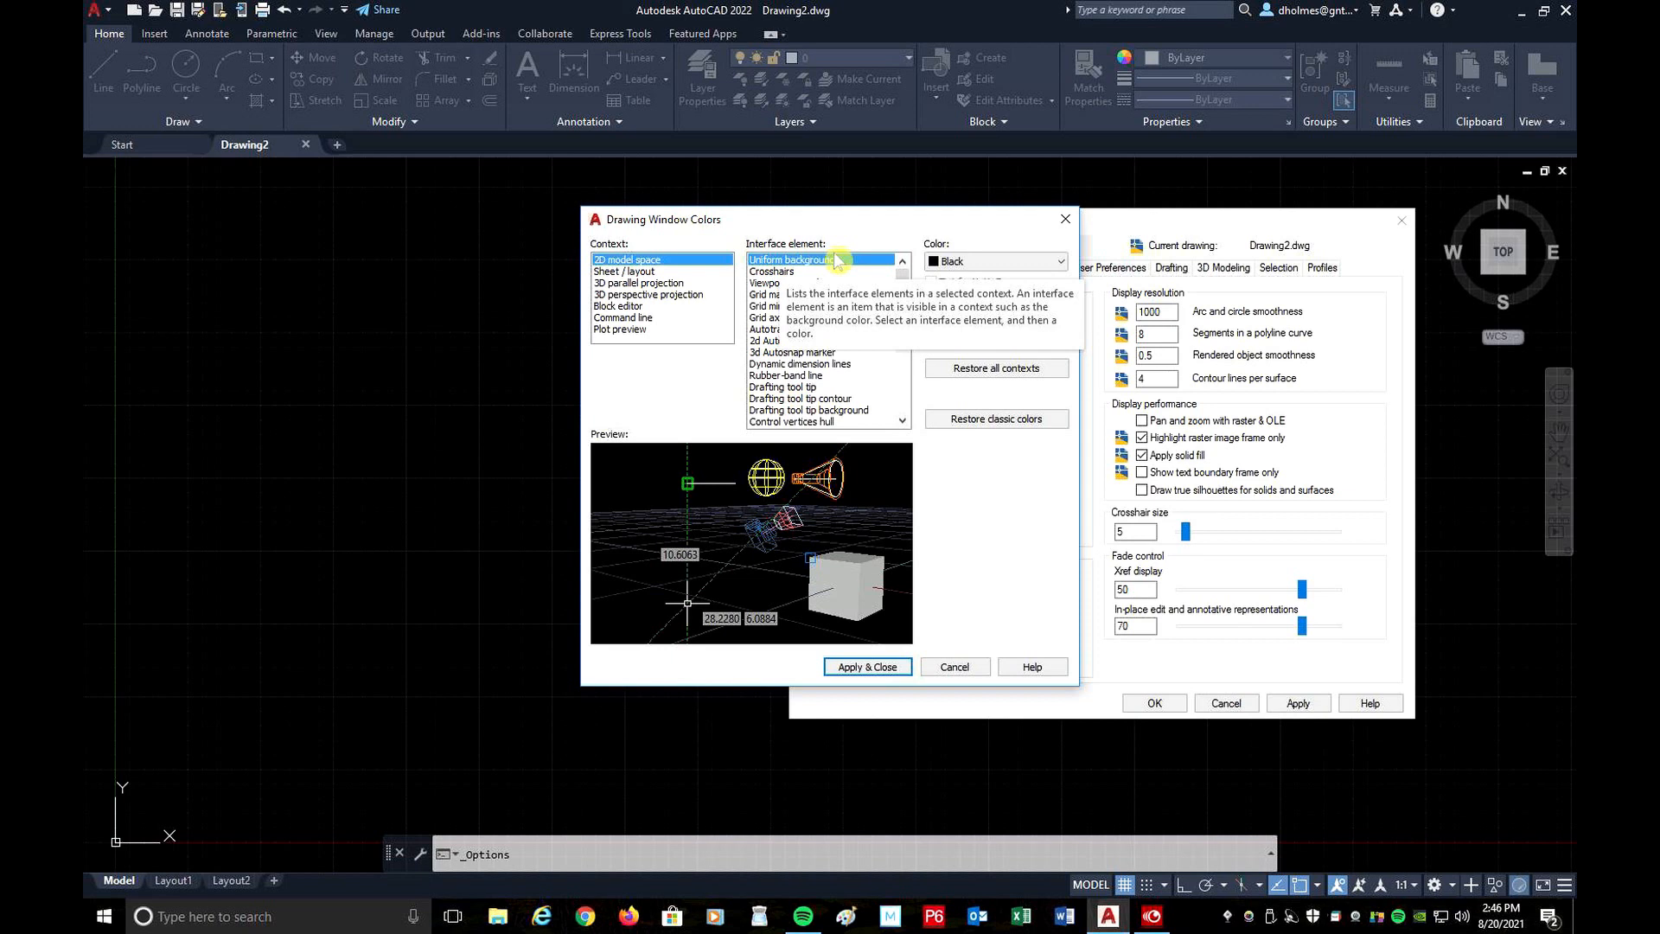
{"action": "left_click", "coordinate": [1049, 269]}
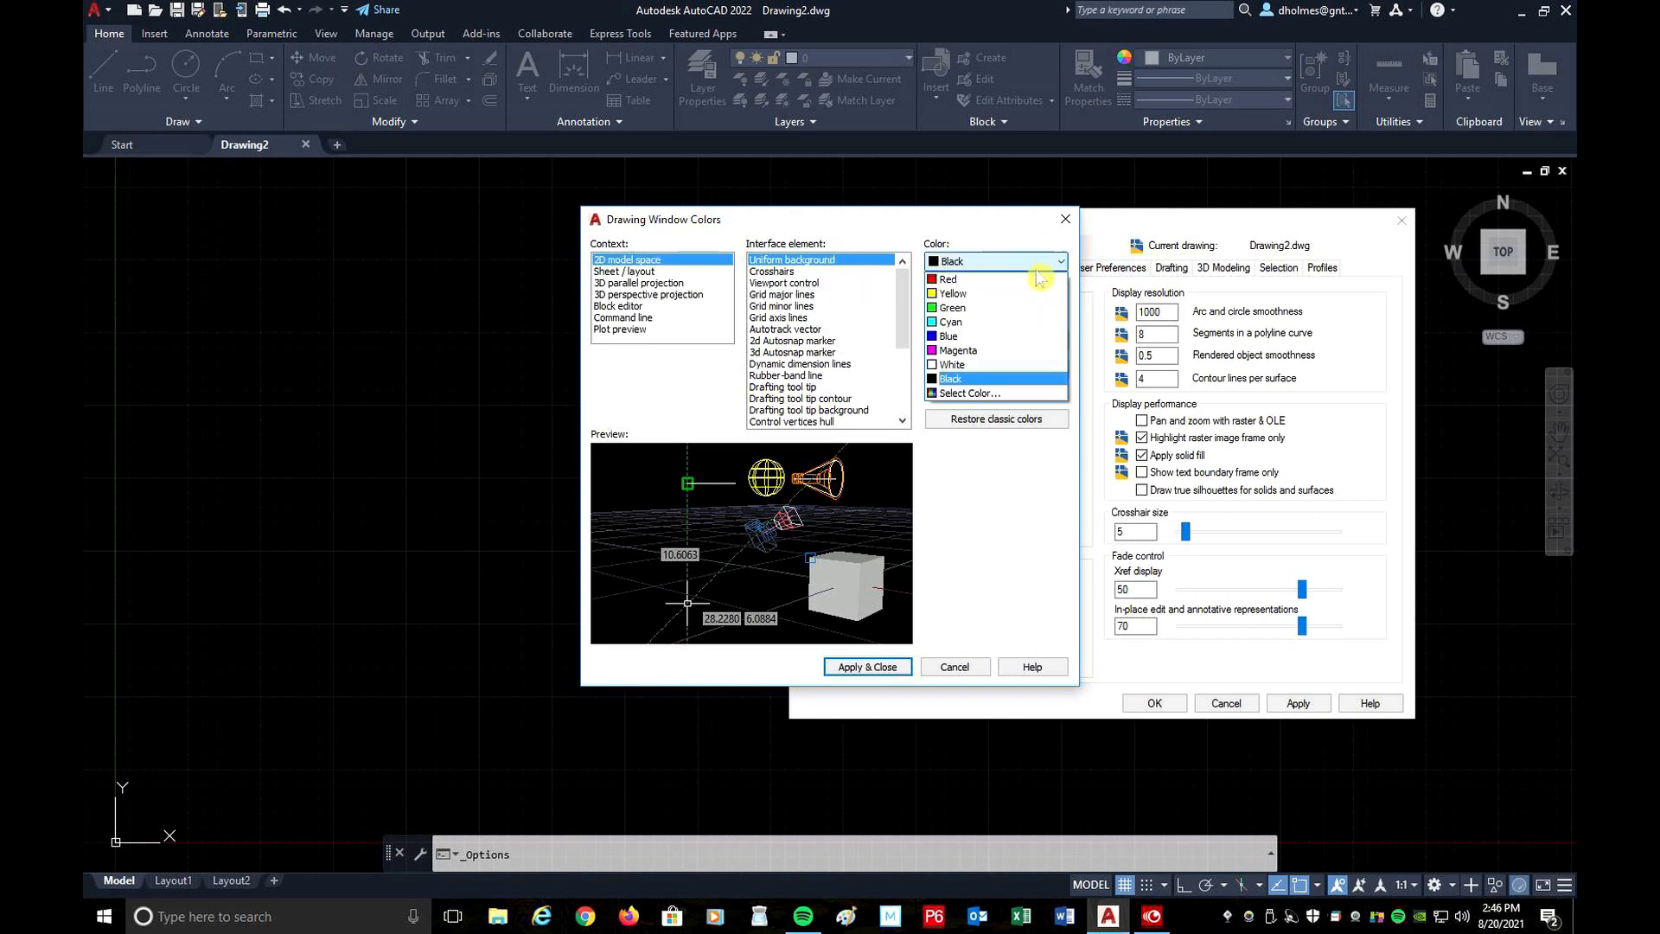
{"action": "left_click", "coordinate": [947, 364]}
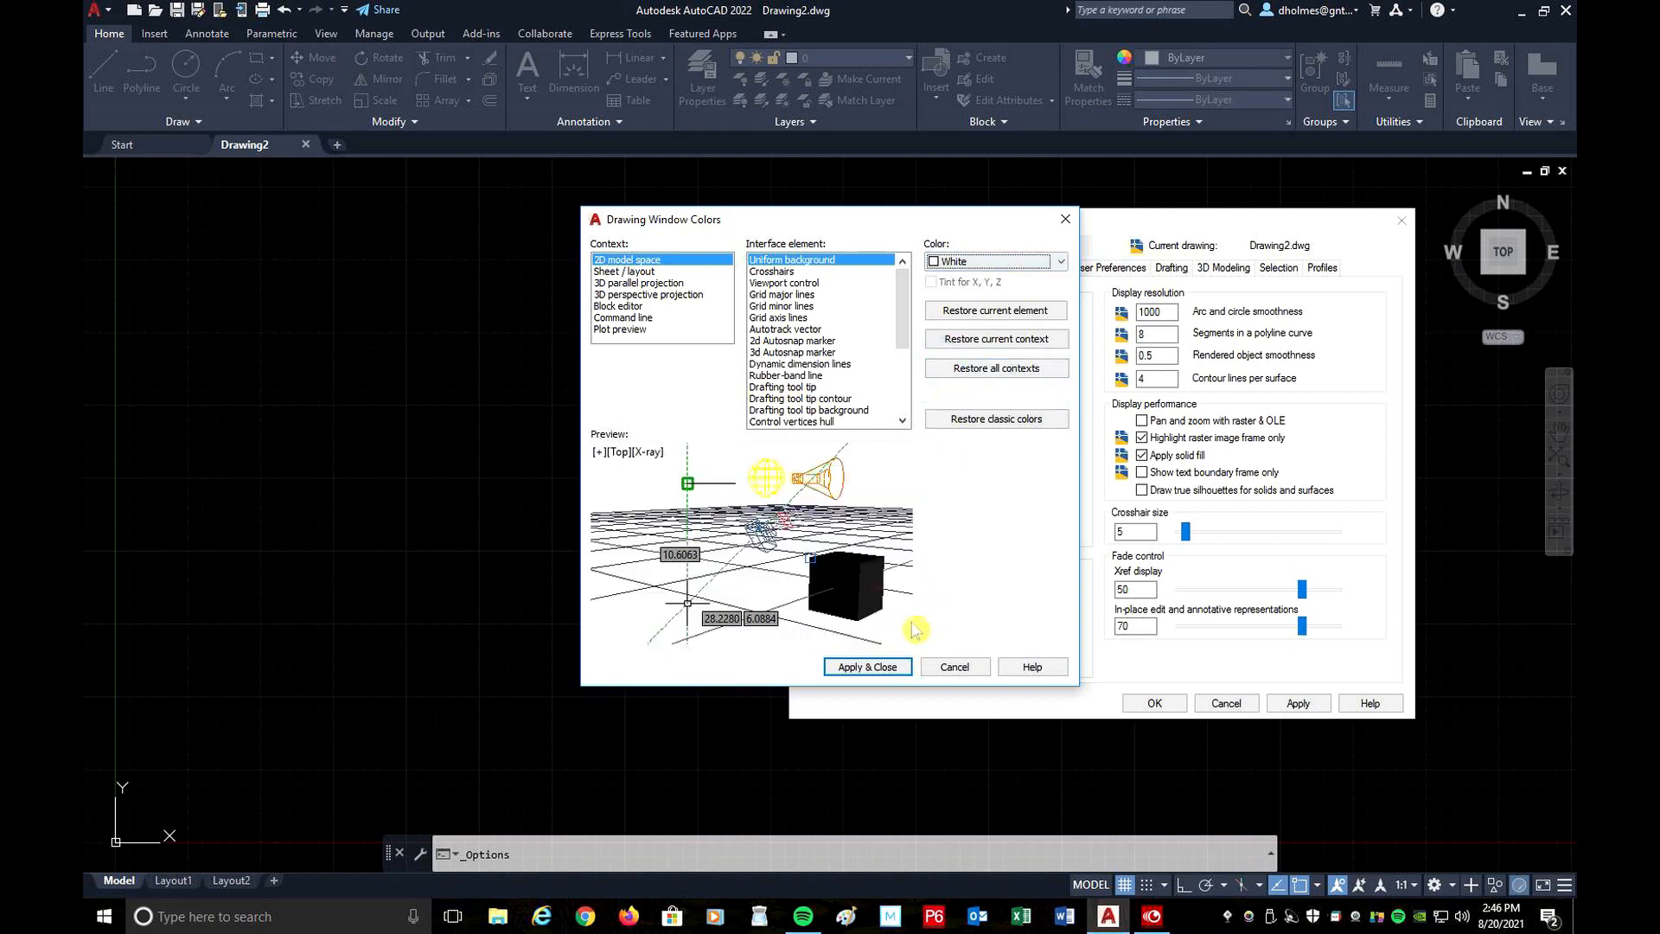
{"action": "left_click", "coordinate": [867, 669]}
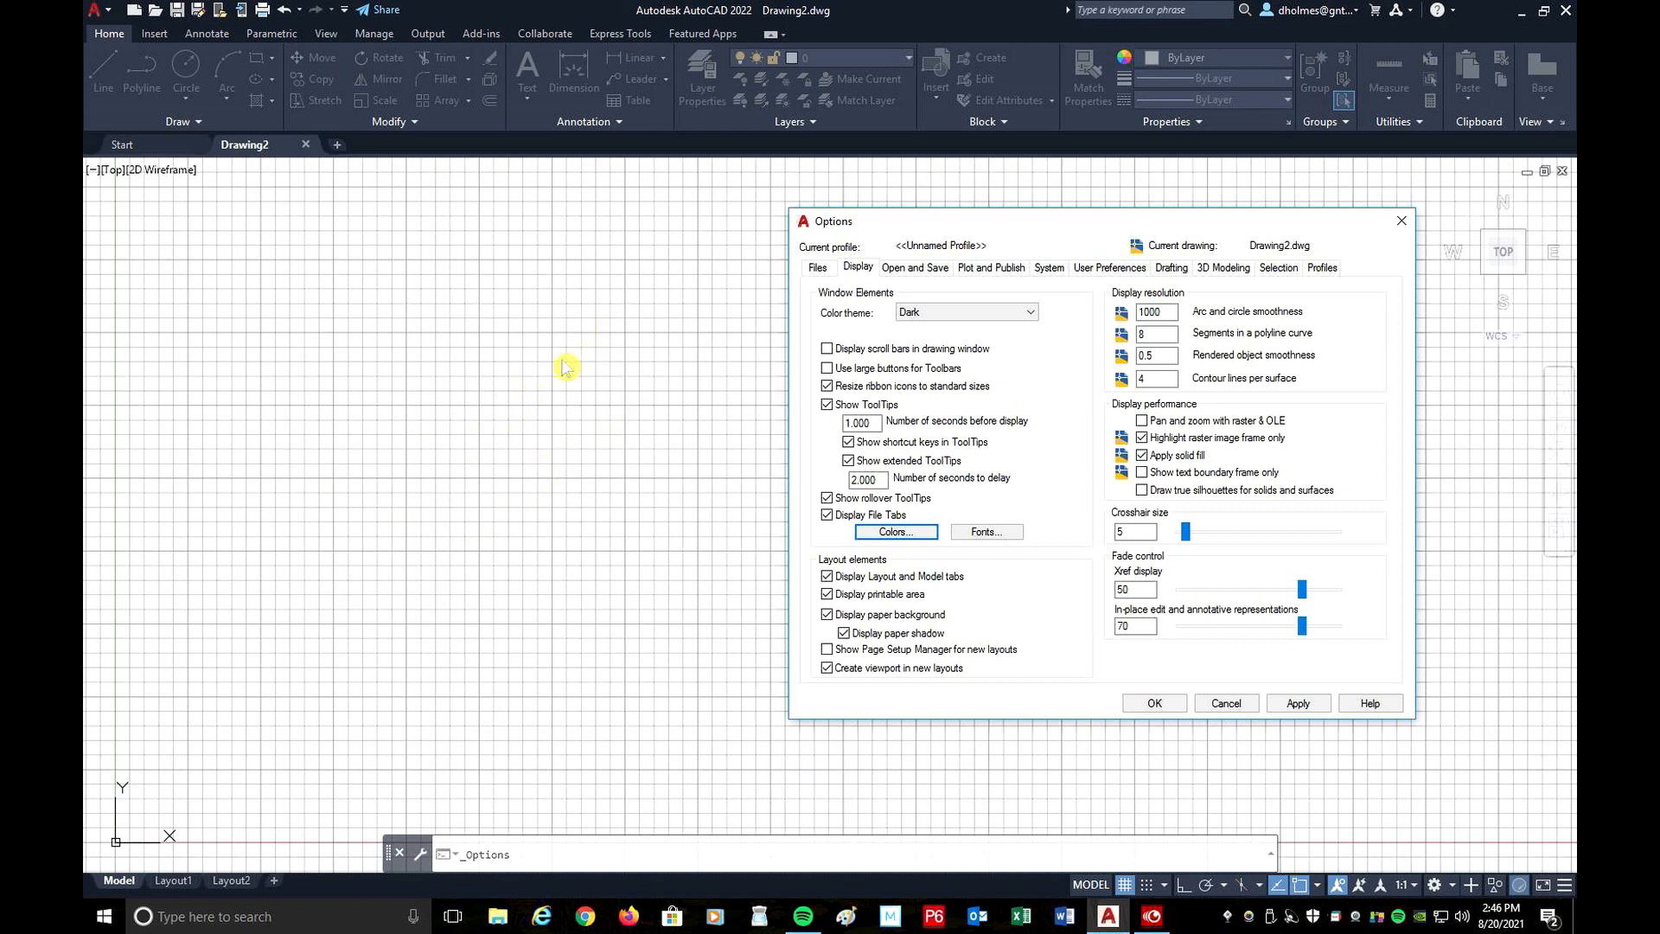
Restore the 2D model space uniform background to Black and apply it.
{"action": "left_click", "coordinate": [895, 532]}
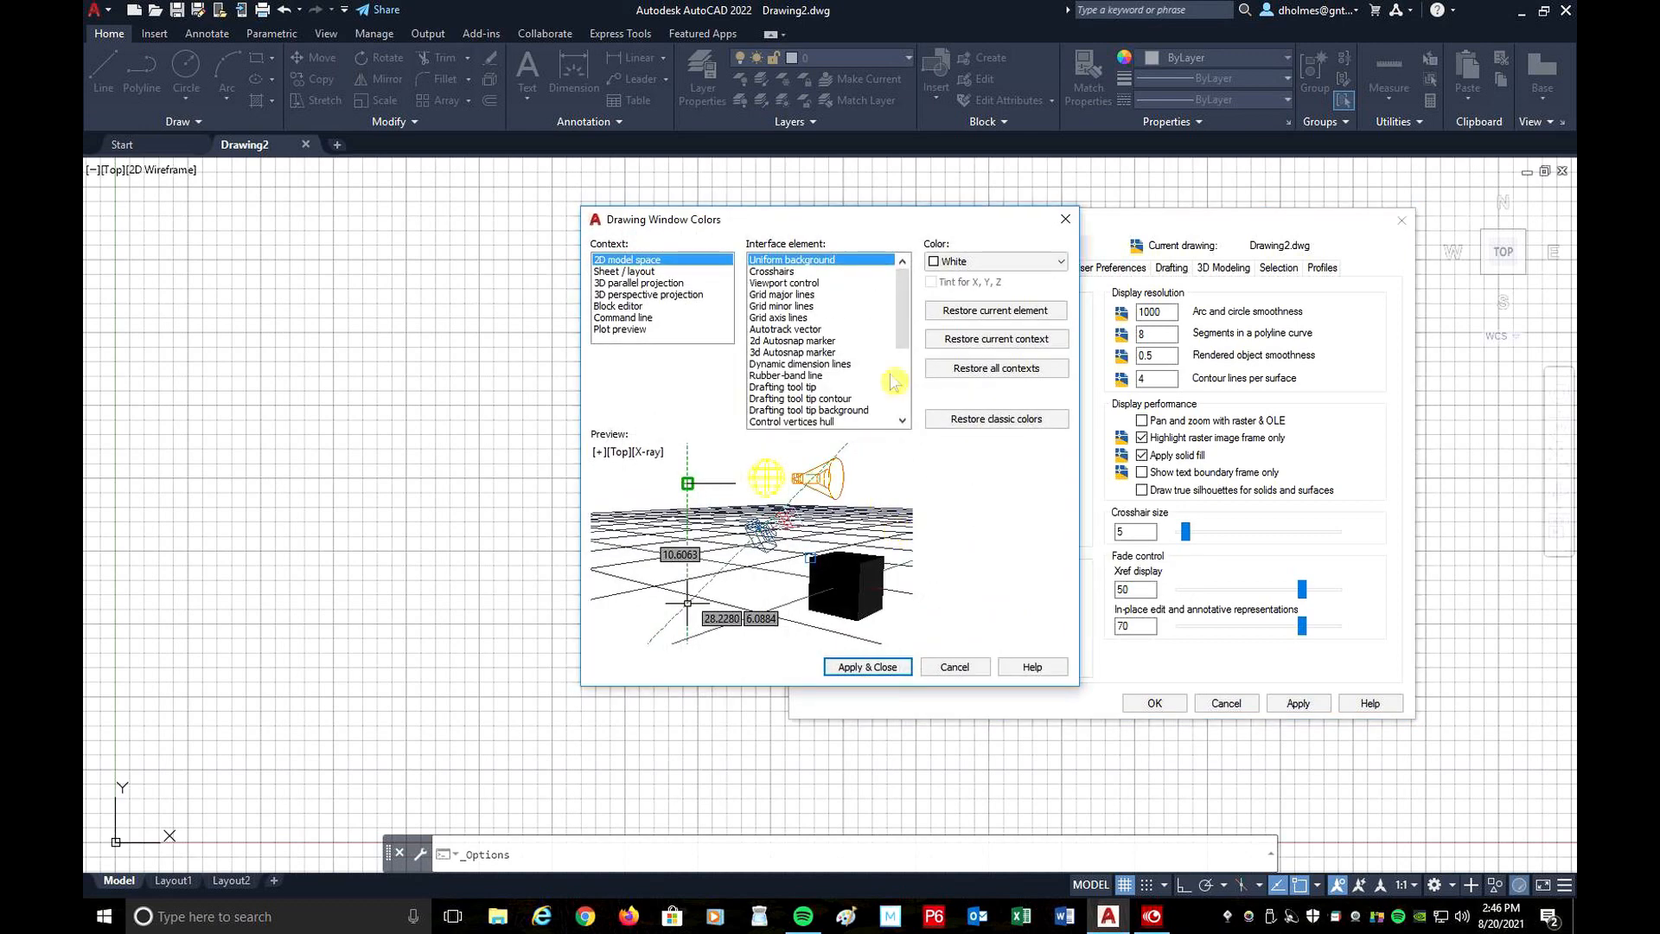
{"action": "left_click", "coordinate": [949, 259]}
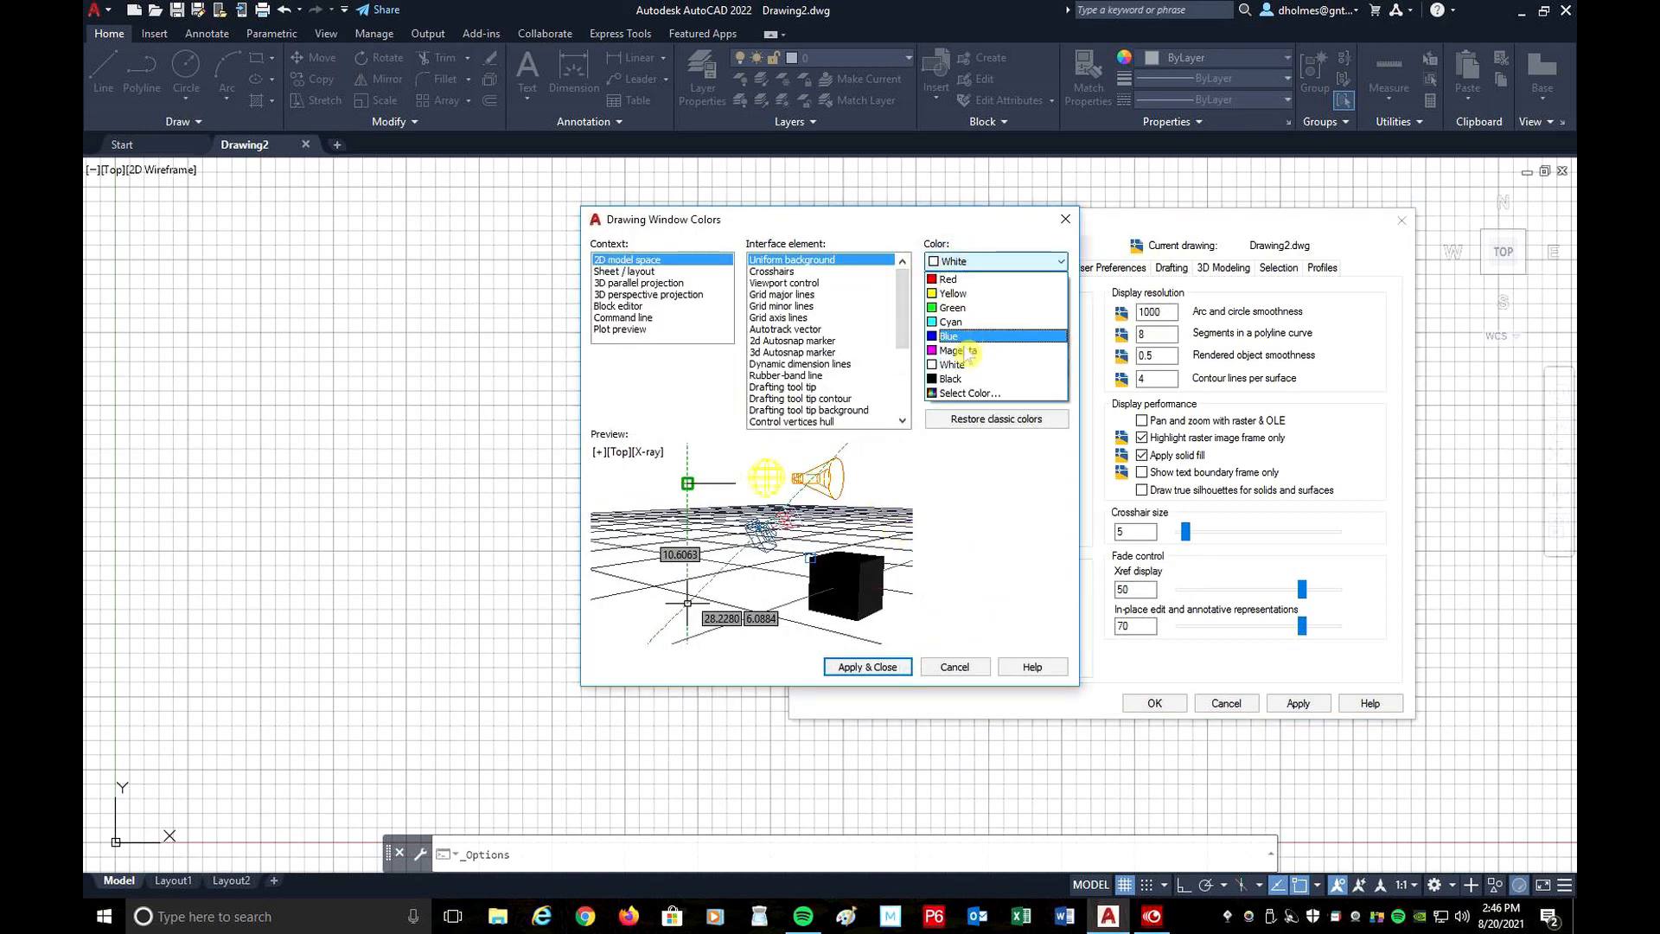
{"action": "left_click", "coordinate": [964, 392]}
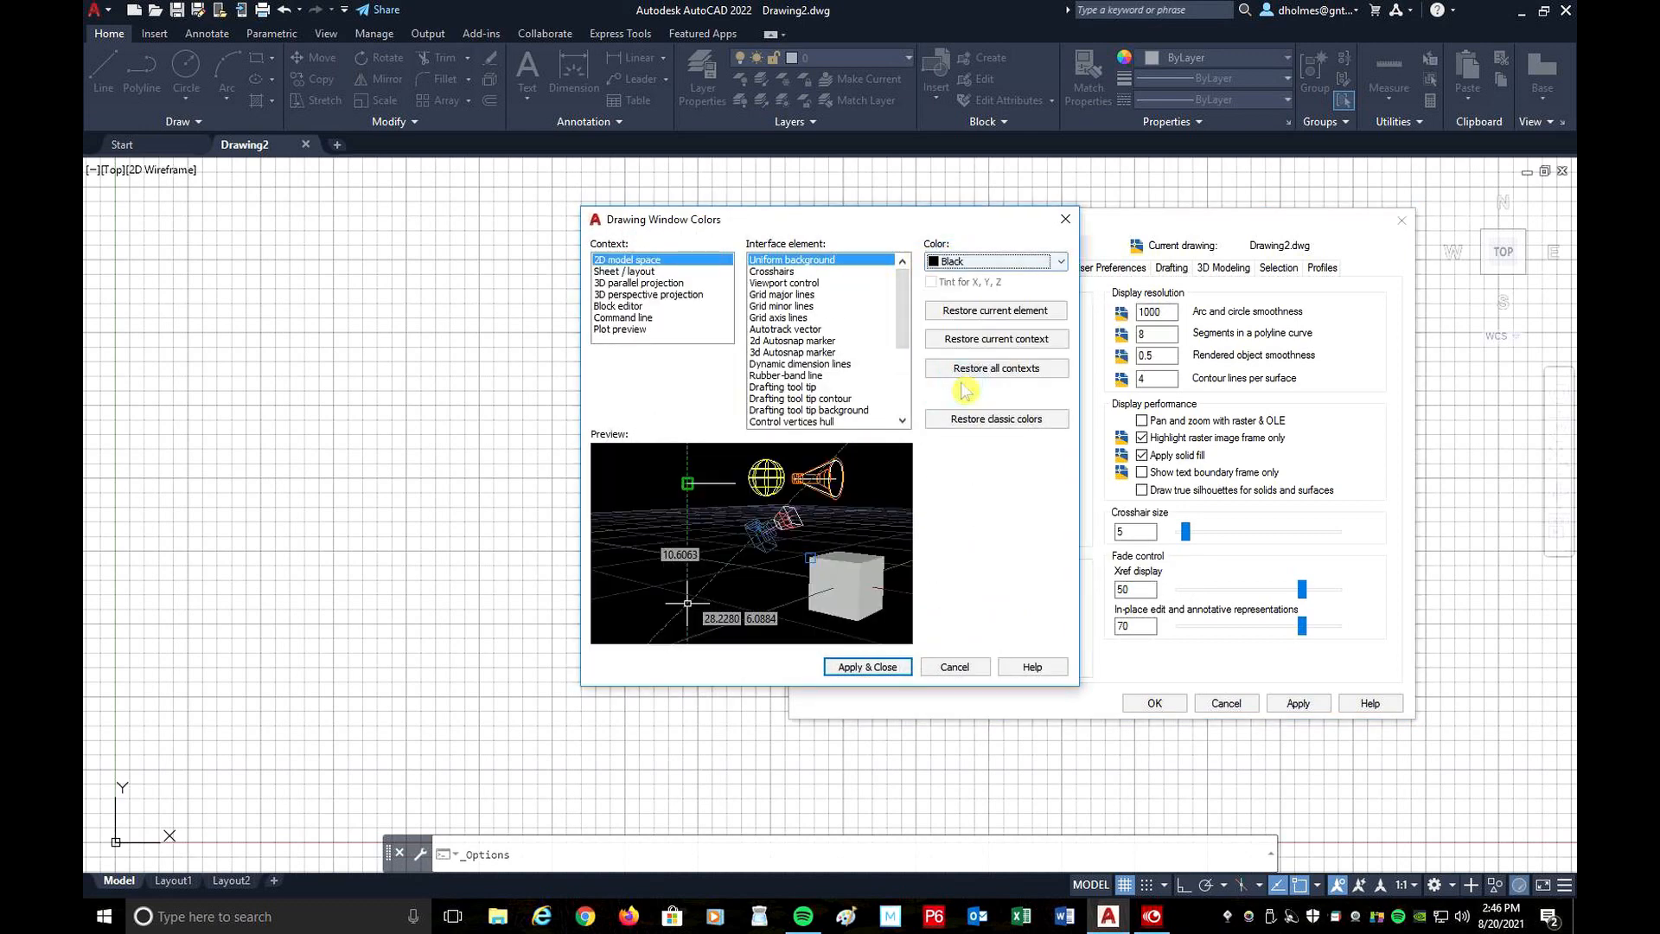
{"action": "left_click", "coordinate": [865, 669]}
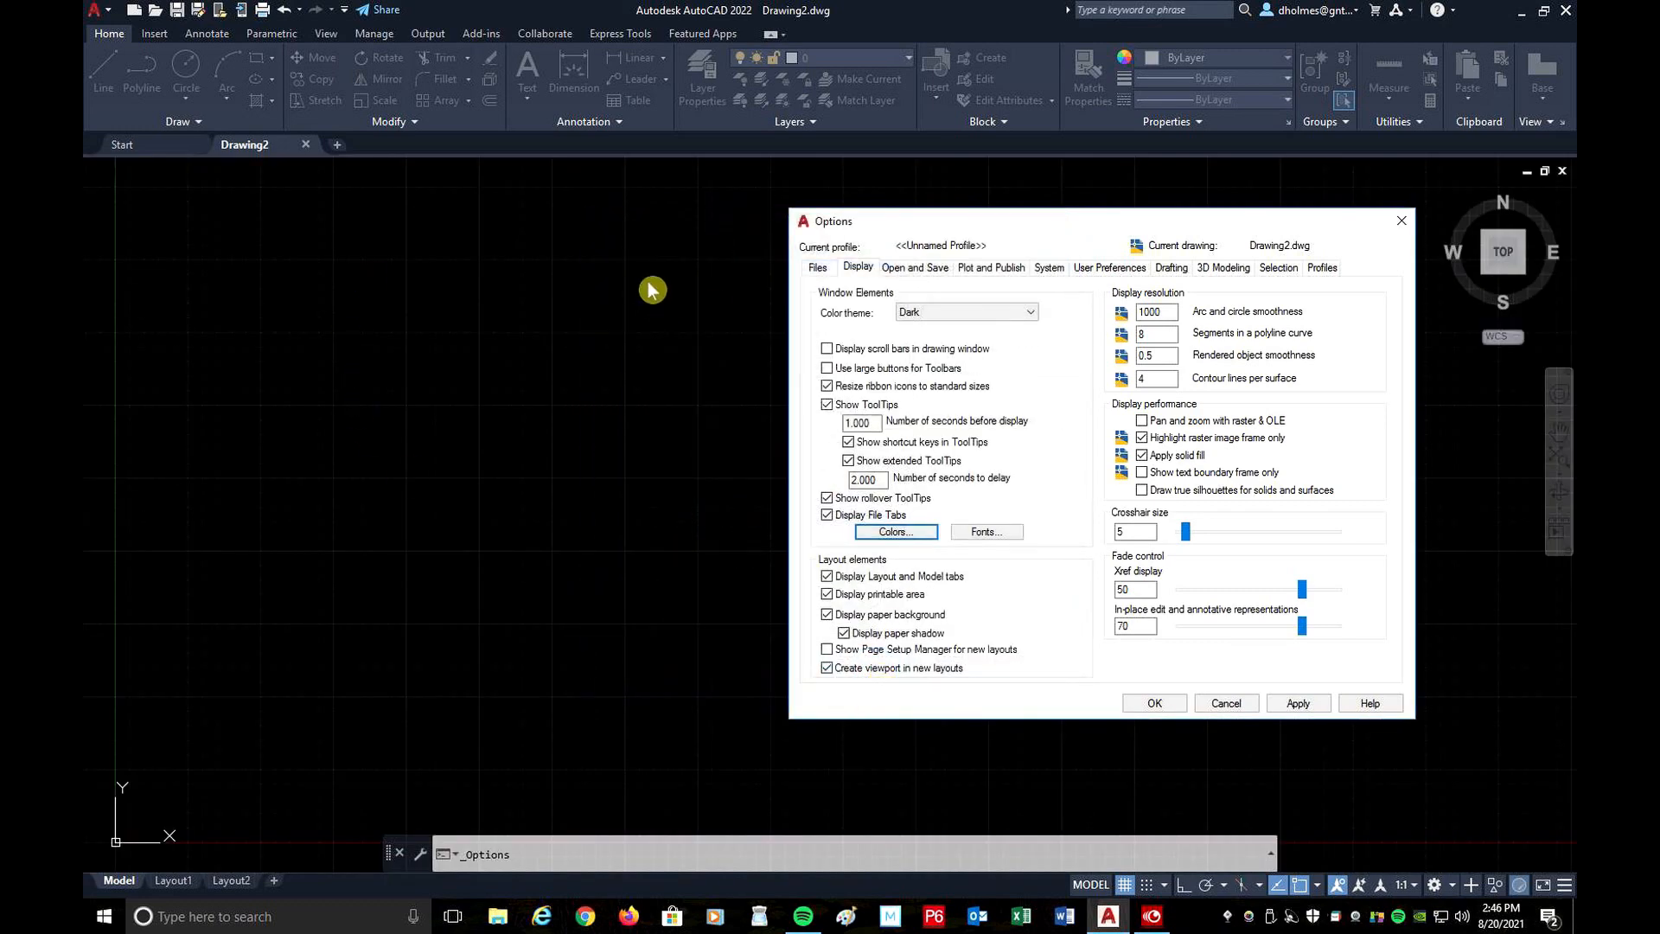
Examine the available default save formats in the Open and Save options, with AutoCAD 2018 Drawing (*.dwg) as the choice.
{"action": "left_click", "coordinate": [923, 268]}
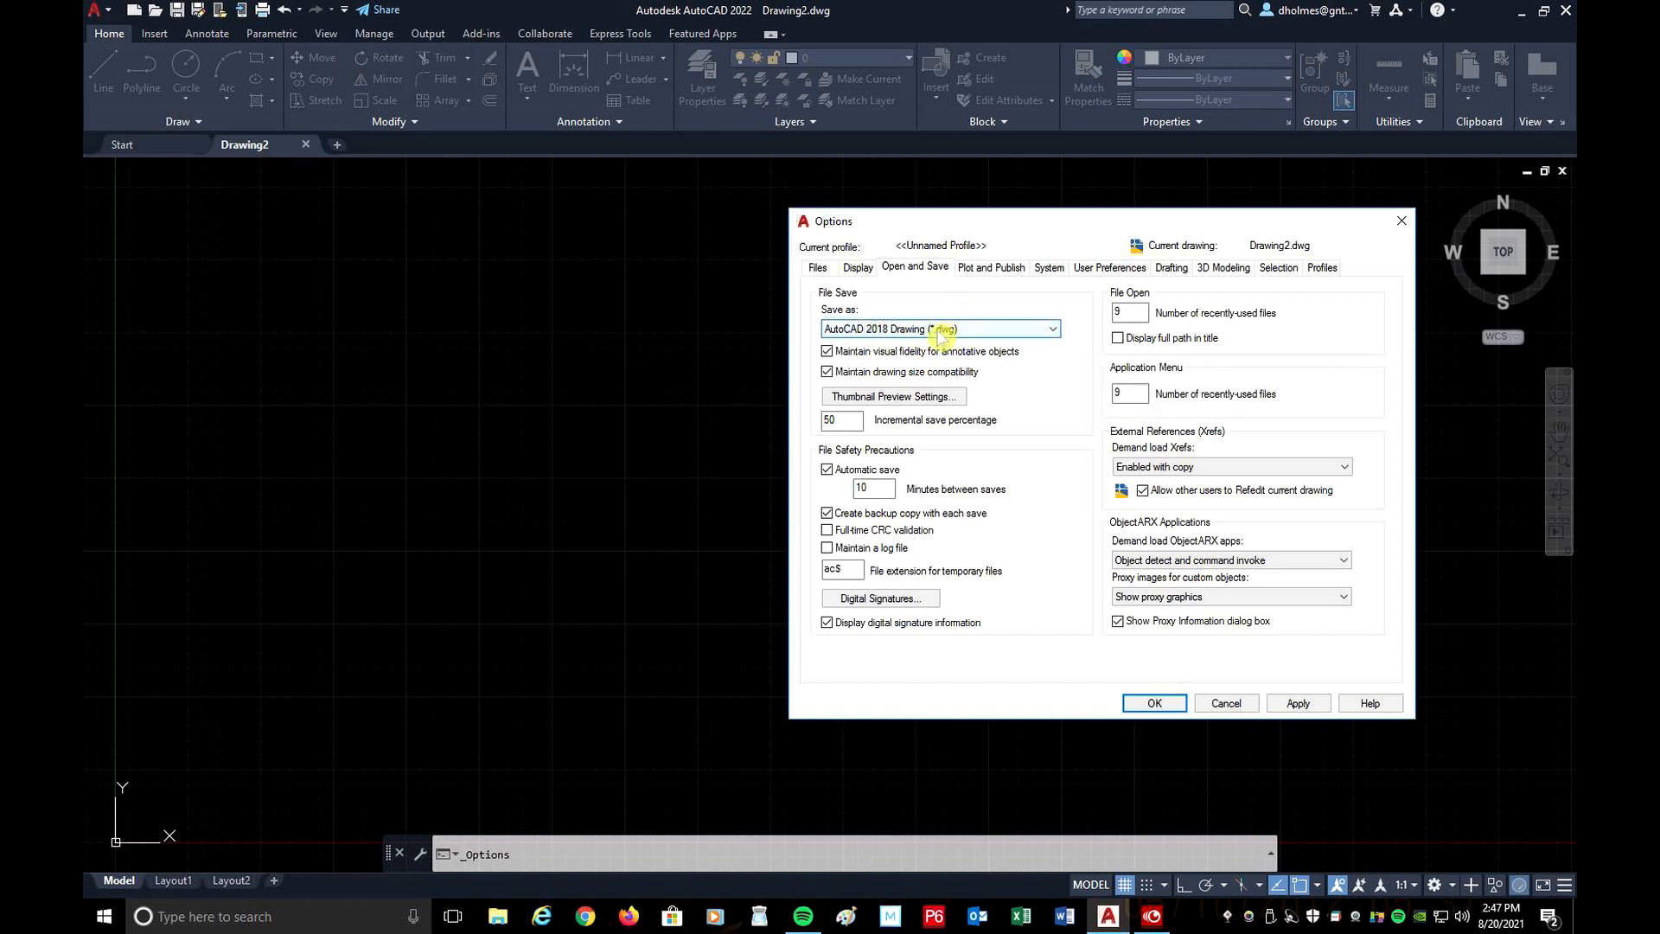
{"action": "left_click", "coordinate": [1052, 333]}
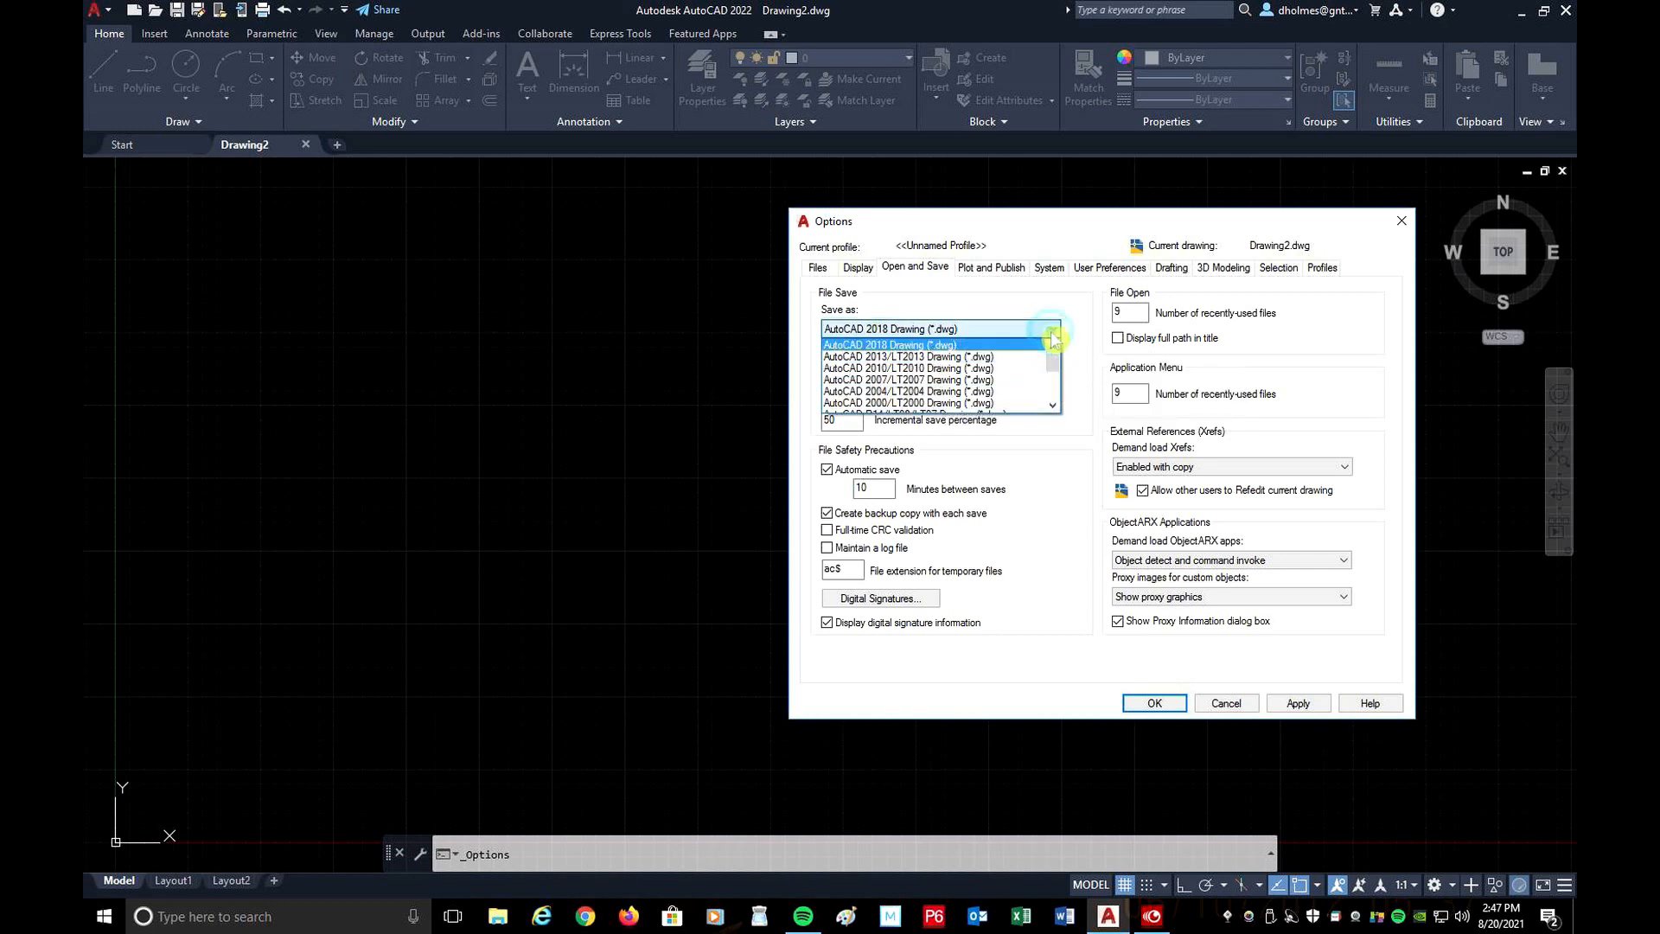
{"action": "scroll", "coordinate": [929, 402], "scroll_direction": "down", "scroll_amount": 1}
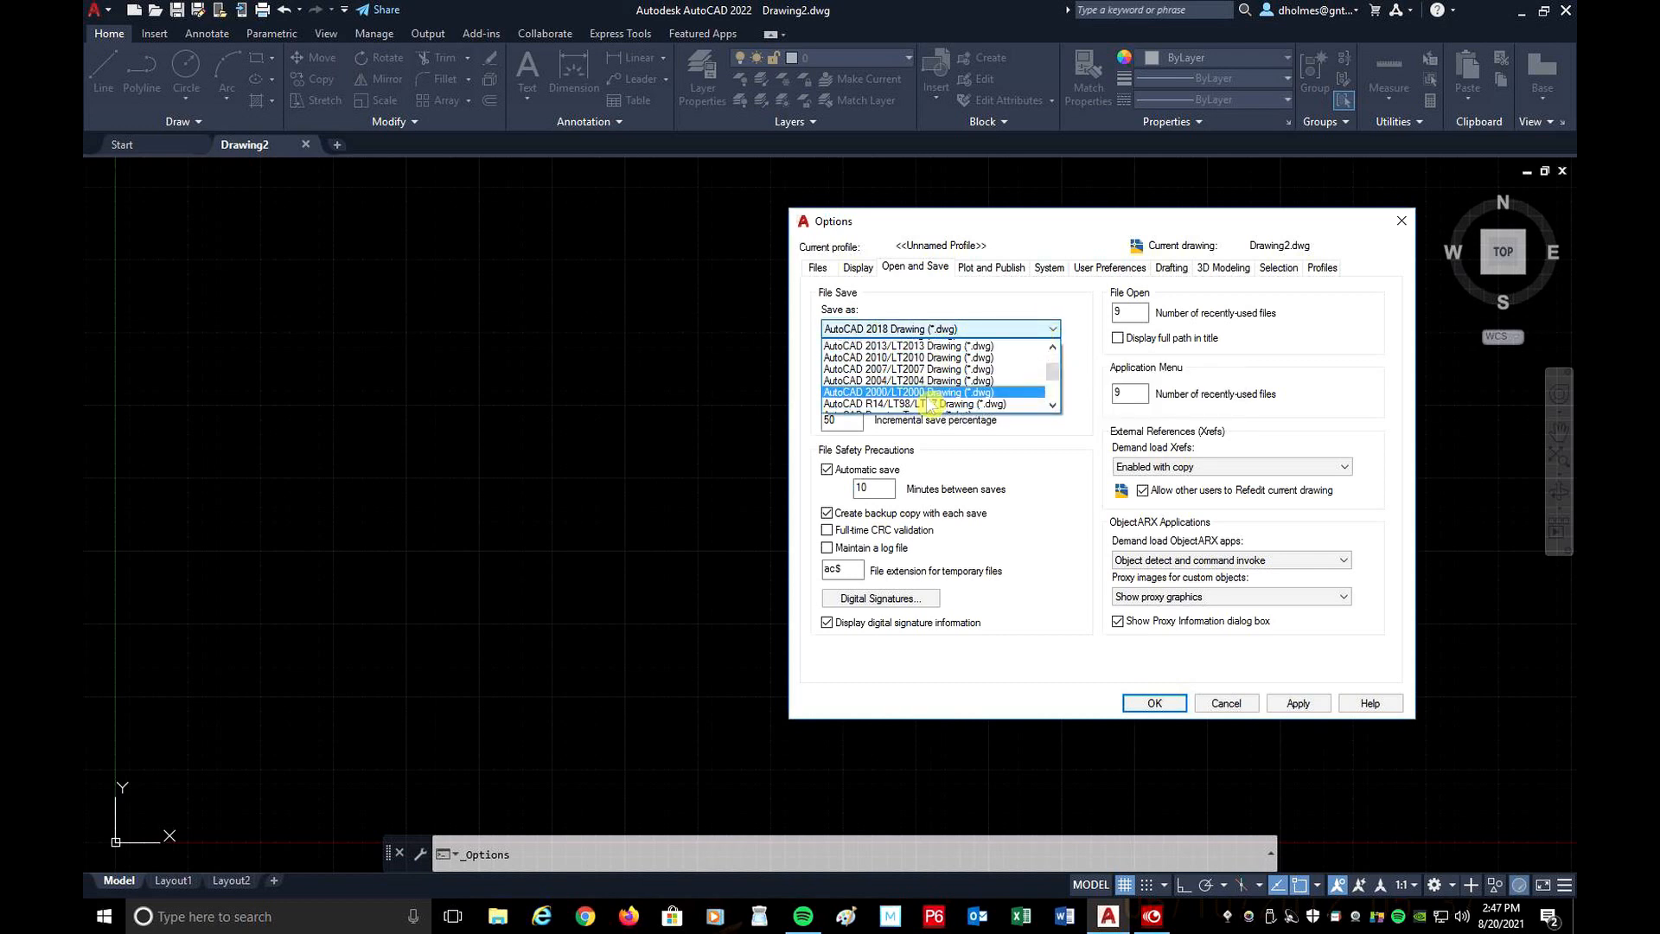
{"action": "scroll", "coordinate": [930, 402], "scroll_direction": "down", "scroll_amount": 3}
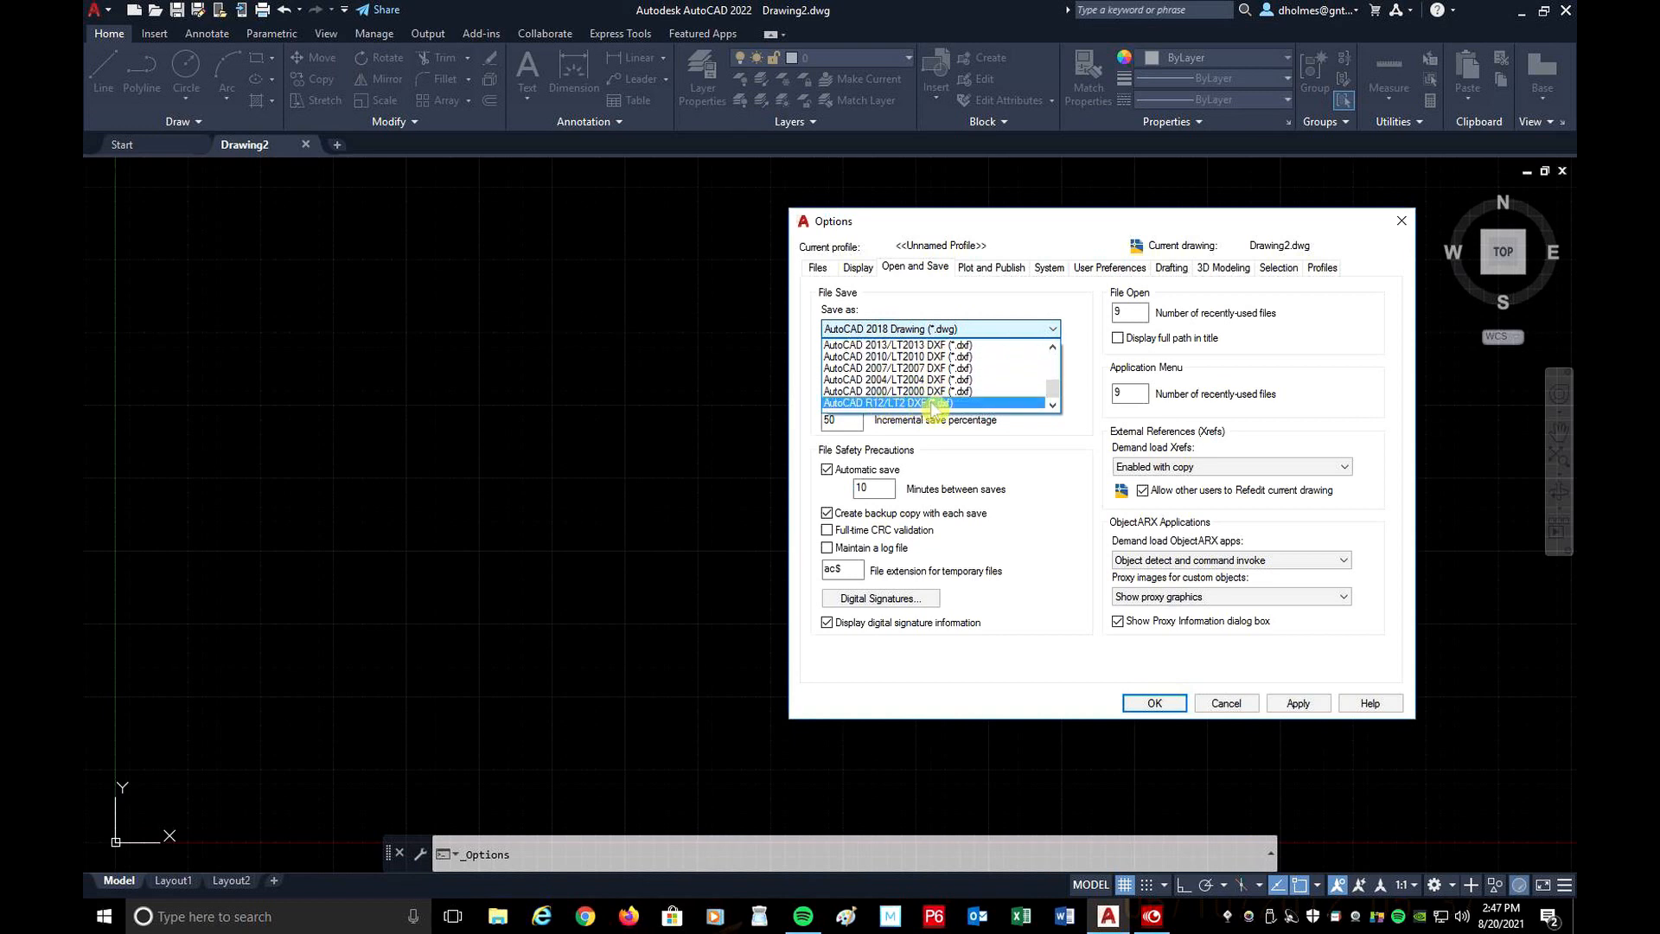
{"action": "scroll", "coordinate": [933, 407], "scroll_direction": "up", "scroll_amount": 2}
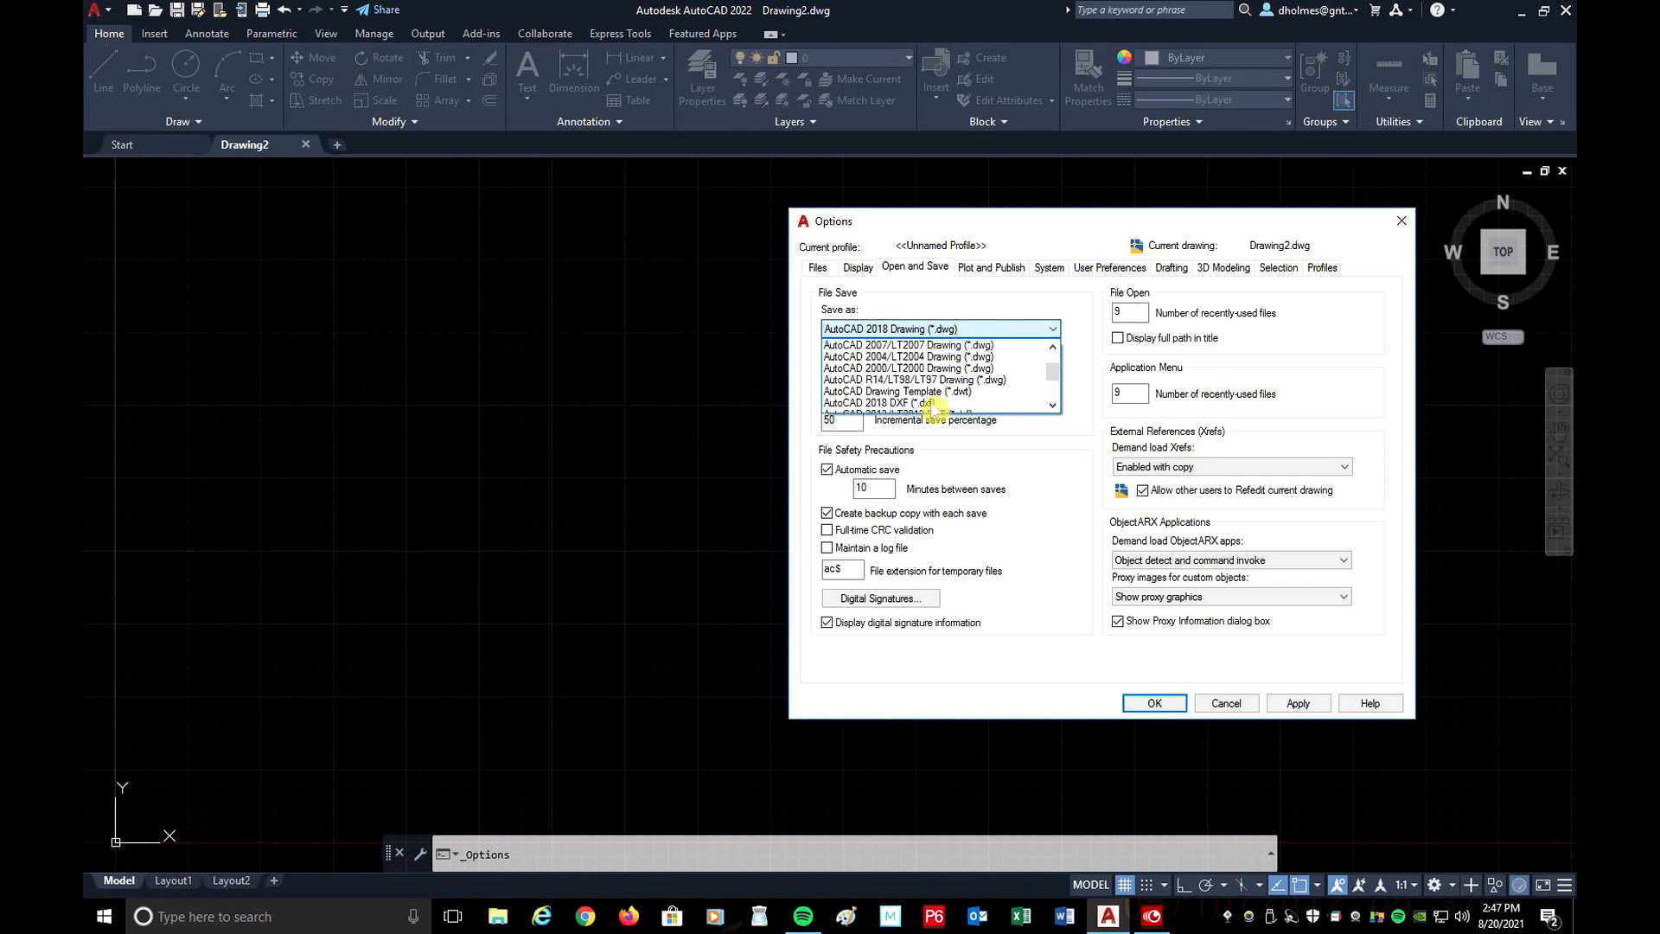
{"action": "scroll", "coordinate": [1000, 370], "scroll_direction": "up", "scroll_amount": 1}
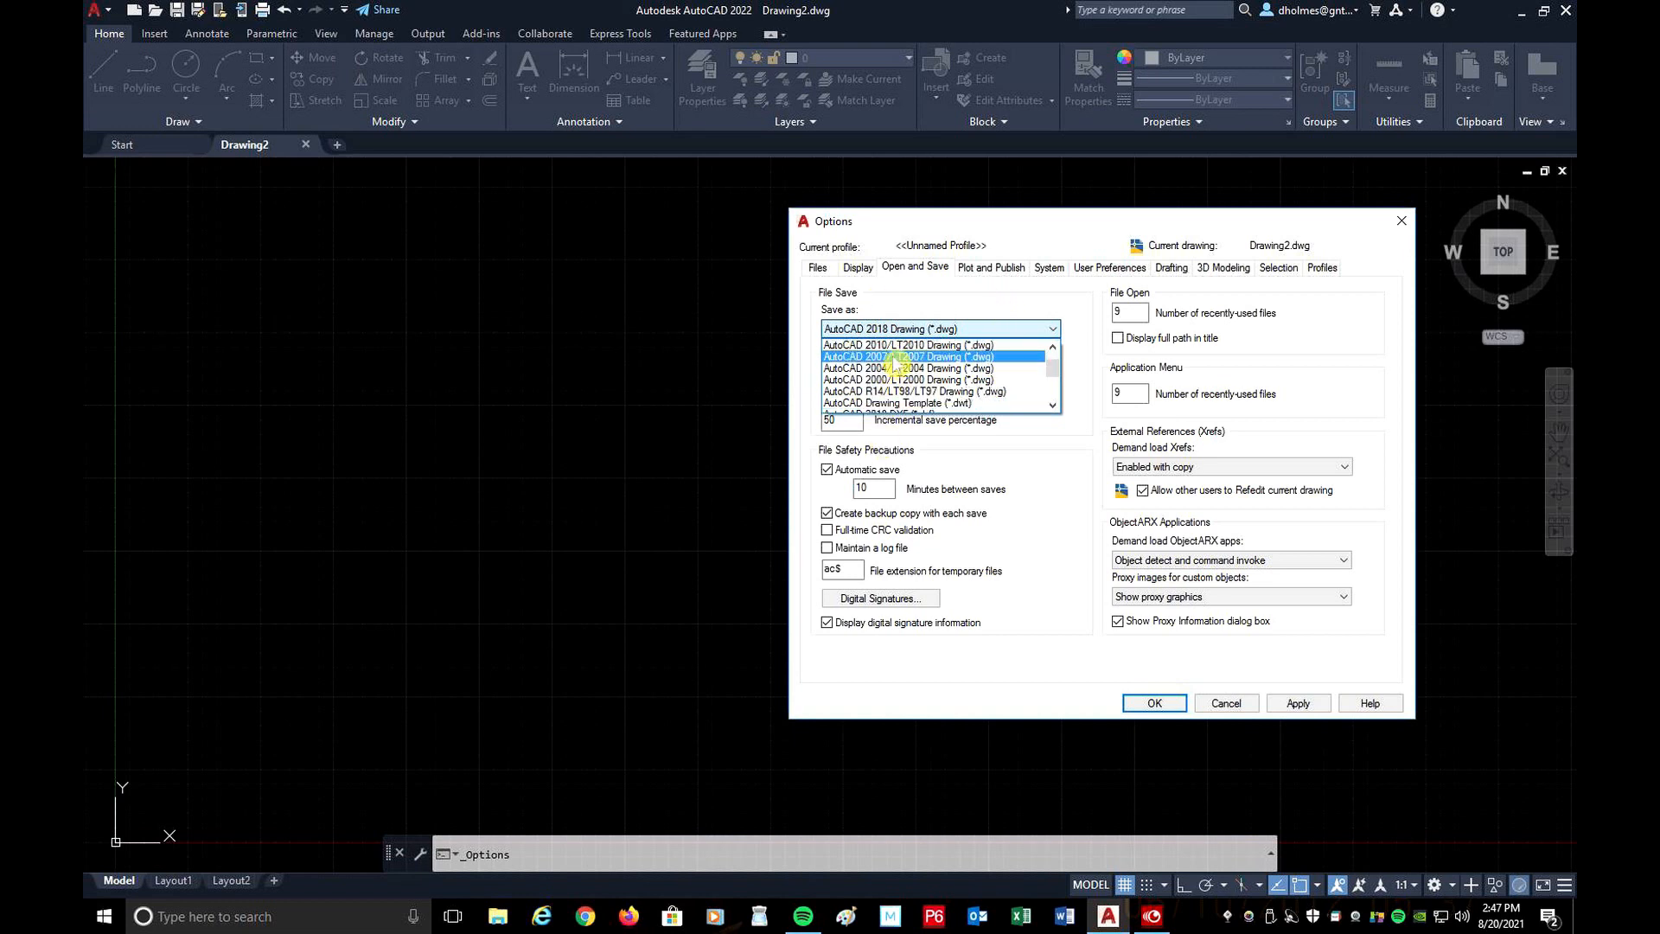
{"action": "left_click", "coordinate": [899, 346]}
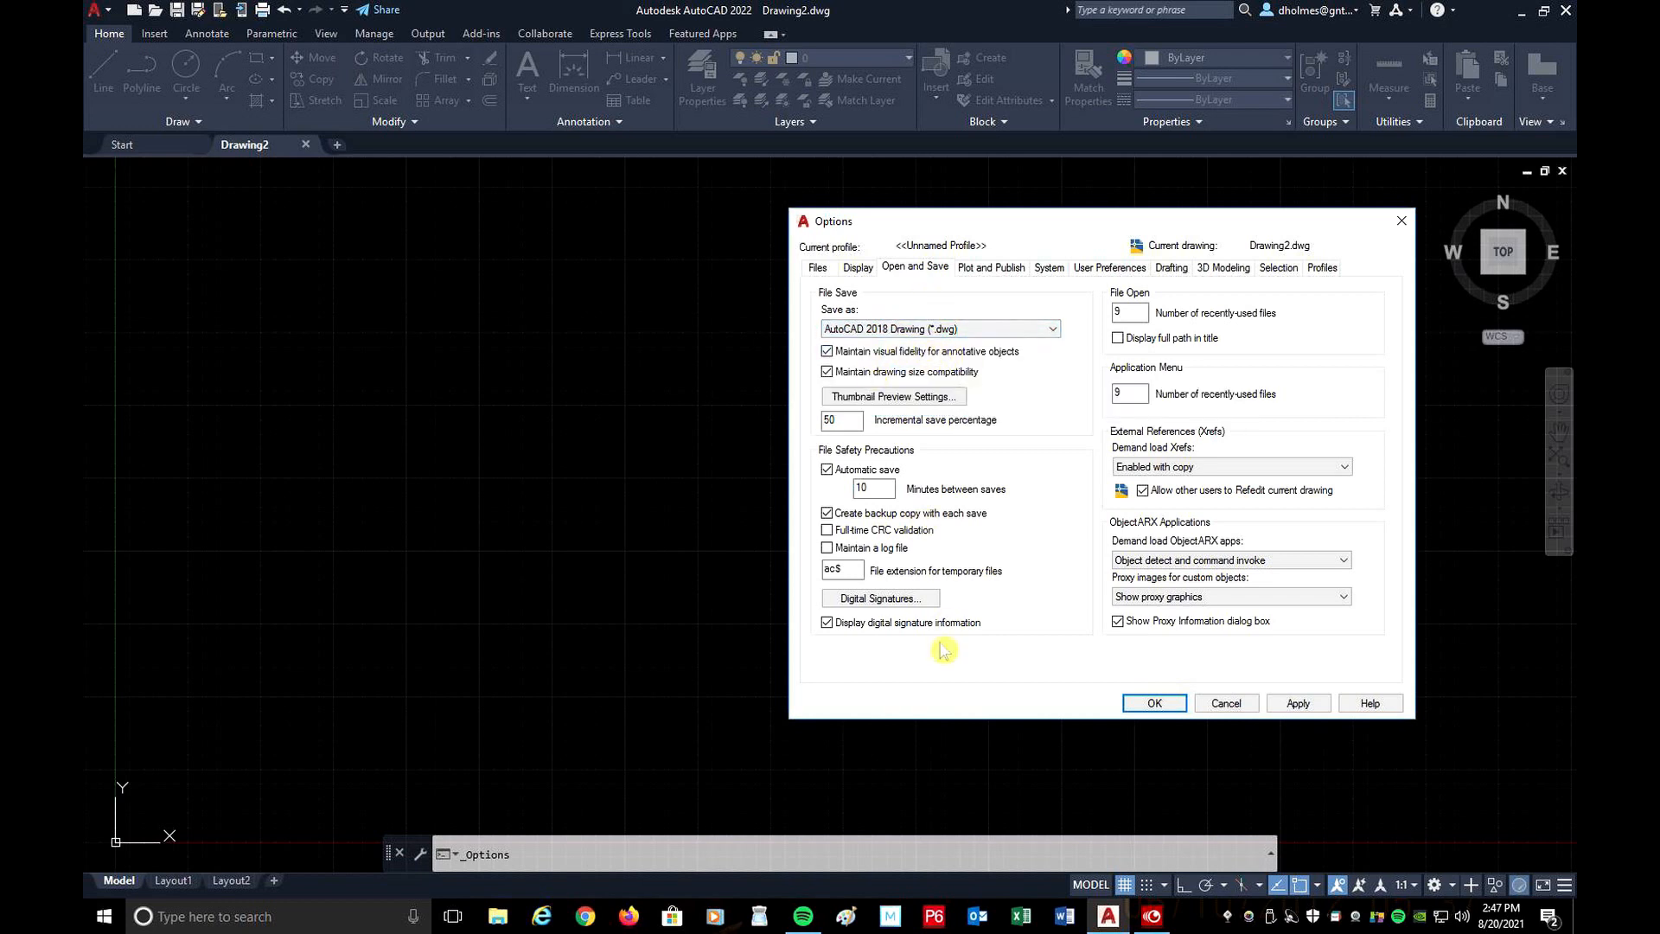
Examine the available default output devices for new drawings in the Plot and Publish options.
{"action": "left_click", "coordinate": [990, 269]}
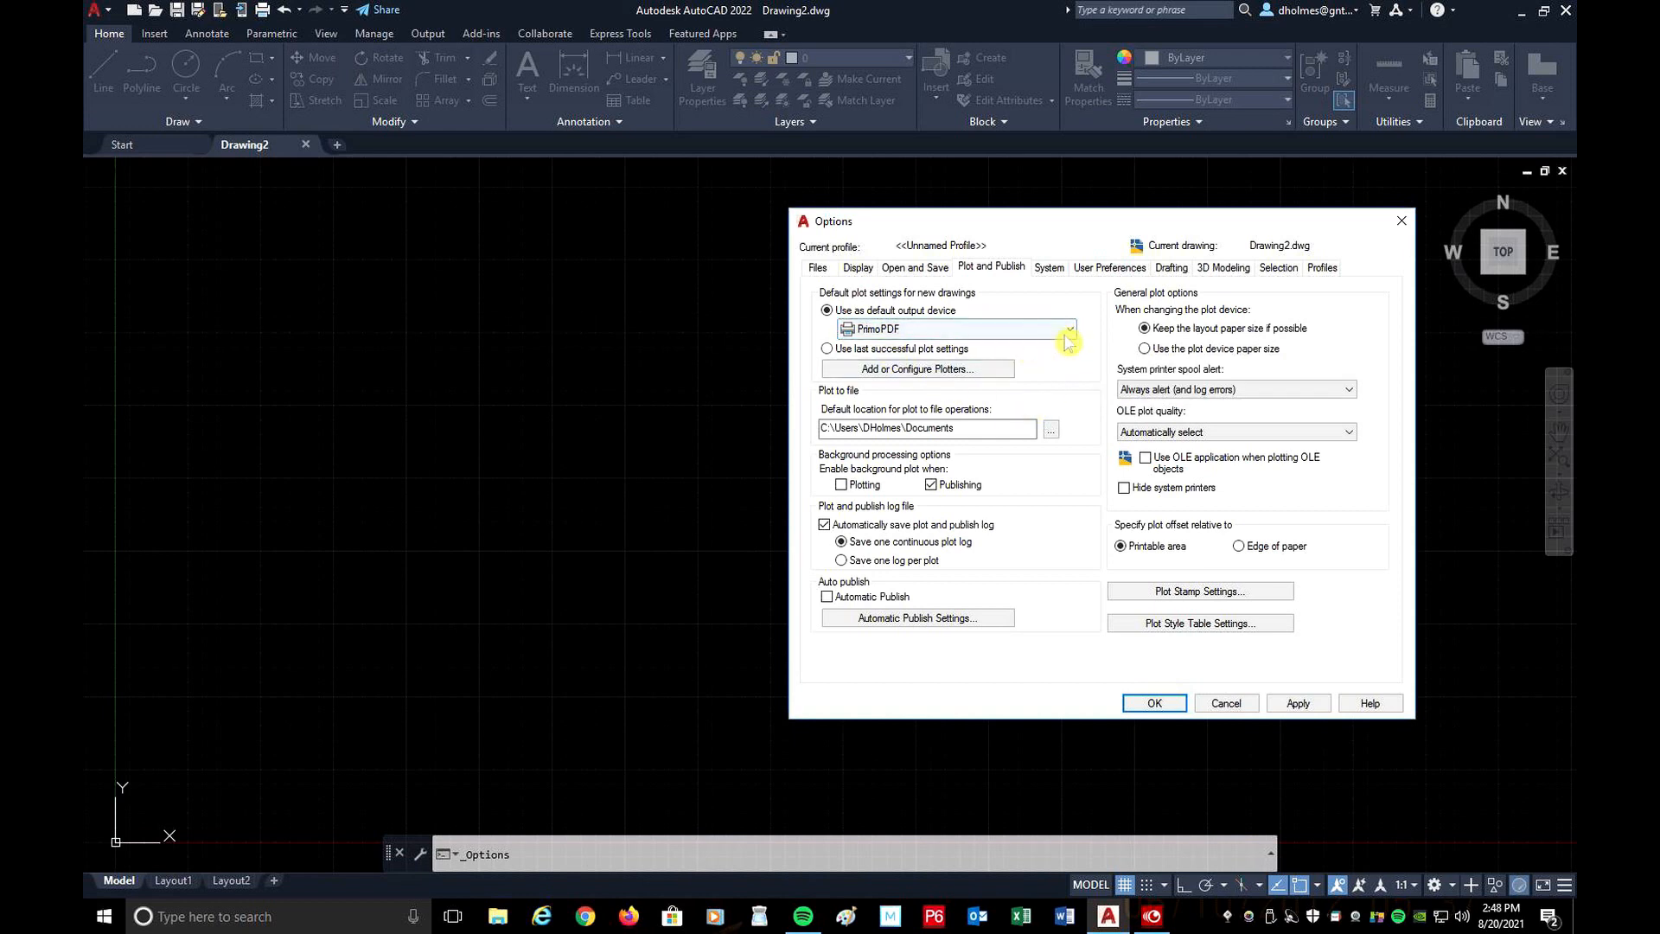
{"action": "left_click", "coordinate": [993, 330]}
{"action": "scroll", "coordinate": [999, 346], "scroll_direction": "down", "scroll_amount": 3}
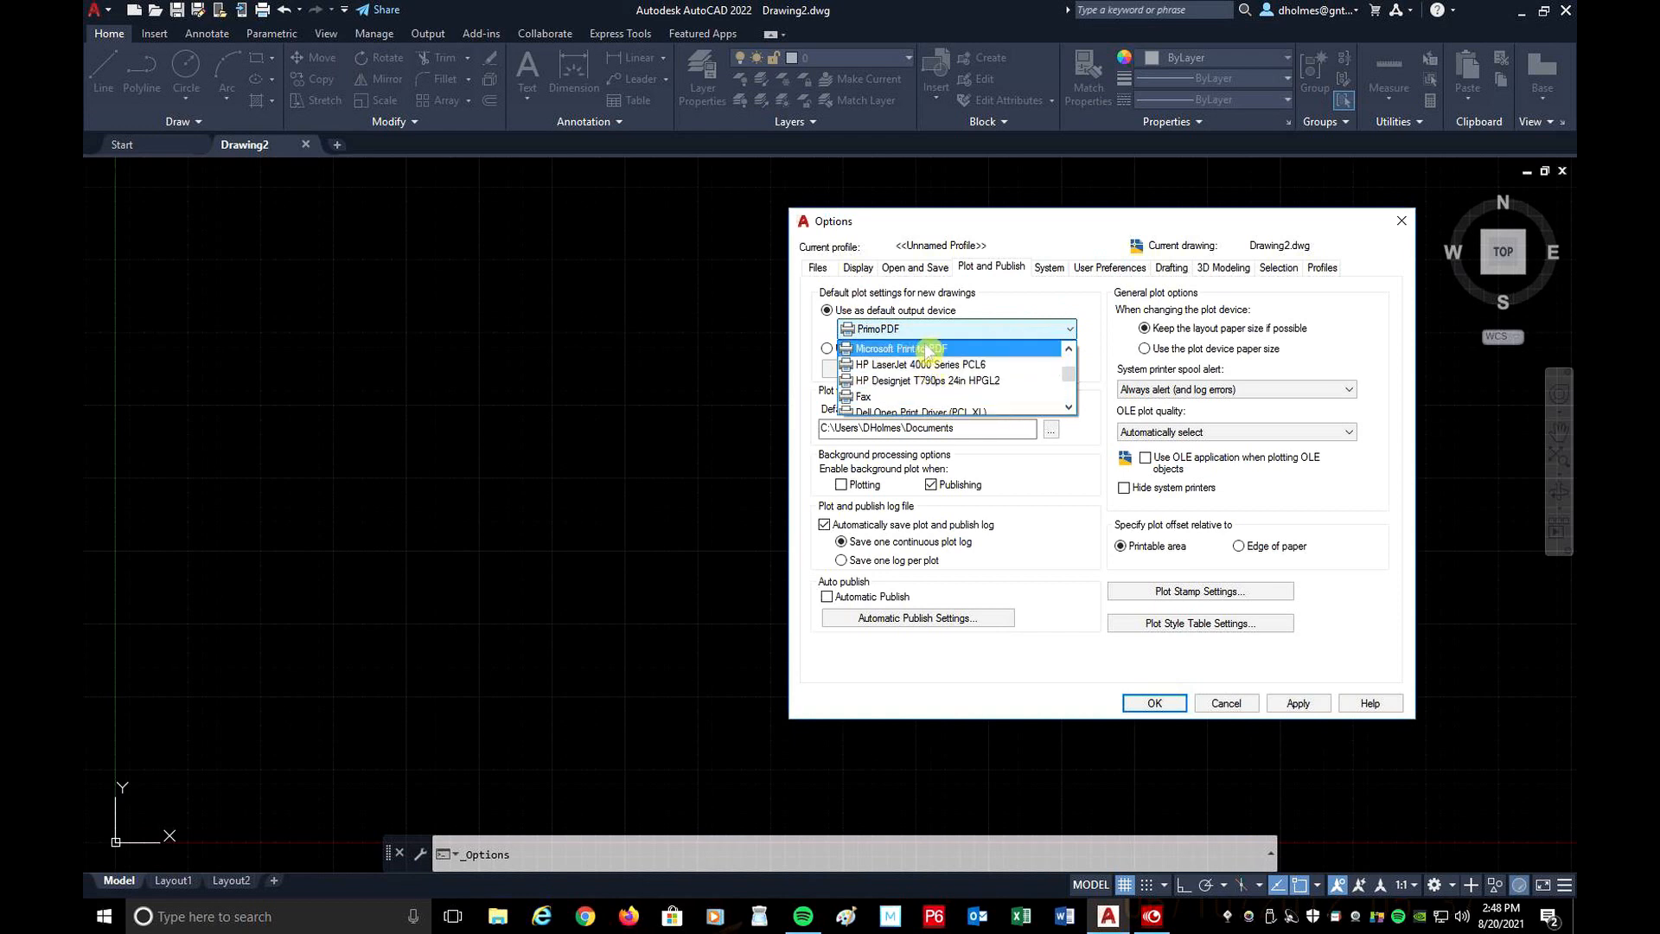
{"action": "scroll", "coordinate": [926, 368], "scroll_direction": "up", "scroll_amount": 5}
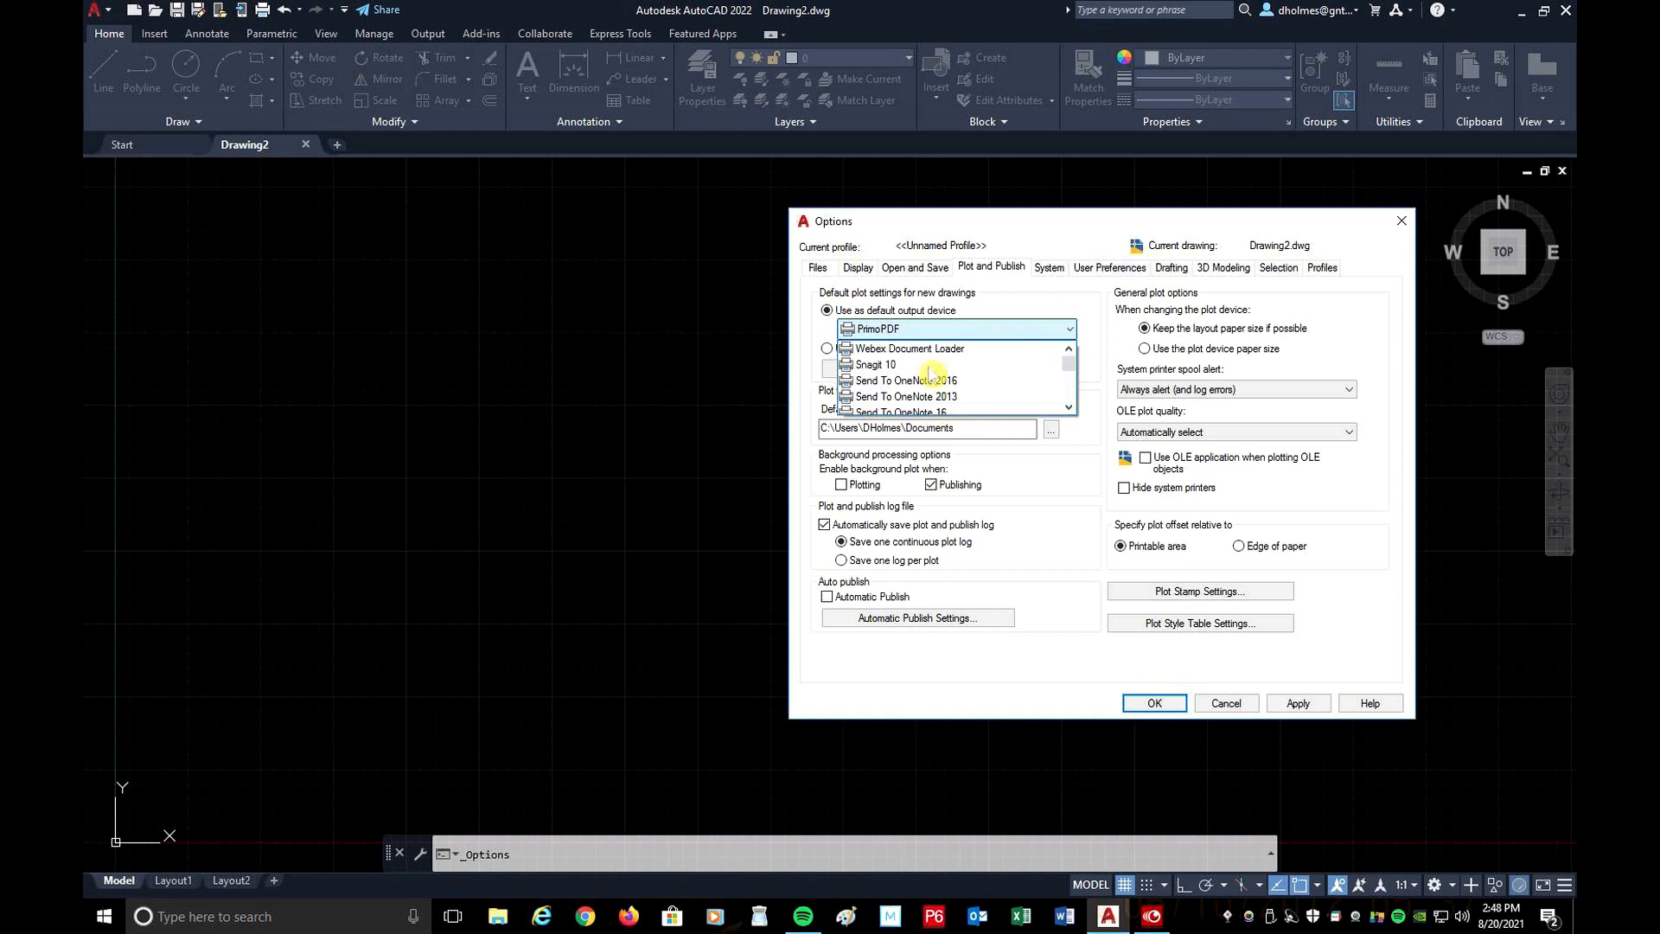
{"action": "left_click", "coordinate": [914, 329]}
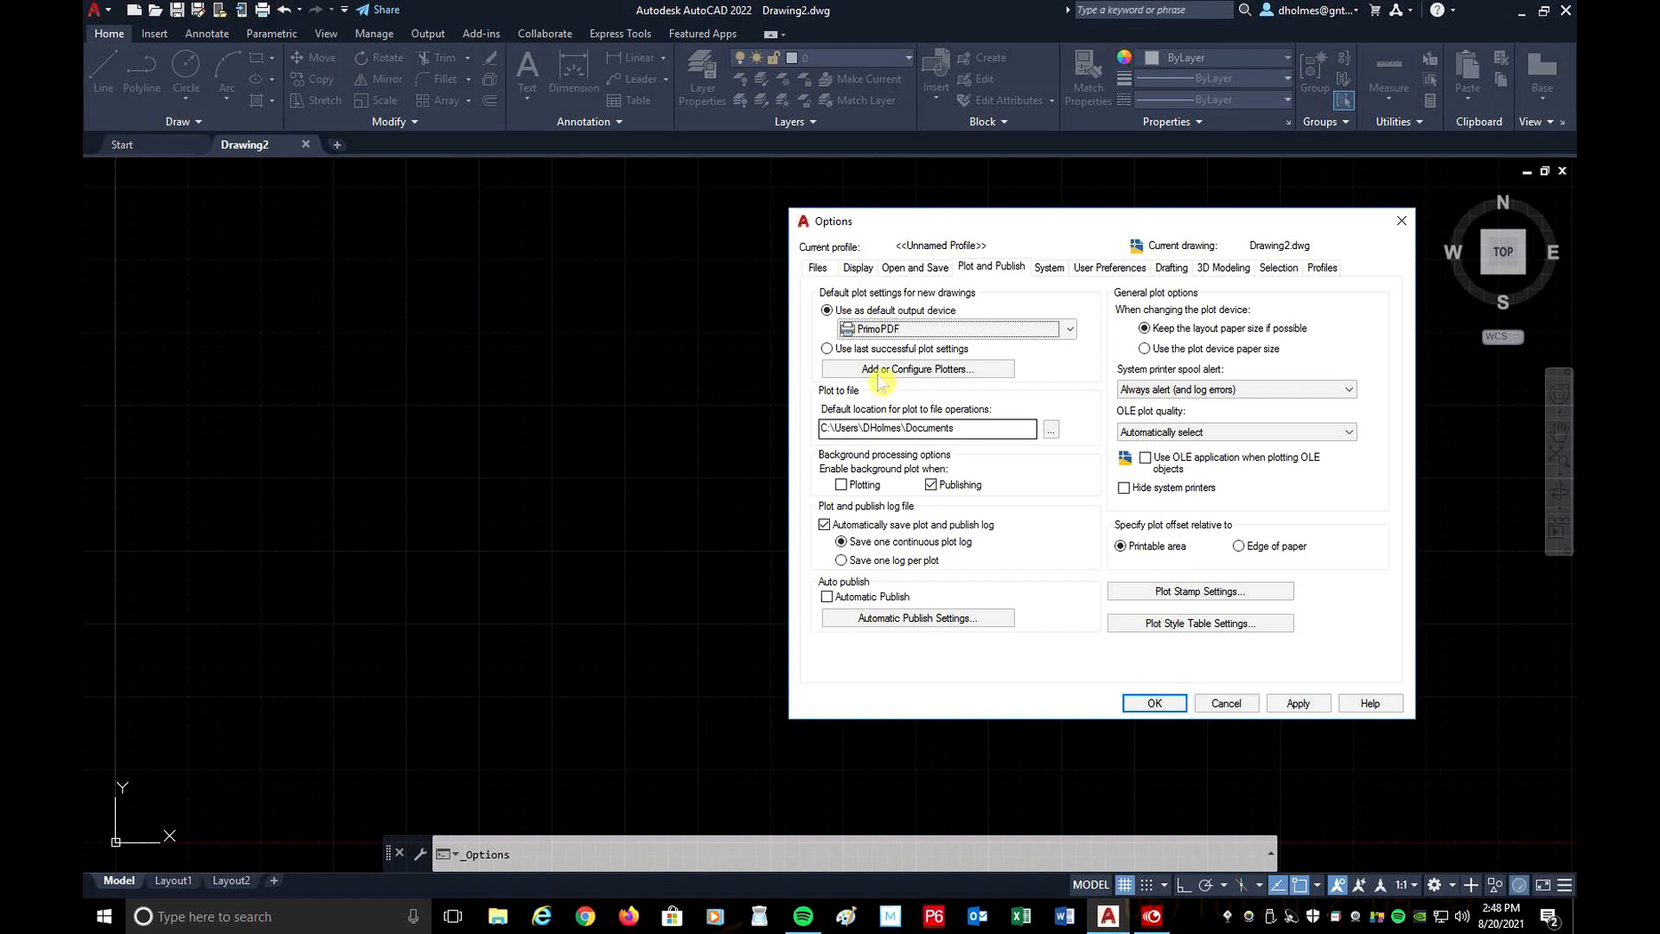
Review the System, User Preferences and Drafting options, and accept and close the Options dialog.
{"action": "left_click", "coordinate": [1049, 269]}
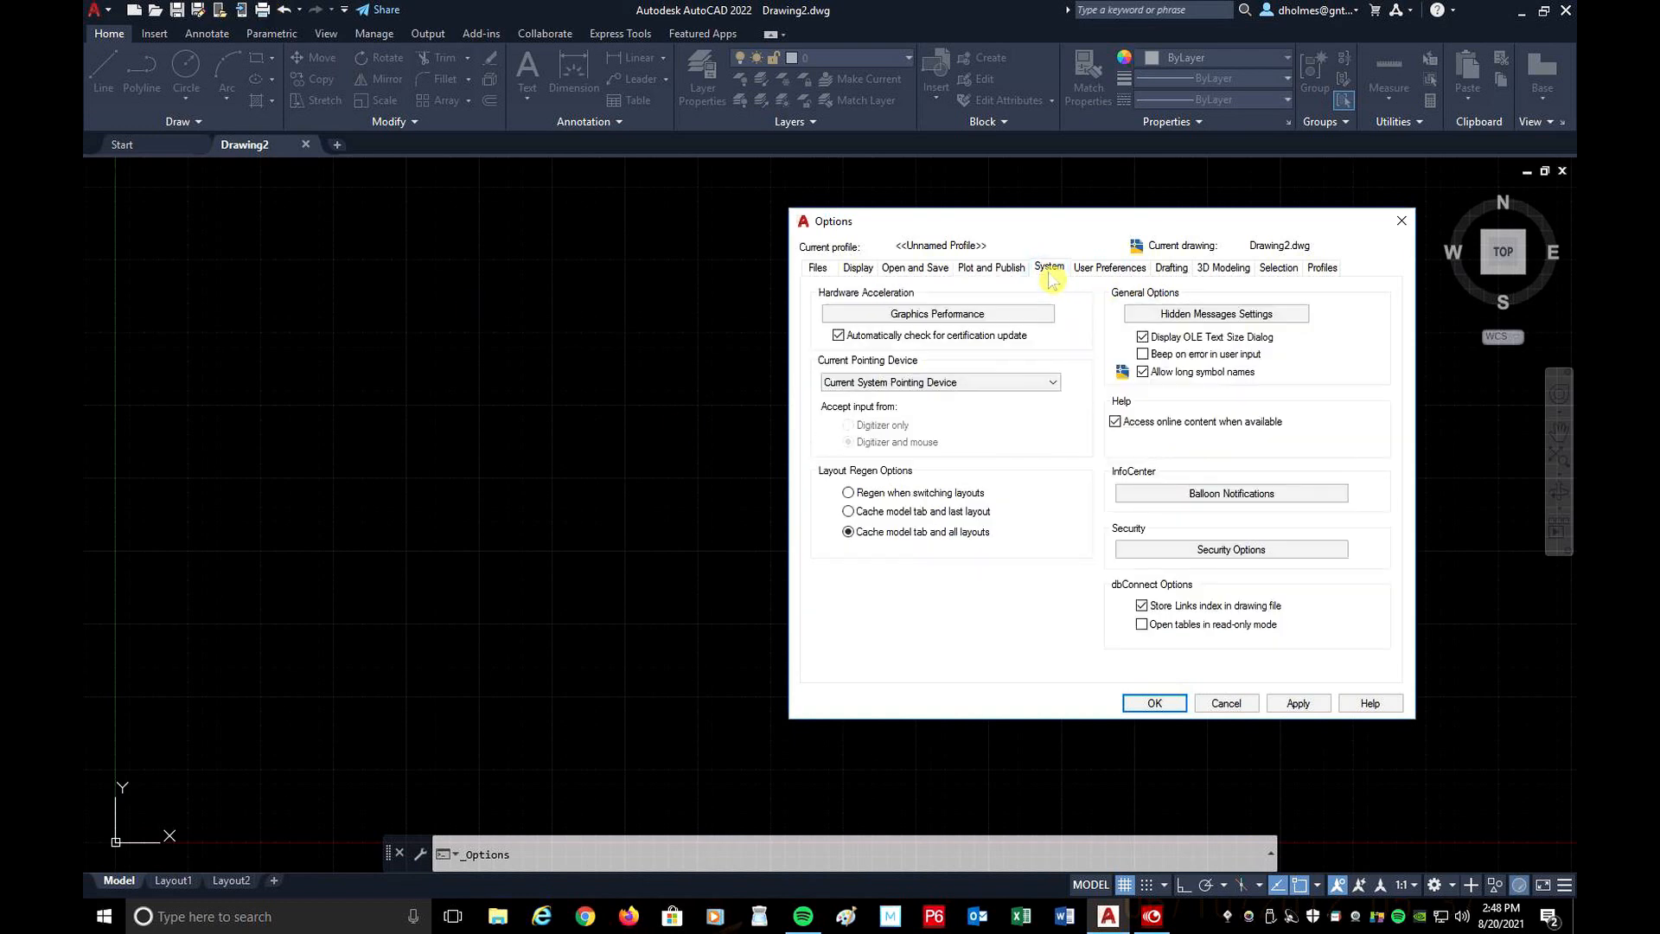
{"action": "left_click", "coordinate": [1098, 270]}
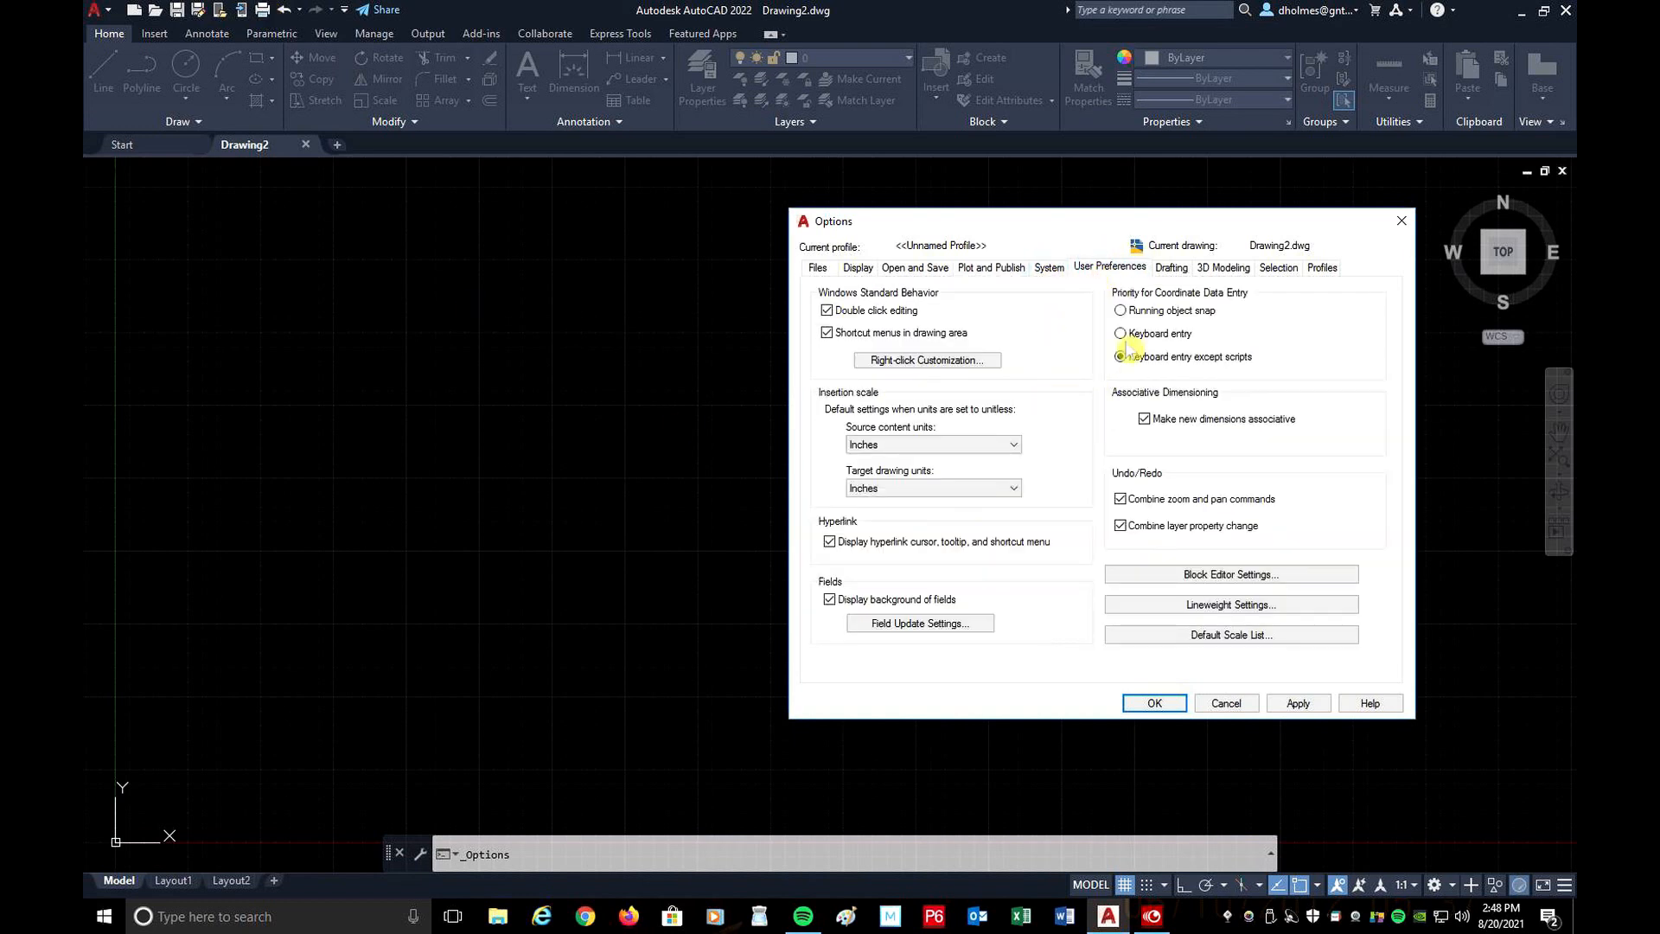
{"action": "left_click", "coordinate": [1169, 268]}
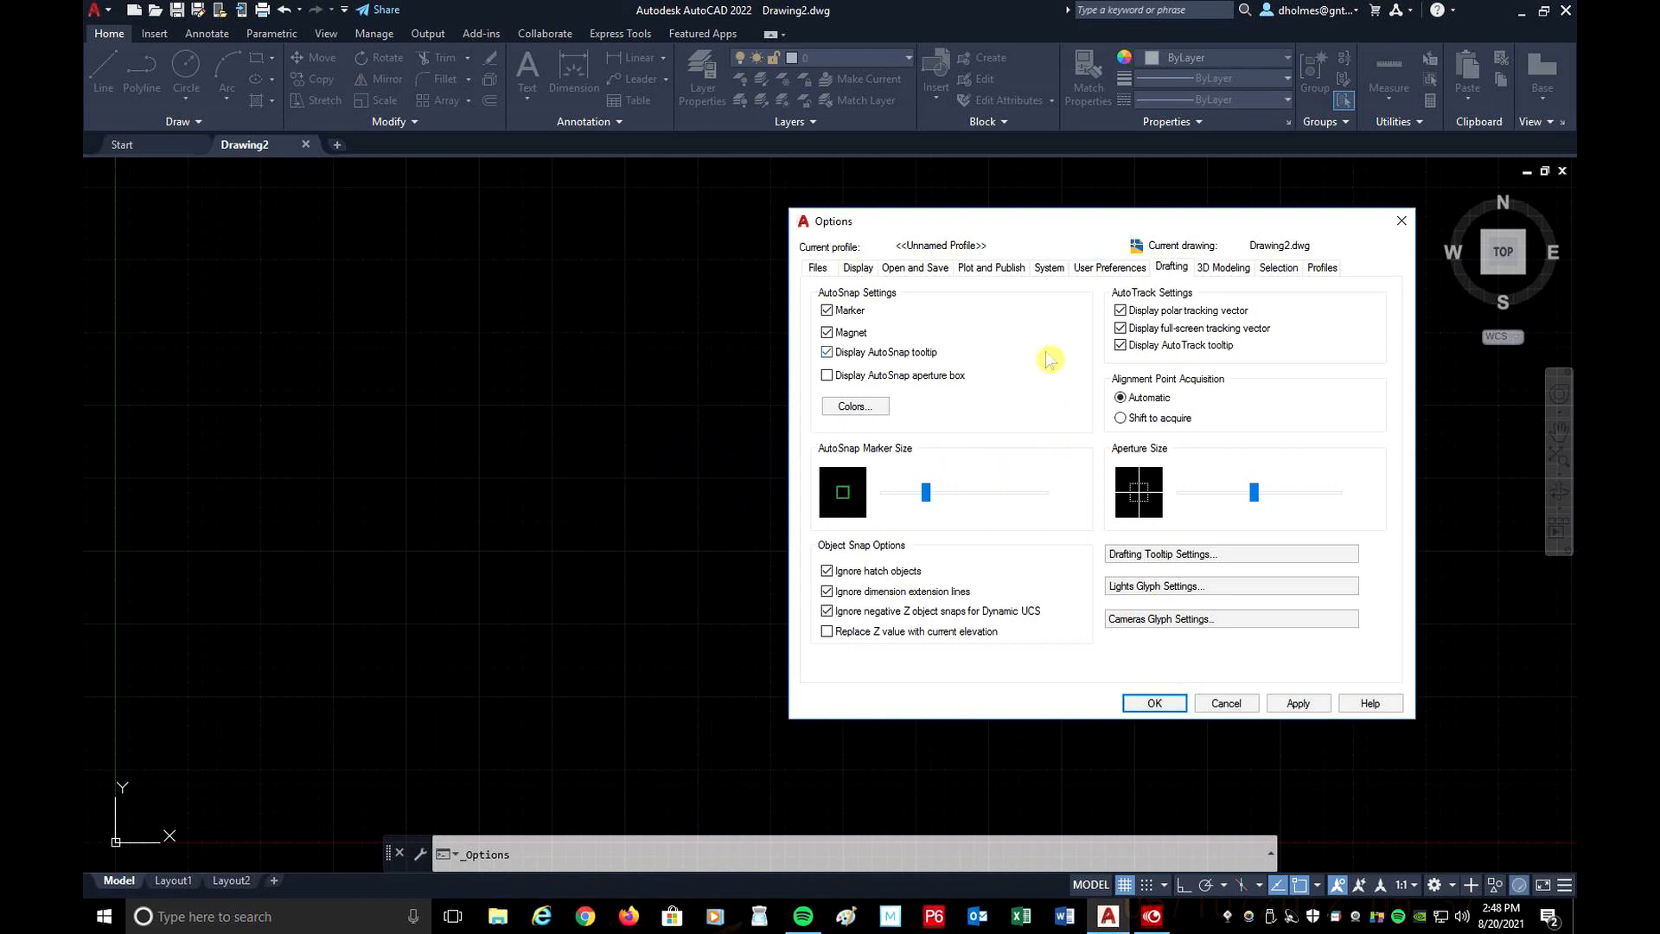
{"action": "left_click", "coordinate": [1155, 704]}
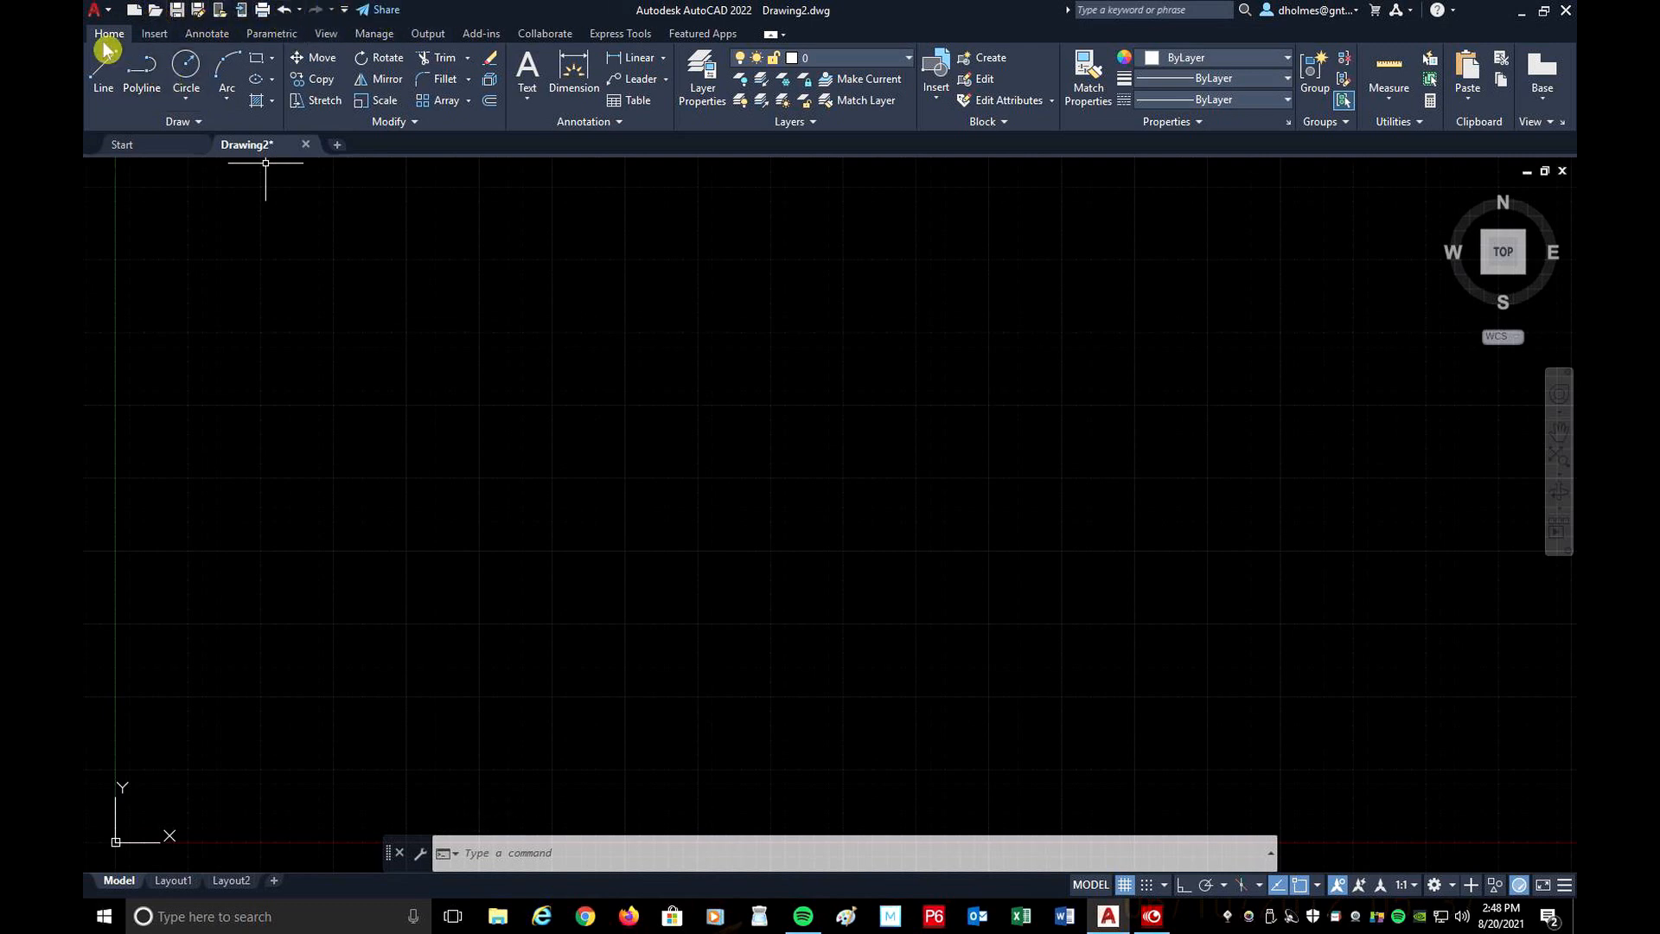
Look over the Insert and Annotate tool sets of the ribbon and return to the Home tools.
{"action": "left_click", "coordinate": [163, 36]}
{"action": "left_click", "coordinate": [207, 34]}
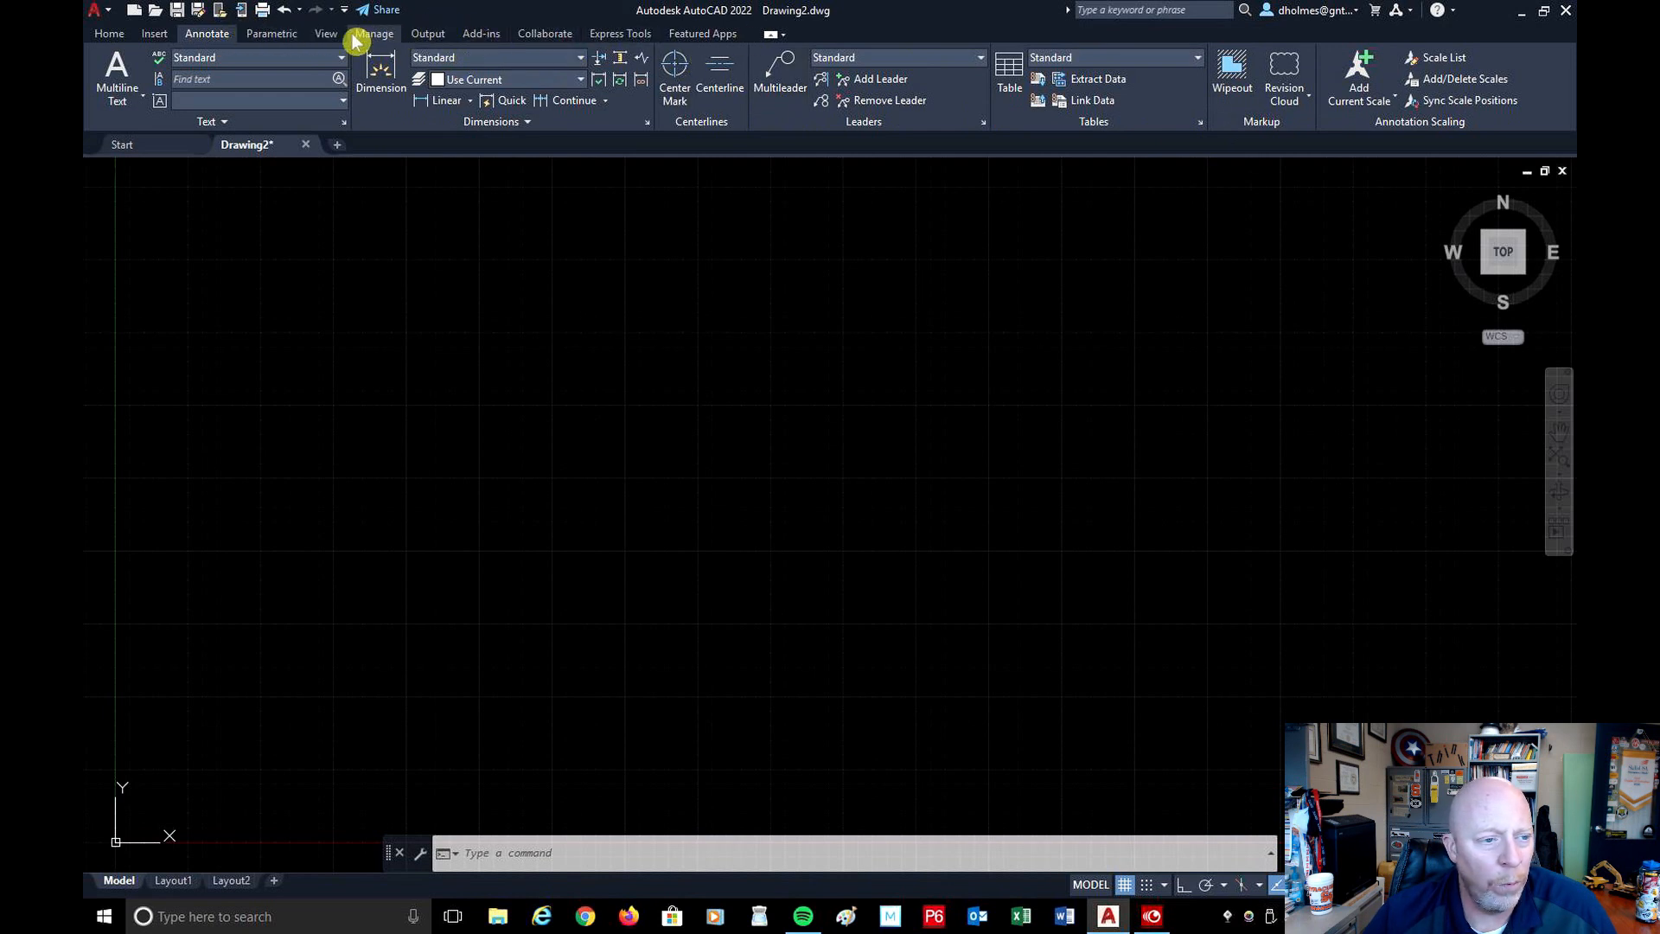
{"action": "left_click", "coordinate": [106, 38]}
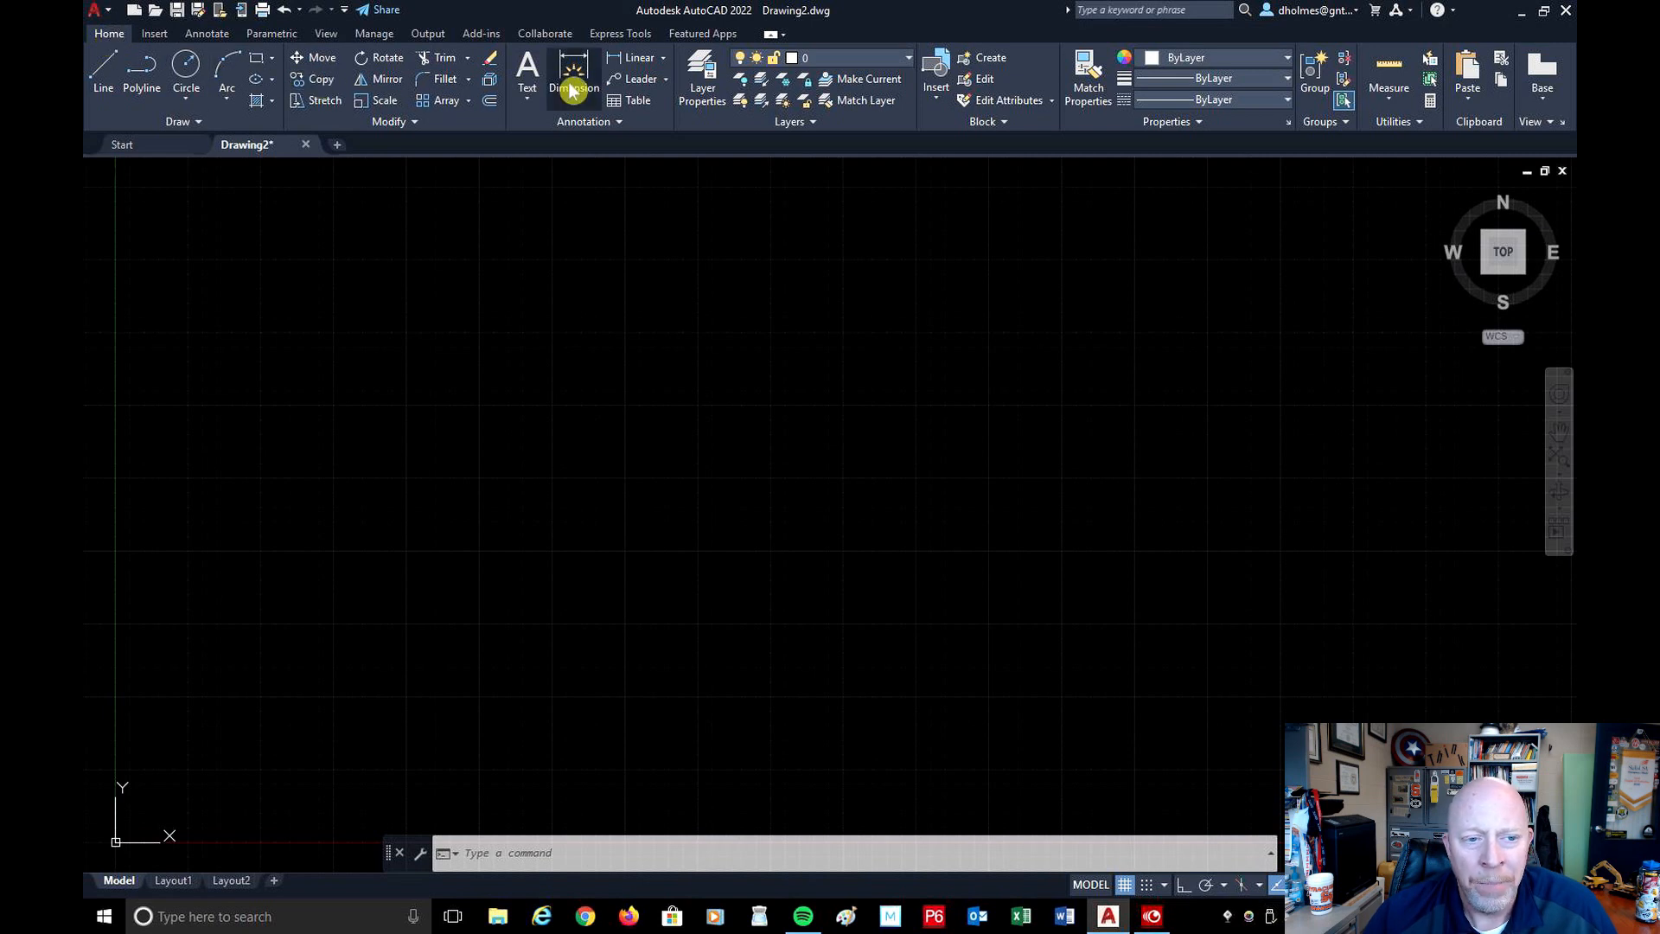
Minimize the ribbon to panel buttons and preview the tools in panels such as Modify, Block and Clipboard.
{"action": "left_click", "coordinate": [771, 36]}
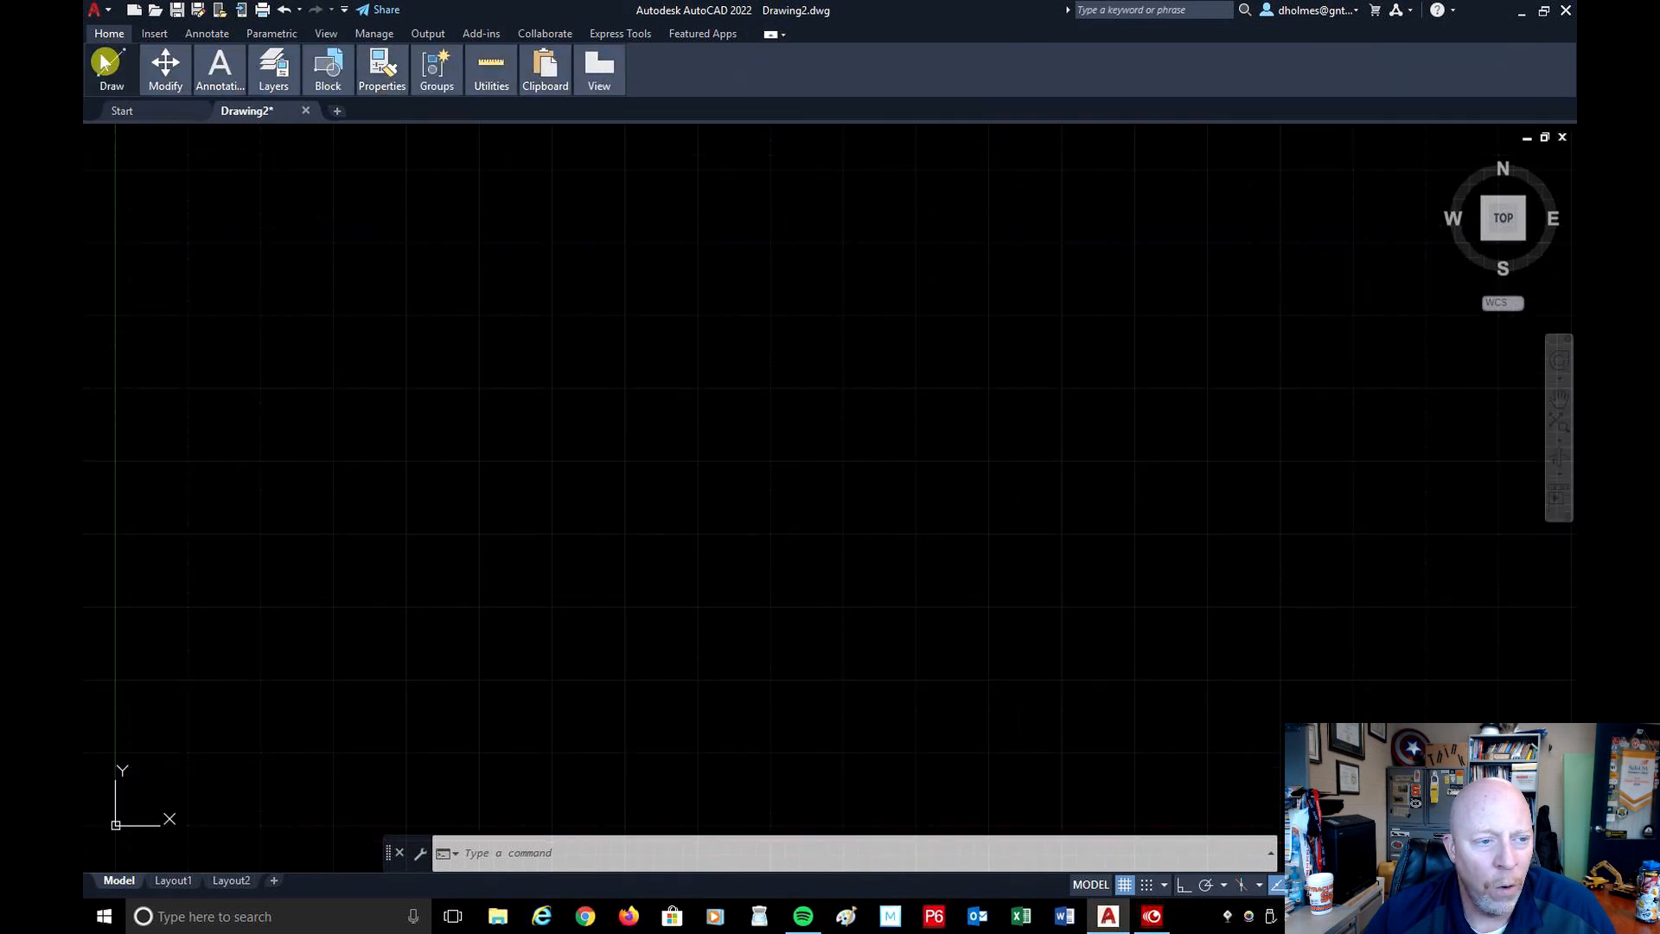
{"action": "mouse_move", "coordinate": [119, 82]}
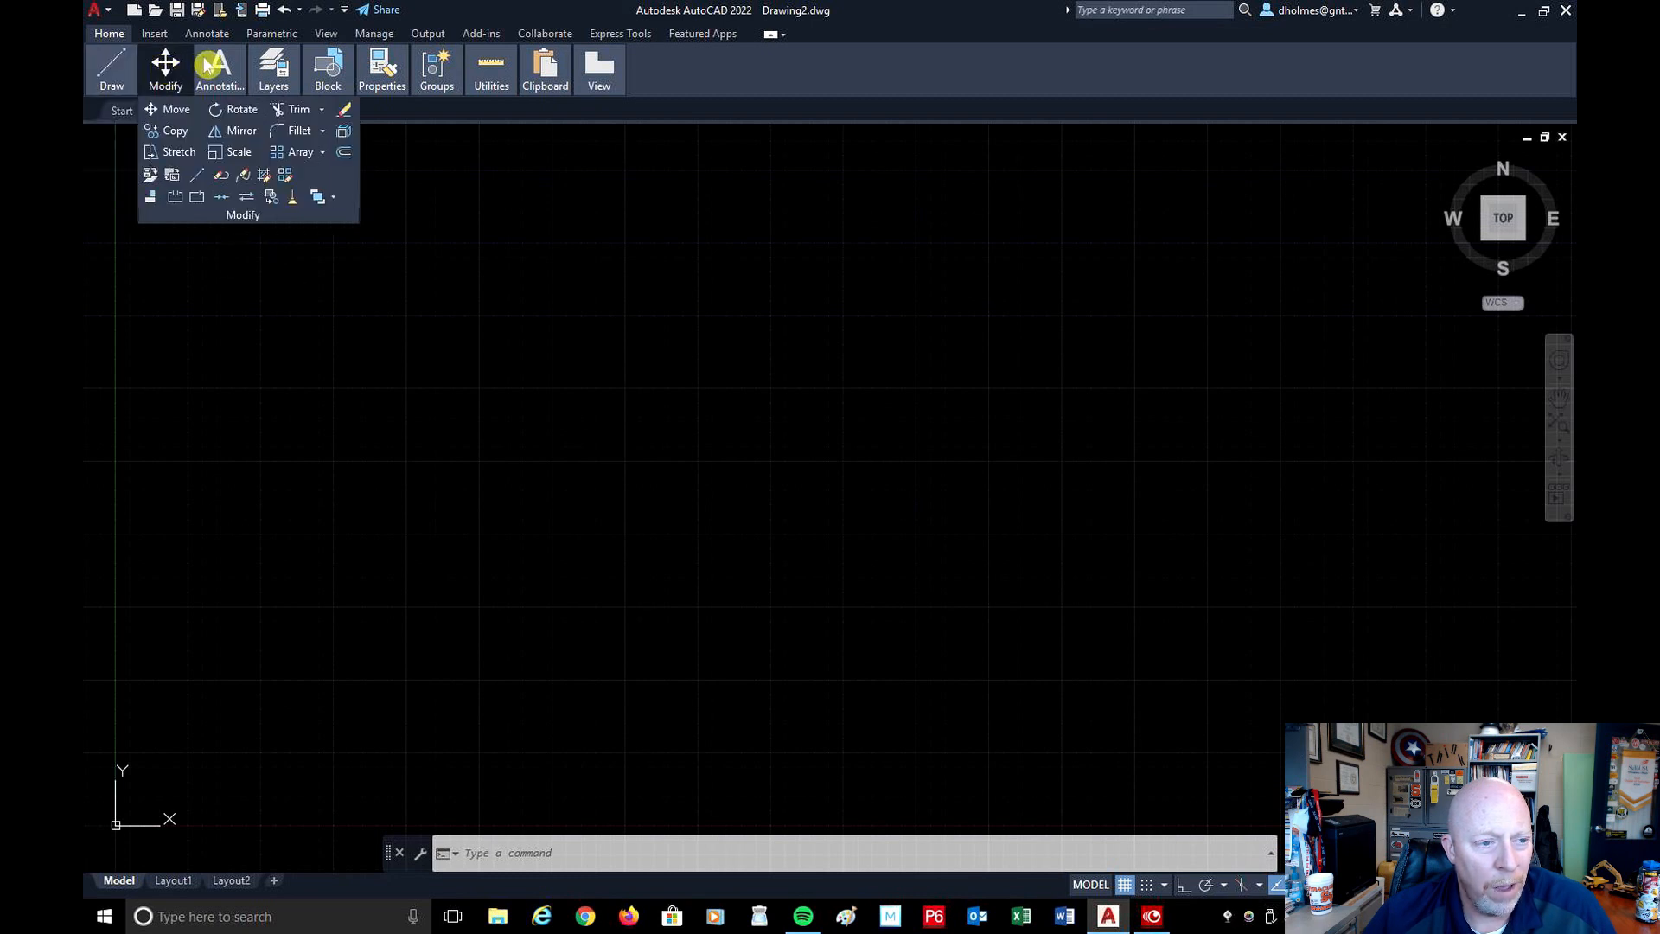
{"action": "mouse_move", "coordinate": [220, 69]}
{"action": "mouse_move", "coordinate": [293, 82]}
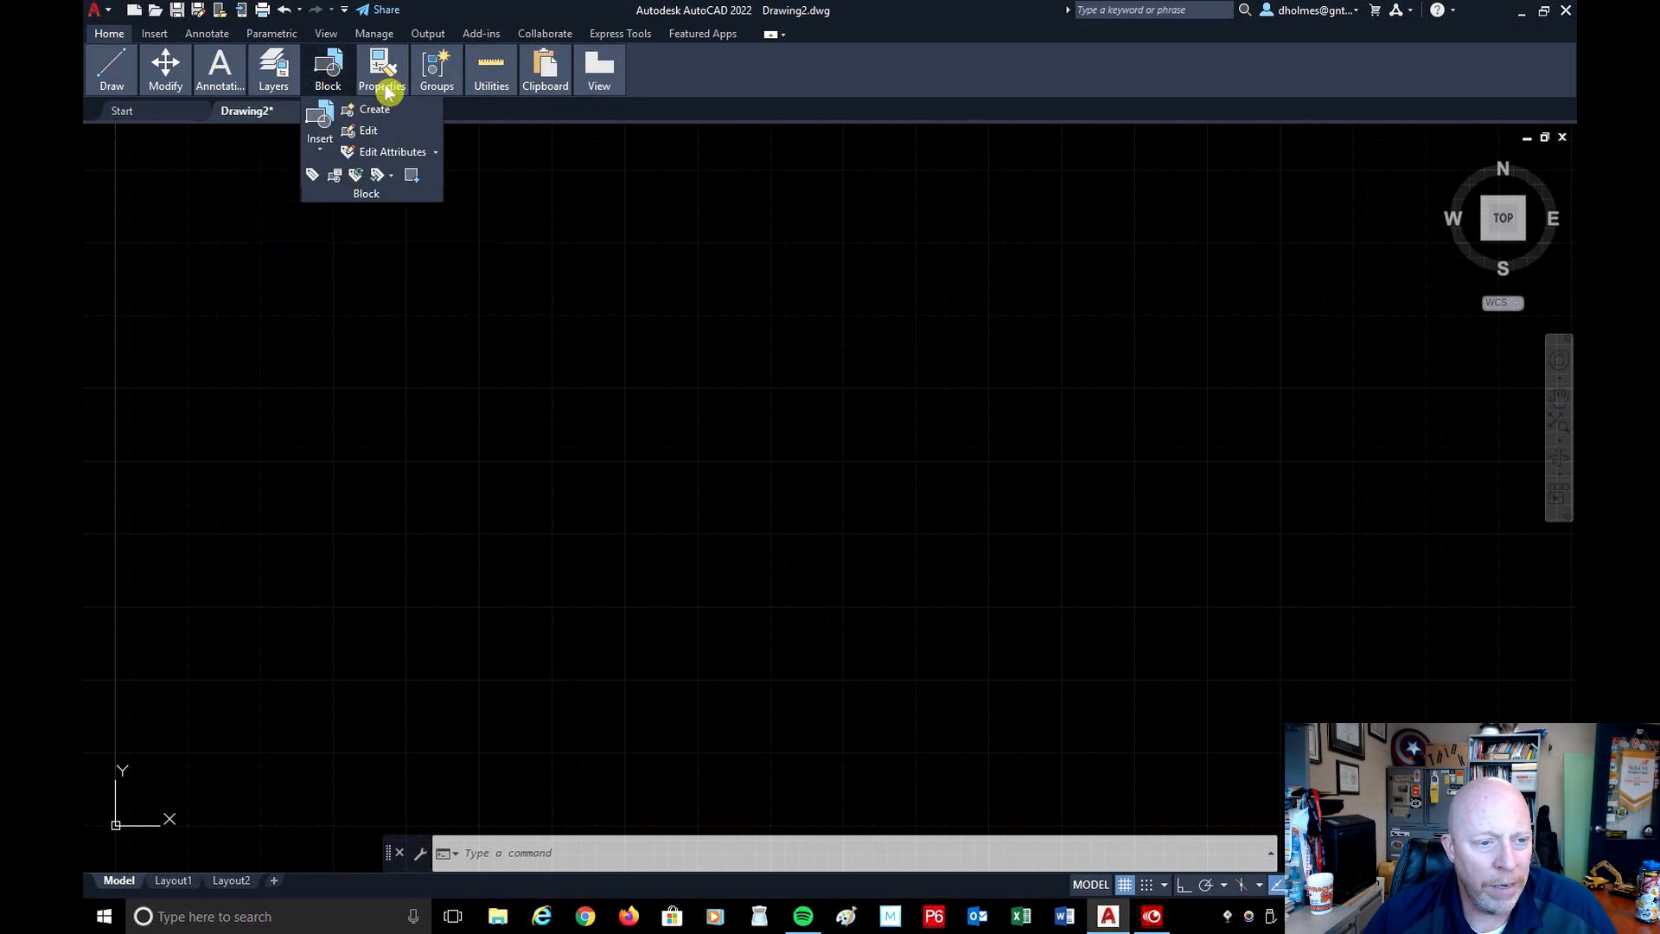
{"action": "mouse_move", "coordinate": [398, 73]}
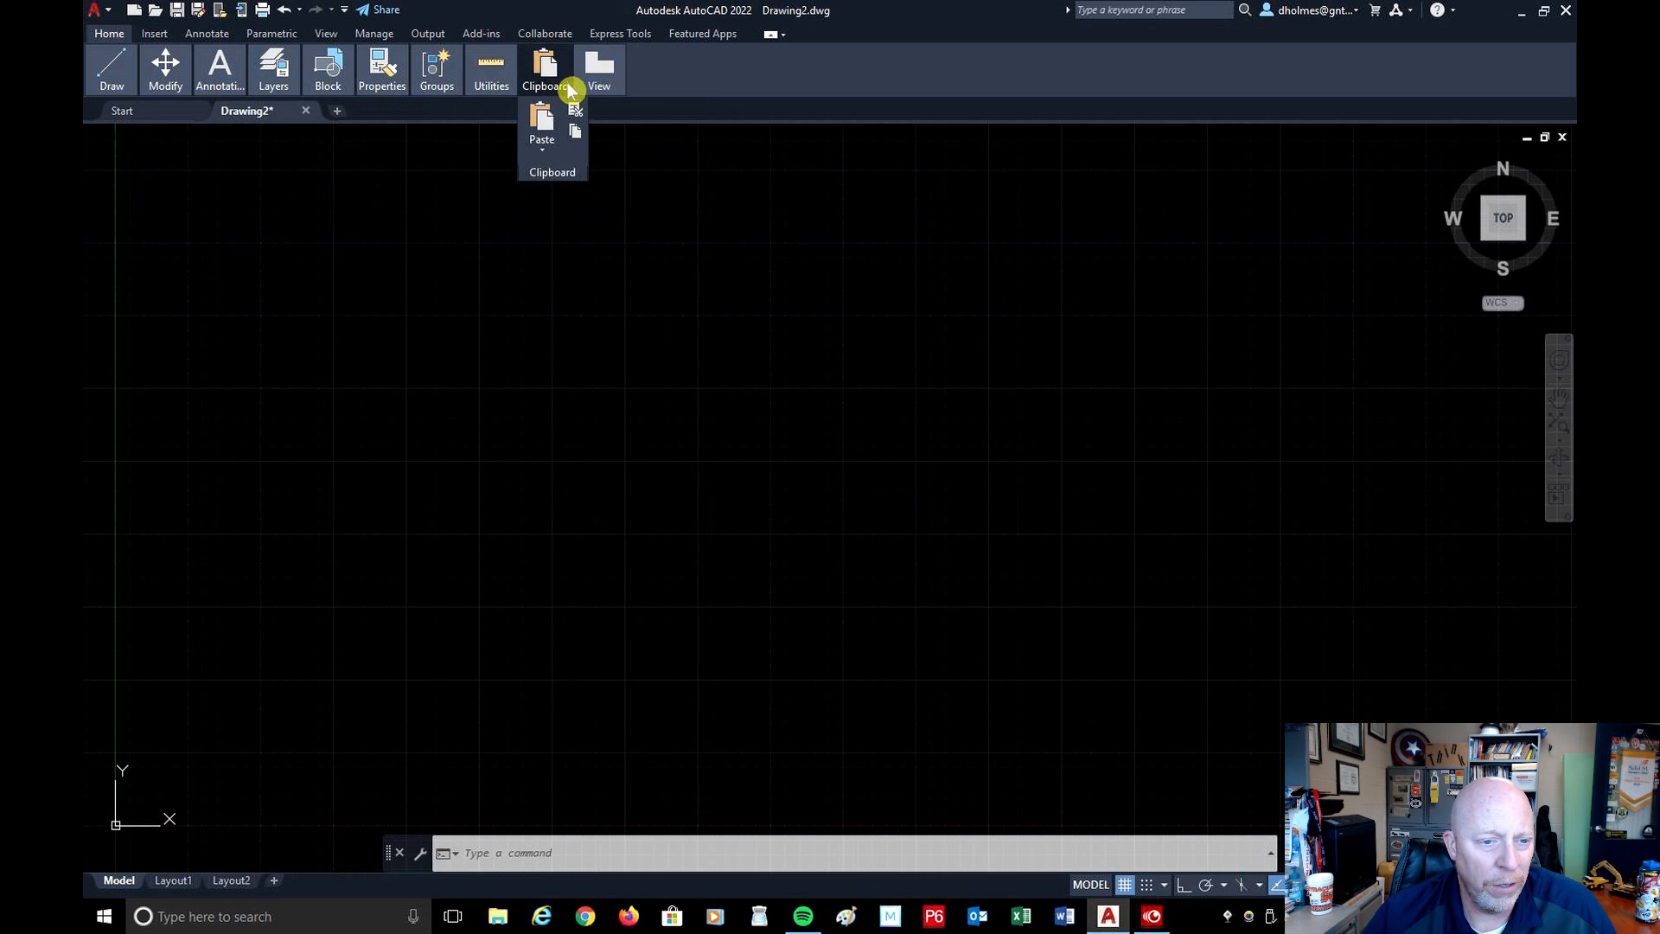
Cycle the ribbon through its panel-titles and tabs-only minimized states, and restore the full ribbon.
{"action": "mouse_move", "coordinate": [578, 84]}
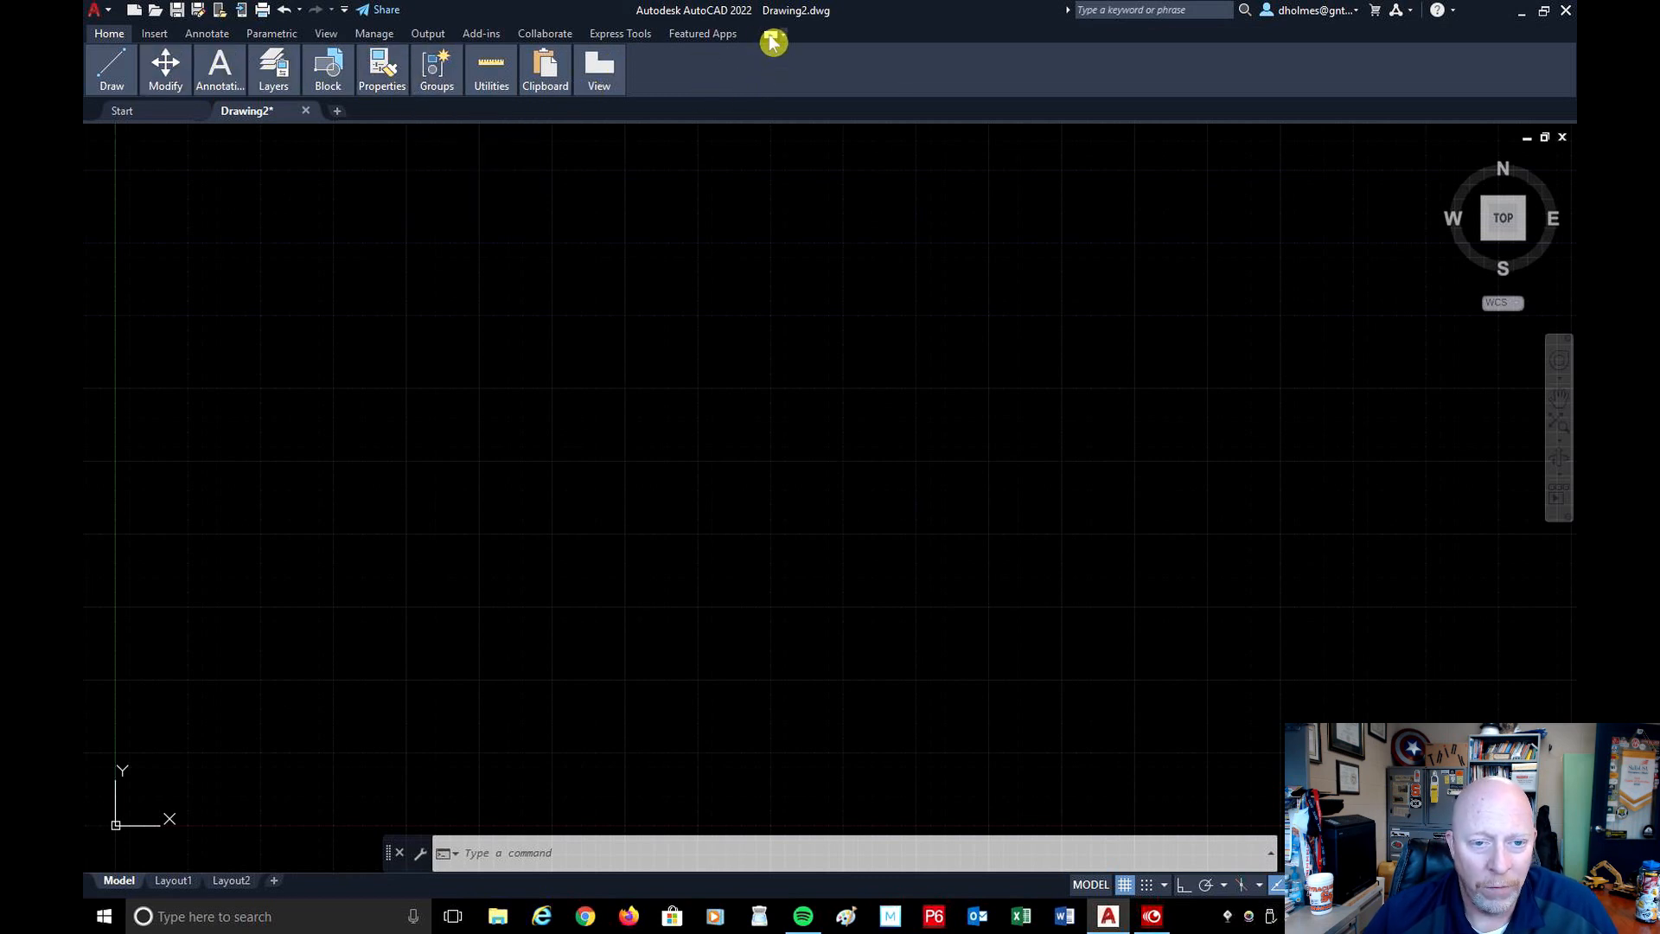
{"action": "left_click", "coordinate": [770, 35]}
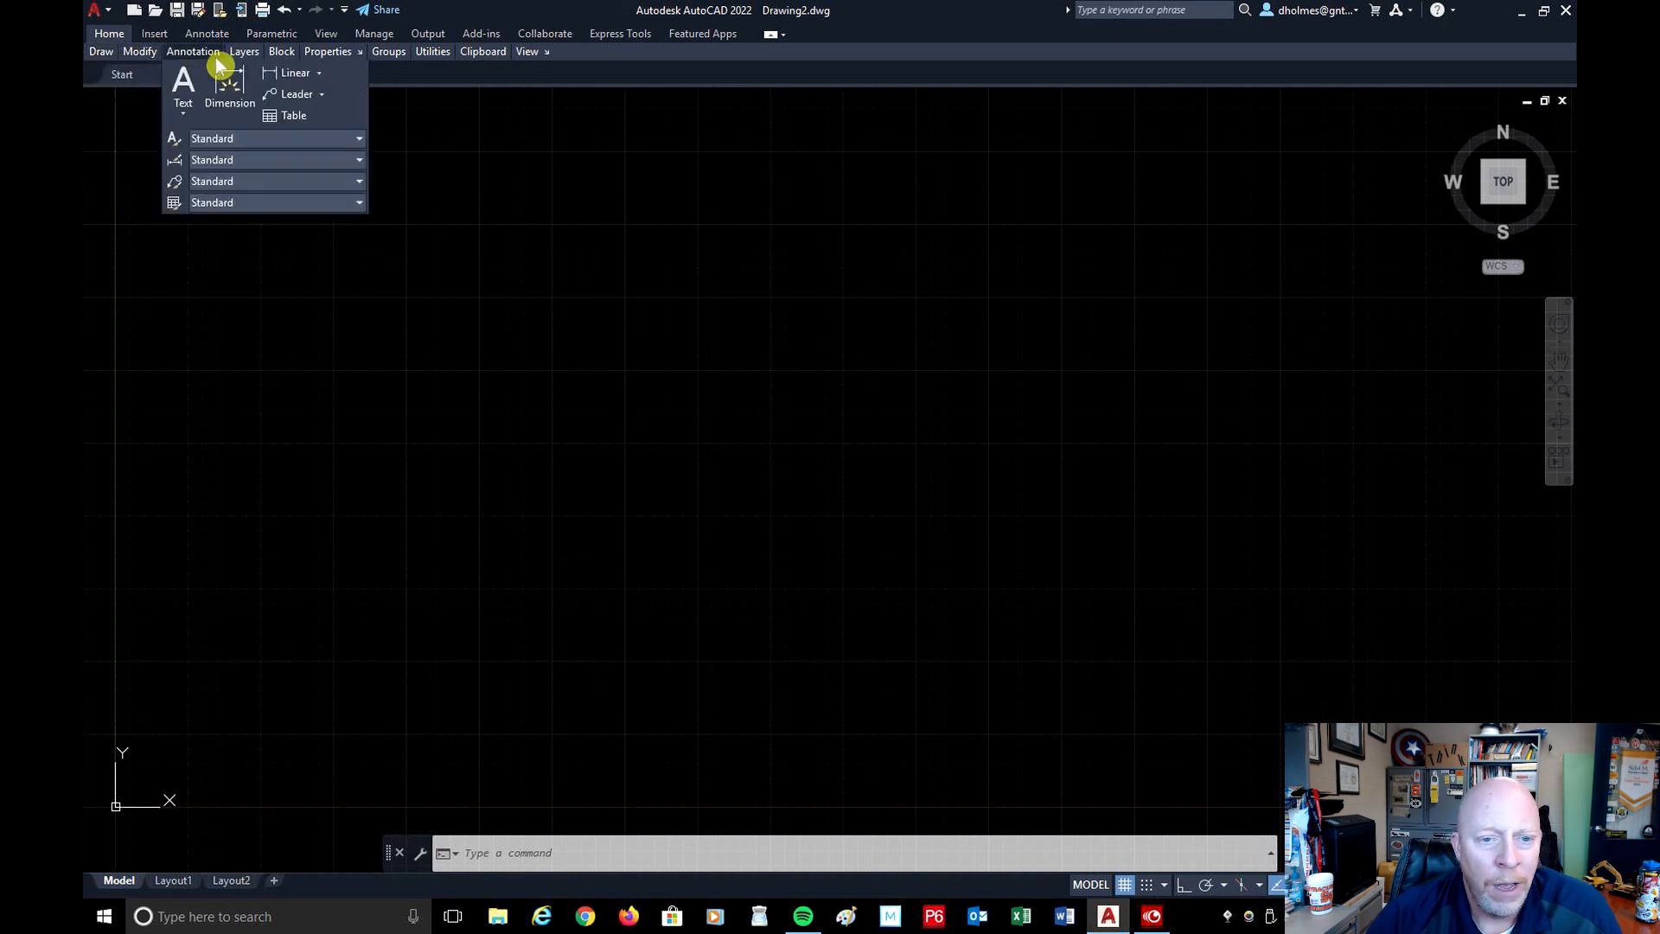
{"action": "left_click", "coordinate": [770, 37]}
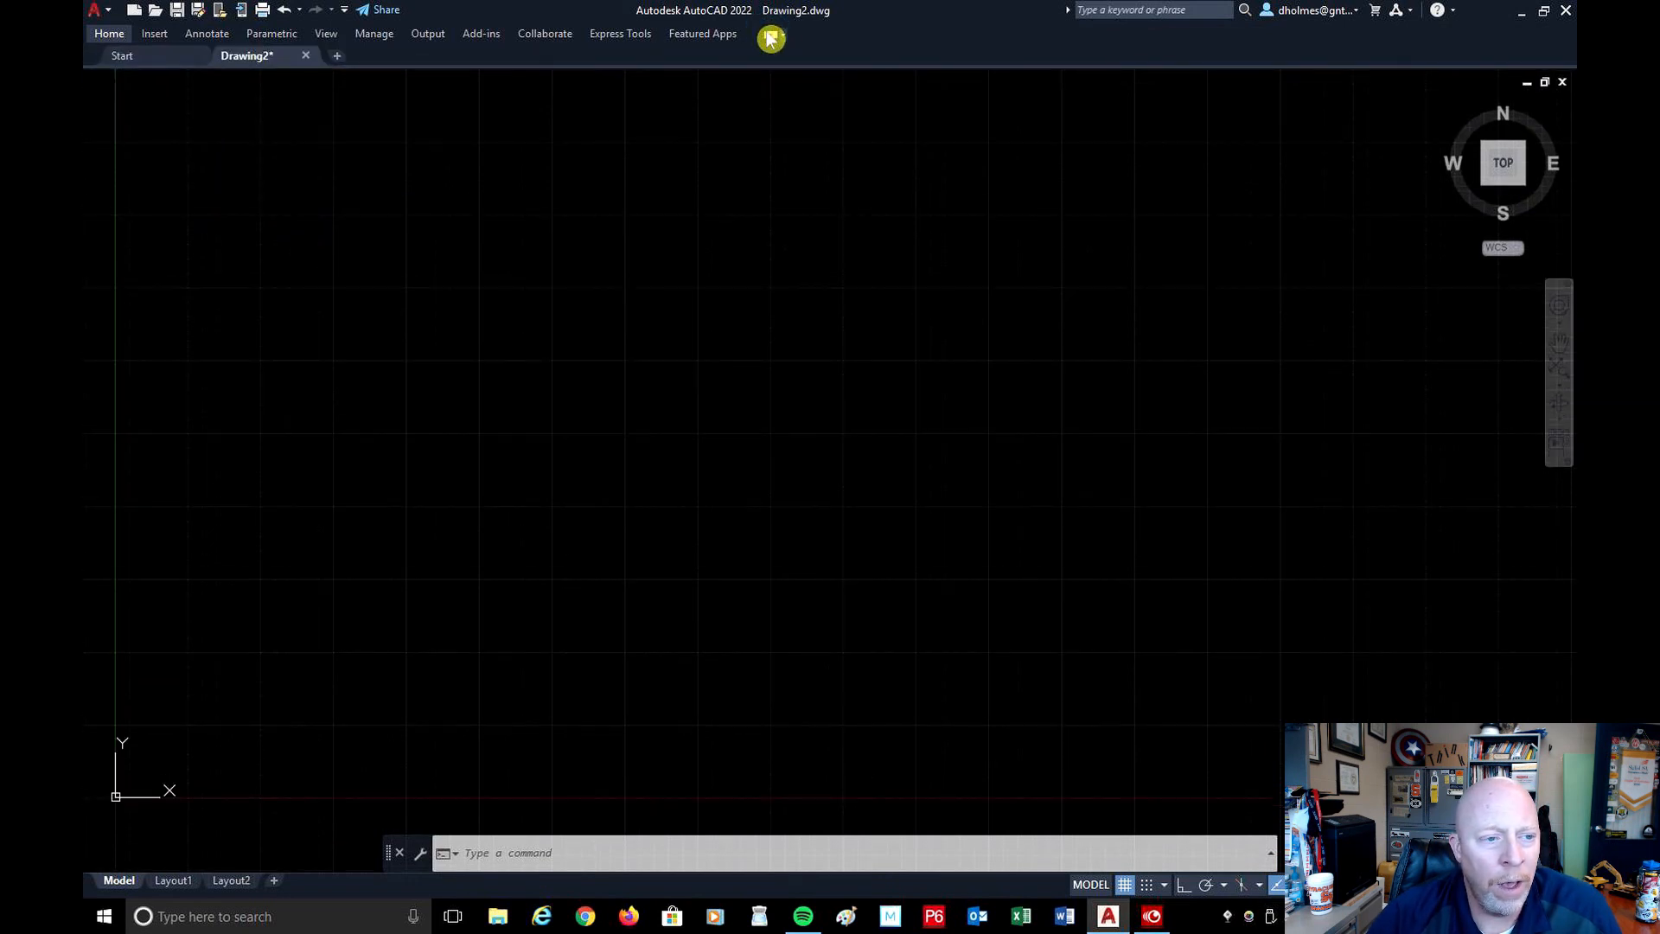
{"action": "left_click", "coordinate": [771, 35]}
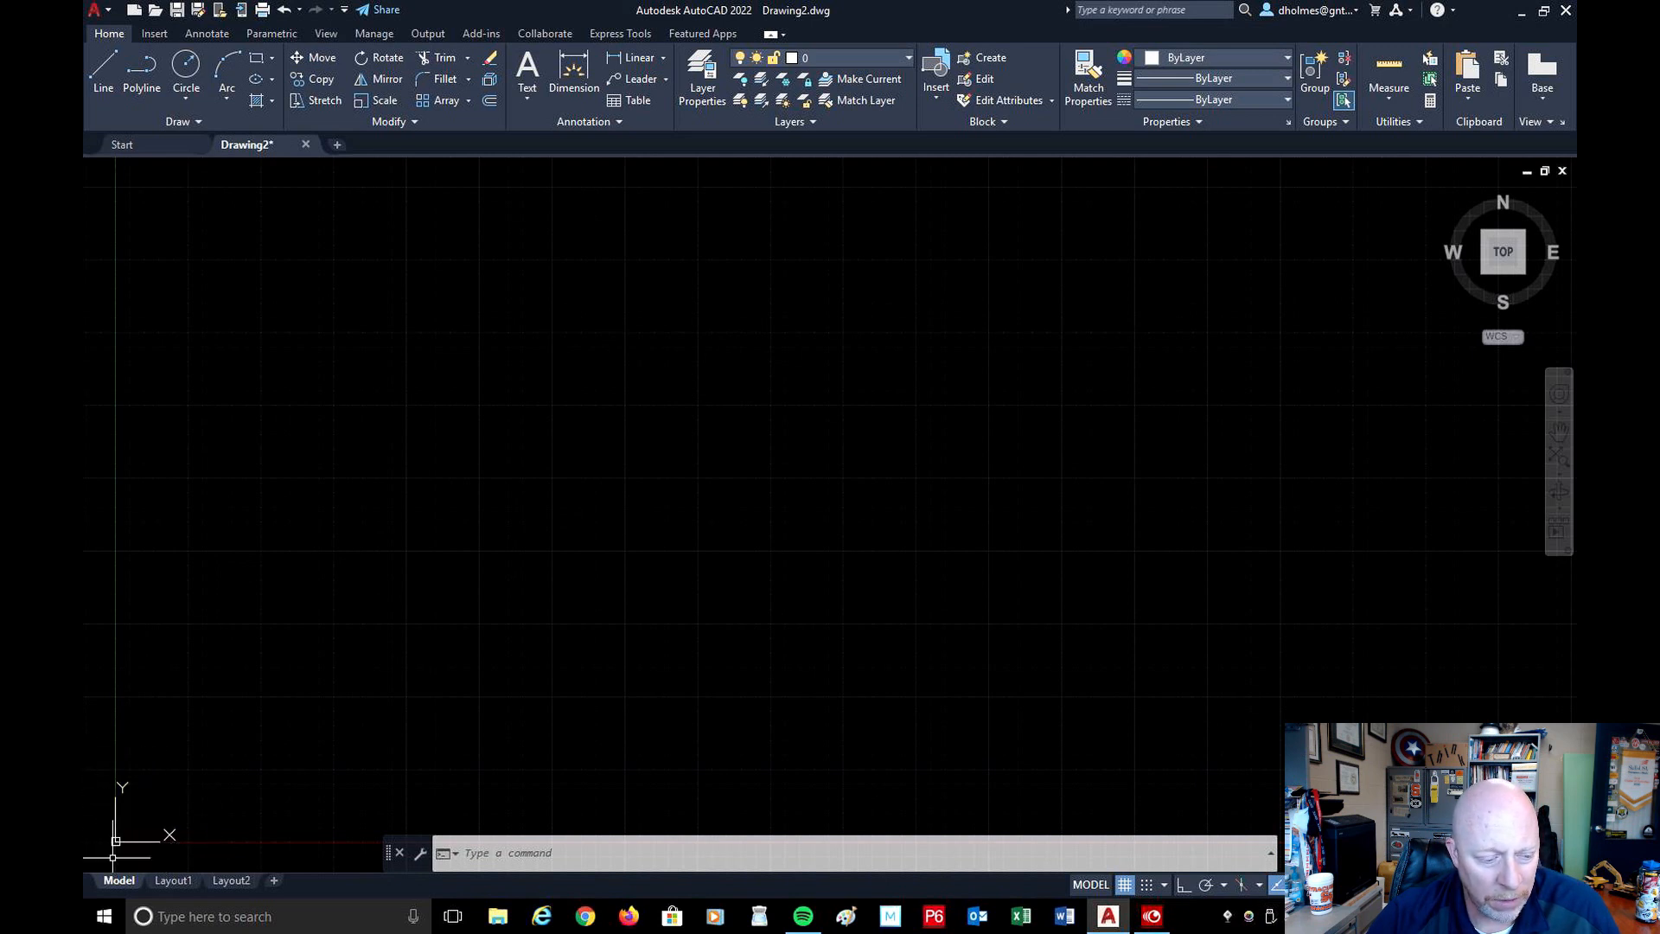
Zoom in and out of the empty drawing around the UCS origin.
{"action": "scroll", "coordinate": [130, 840], "scroll_direction": "up", "scroll_amount": 2}
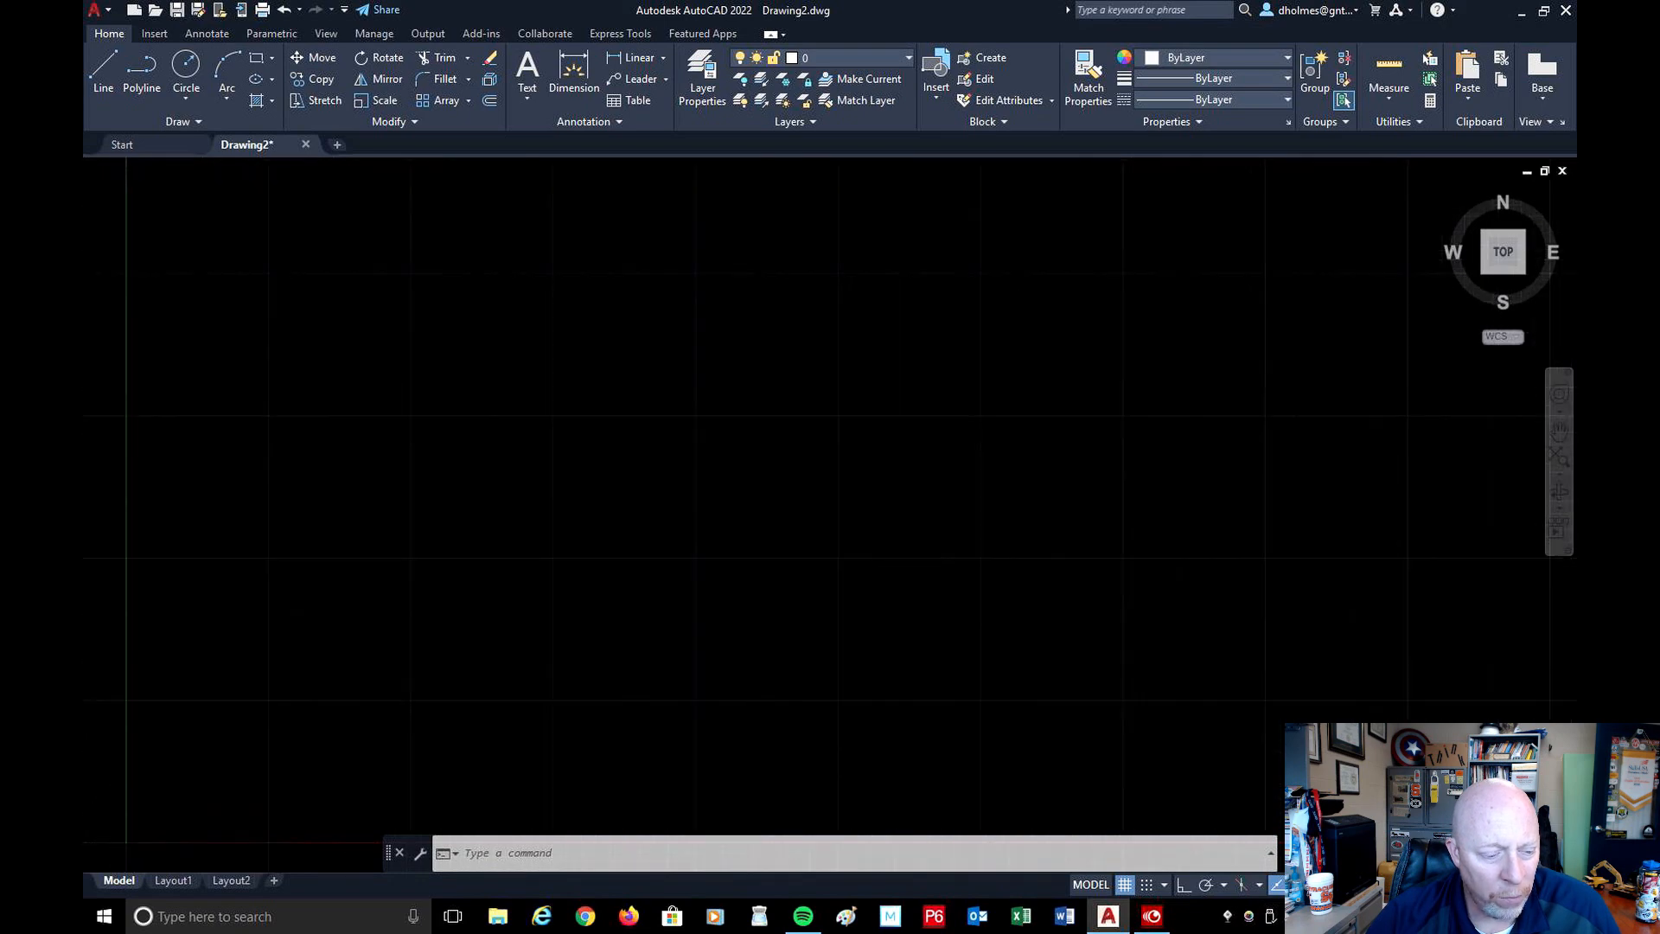
{"action": "scroll", "coordinate": [134, 841], "scroll_direction": "up", "scroll_amount": 10}
{"action": "scroll", "coordinate": [364, 674], "scroll_direction": "down", "scroll_amount": 15}
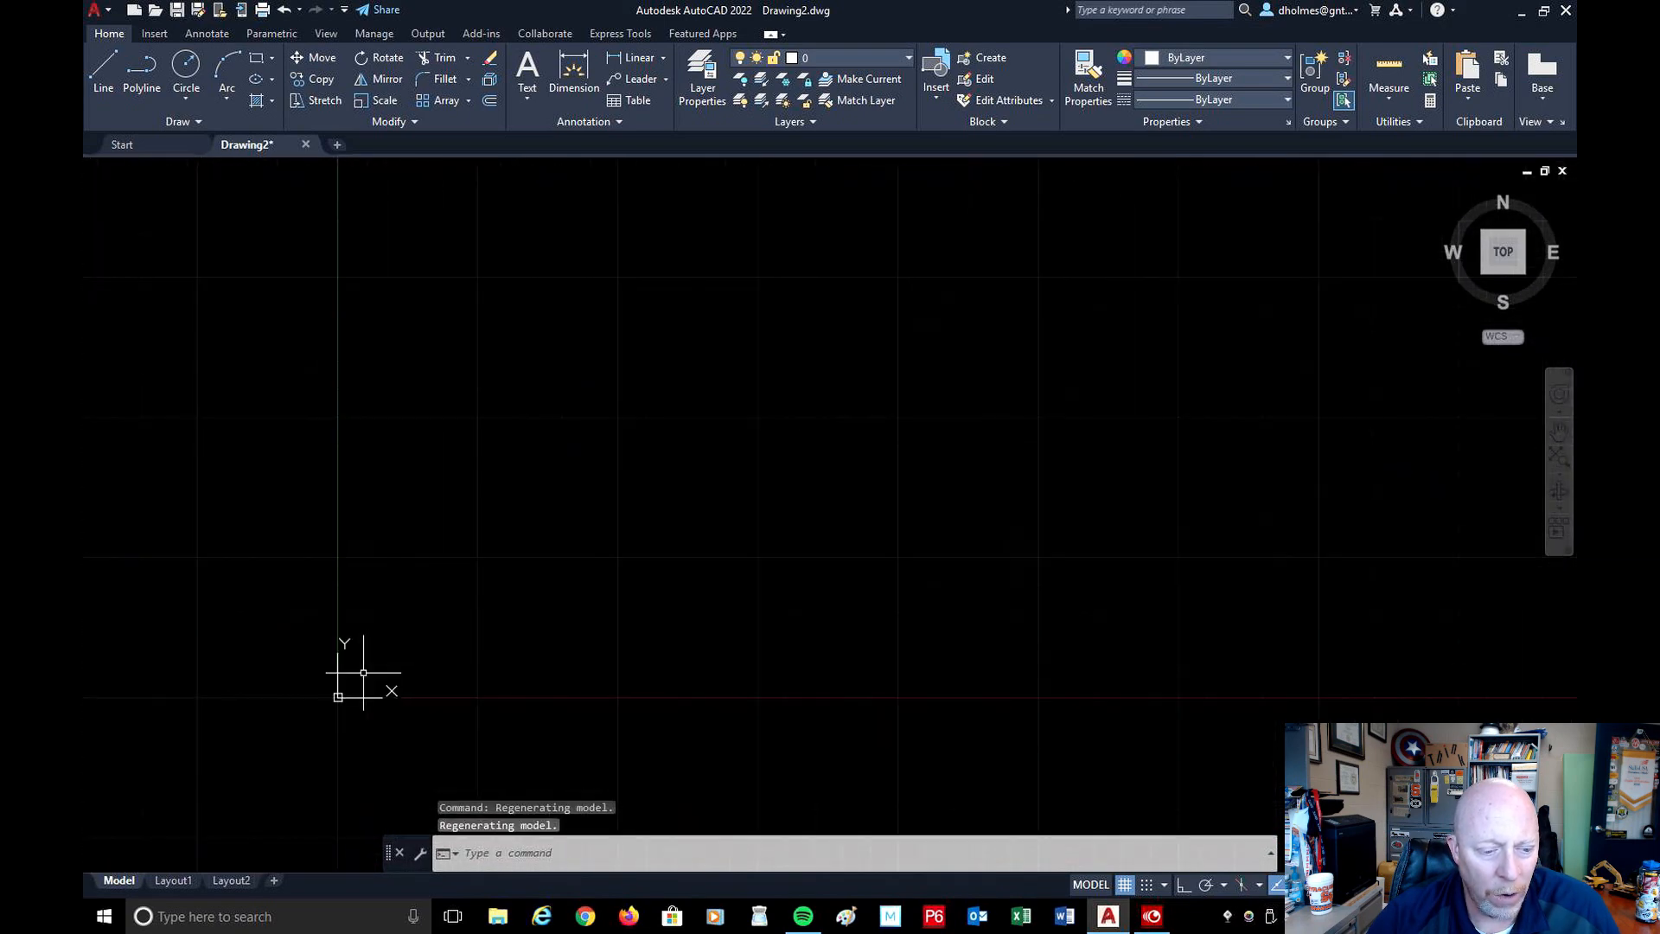
{"action": "scroll", "coordinate": [308, 704], "scroll_direction": "up", "scroll_amount": 6}
{"action": "scroll", "coordinate": [560, 677], "scroll_direction": "up", "scroll_amount": 3}
{"action": "scroll", "coordinate": [464, 370], "scroll_direction": "up", "scroll_amount": 2}
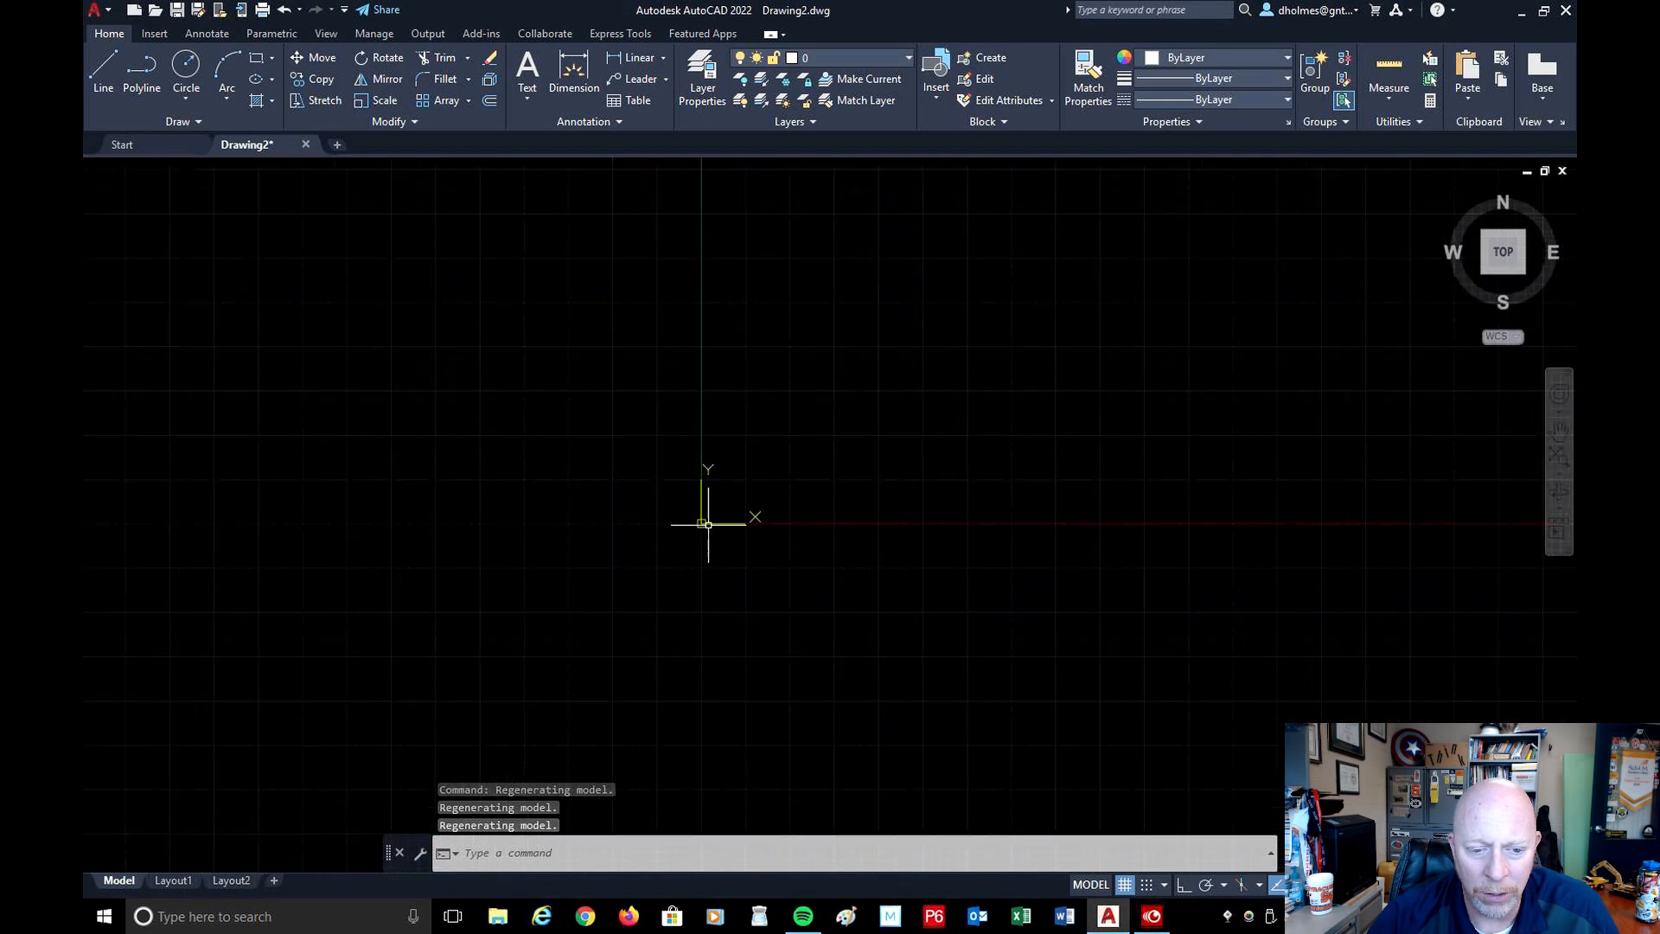
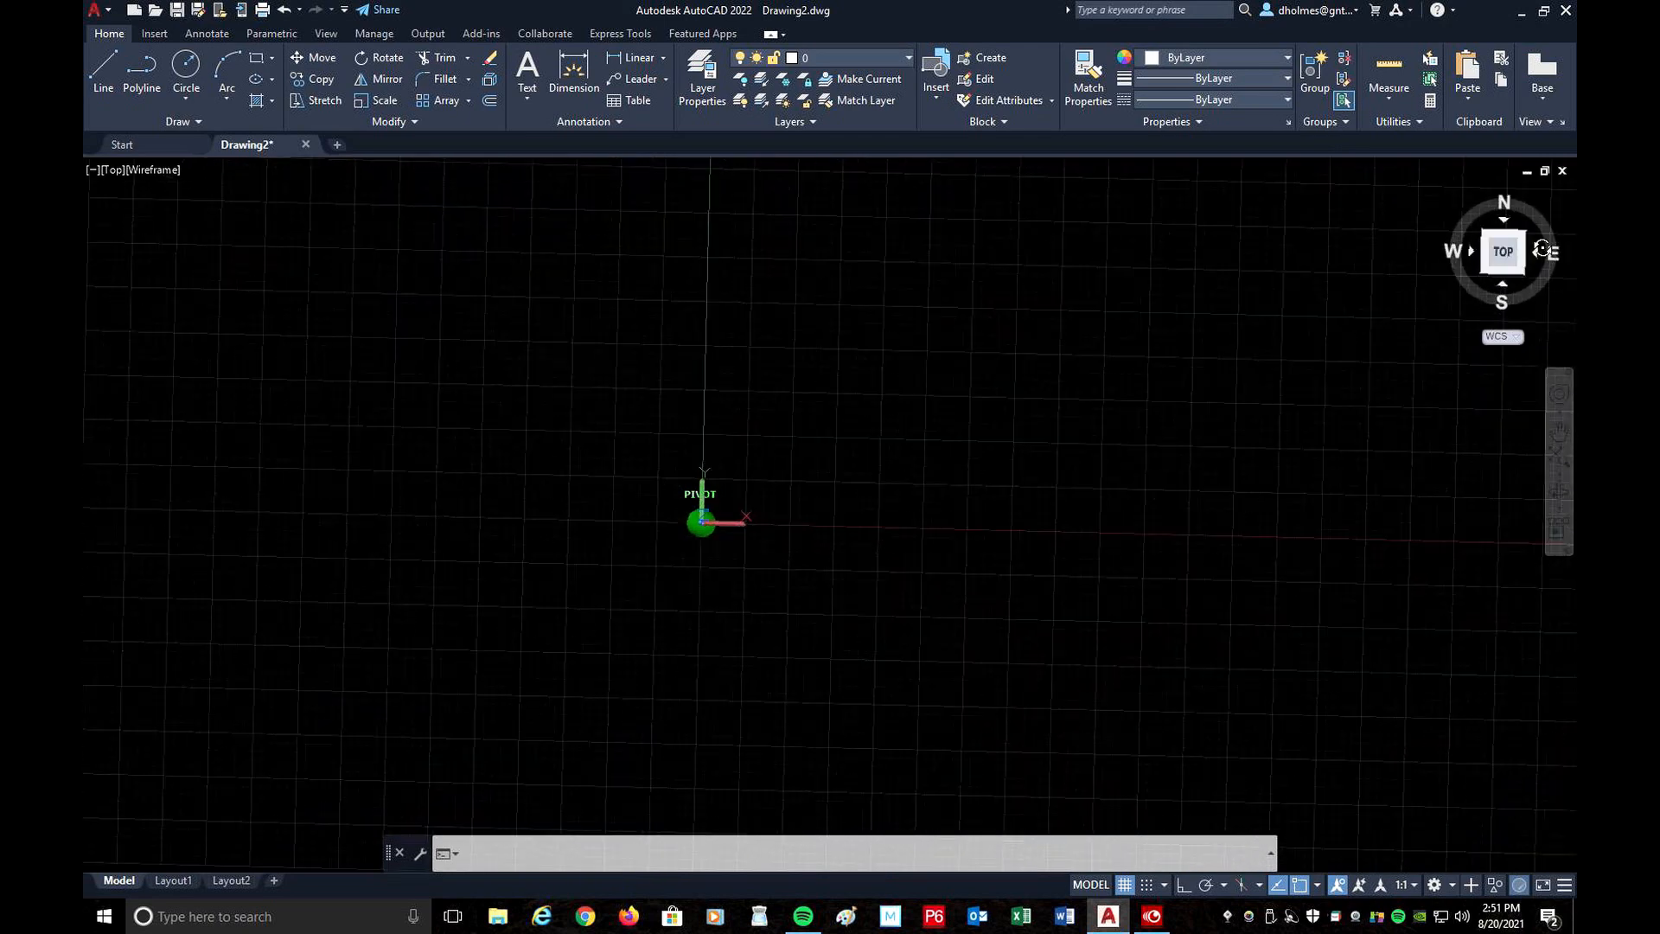
Orbit the drawing with the ViewCube and switch to its home isometric view.
{"action": "left_click_drag", "start_coordinate": [96, 301], "coordinate": [1497, 375]}
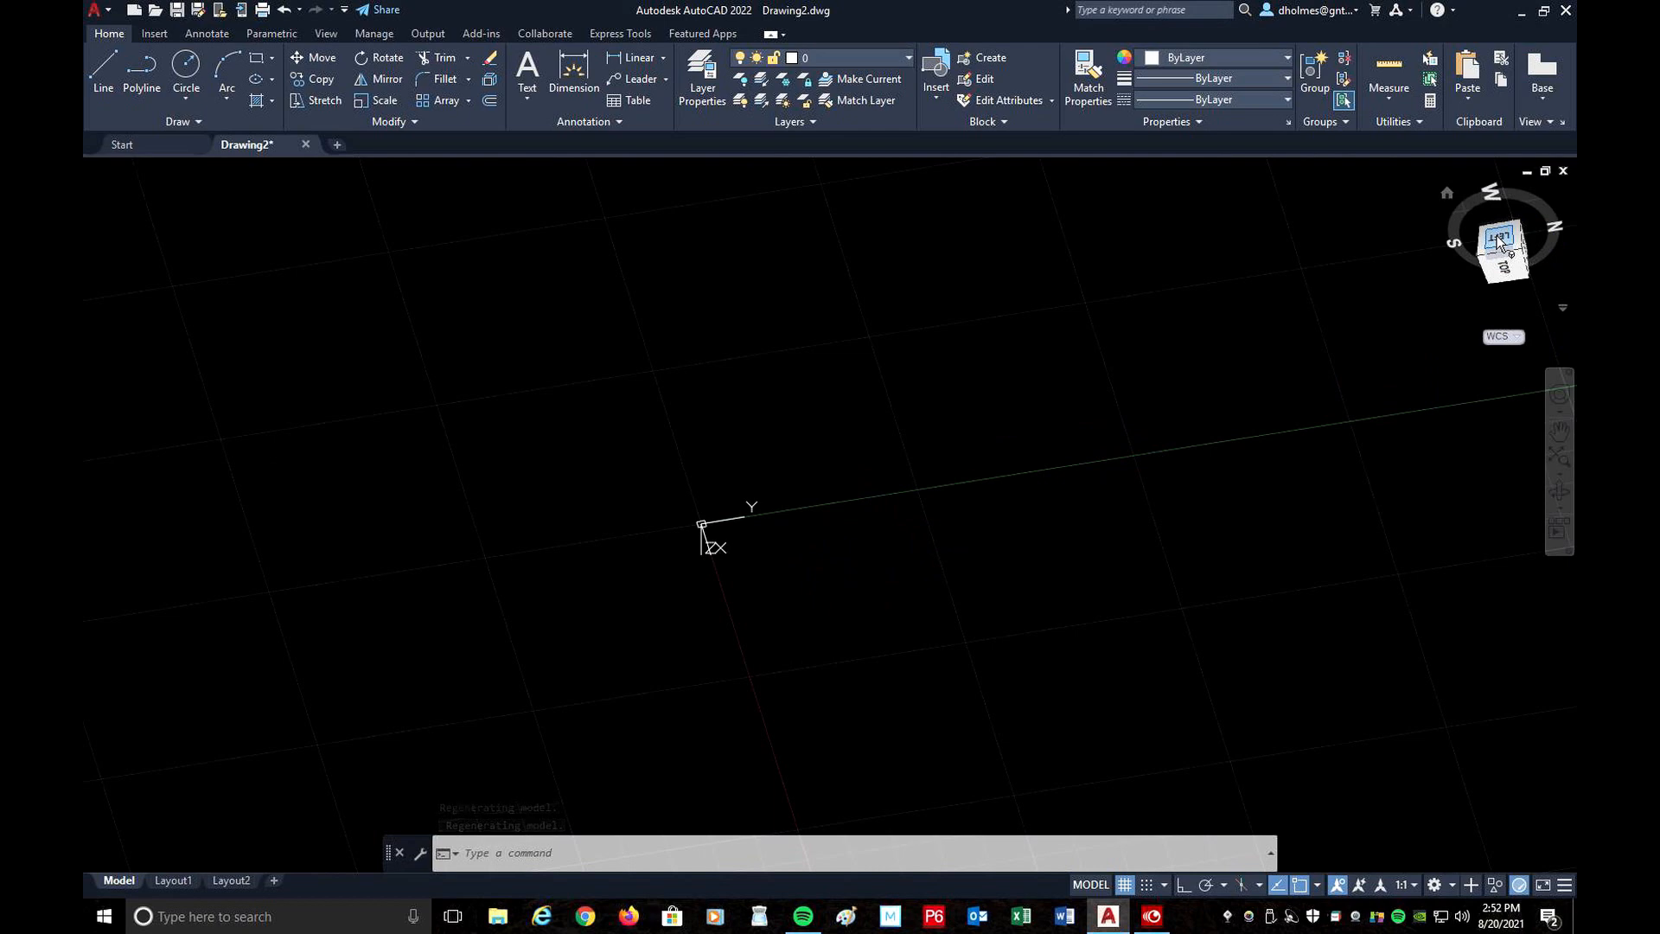
{"action": "left_click", "coordinate": [1450, 198]}
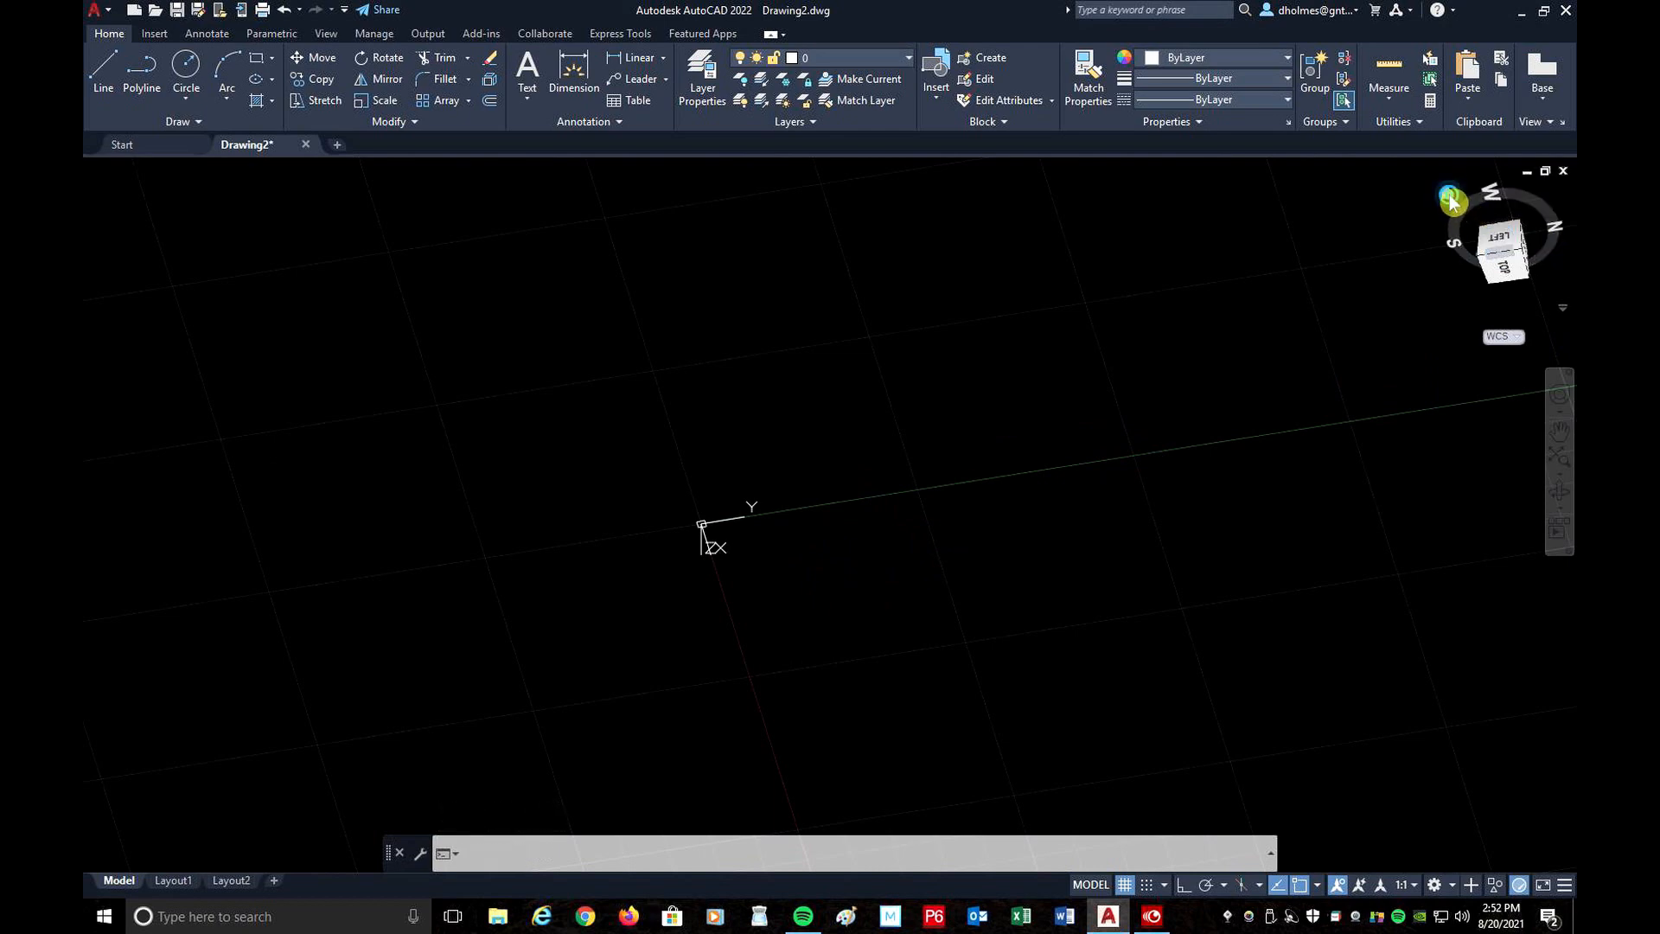
{"action": "left_click", "coordinate": [1447, 194]}
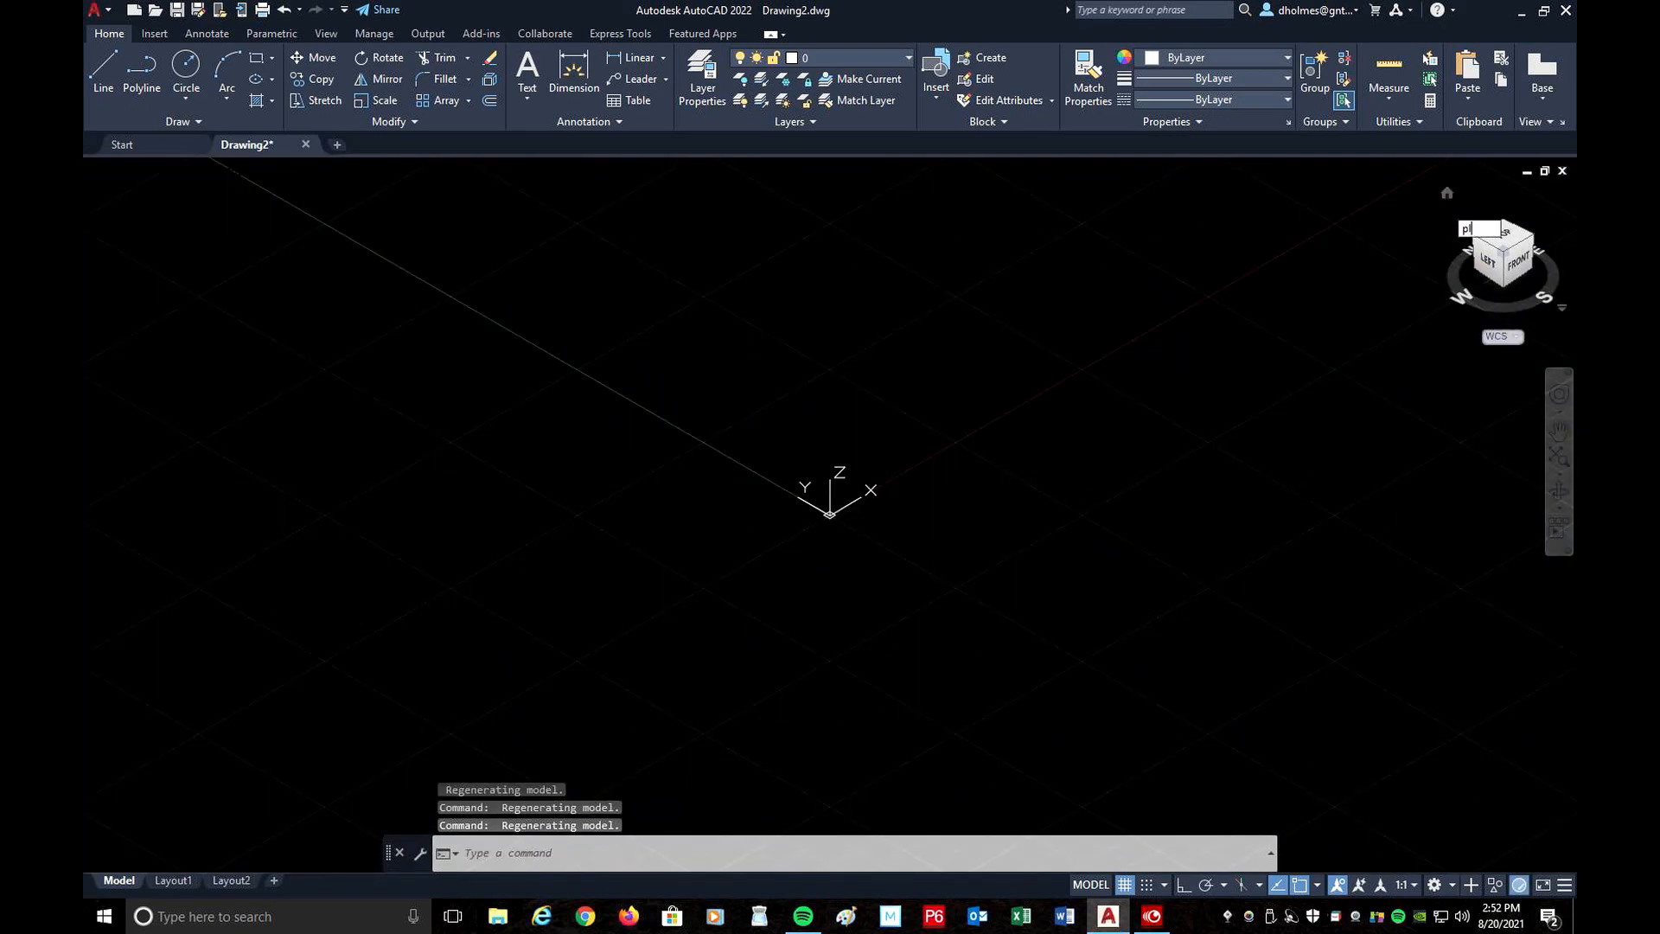
Return to the plan view of the current UCS with the PLAN command.
{"action": "type", "text": "PLAN"}
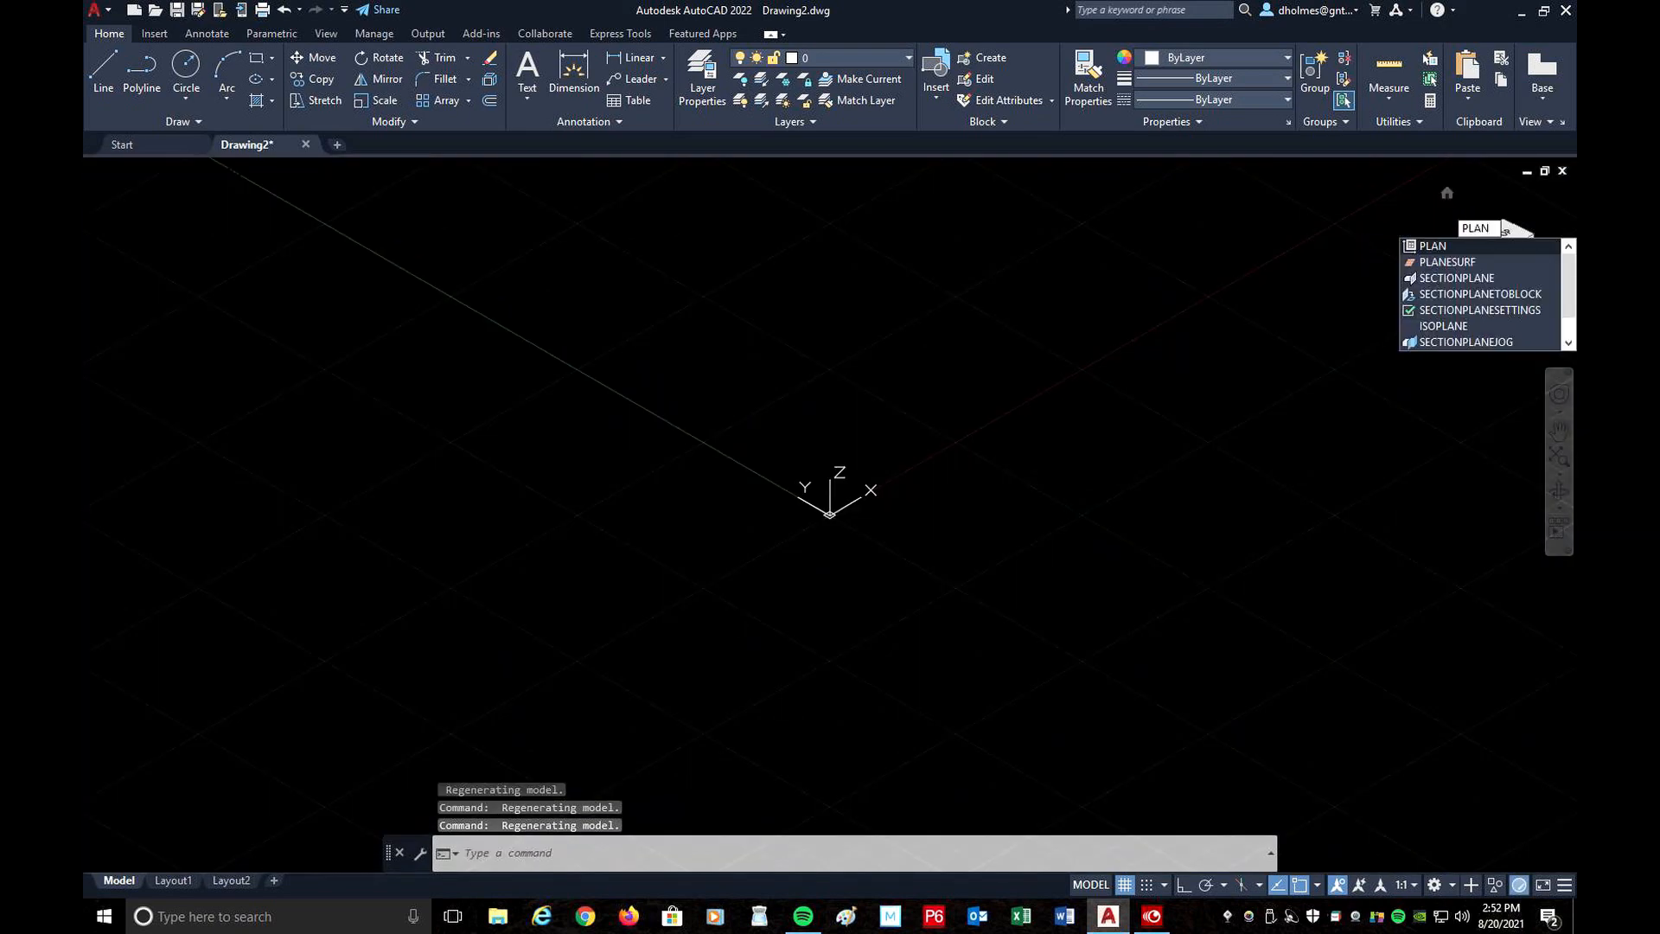
{"action": "key", "text": "Return"}
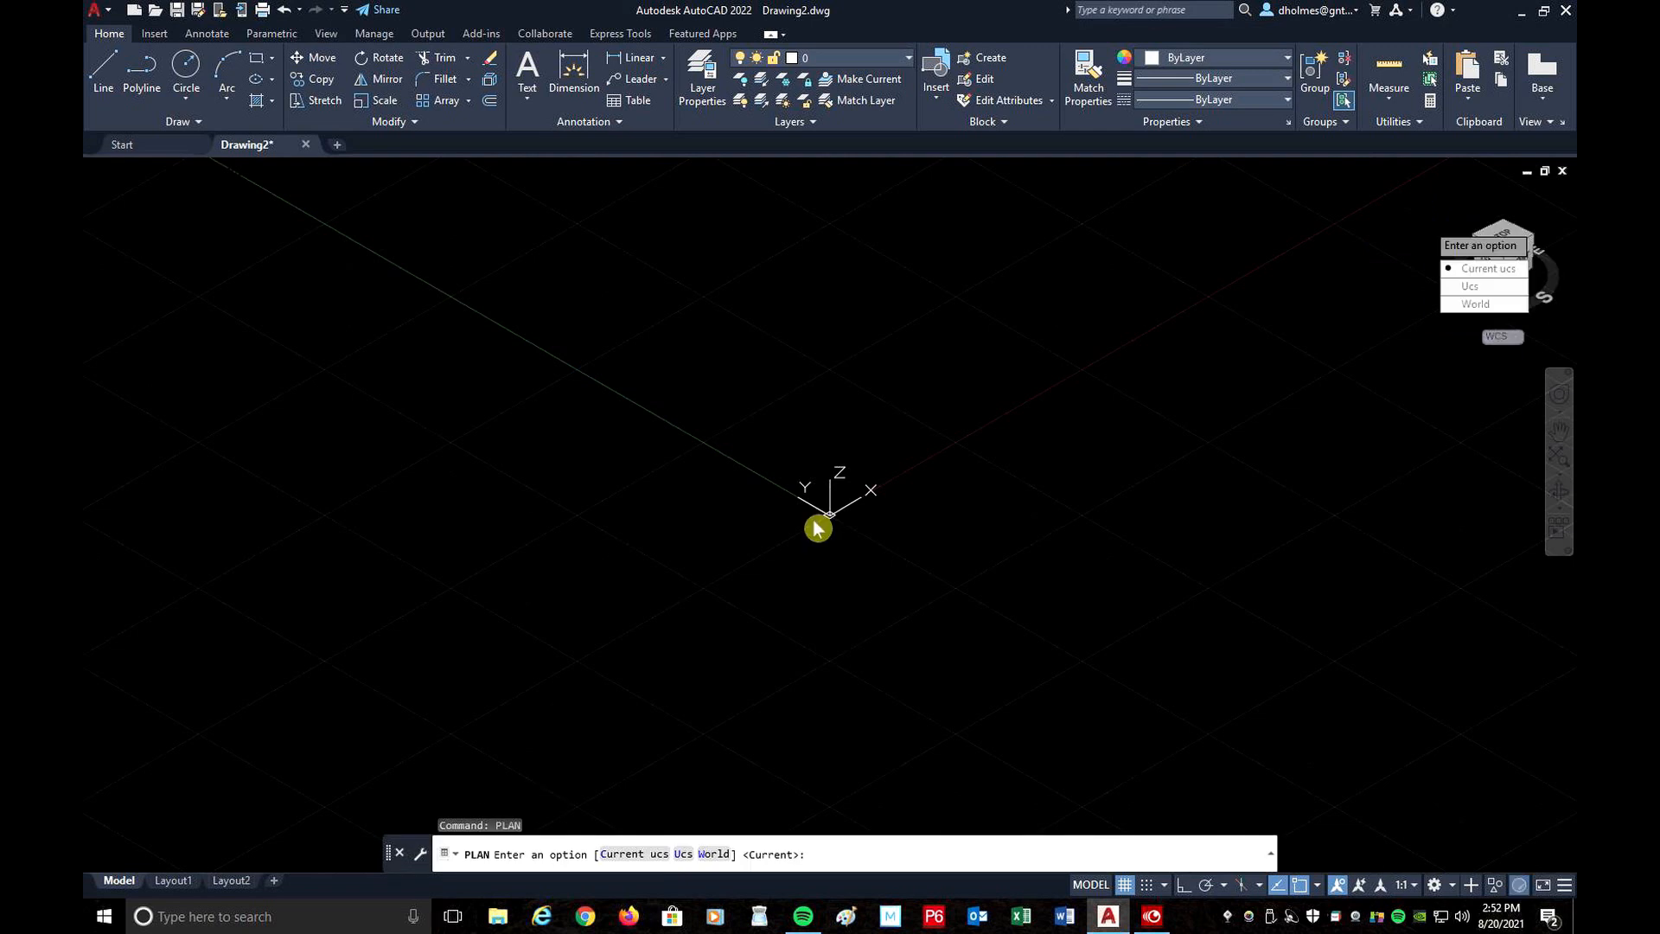
{"action": "left_click", "coordinate": [1483, 268]}
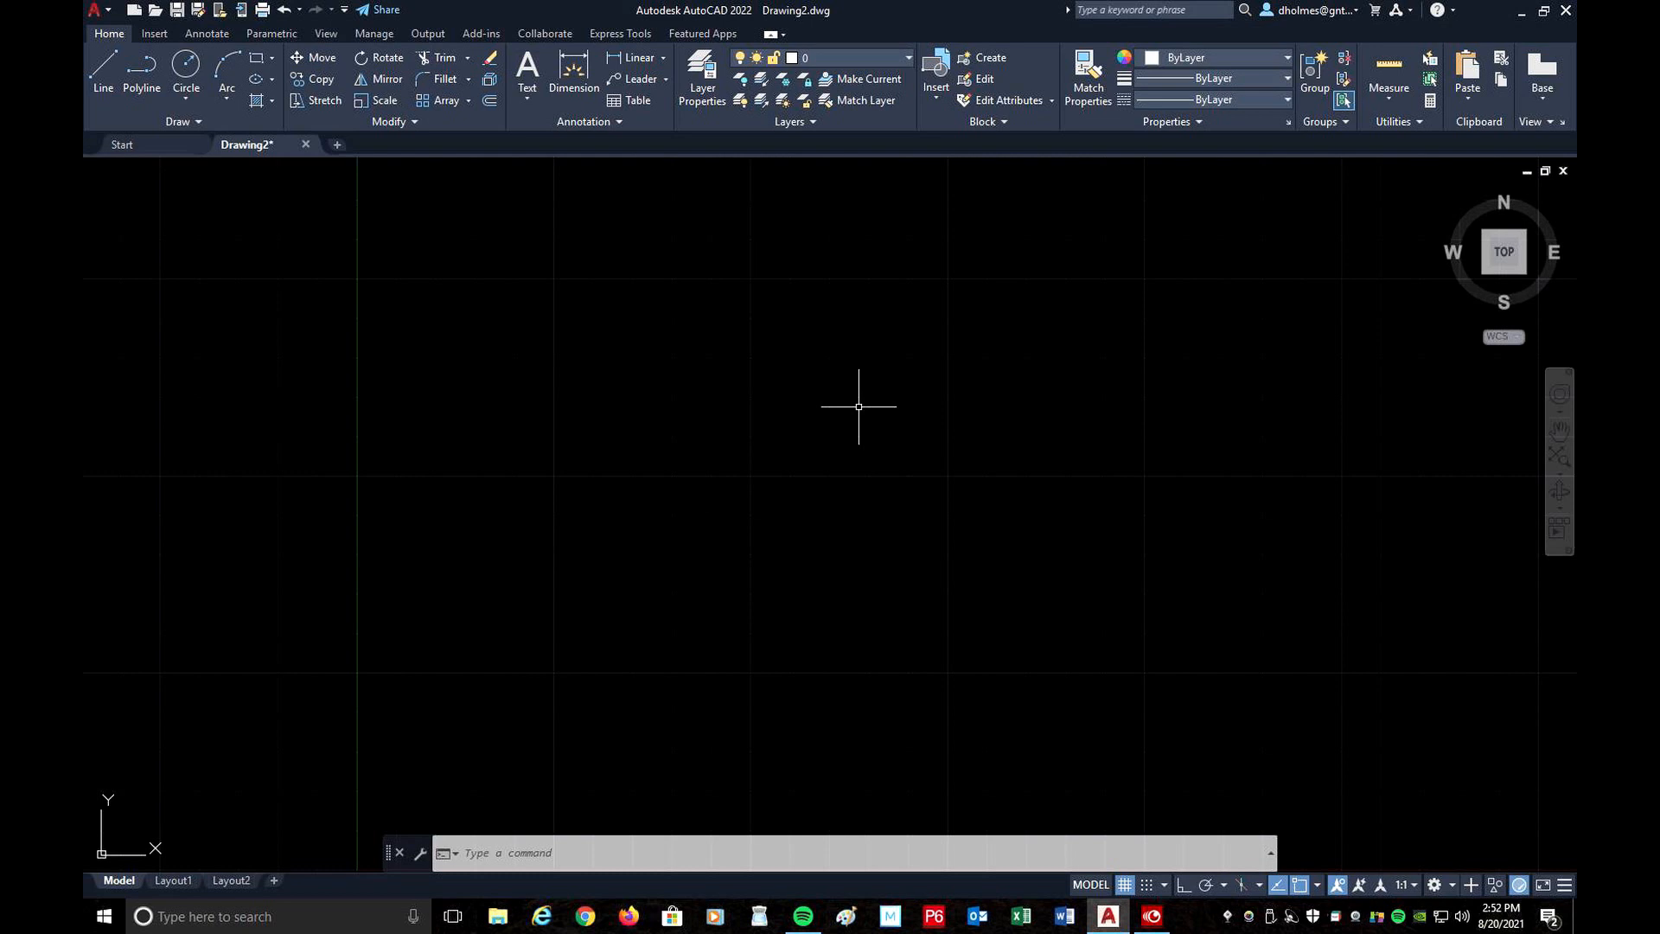
Display the full navigation SteeringWheel, look over its wheel options, and close the wheel.
{"action": "left_click", "coordinate": [1561, 400]}
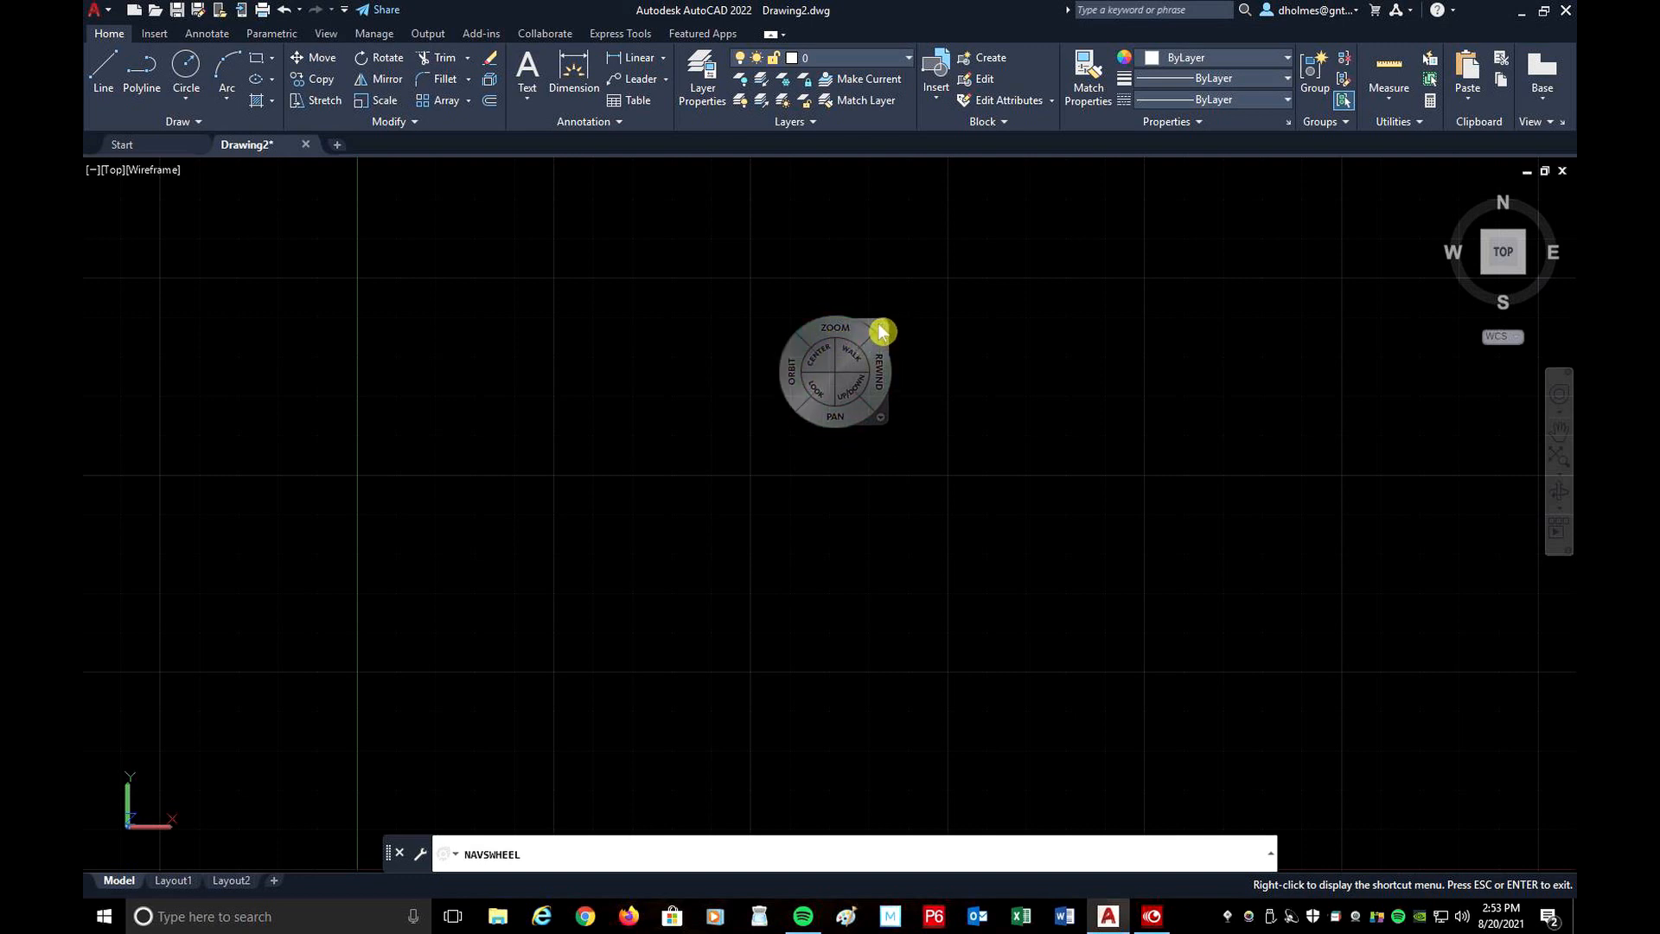
{"action": "right_click", "coordinate": [985, 334]}
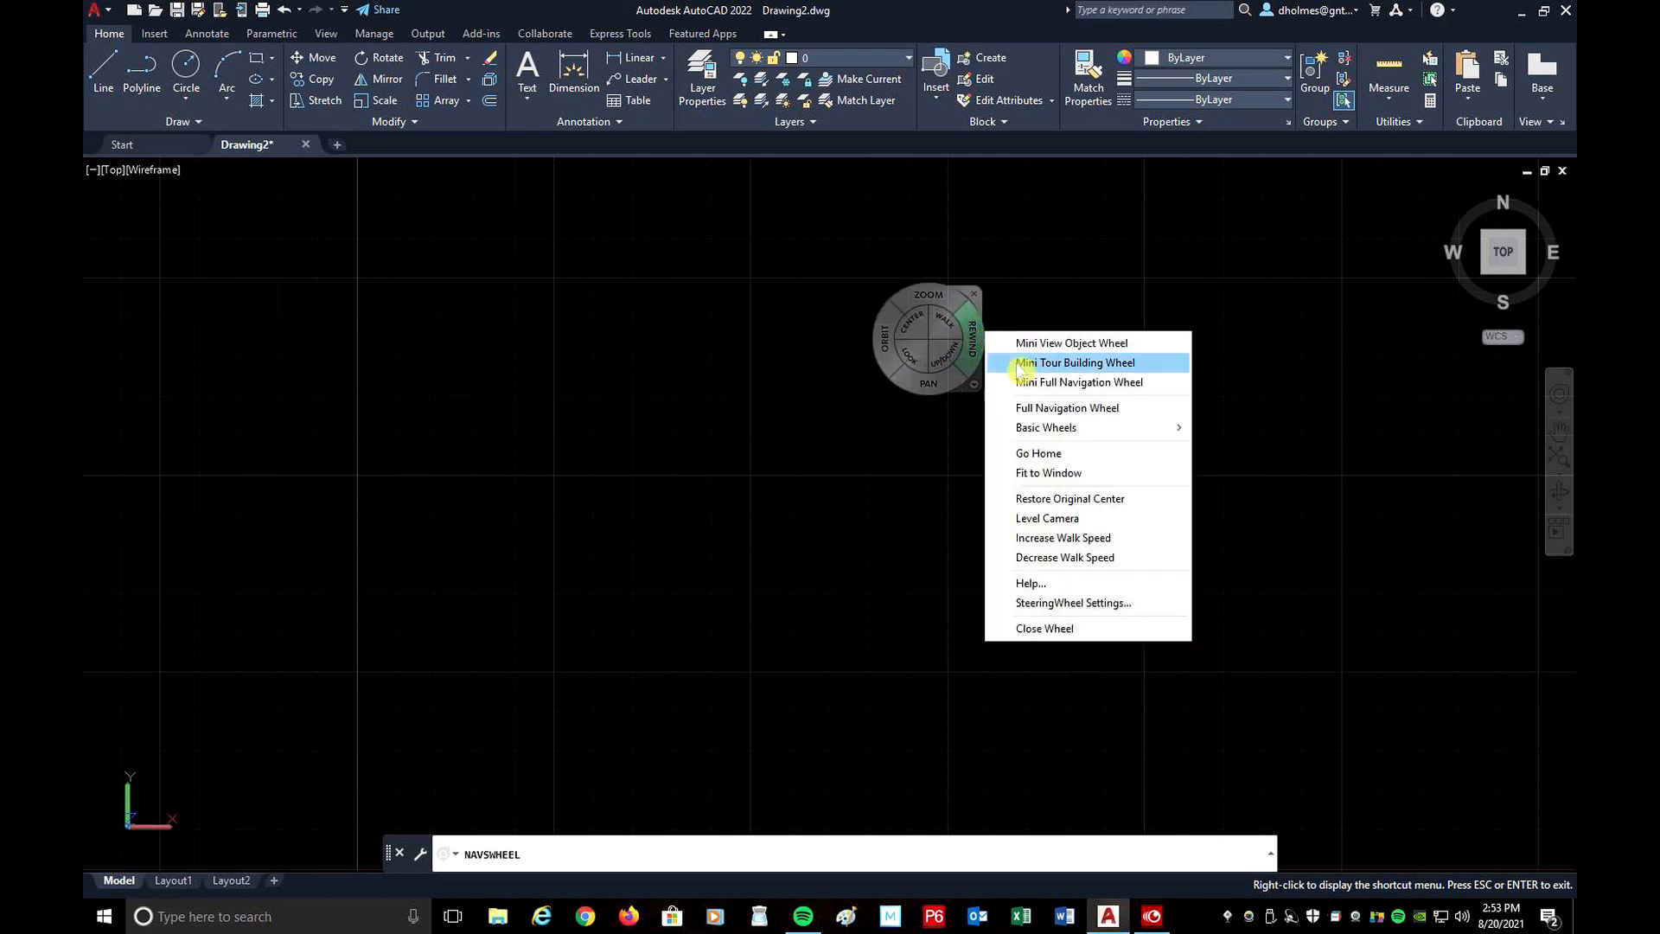
{"action": "left_click", "coordinate": [1039, 629]}
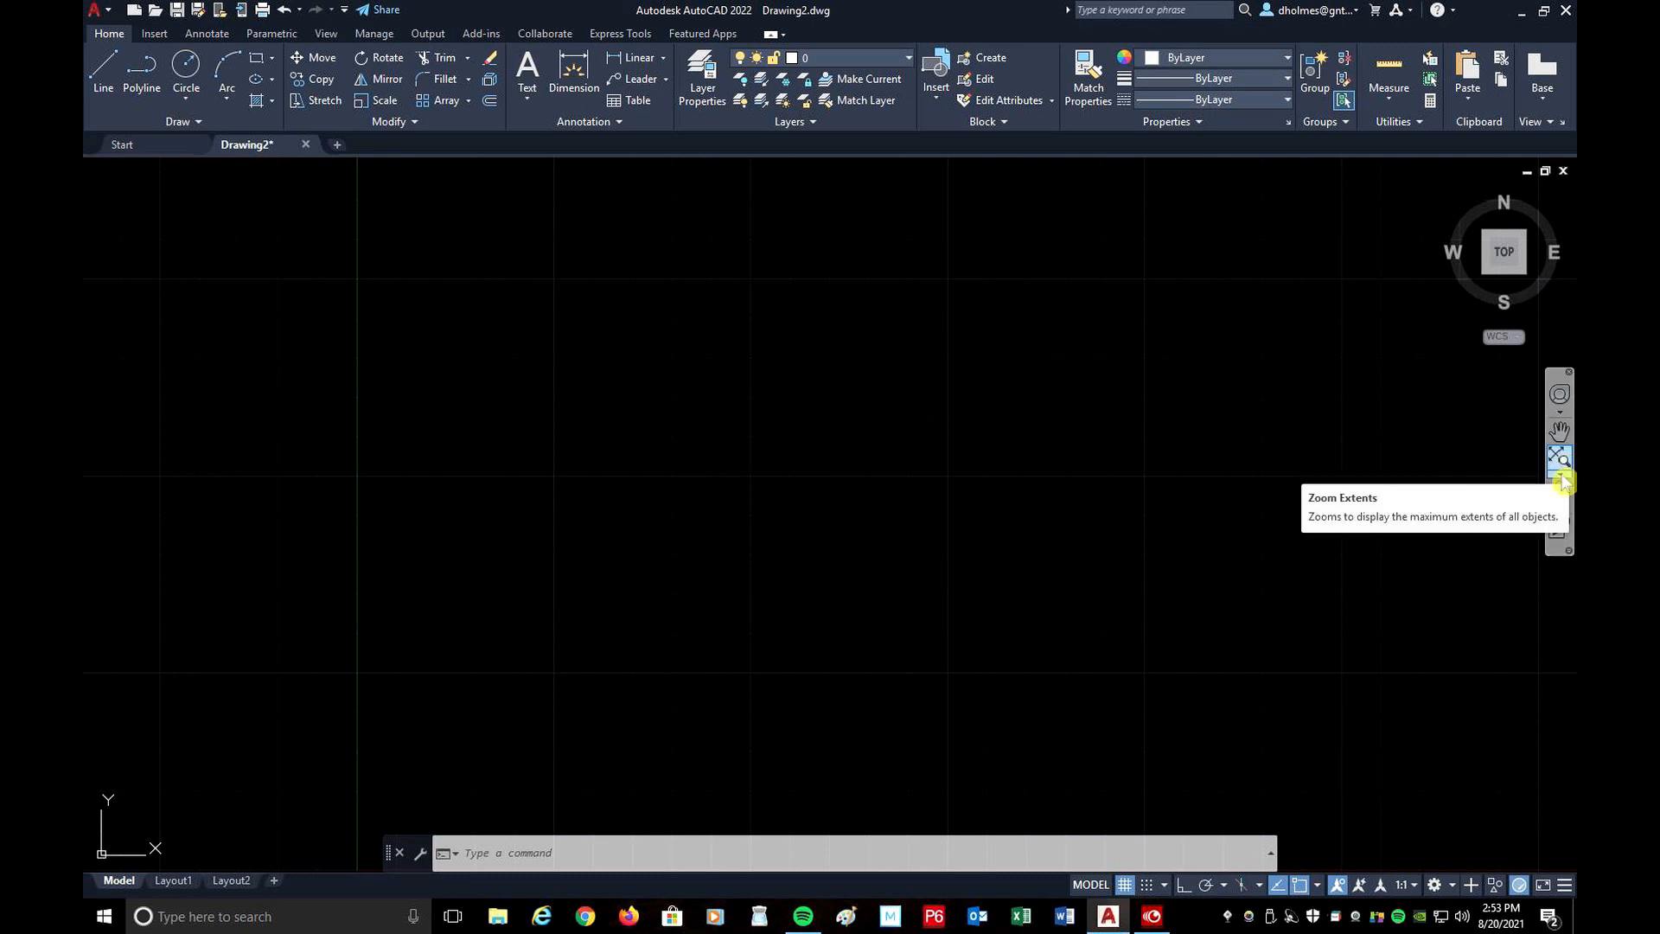
Look over the available zoom modes, such as Zoom Window and Zoom Previous, without choosing one.
{"action": "left_click", "coordinate": [1562, 476]}
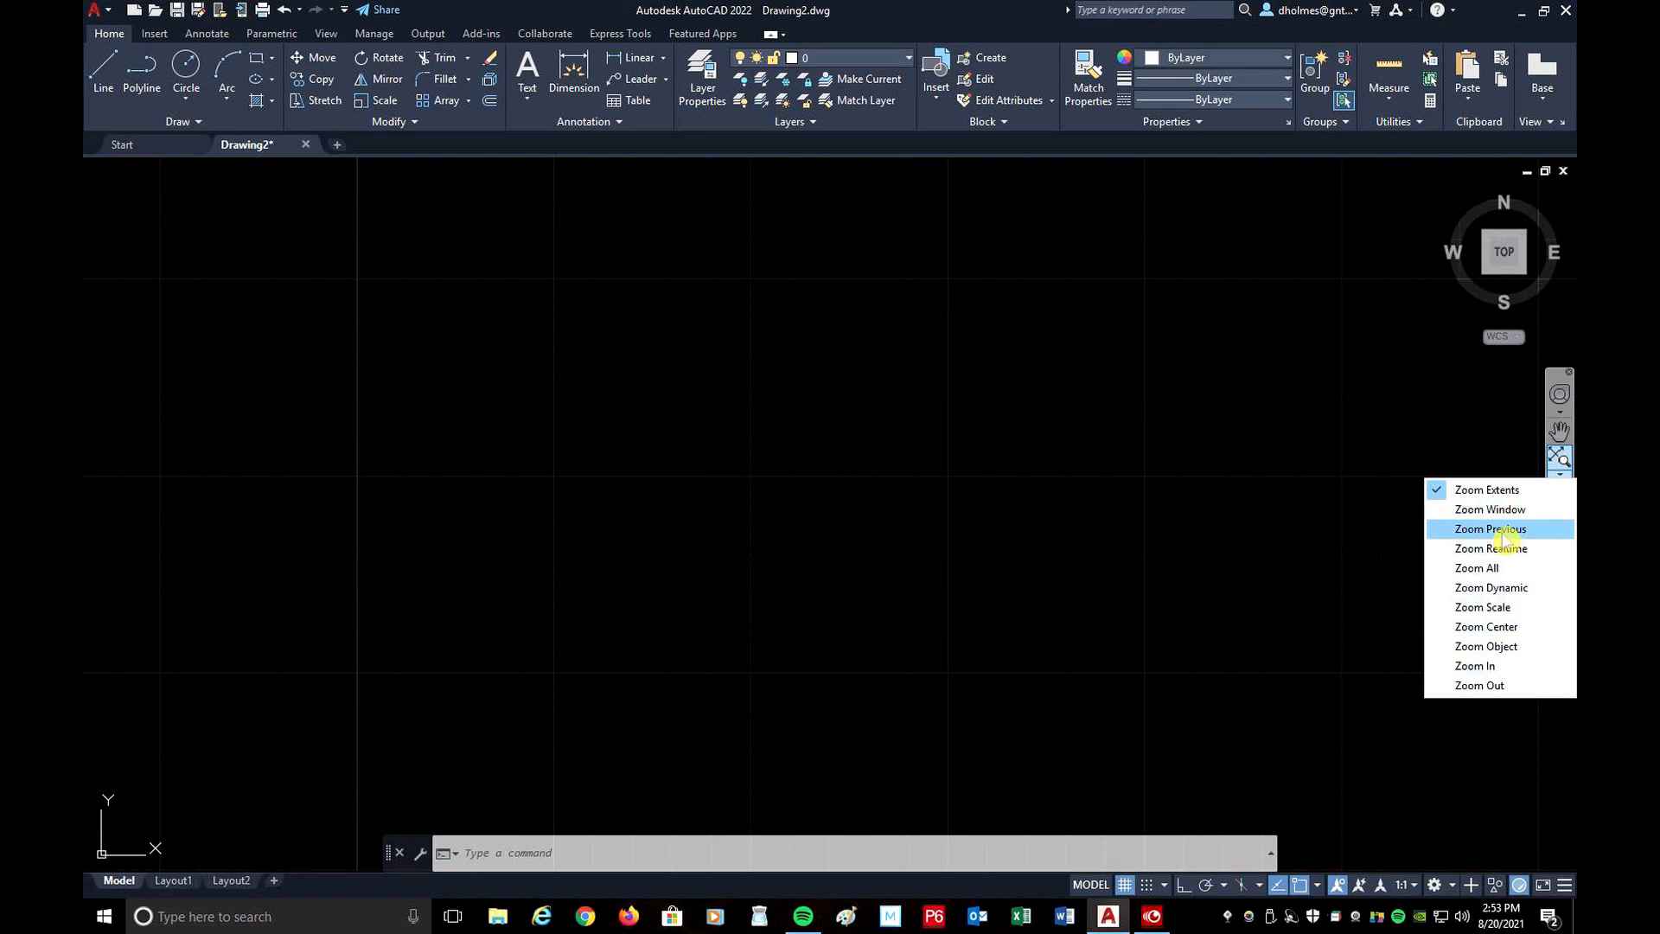
{"action": "left_click", "coordinate": [1384, 338]}
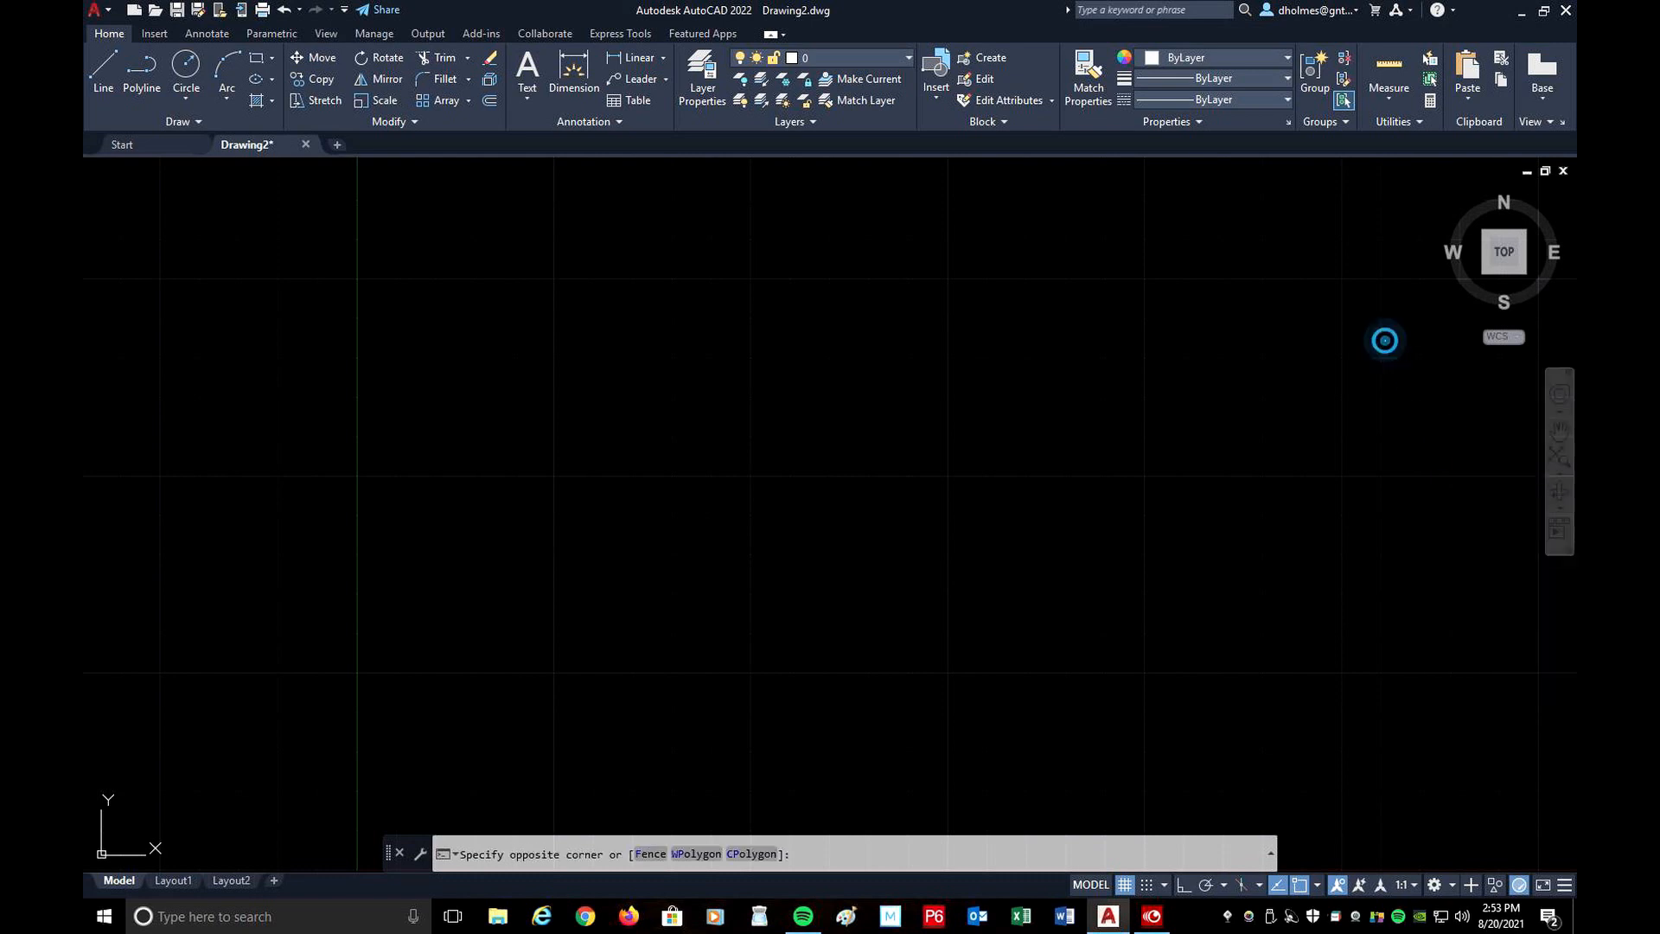
{"action": "left_click", "coordinate": [1326, 409]}
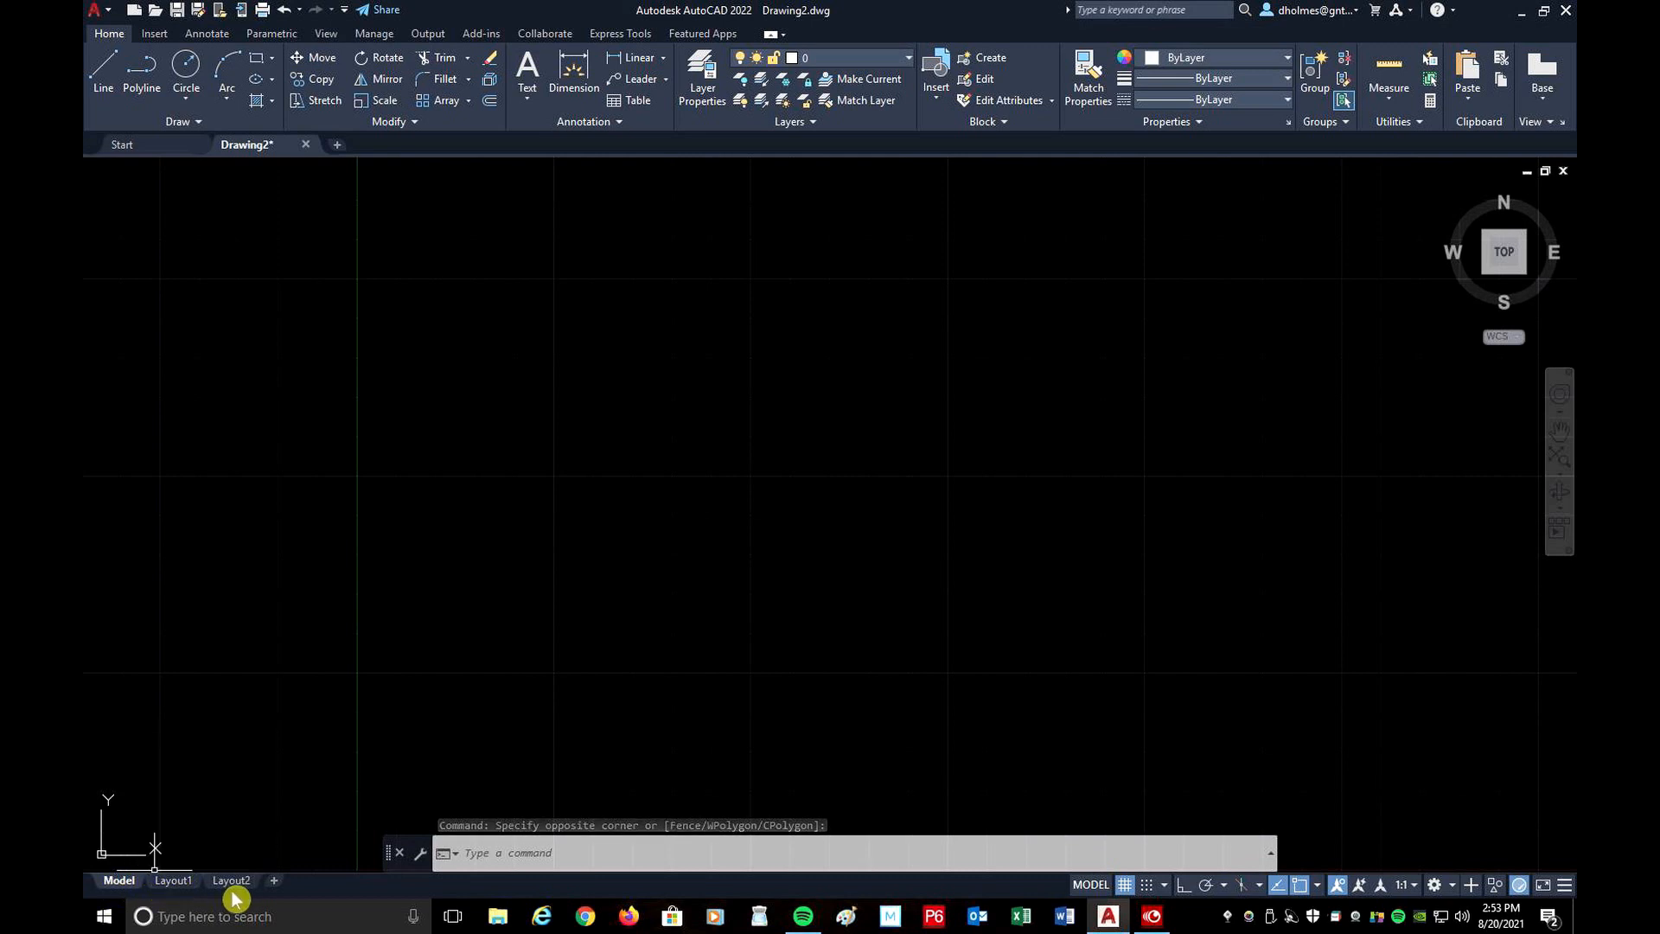
View the paper space sheet of Layout1 and return to model space.
{"action": "mouse_move", "coordinate": [233, 882]}
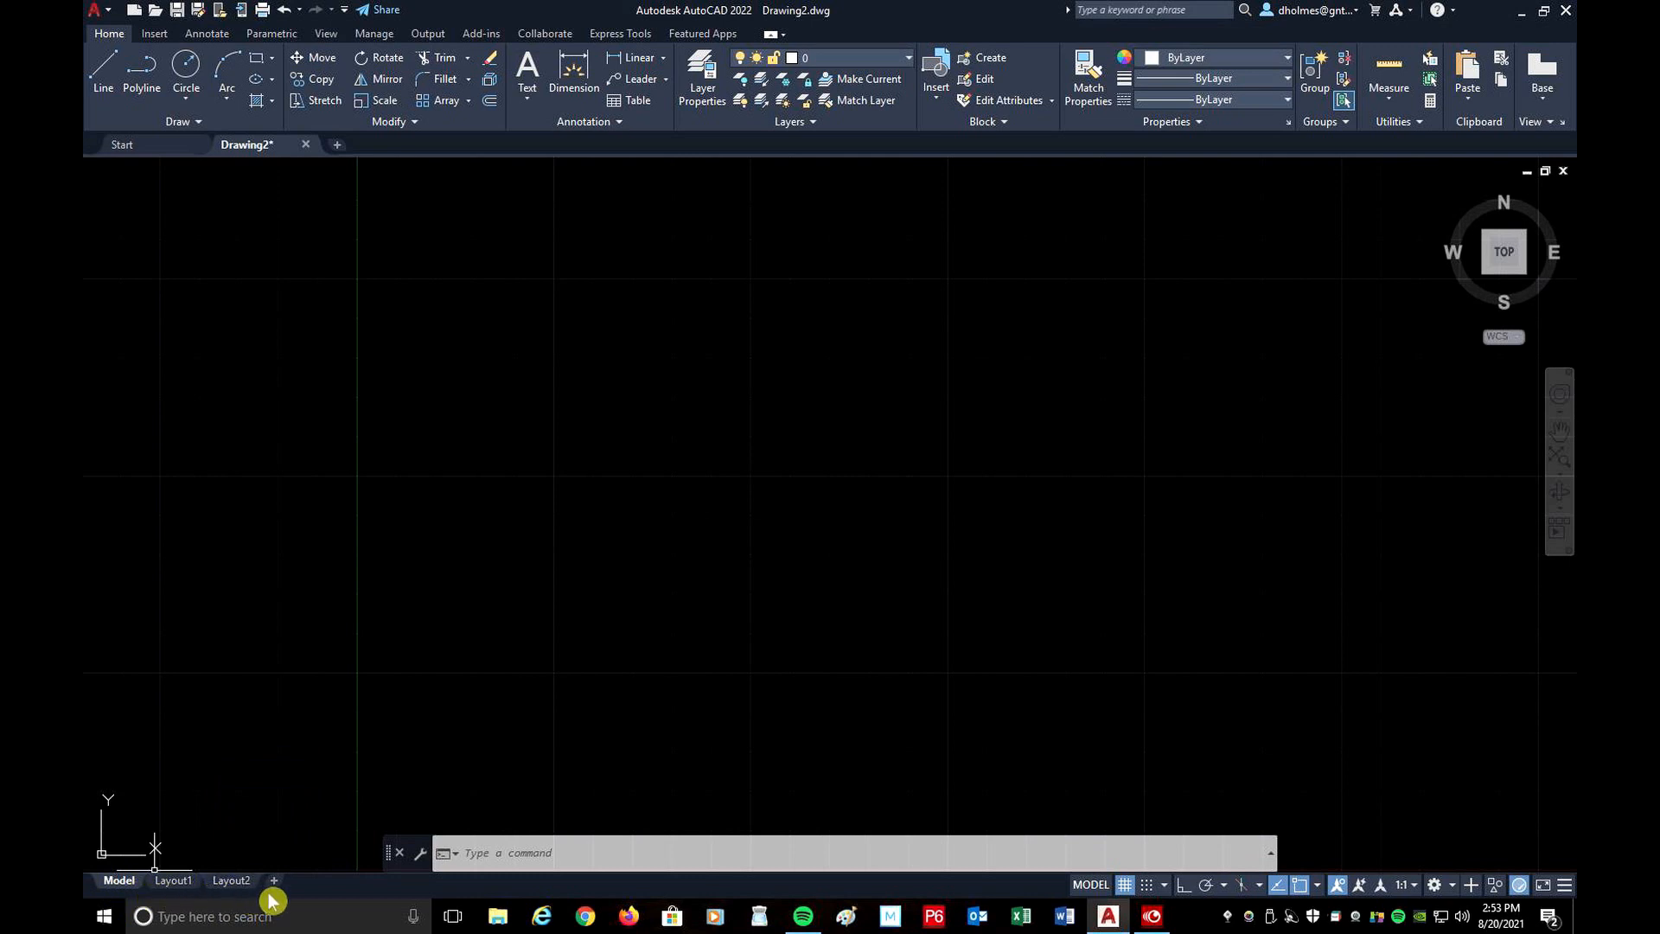
{"action": "left_click", "coordinate": [175, 883]}
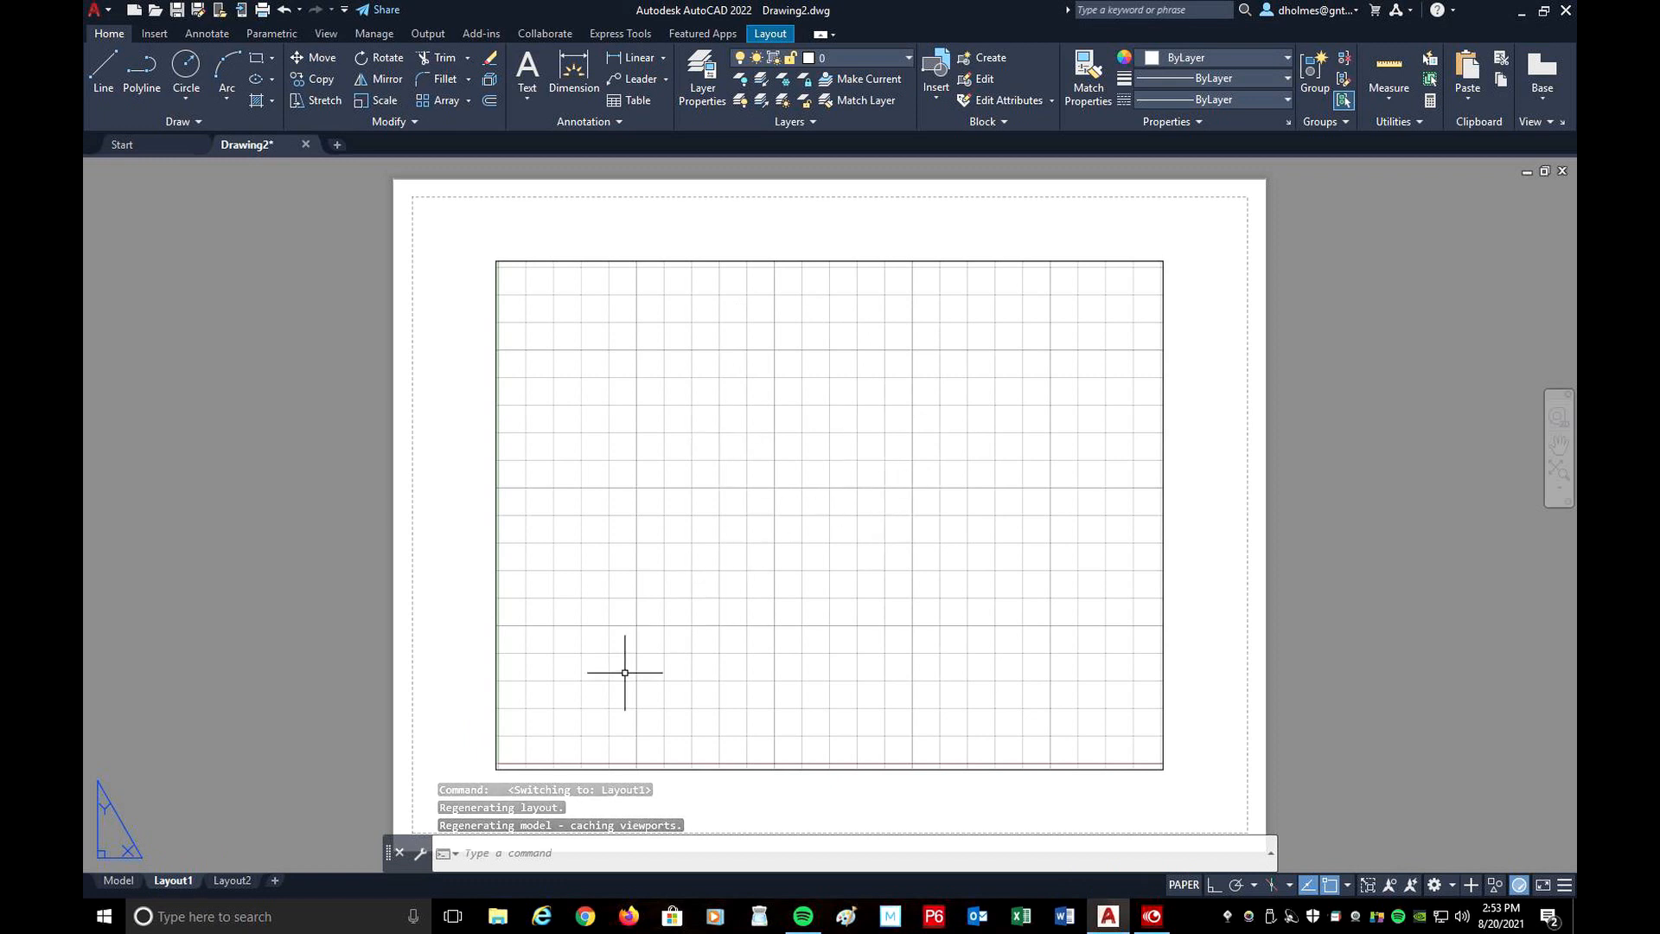
{"action": "left_click", "coordinate": [119, 884]}
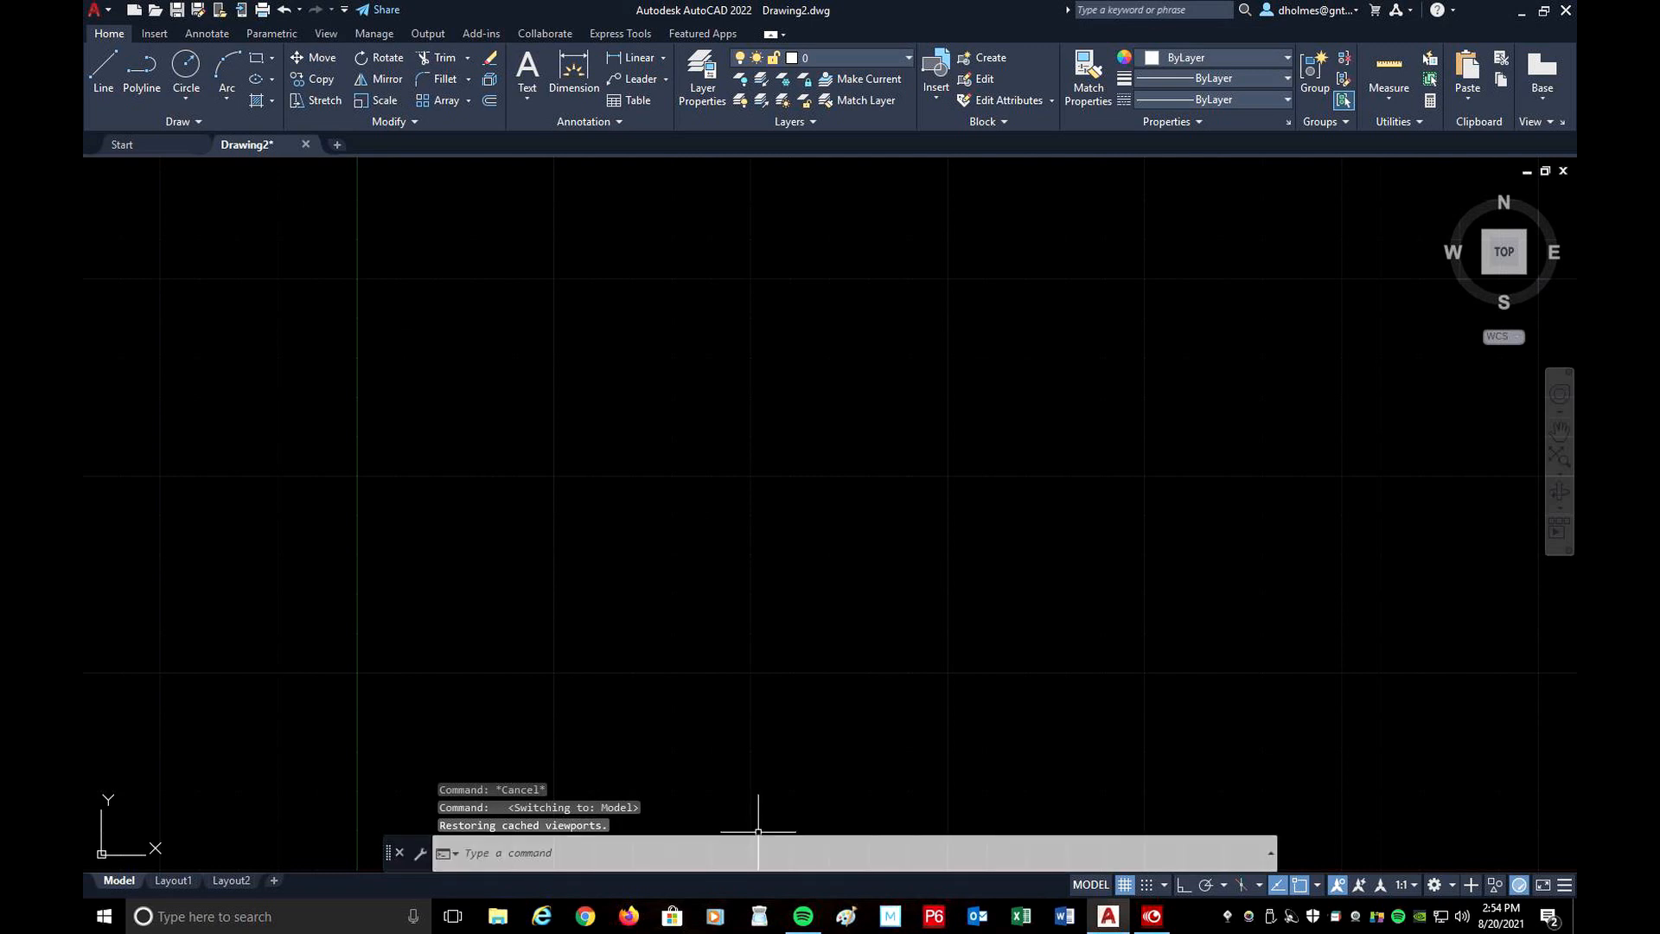
Enlarge the command window to review the command history and shrink it back to one line.
{"action": "left_click_drag", "start_coordinate": [763, 837], "coordinate": [737, 308]}
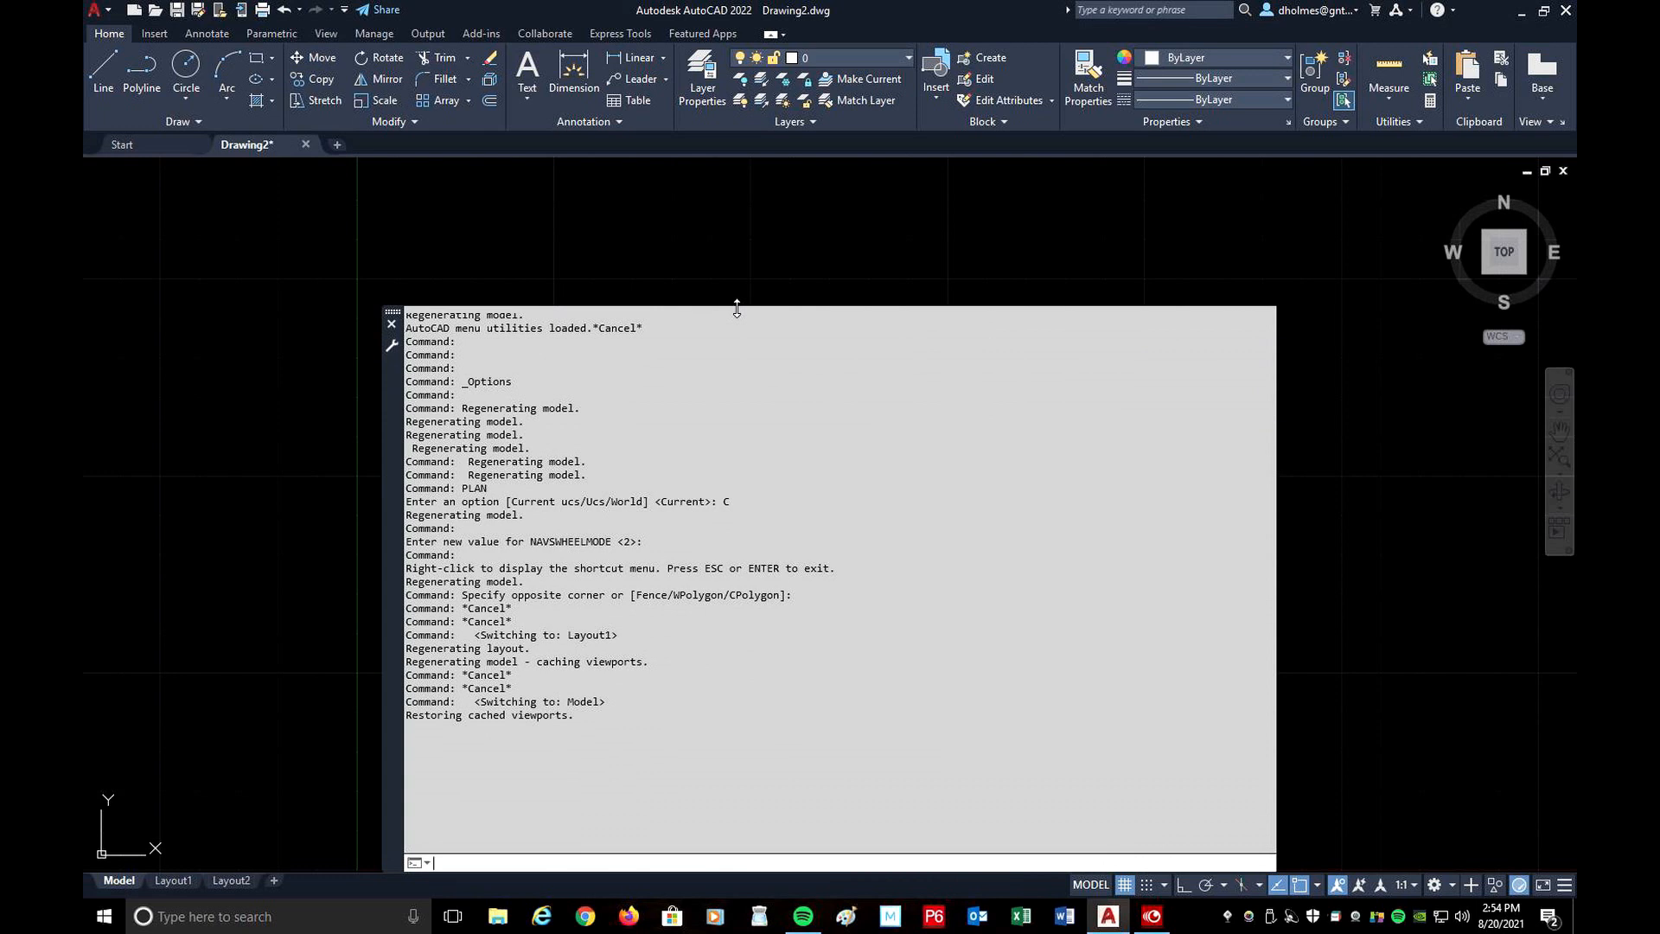
{"action": "left_click_drag", "start_coordinate": [737, 309], "coordinate": [752, 841]}
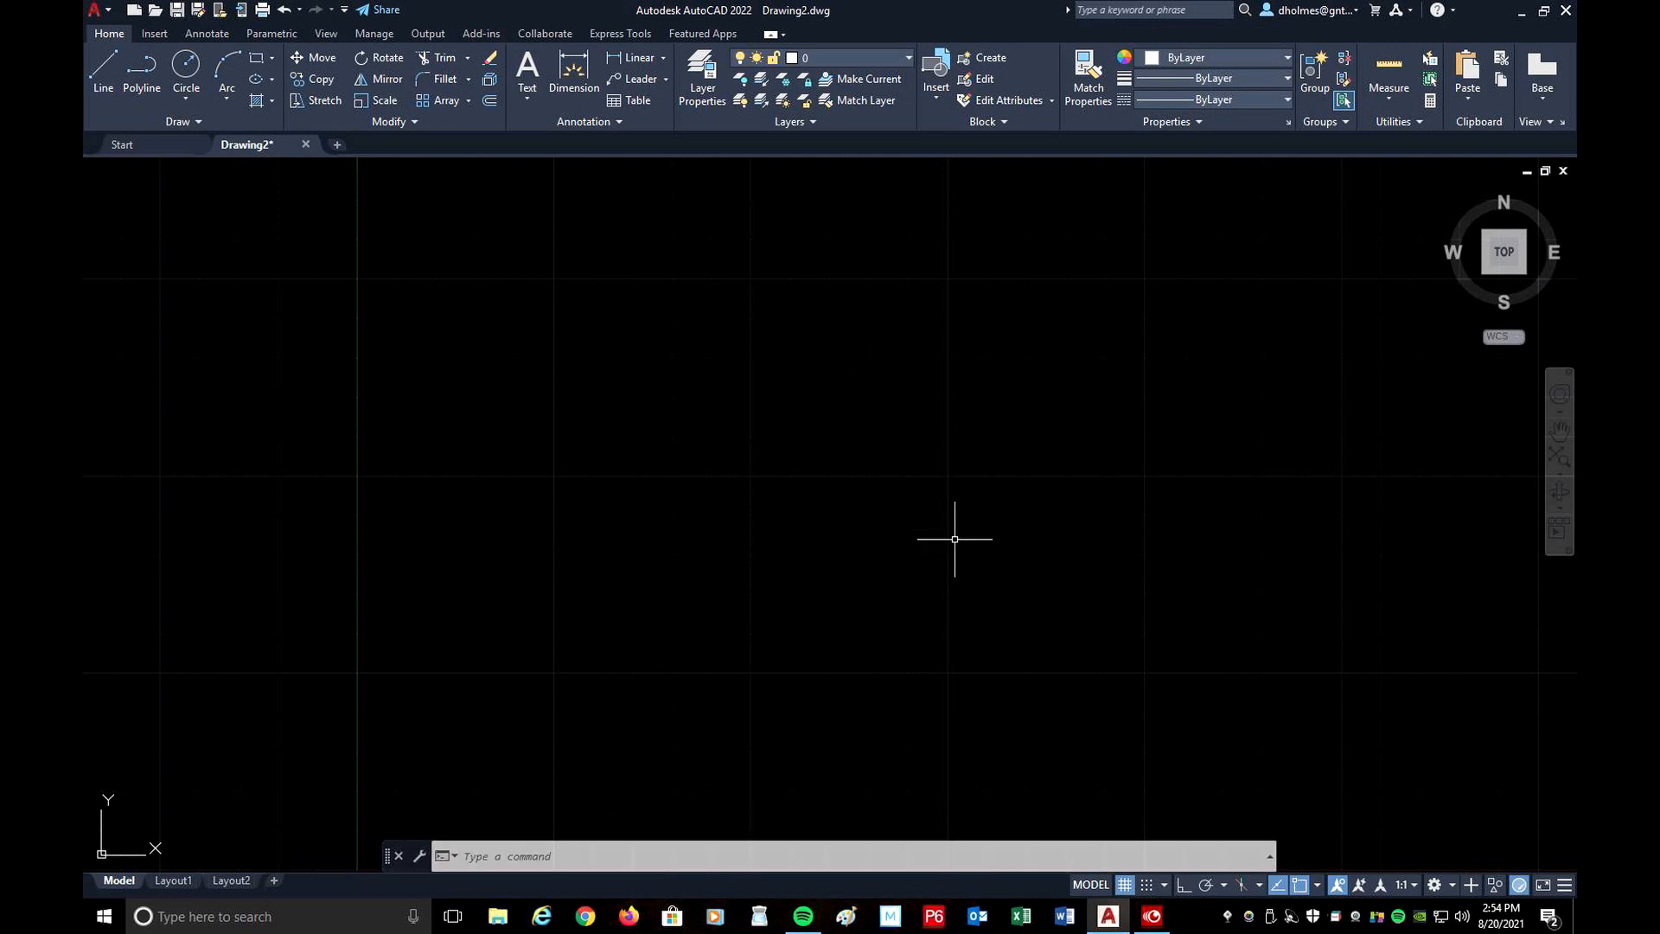
Toggle the grid display off and on again, and switch snap mode on and back off.
{"action": "left_click", "coordinate": [1128, 884]}
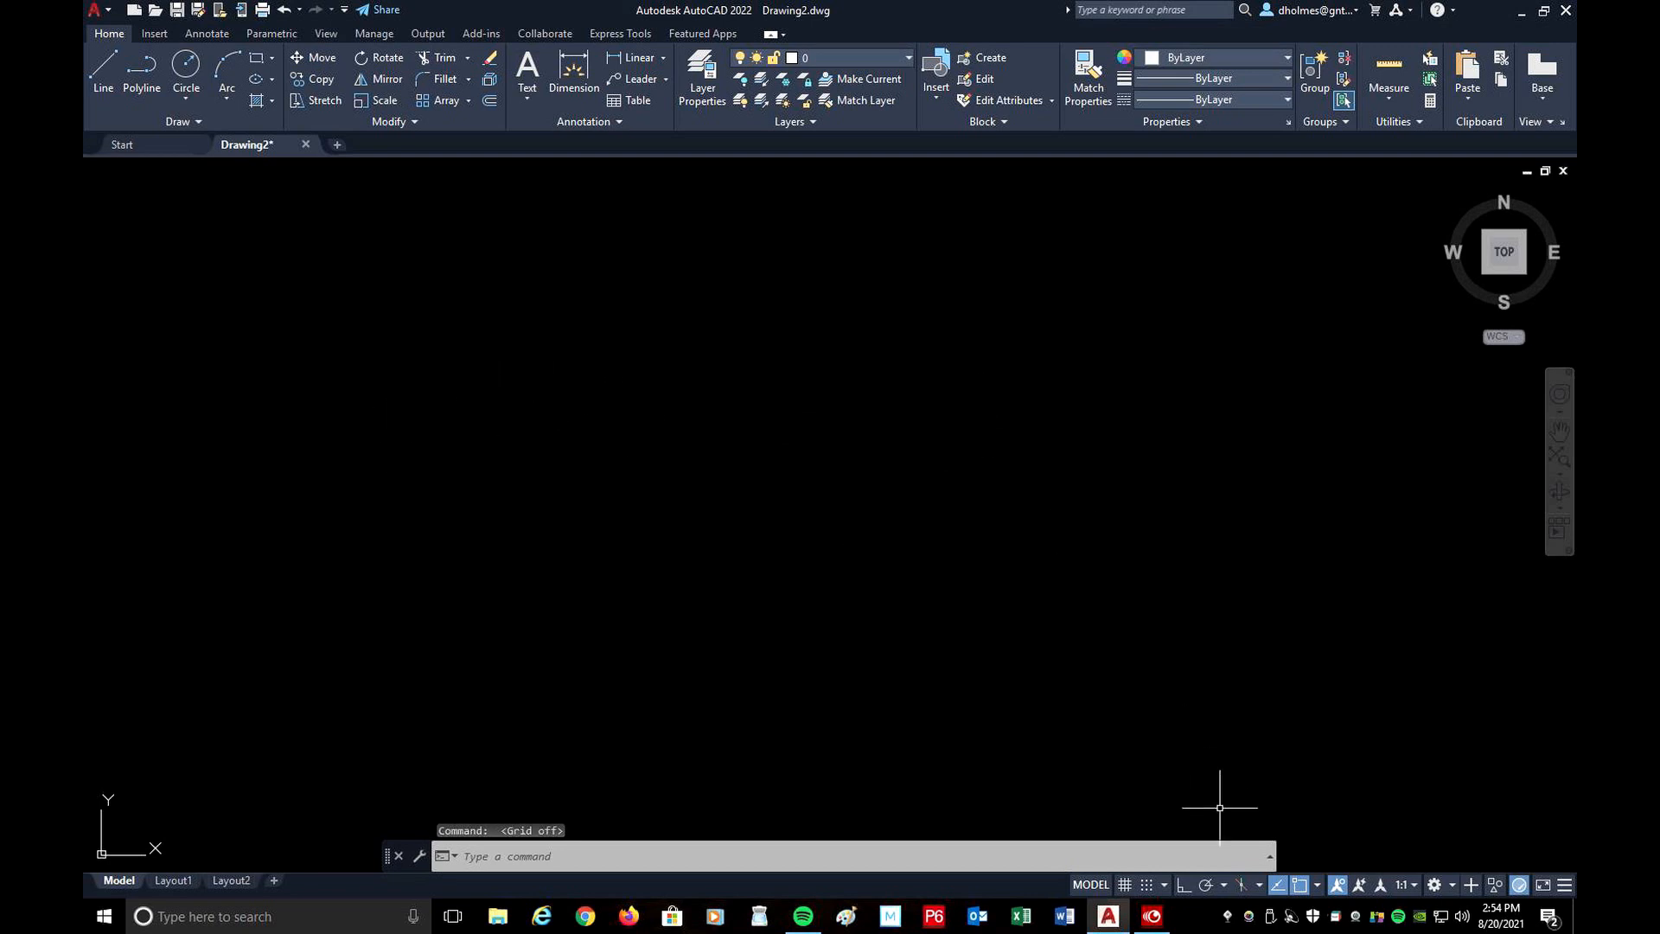
{"action": "left_click", "coordinate": [1124, 883]}
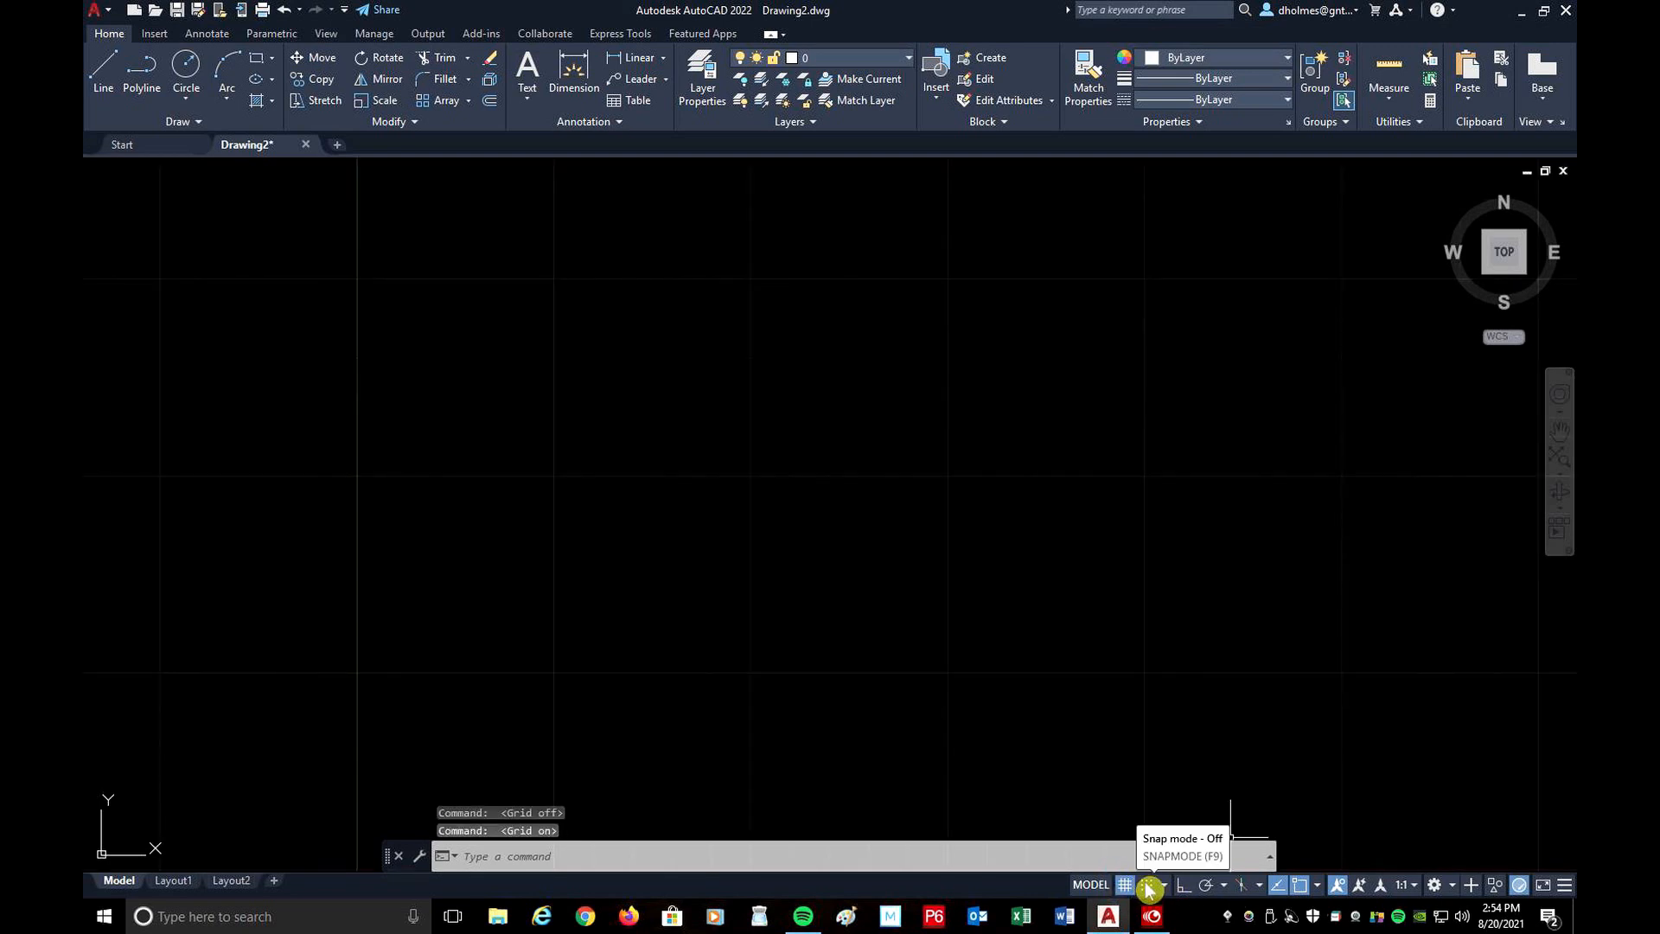
{"action": "left_click", "coordinate": [1148, 883]}
{"action": "left_click", "coordinate": [1150, 883]}
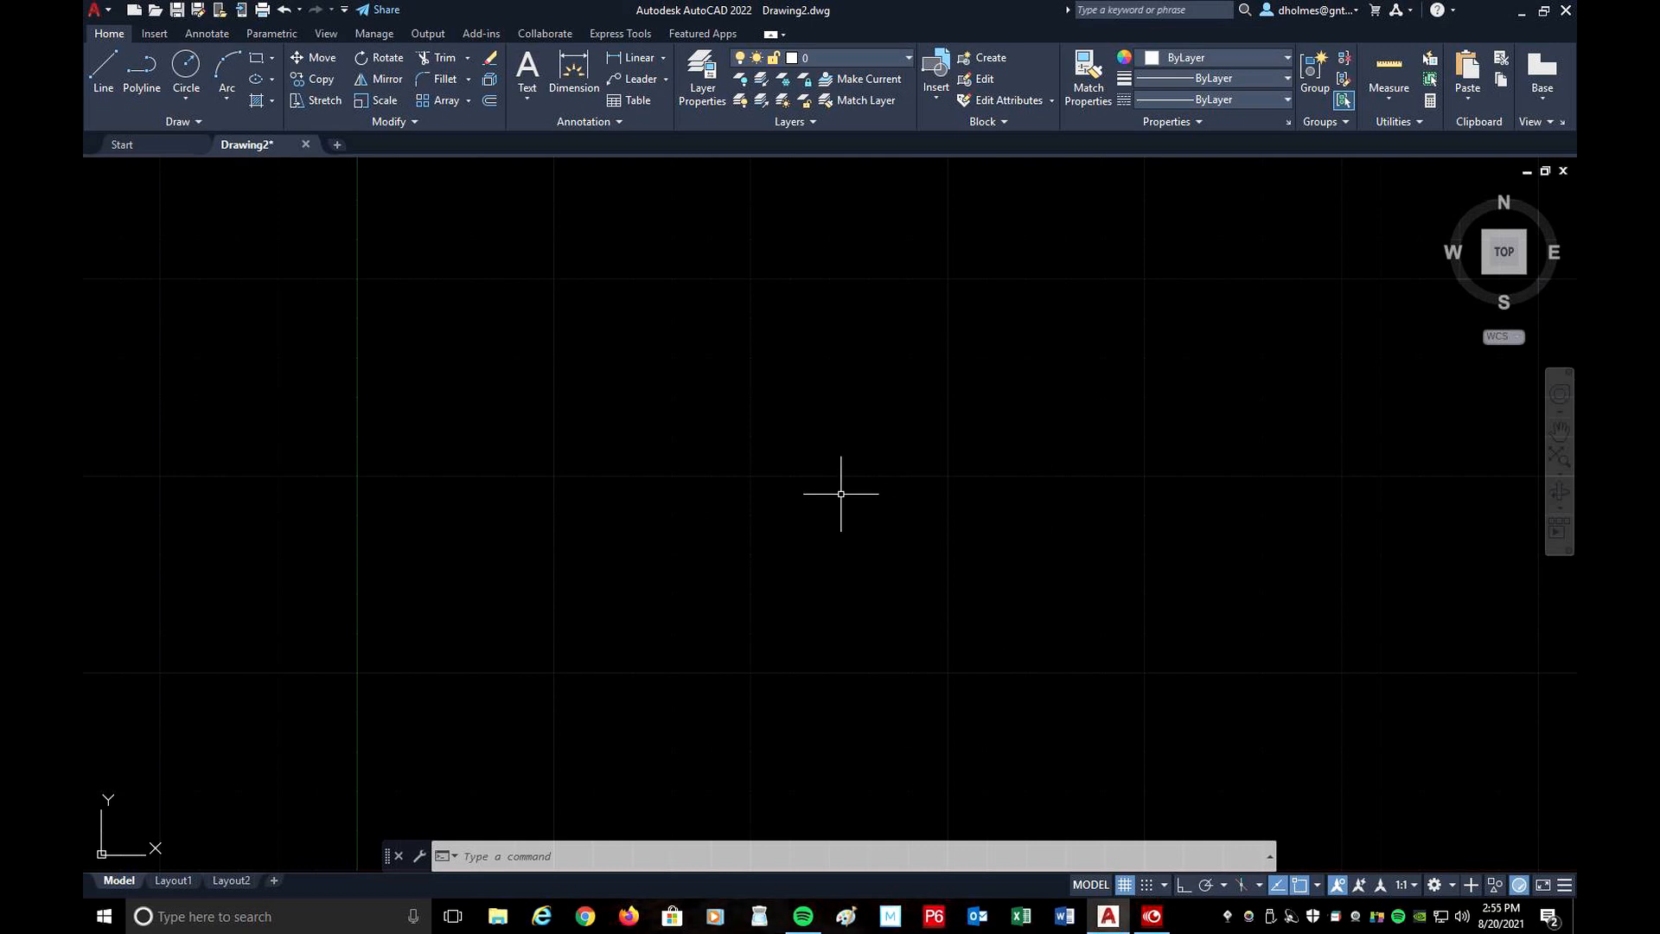
Toggle the orthogonal cursor restriction on and off twice, leaving Ortho mode off.
{"action": "left_click", "coordinate": [1184, 885]}
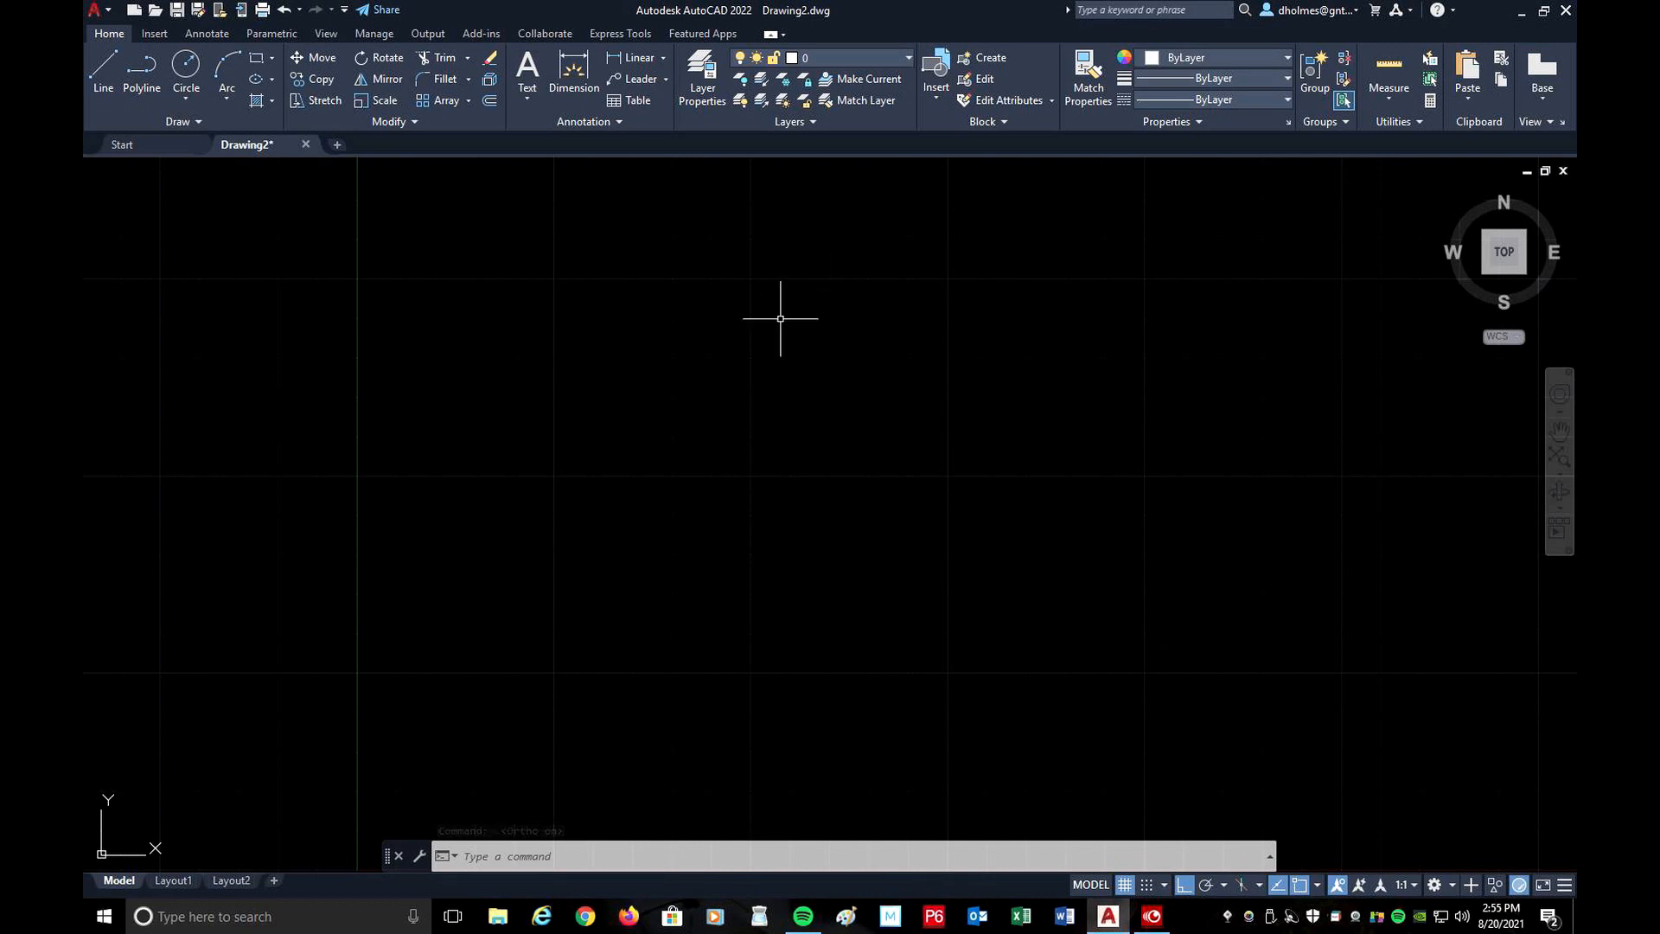
{"action": "left_click", "coordinate": [1184, 886]}
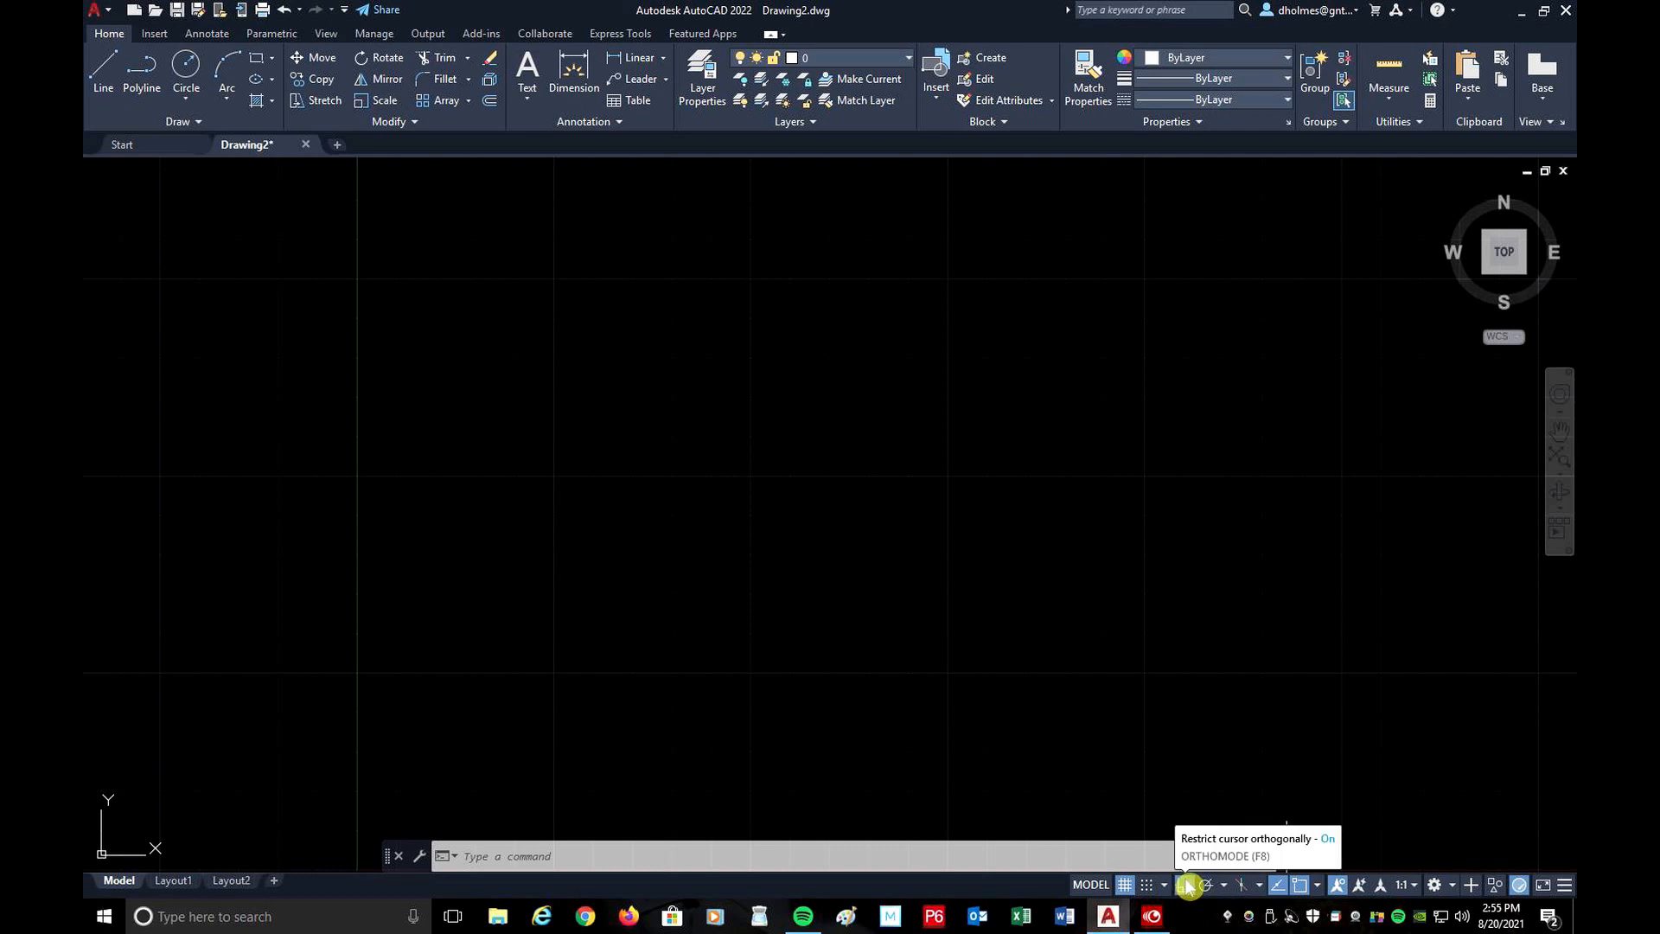
{"action": "left_click", "coordinate": [1185, 883]}
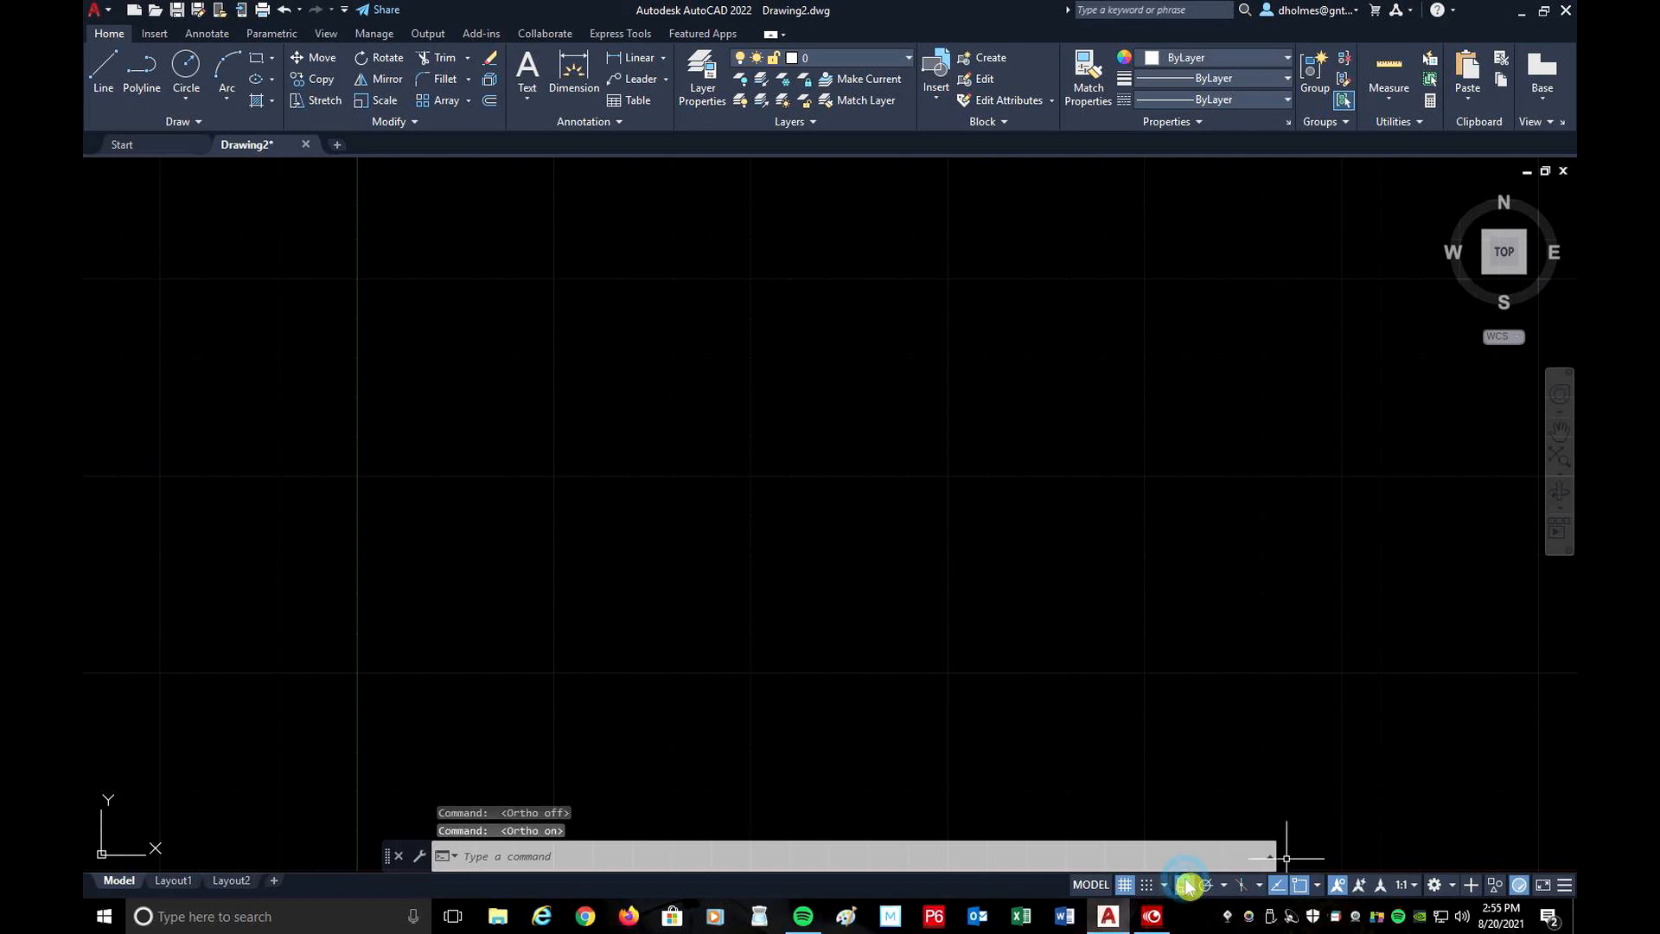
{"action": "left_click", "coordinate": [1184, 884]}
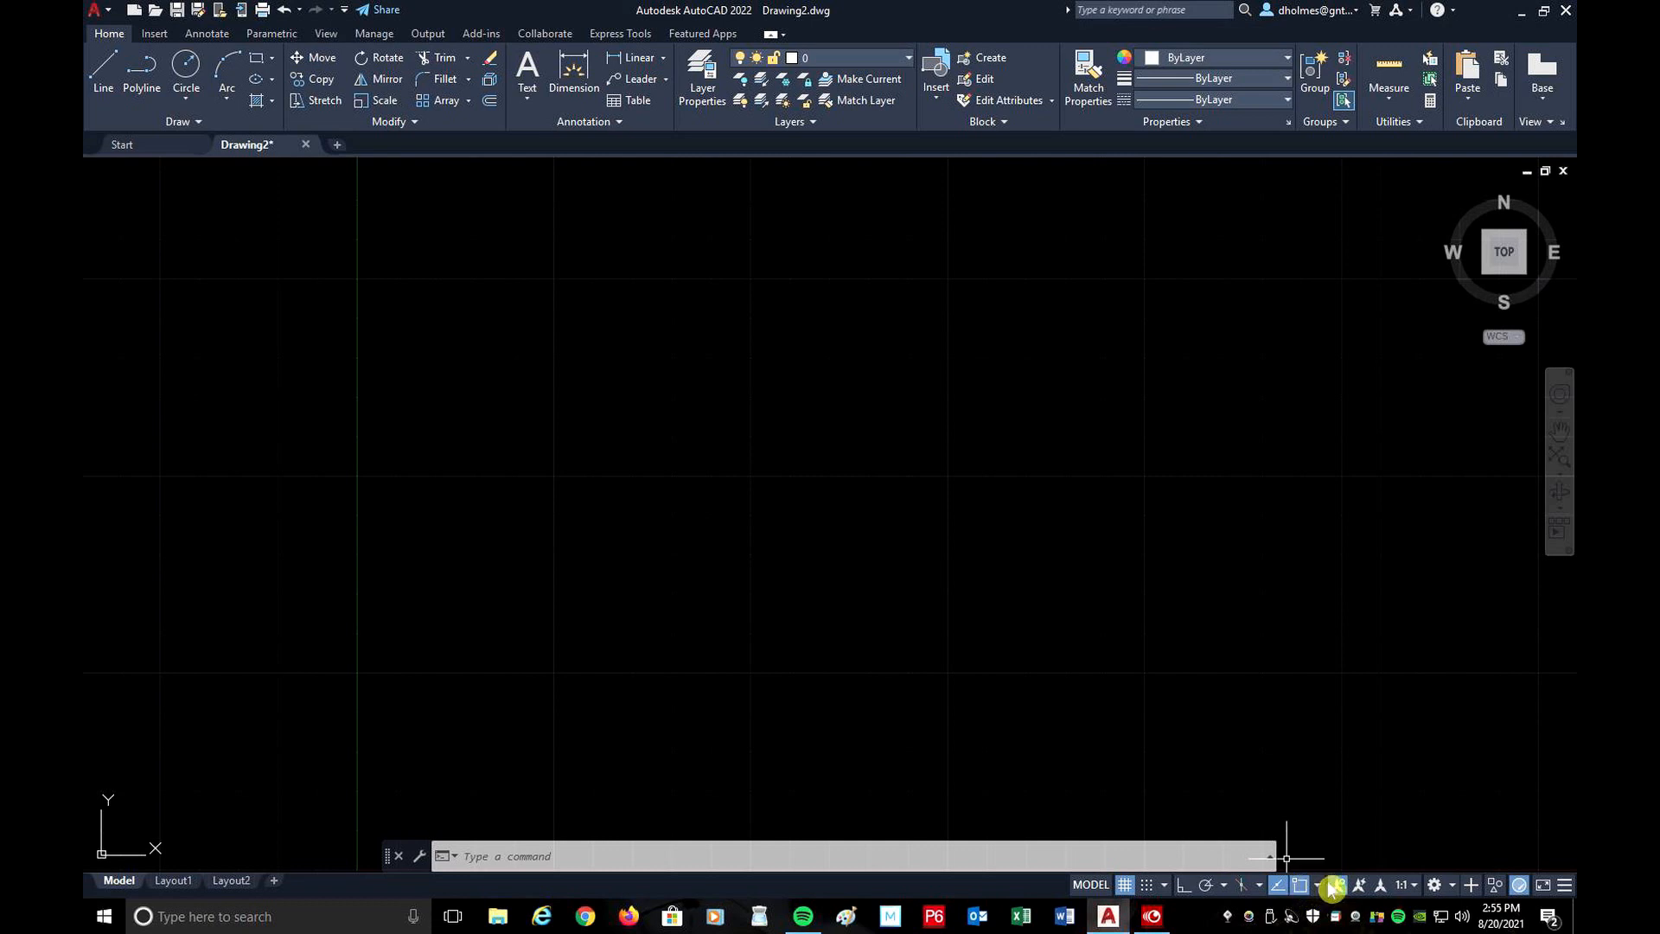
Turn off the Node object snap and close the list of object snaps.
{"action": "left_click", "coordinate": [1317, 883]}
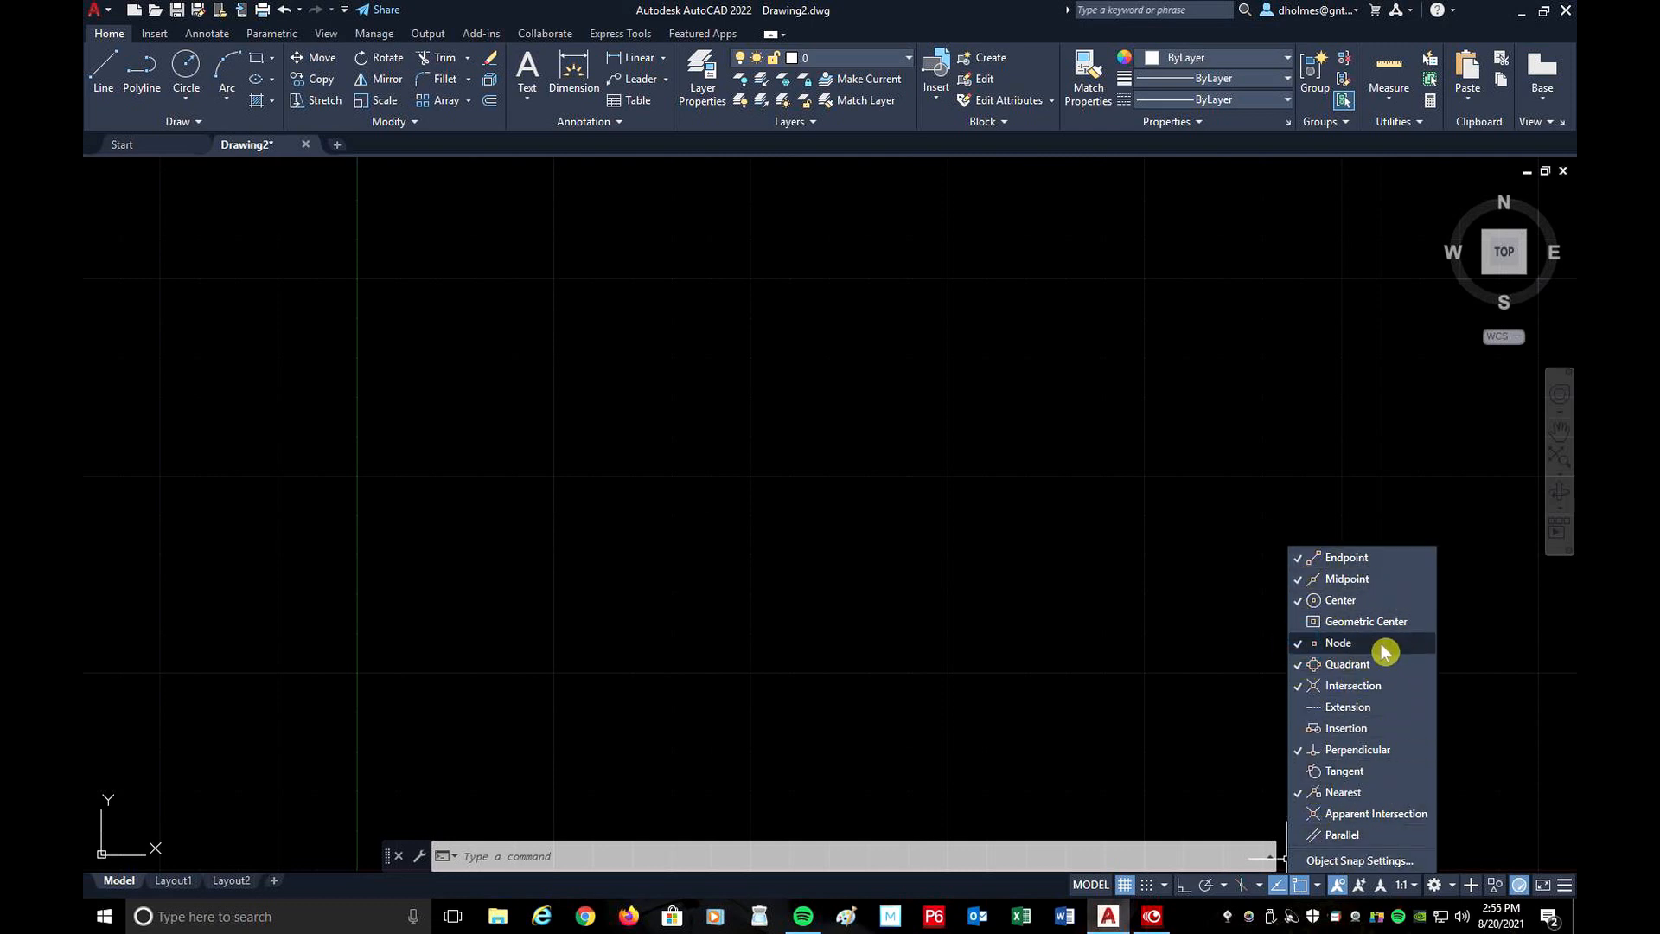
{"action": "left_click", "coordinate": [1304, 645]}
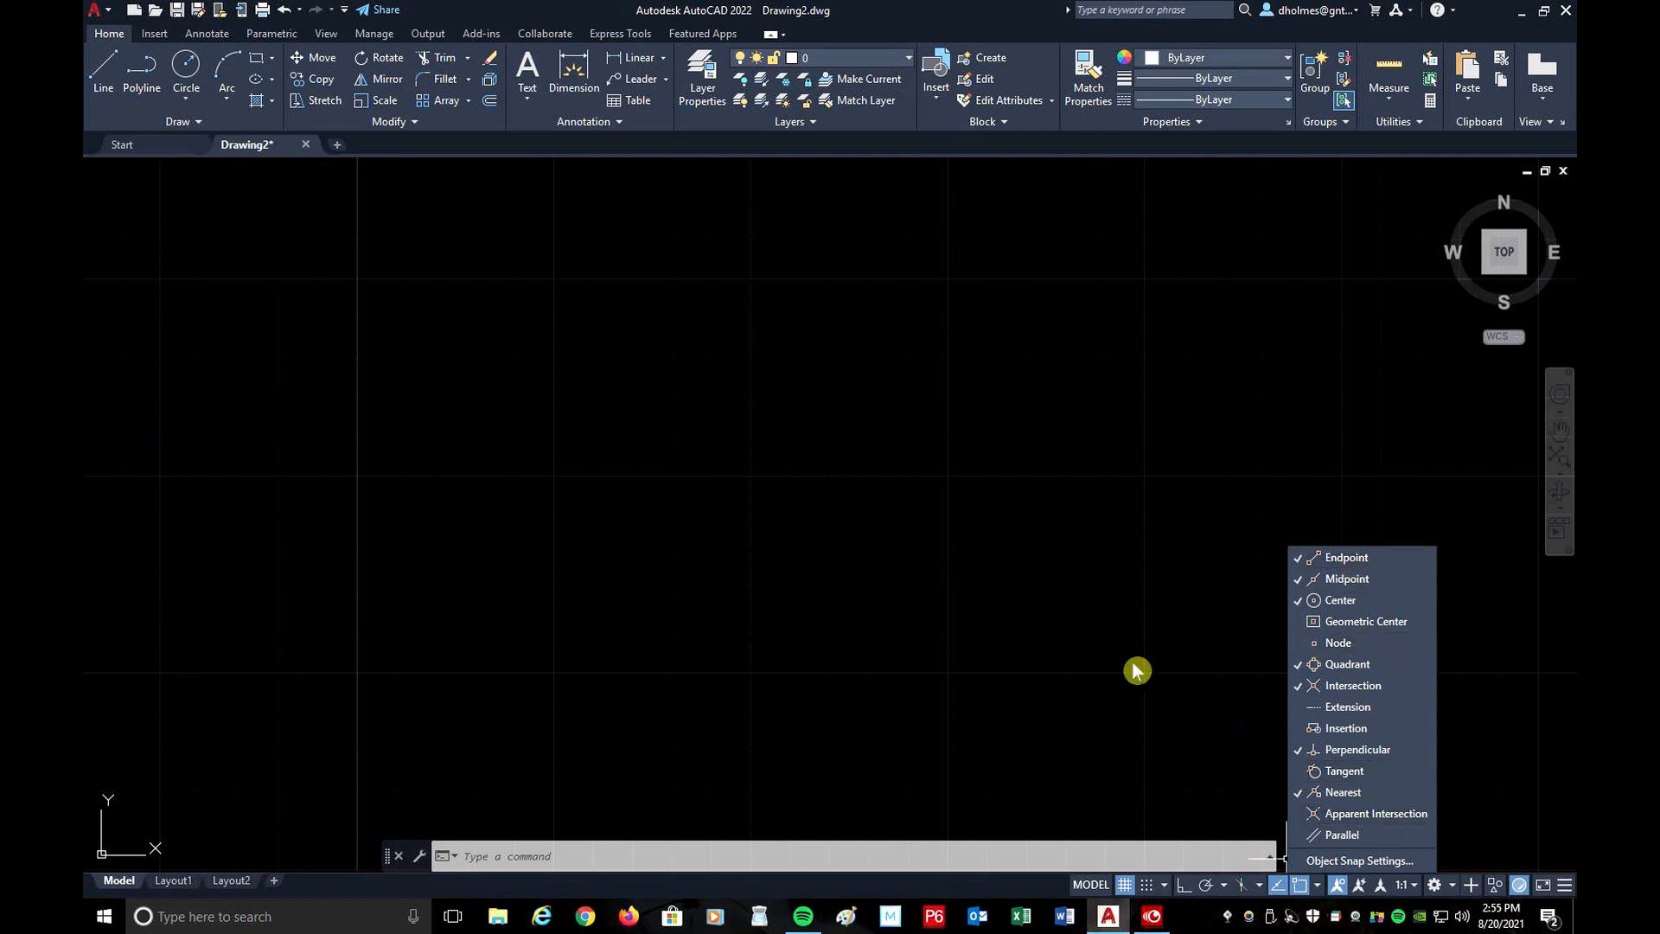
{"action": "left_click", "coordinate": [994, 408]}
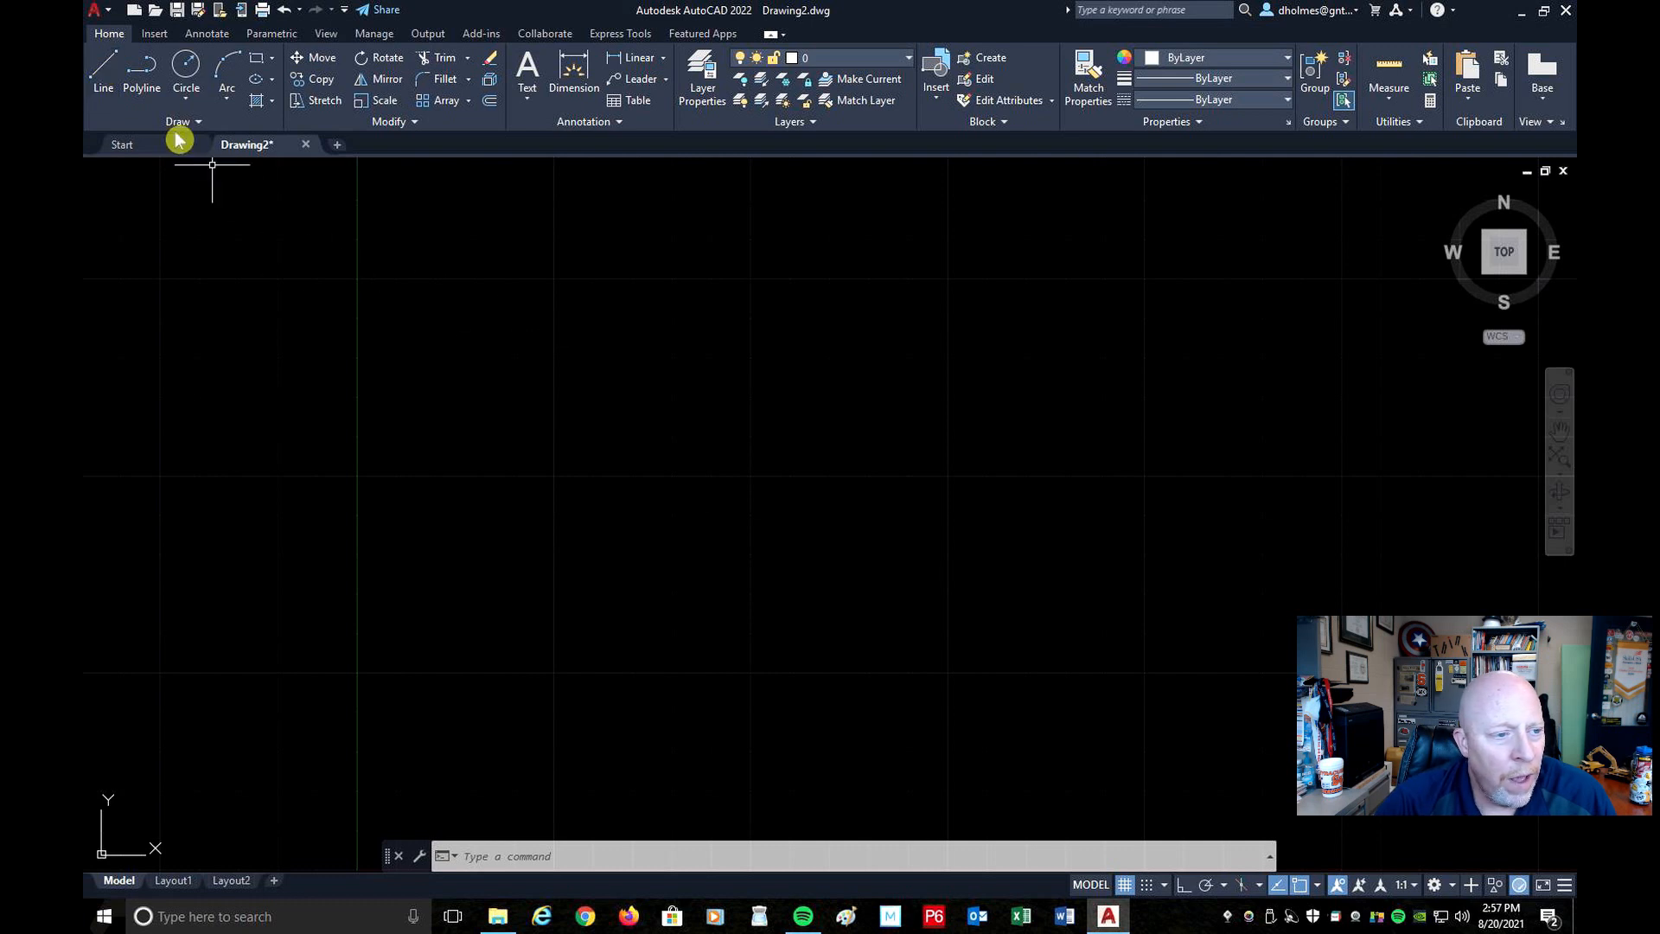
{"action": "left_click", "coordinate": [101, 65]}
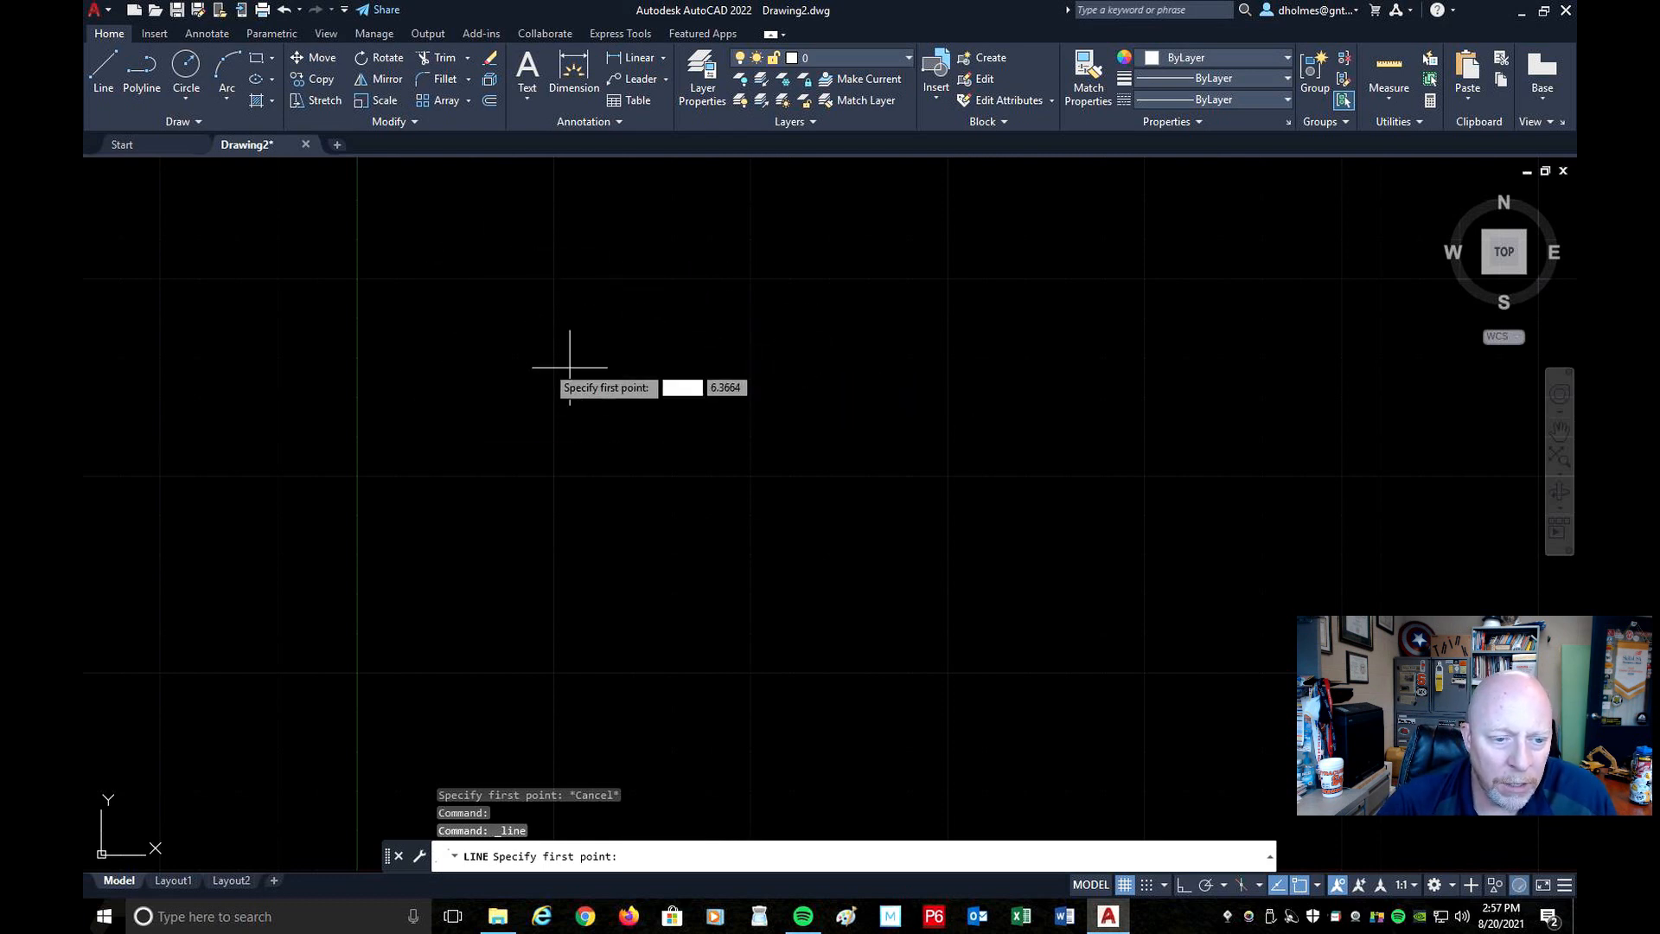
{"action": "left_click", "coordinate": [687, 346]}
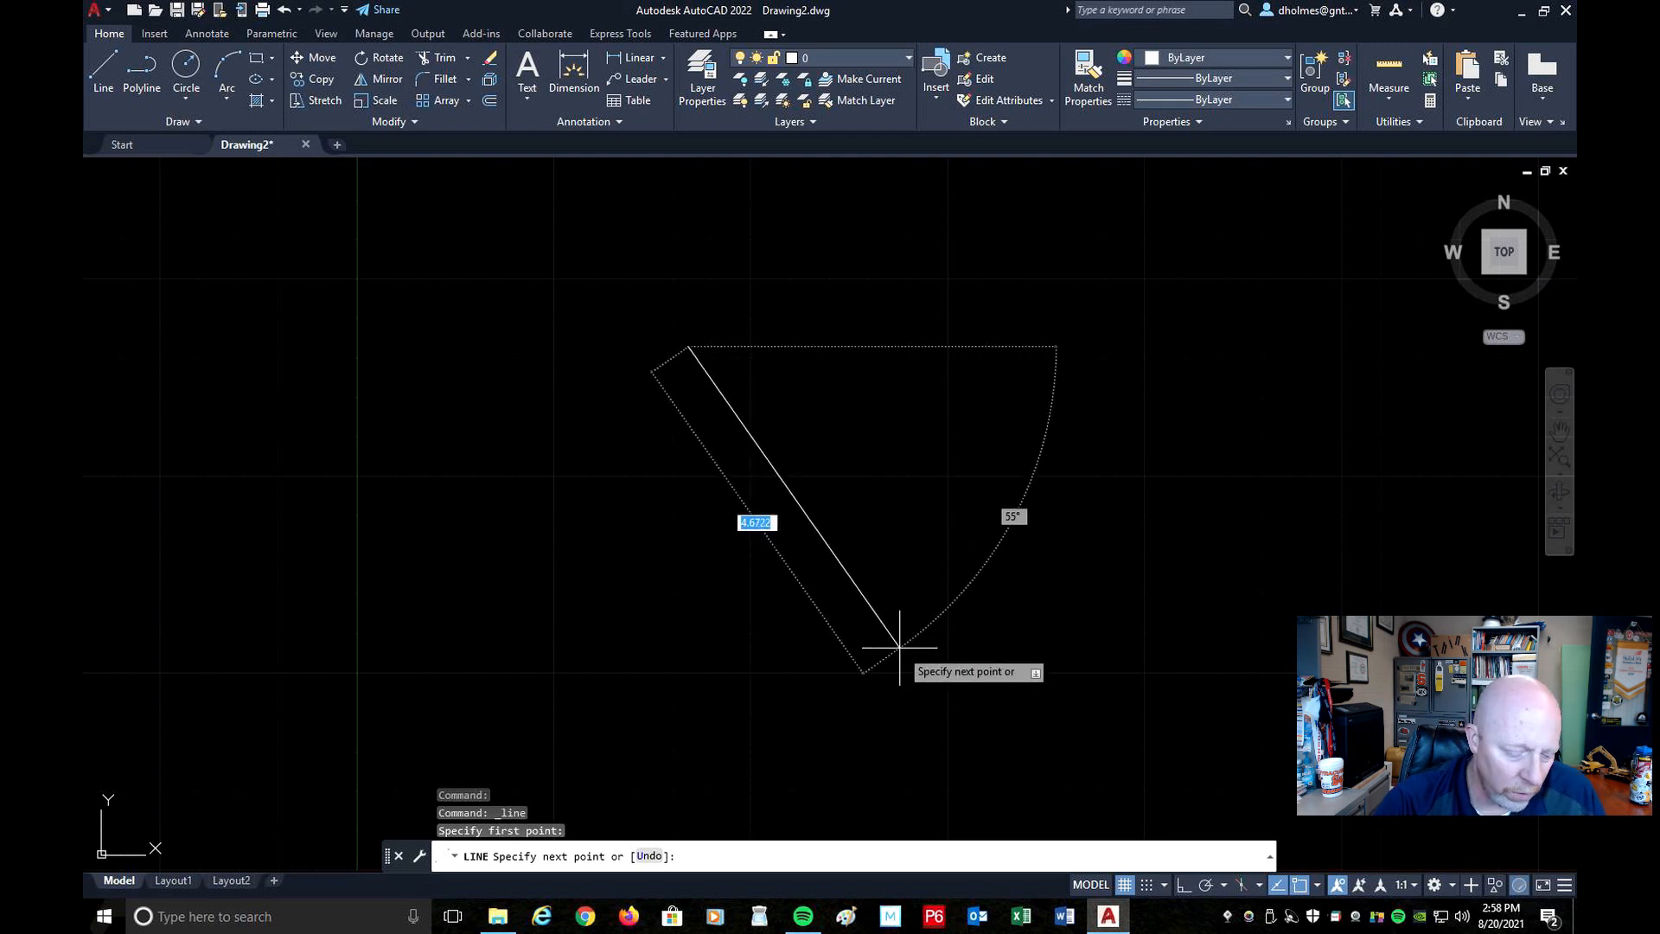
{"action": "key", "text": "Escape"}
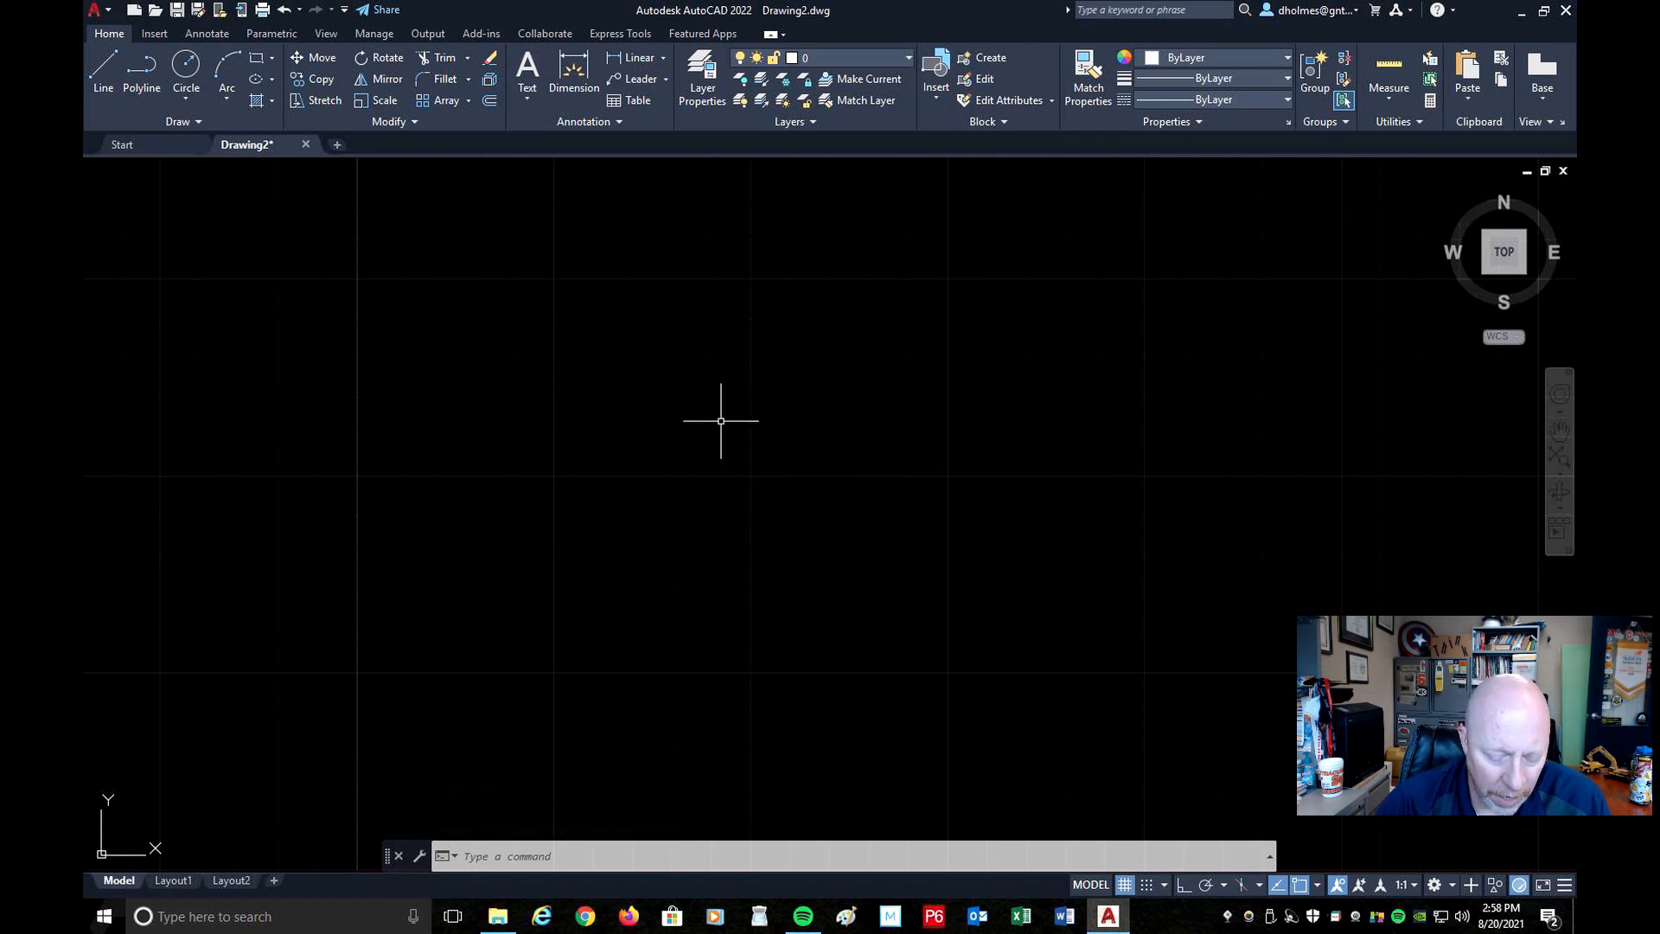
Set the drawing's length units to Architectural with a precision of 0'-0 1/16".
{"action": "type", "text": "UNI"}
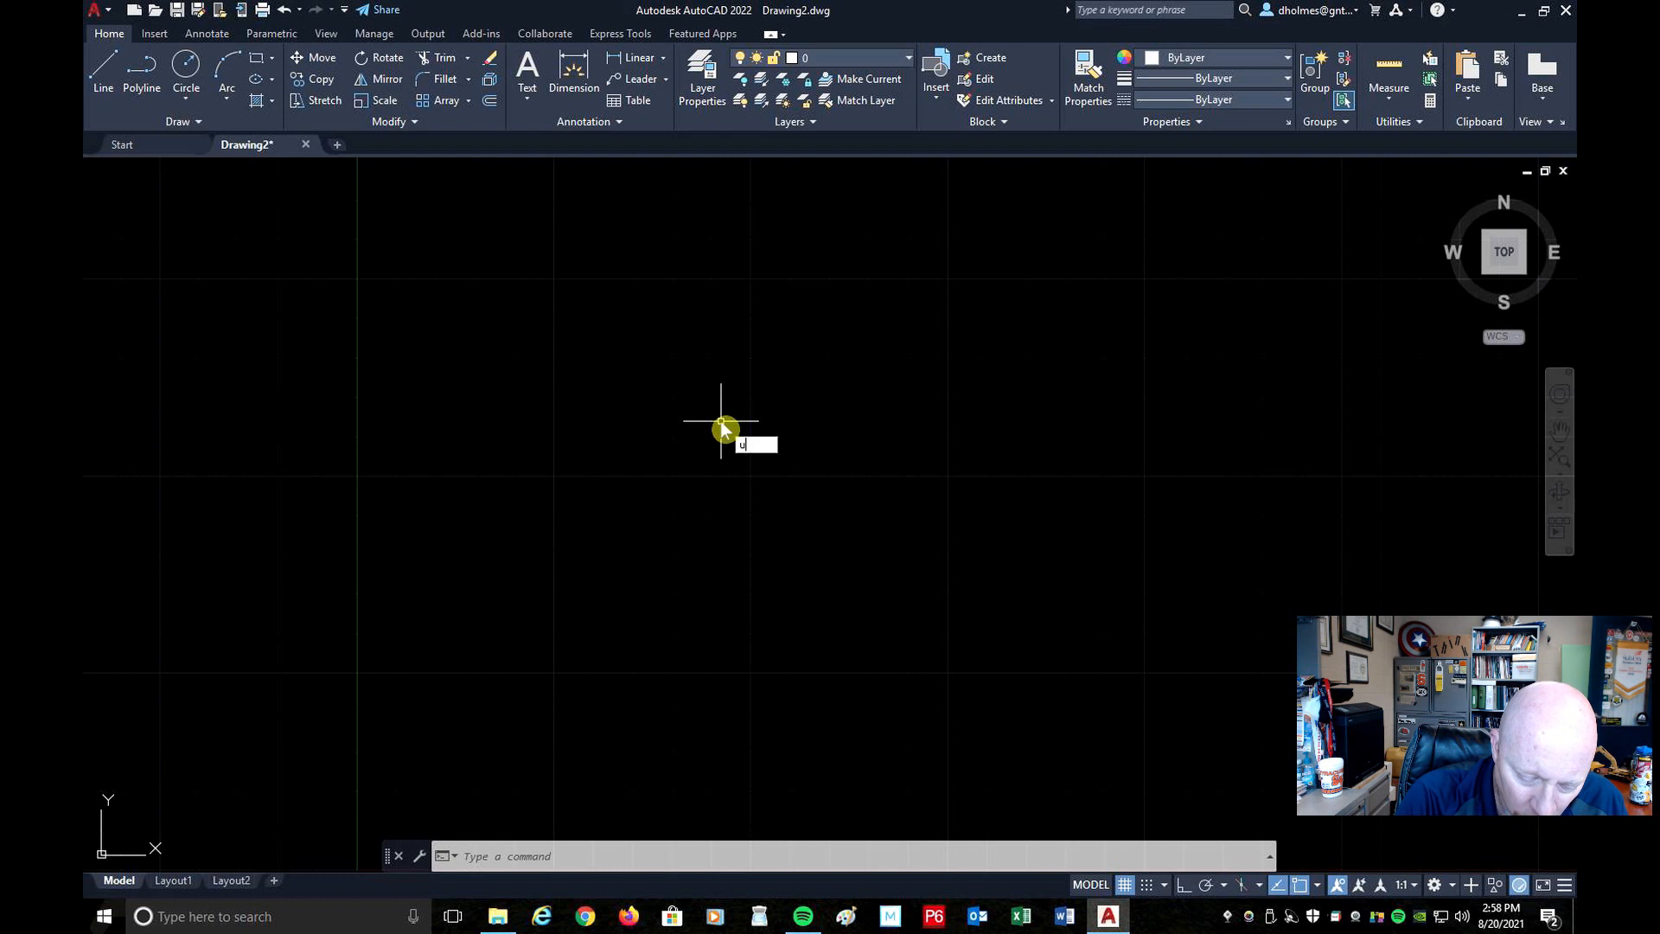
{"action": "type", "text": "T"}
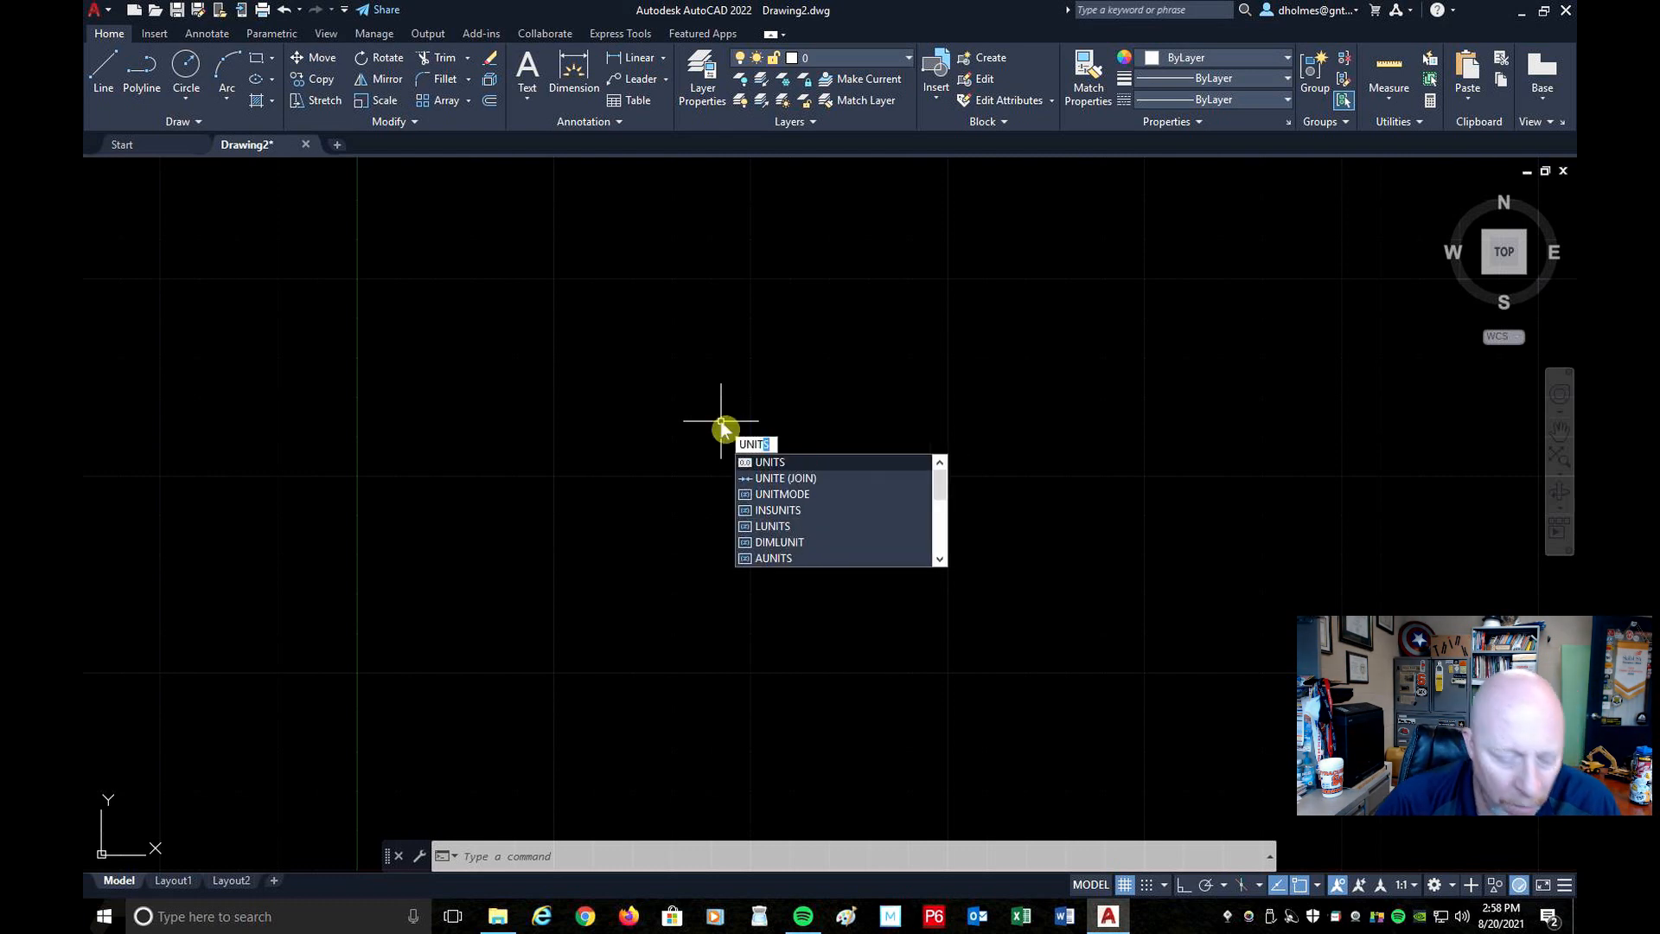
{"action": "type", "text": "s"}
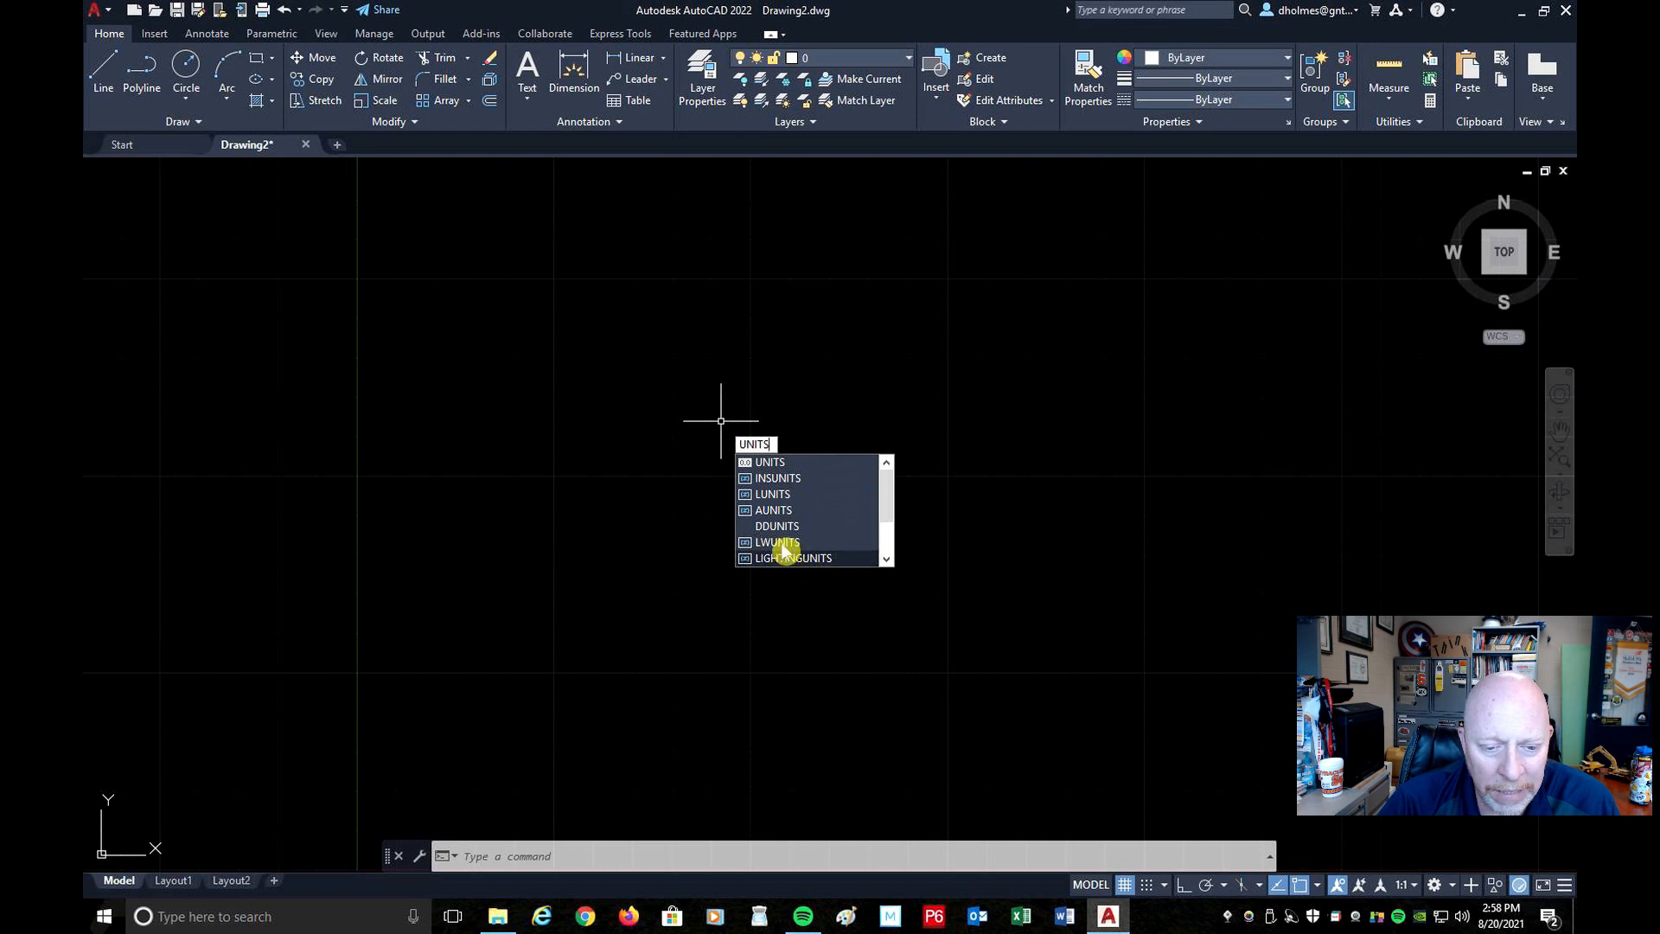
{"action": "left_click", "coordinate": [785, 465]}
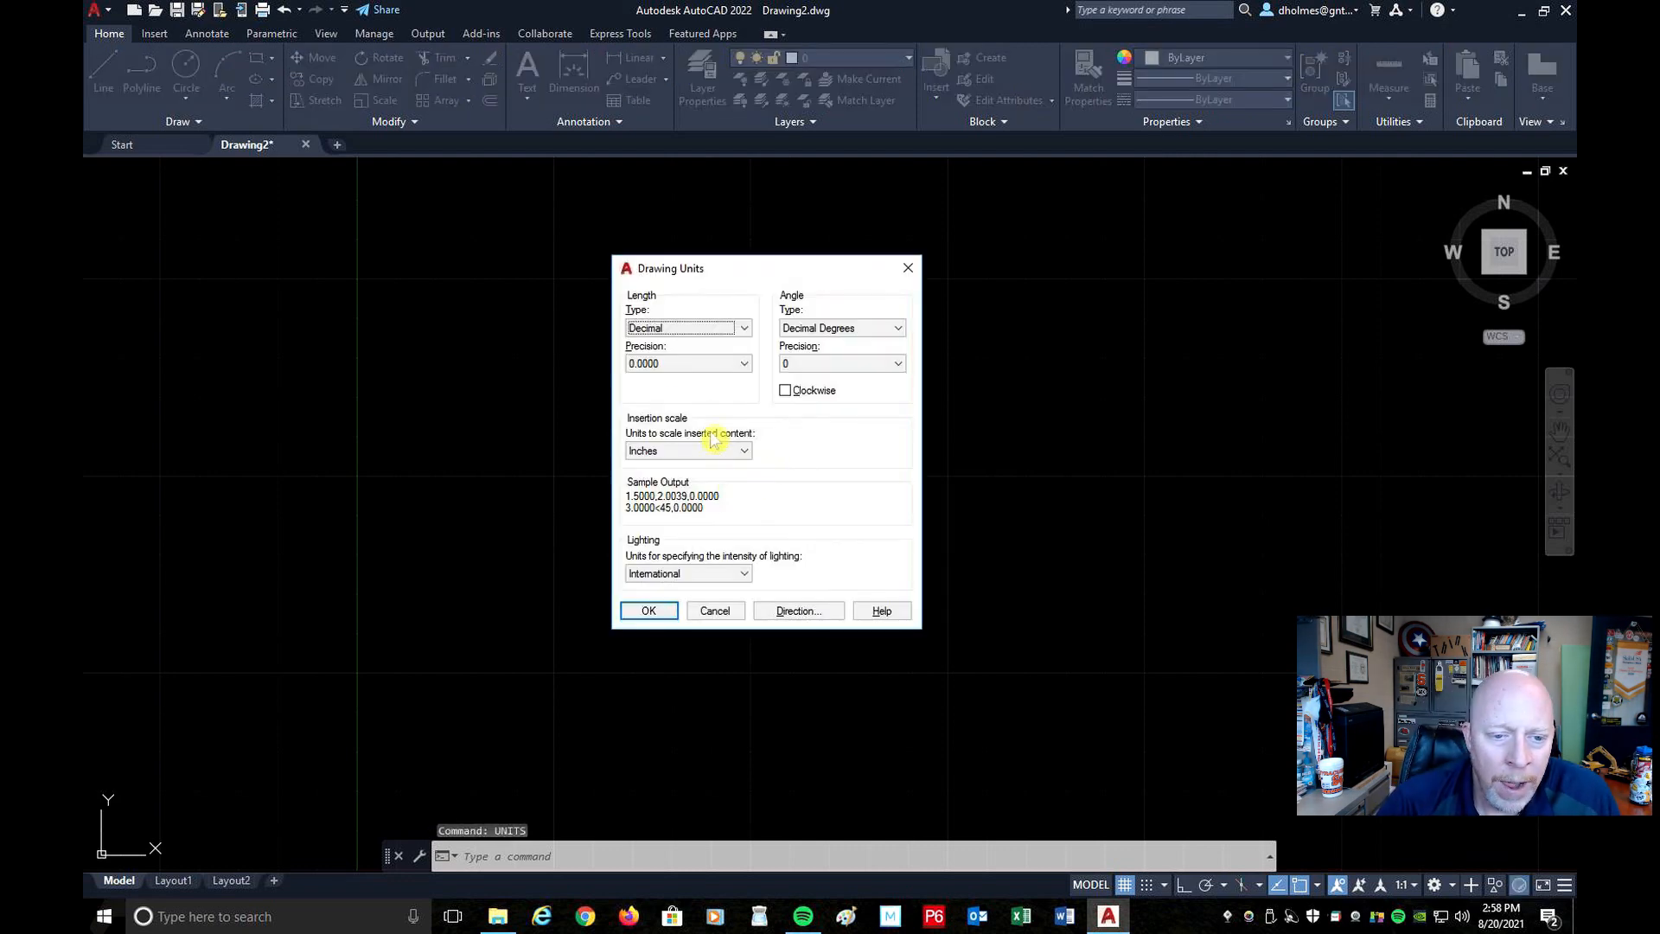
{"action": "mouse_move", "coordinate": [725, 275]}
{"action": "left_mouse_down"}
{"action": "mouse_move", "coordinate": [842, 275]}
{"action": "mouse_move", "coordinate": [789, 264]}
{"action": "left_mouse_up"}
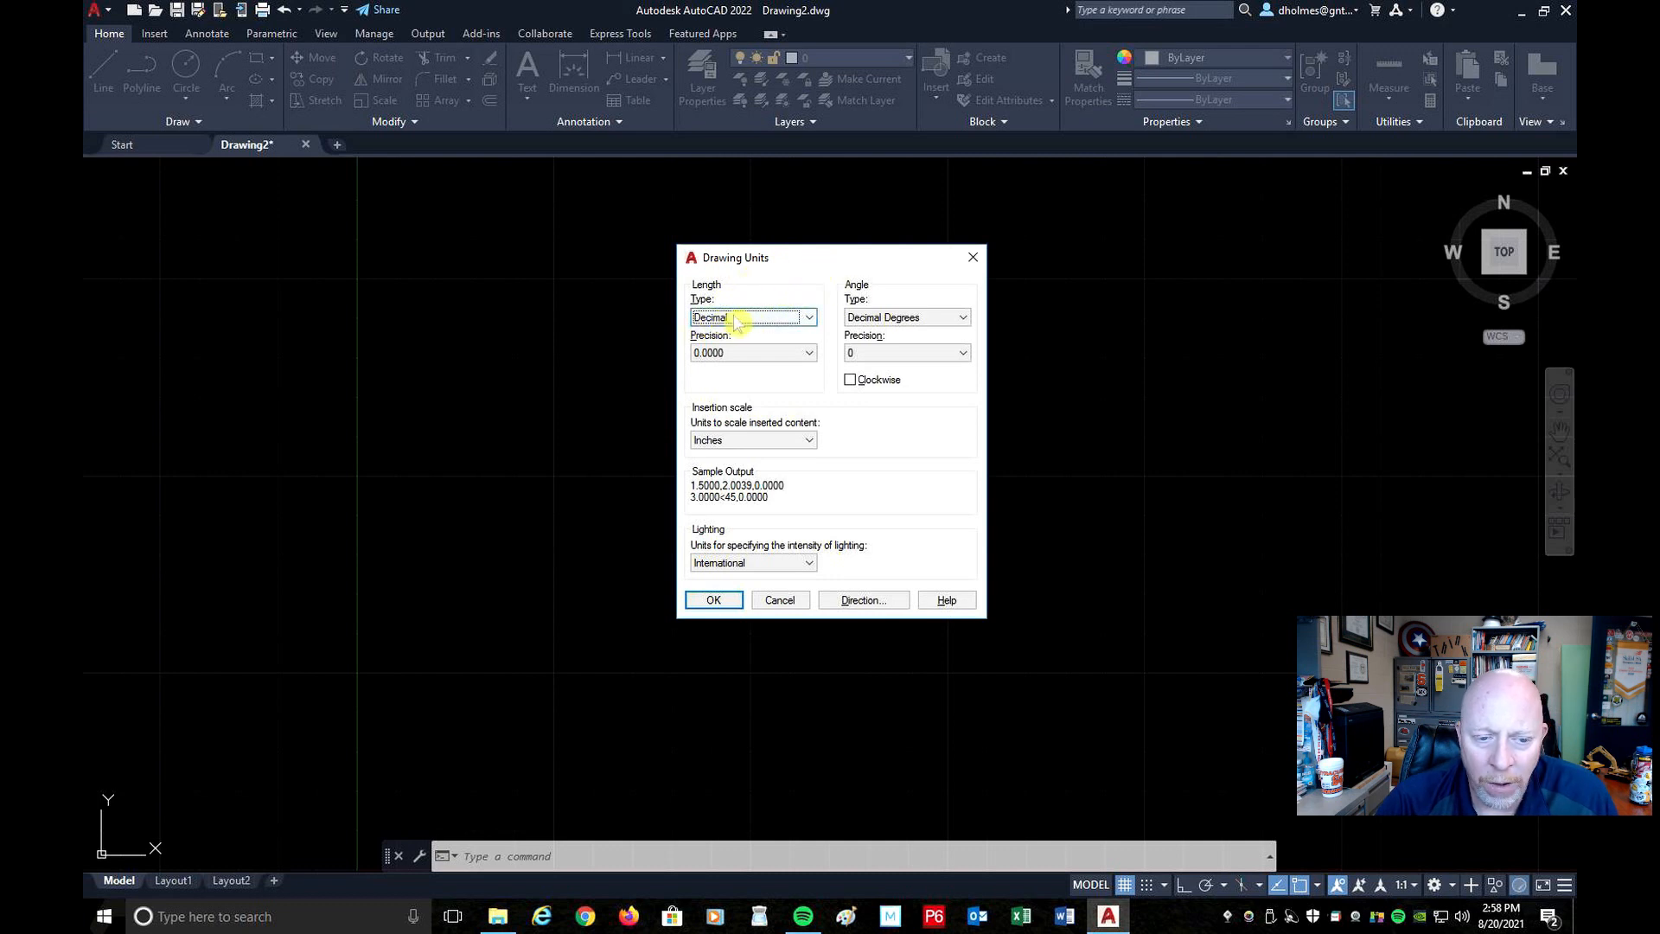
{"action": "left_click", "coordinate": [810, 323]}
{"action": "left_click", "coordinate": [735, 332]}
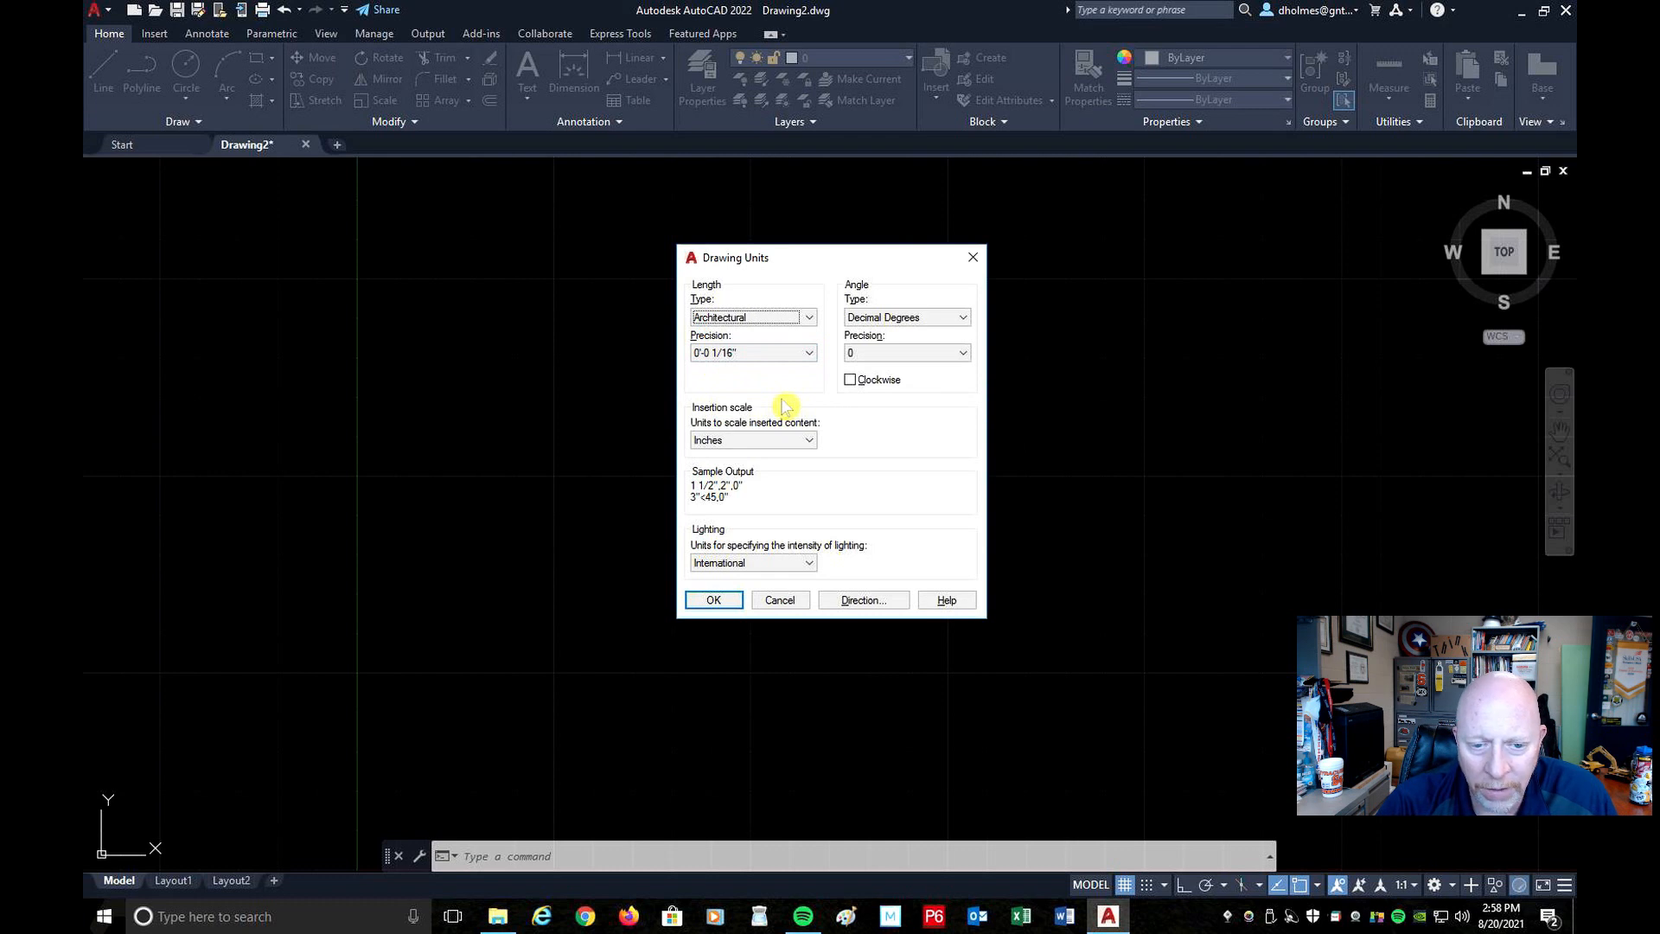
{"action": "left_click", "coordinate": [808, 353]}
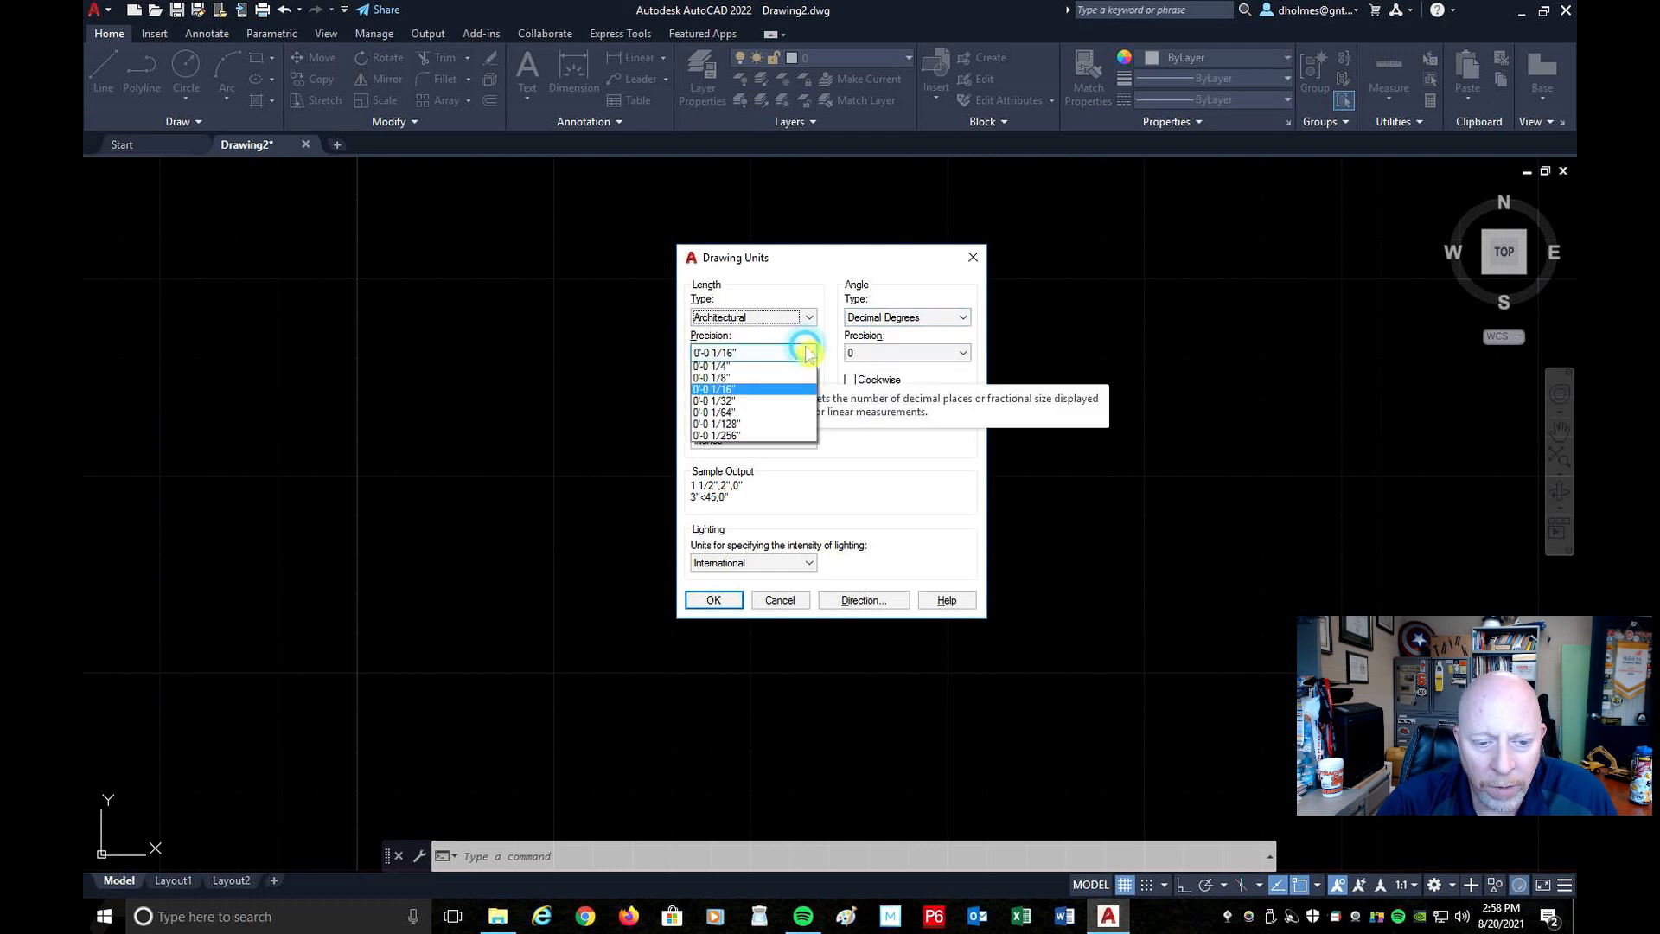
{"action": "left_click", "coordinate": [809, 353]}
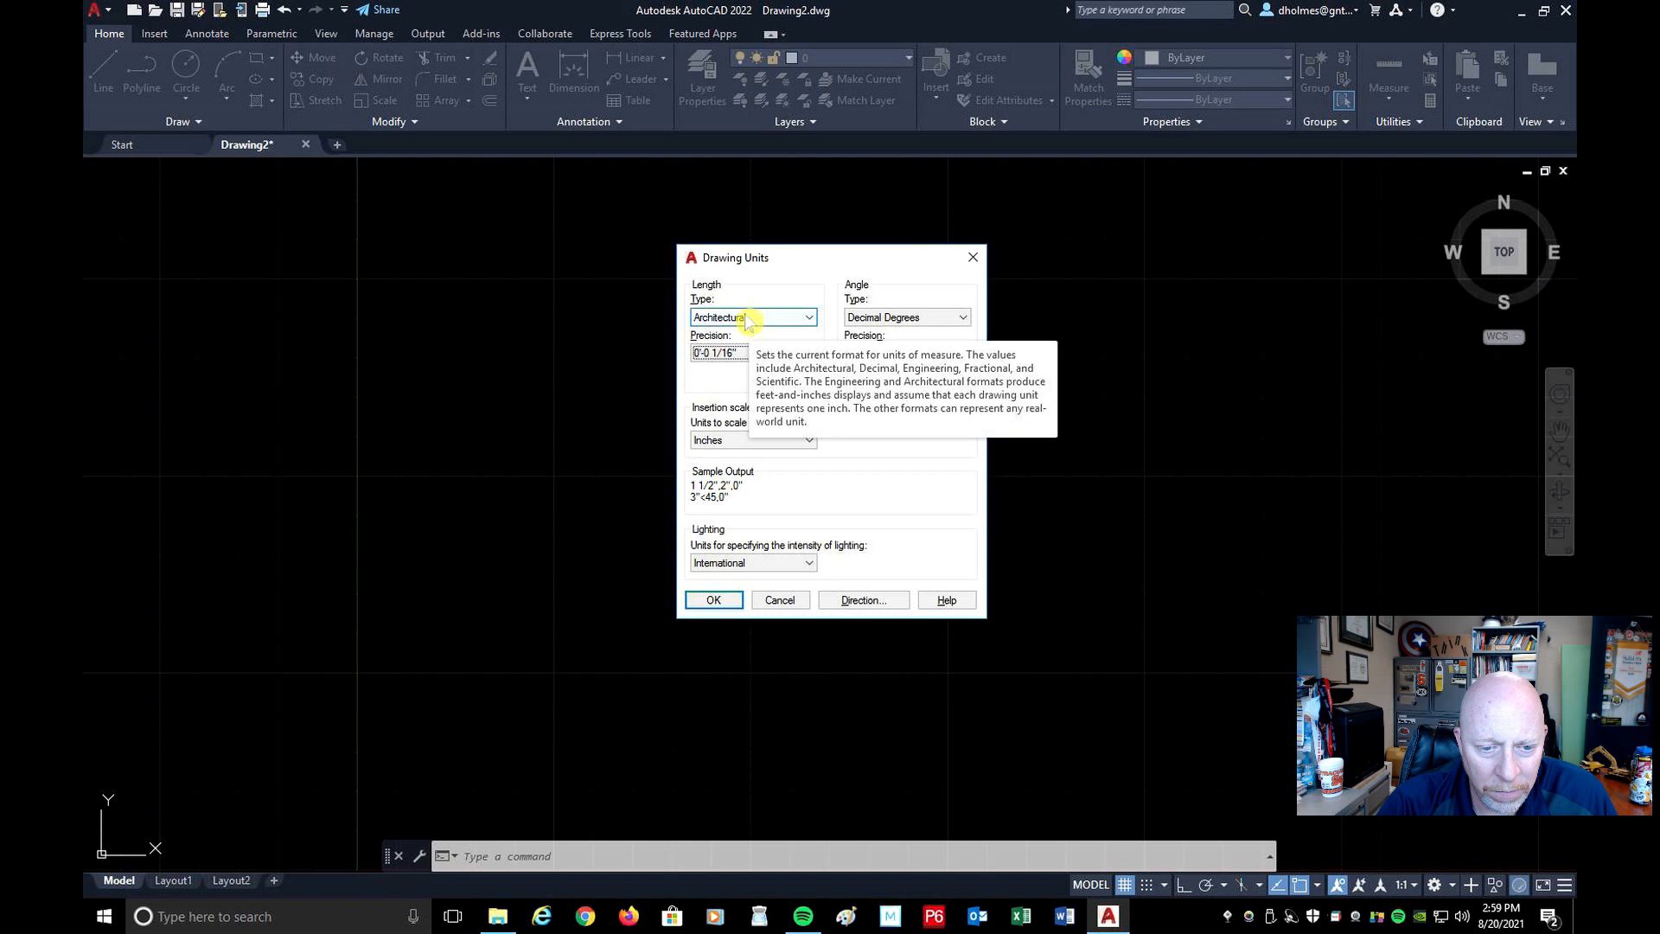
{"action": "left_click", "coordinate": [712, 600]}
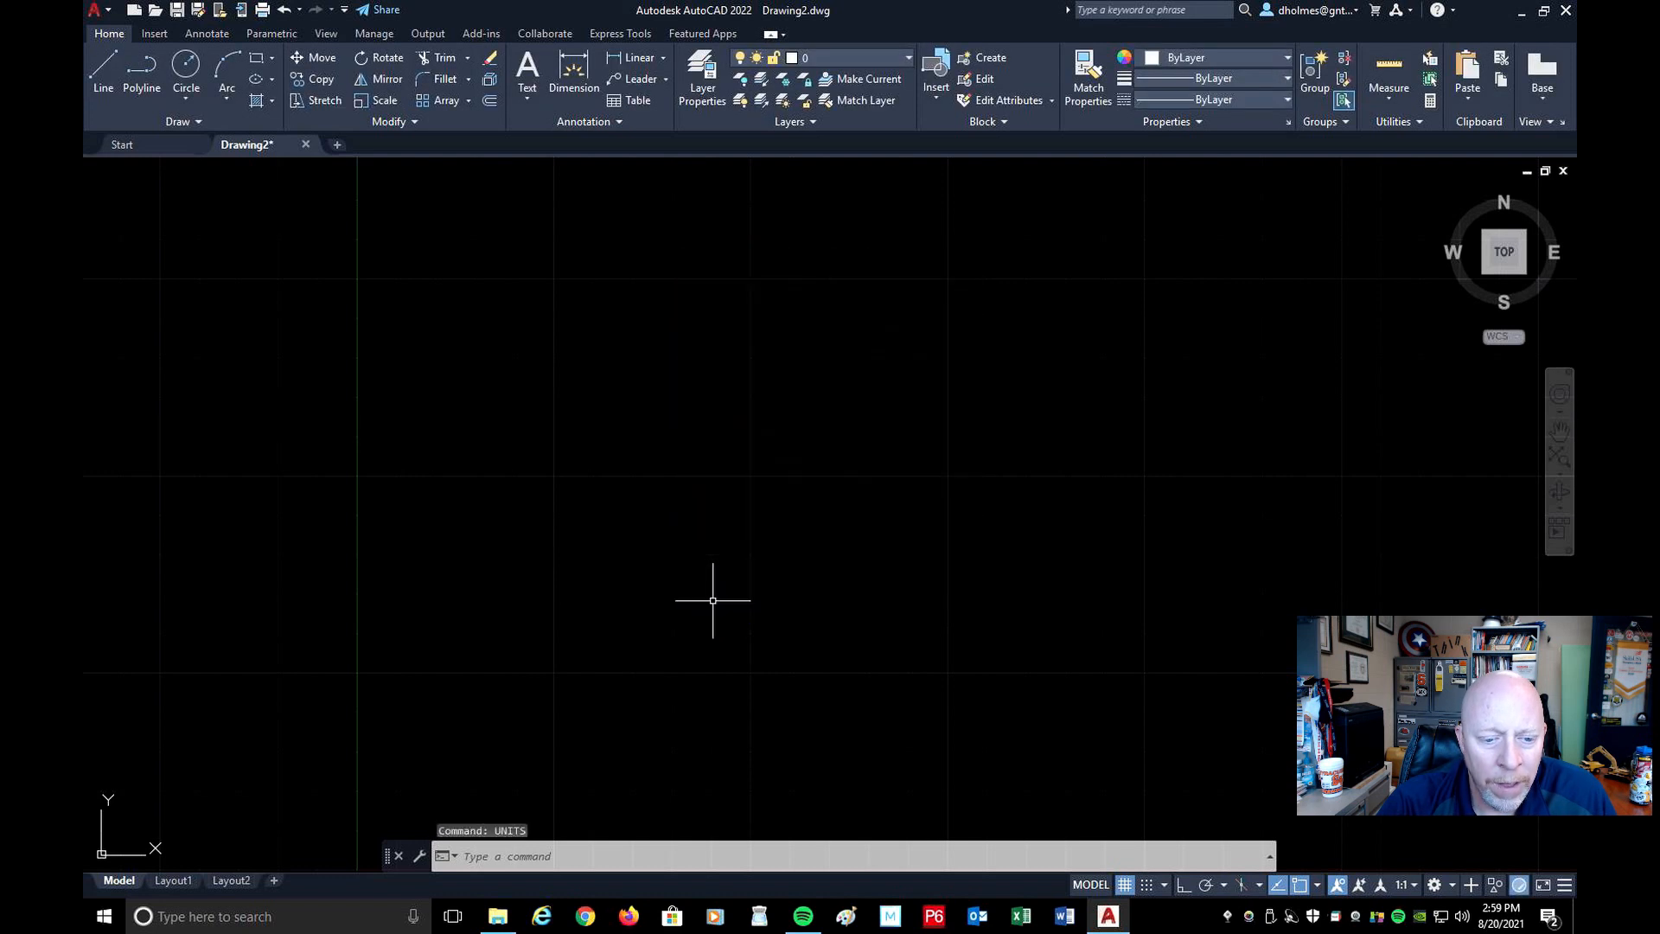
Draw the top, right and bottom sides of a square as connected 4-inch lines, with Ortho mode on.
{"action": "left_click", "coordinate": [104, 76]}
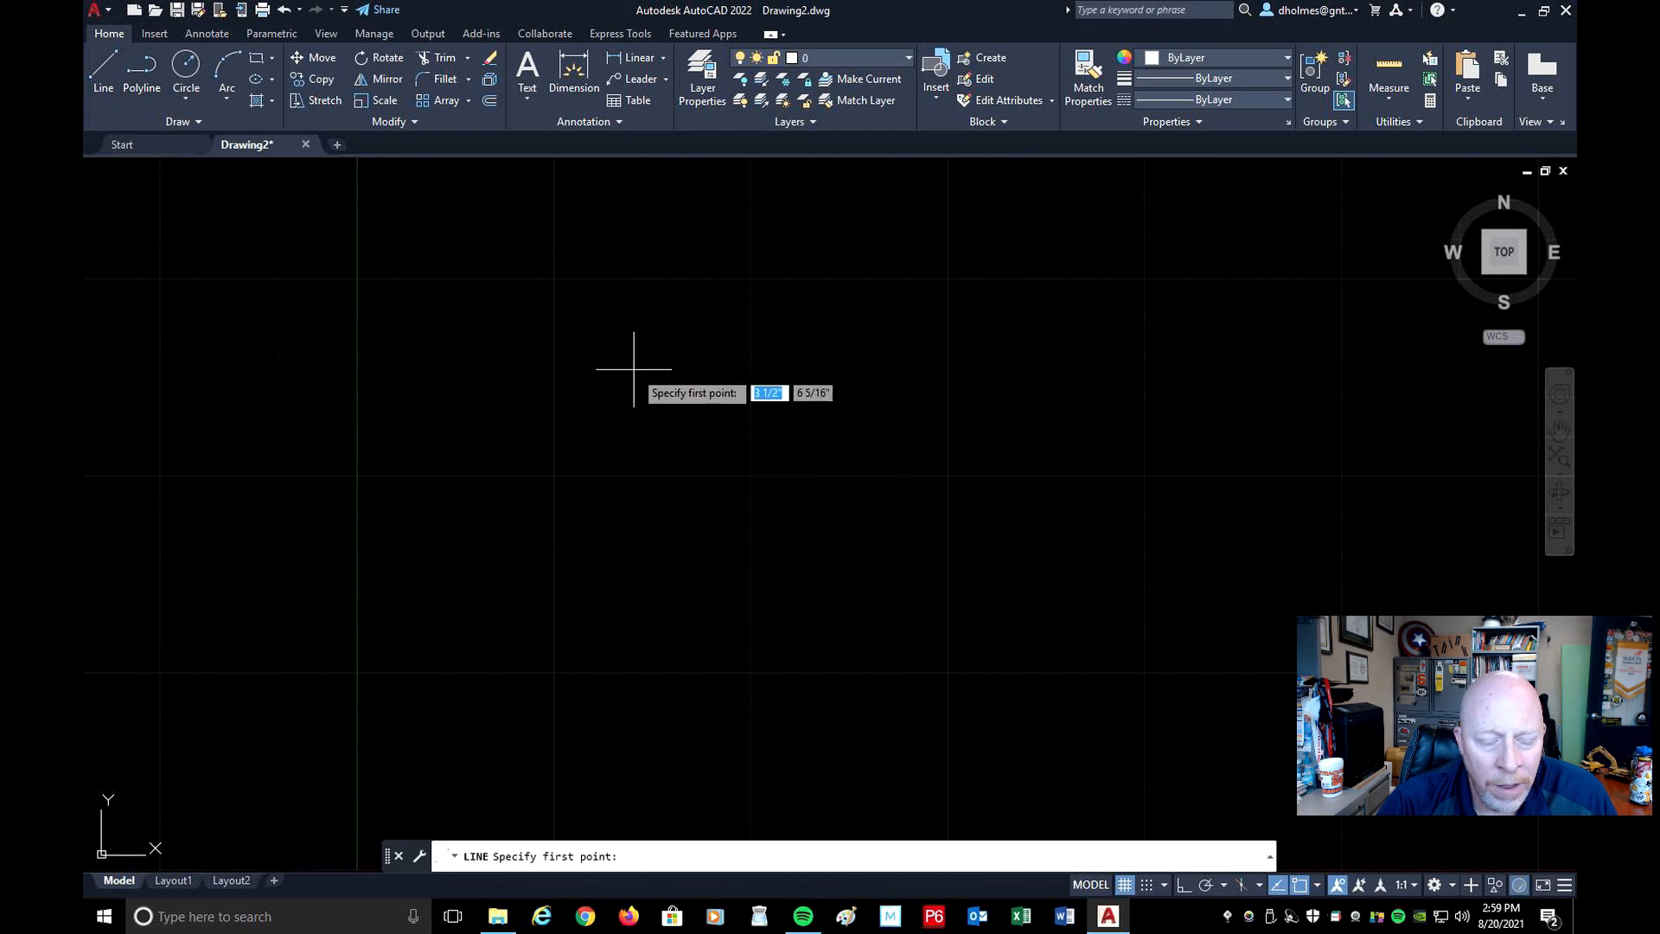
{"action": "left_click", "coordinate": [680, 396]}
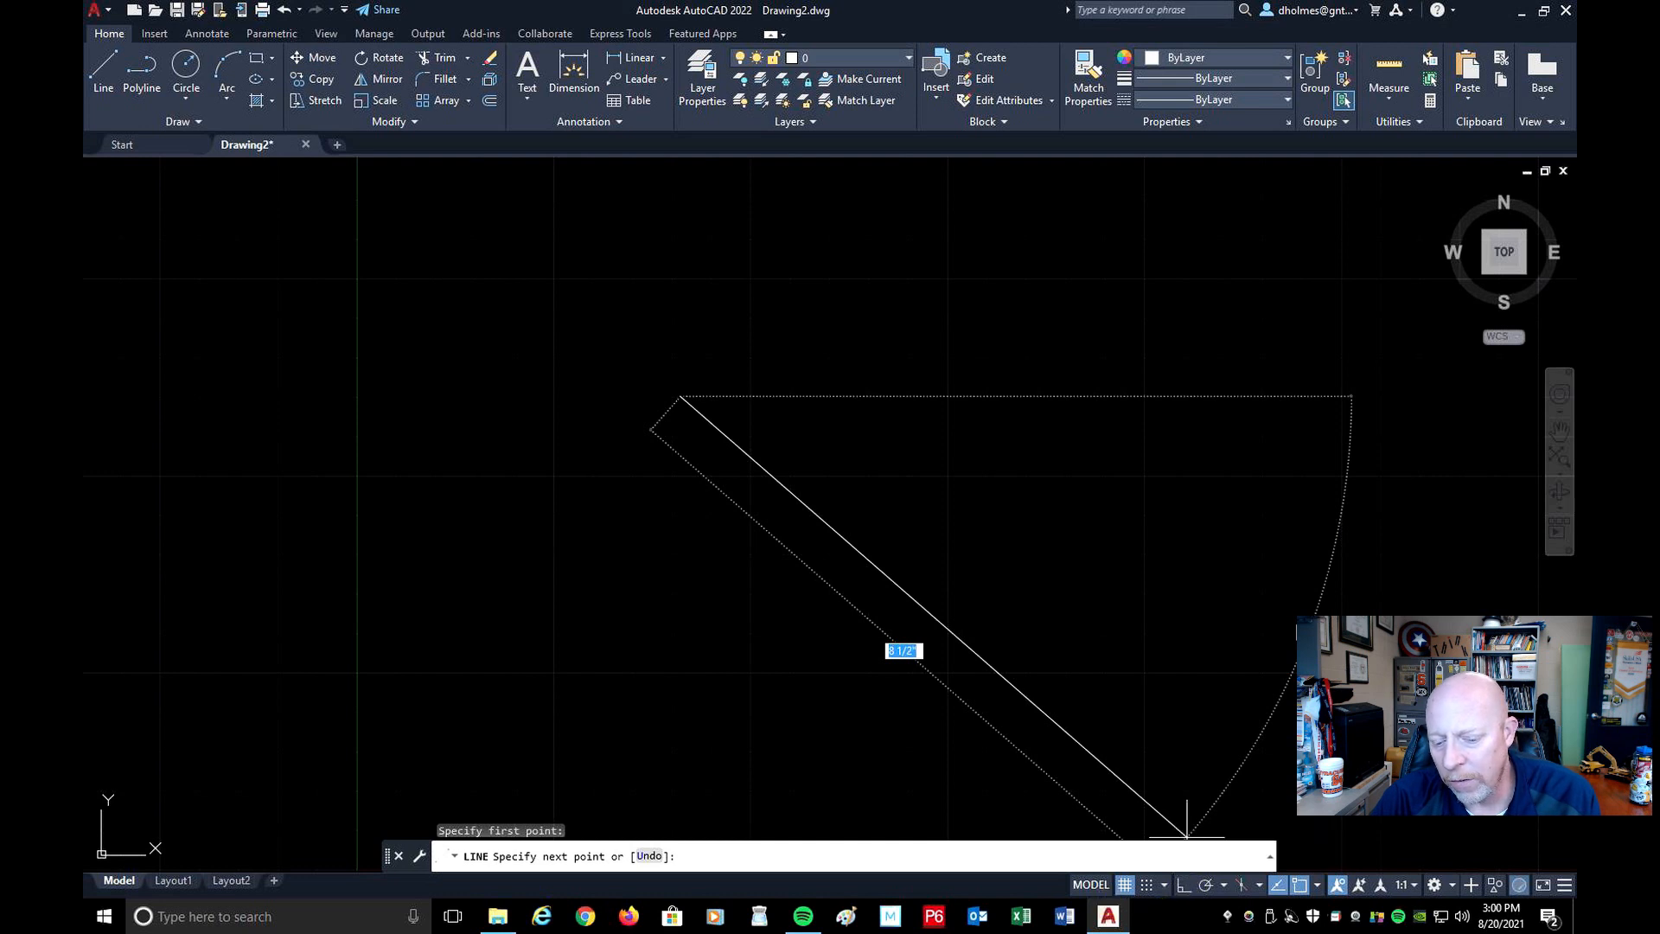
{"action": "left_click", "coordinate": [1183, 885]}
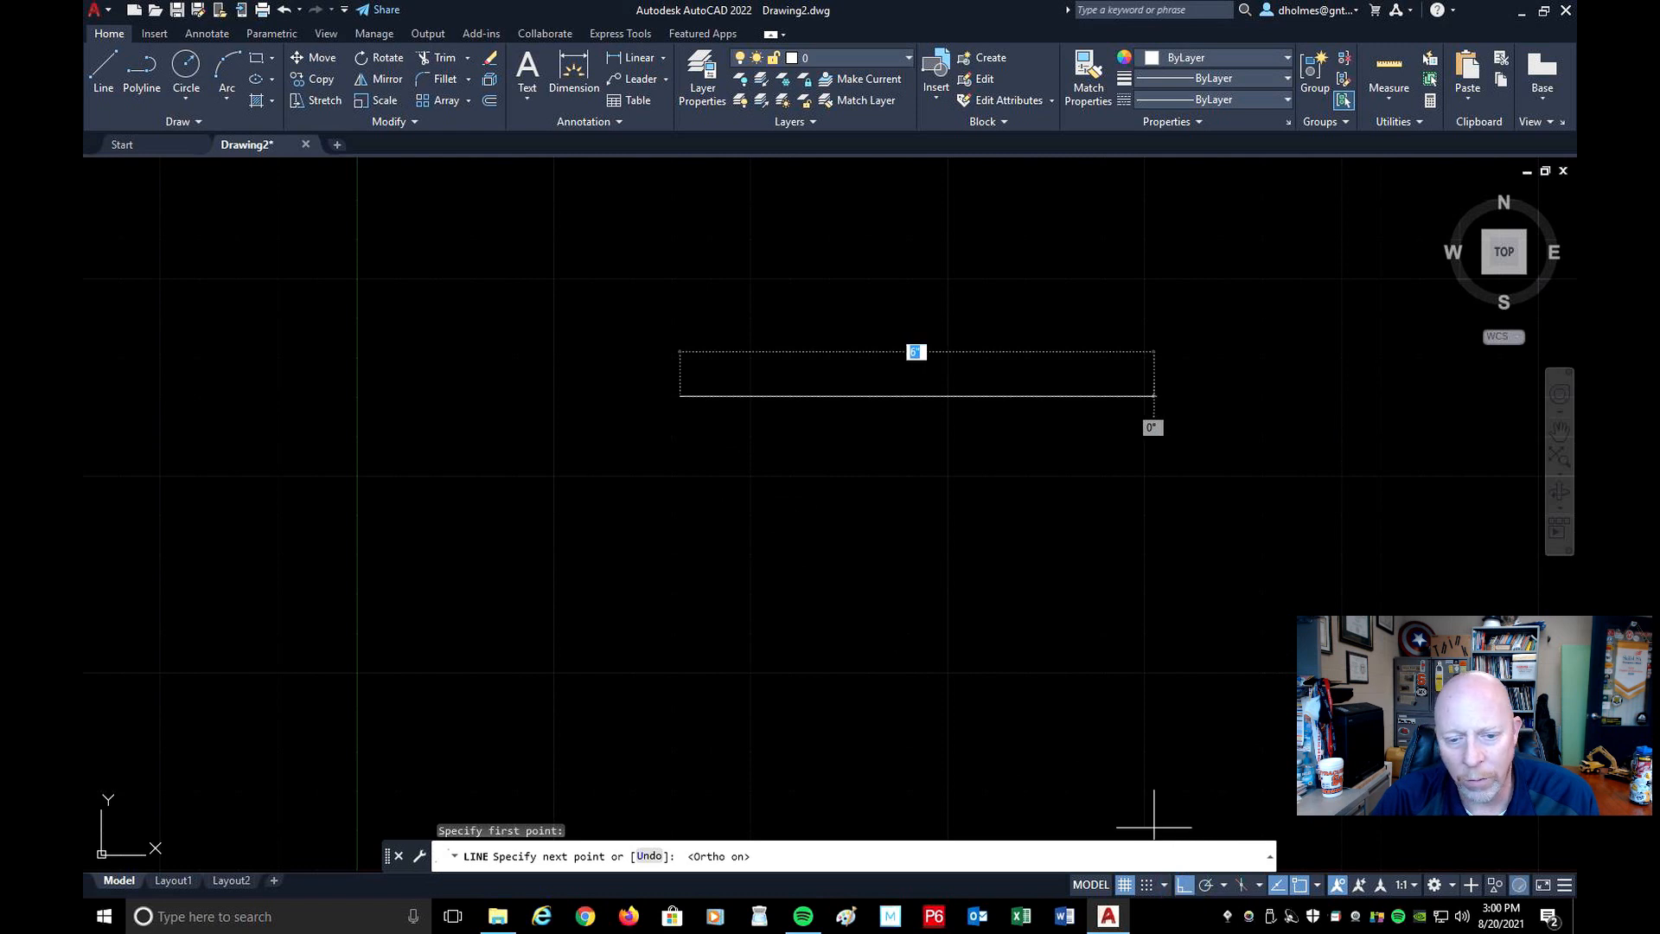
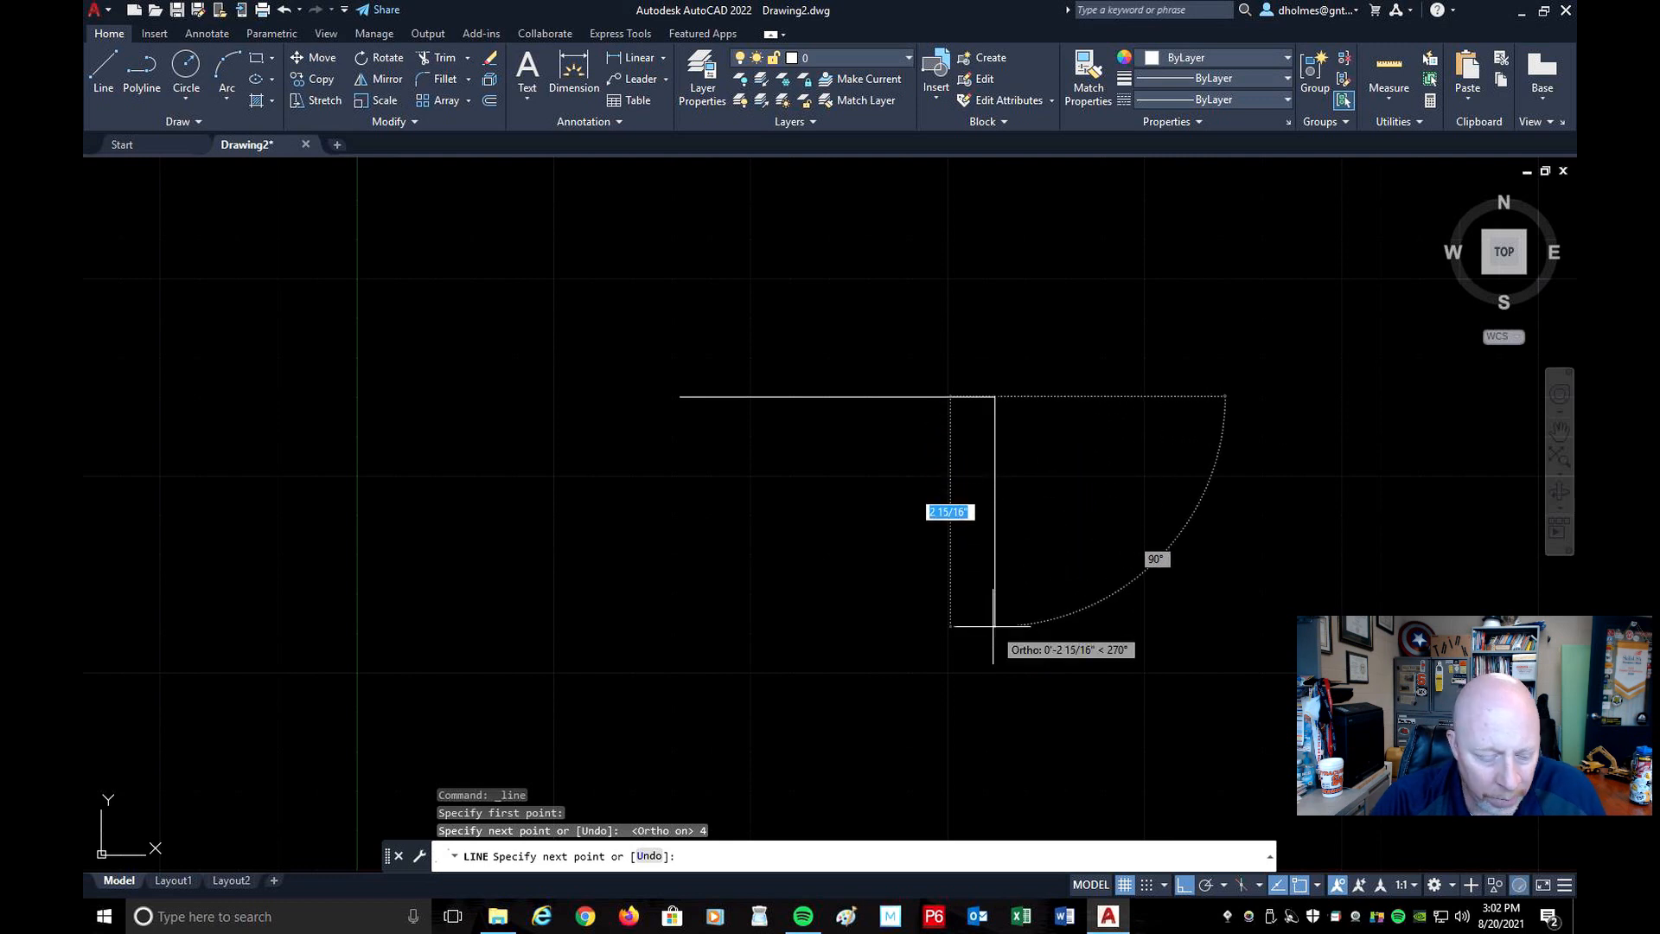
{"action": "type", "text": "4"}
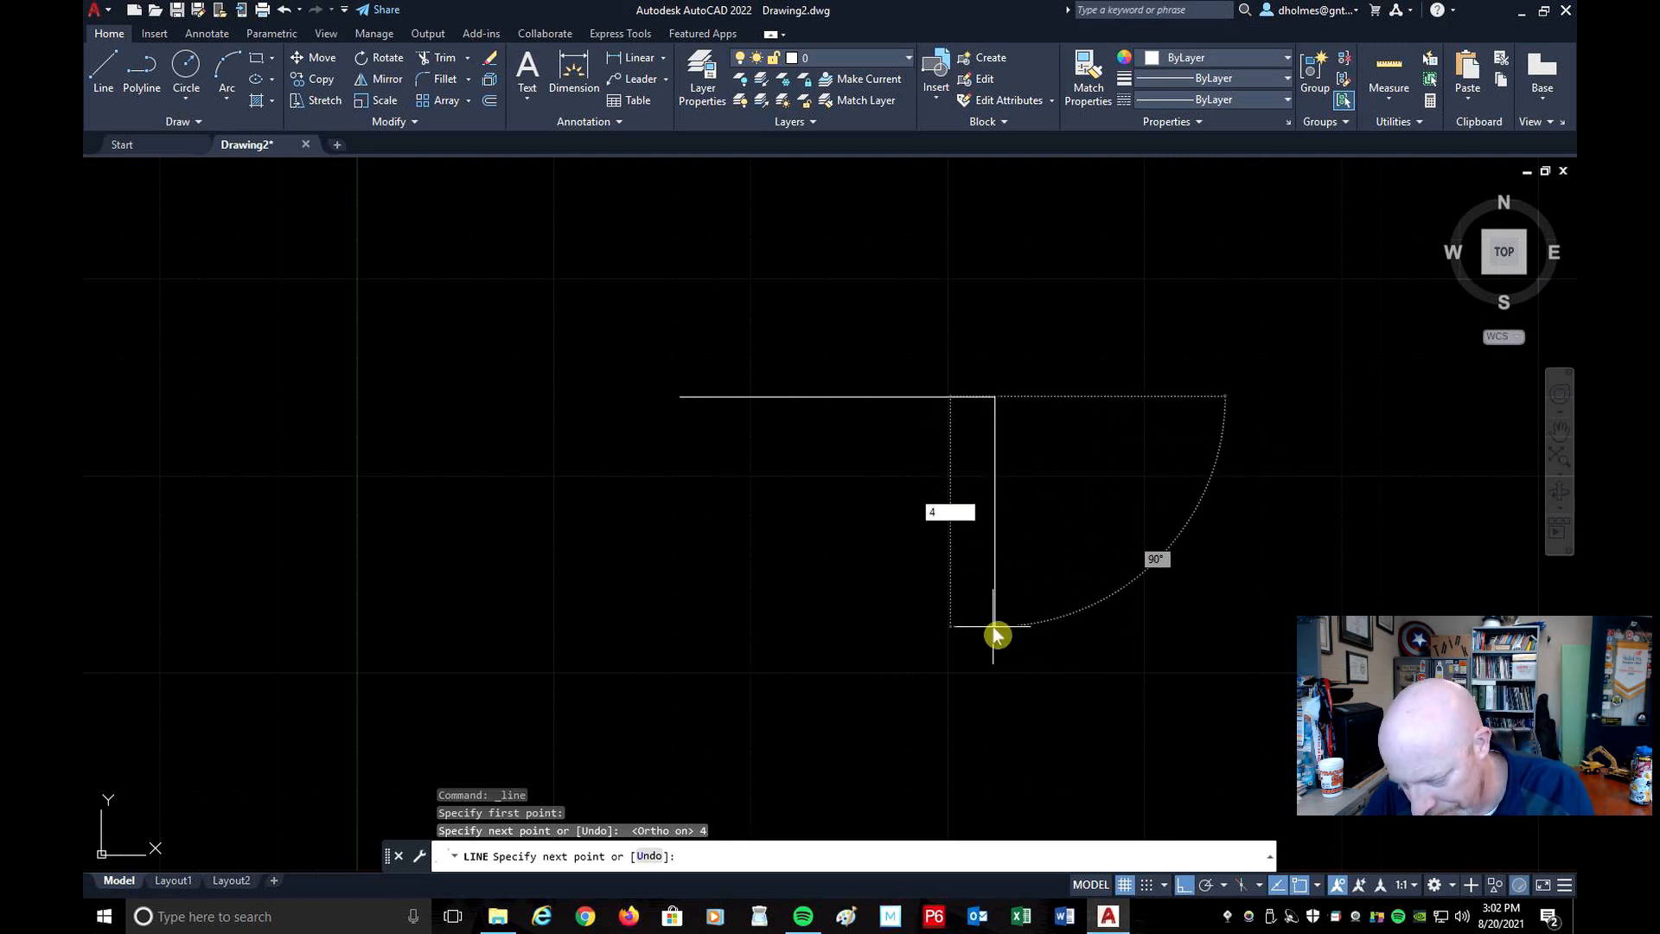
{"action": "key", "text": "Return"}
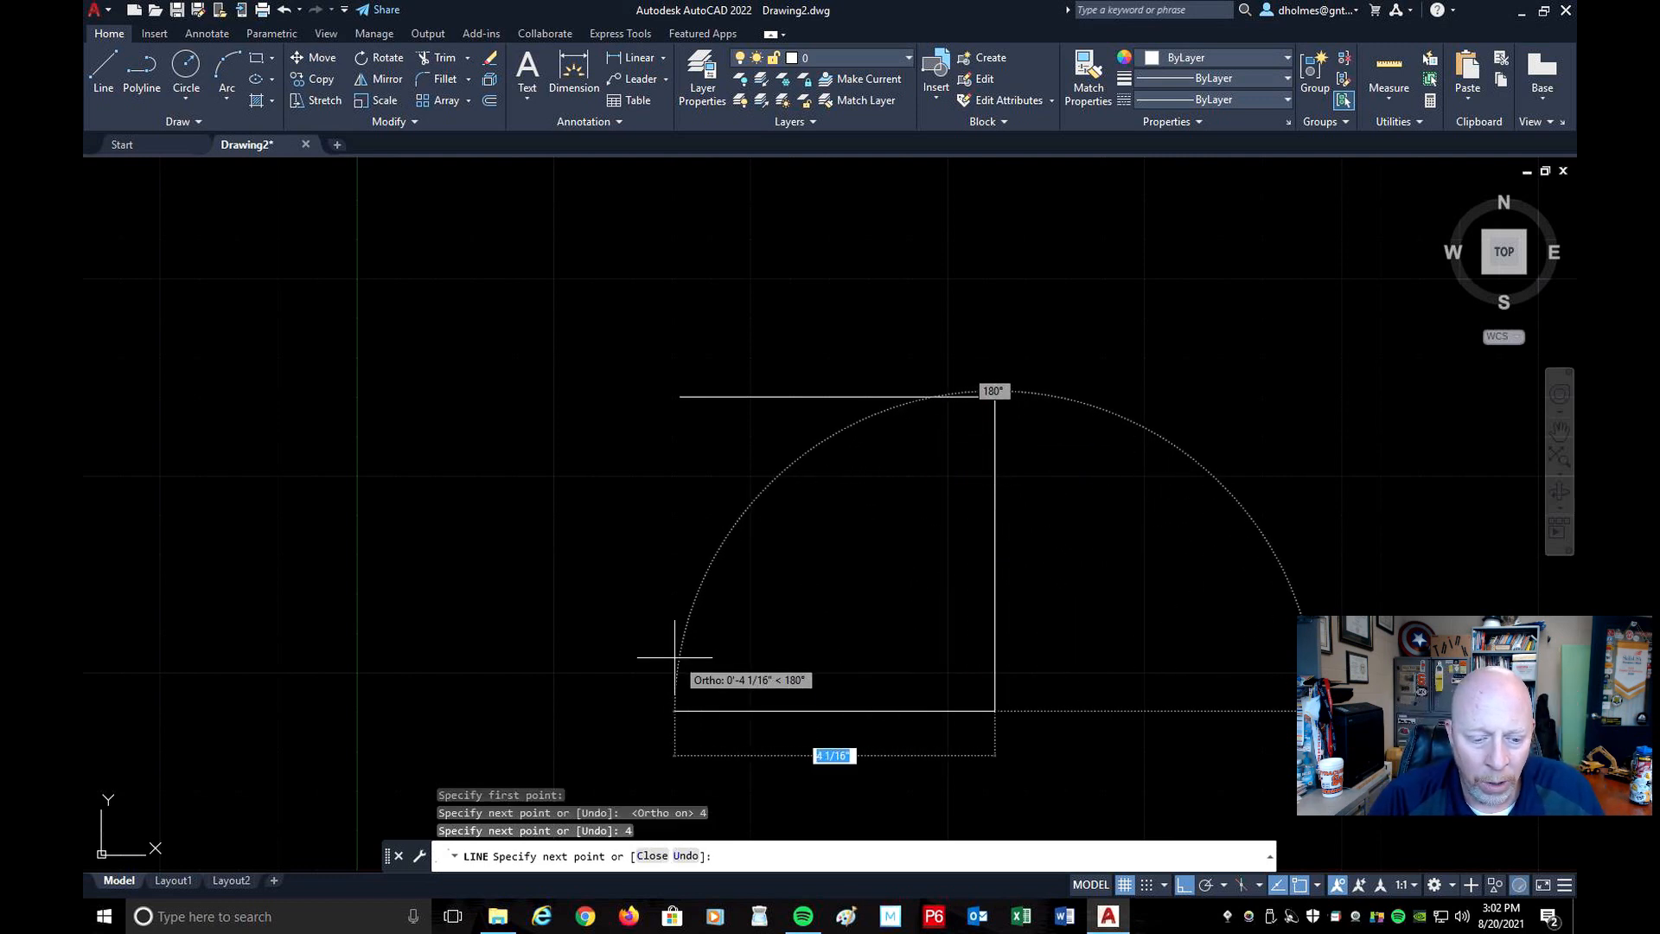
{"action": "type", "text": "4"}
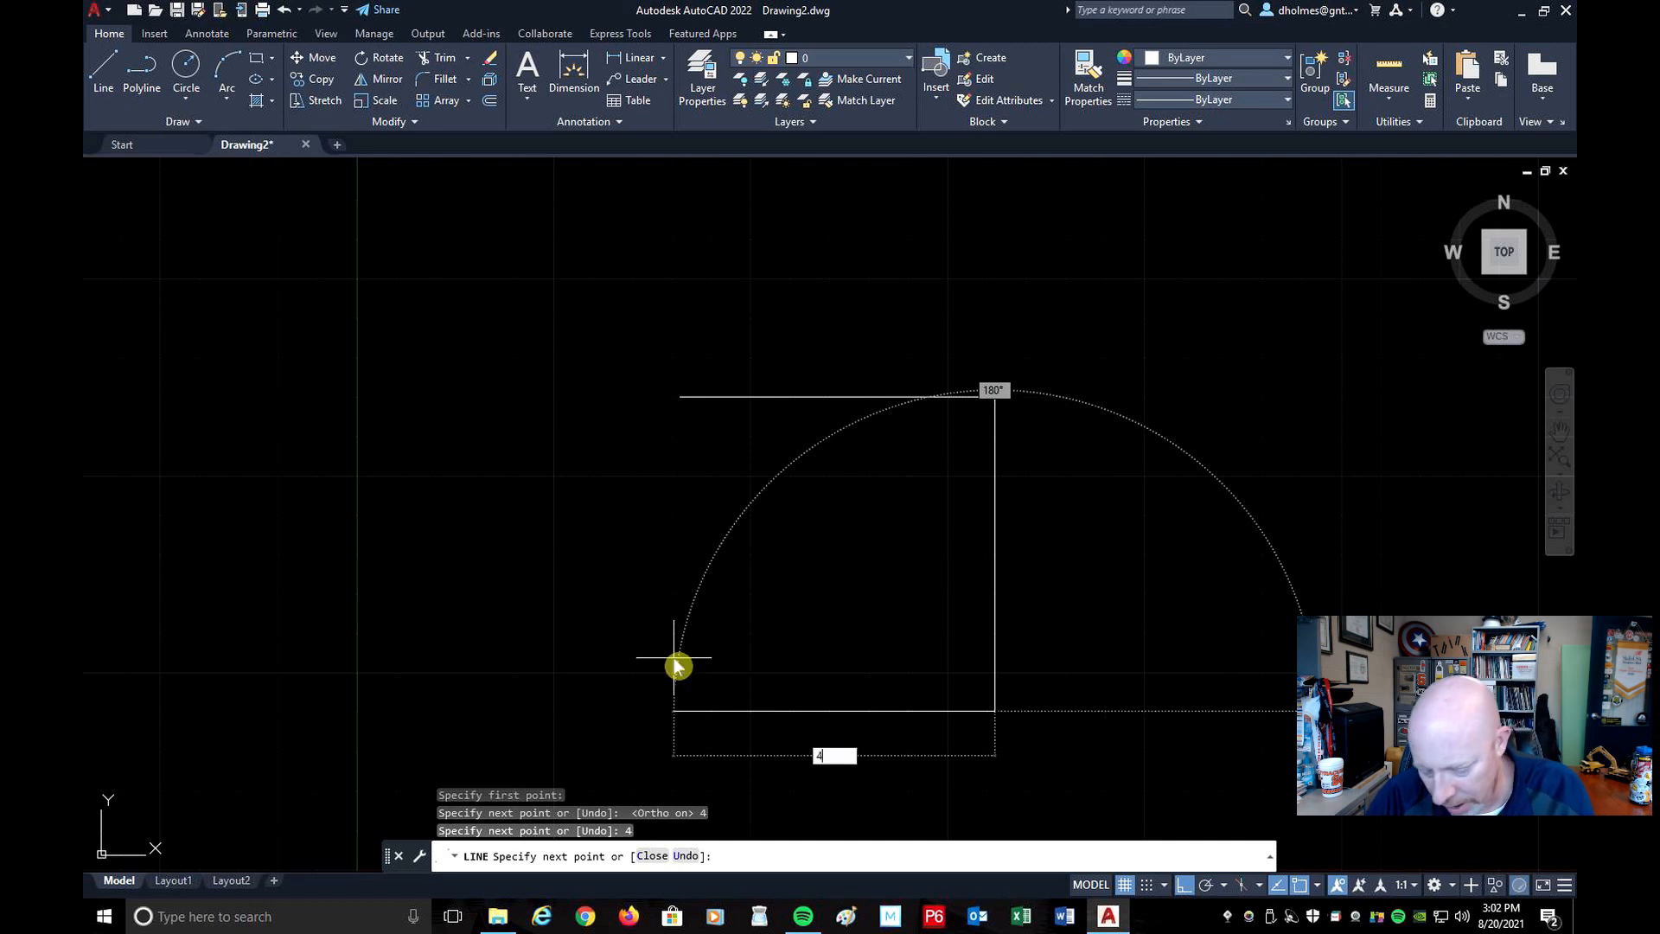
{"action": "key", "text": "Return"}
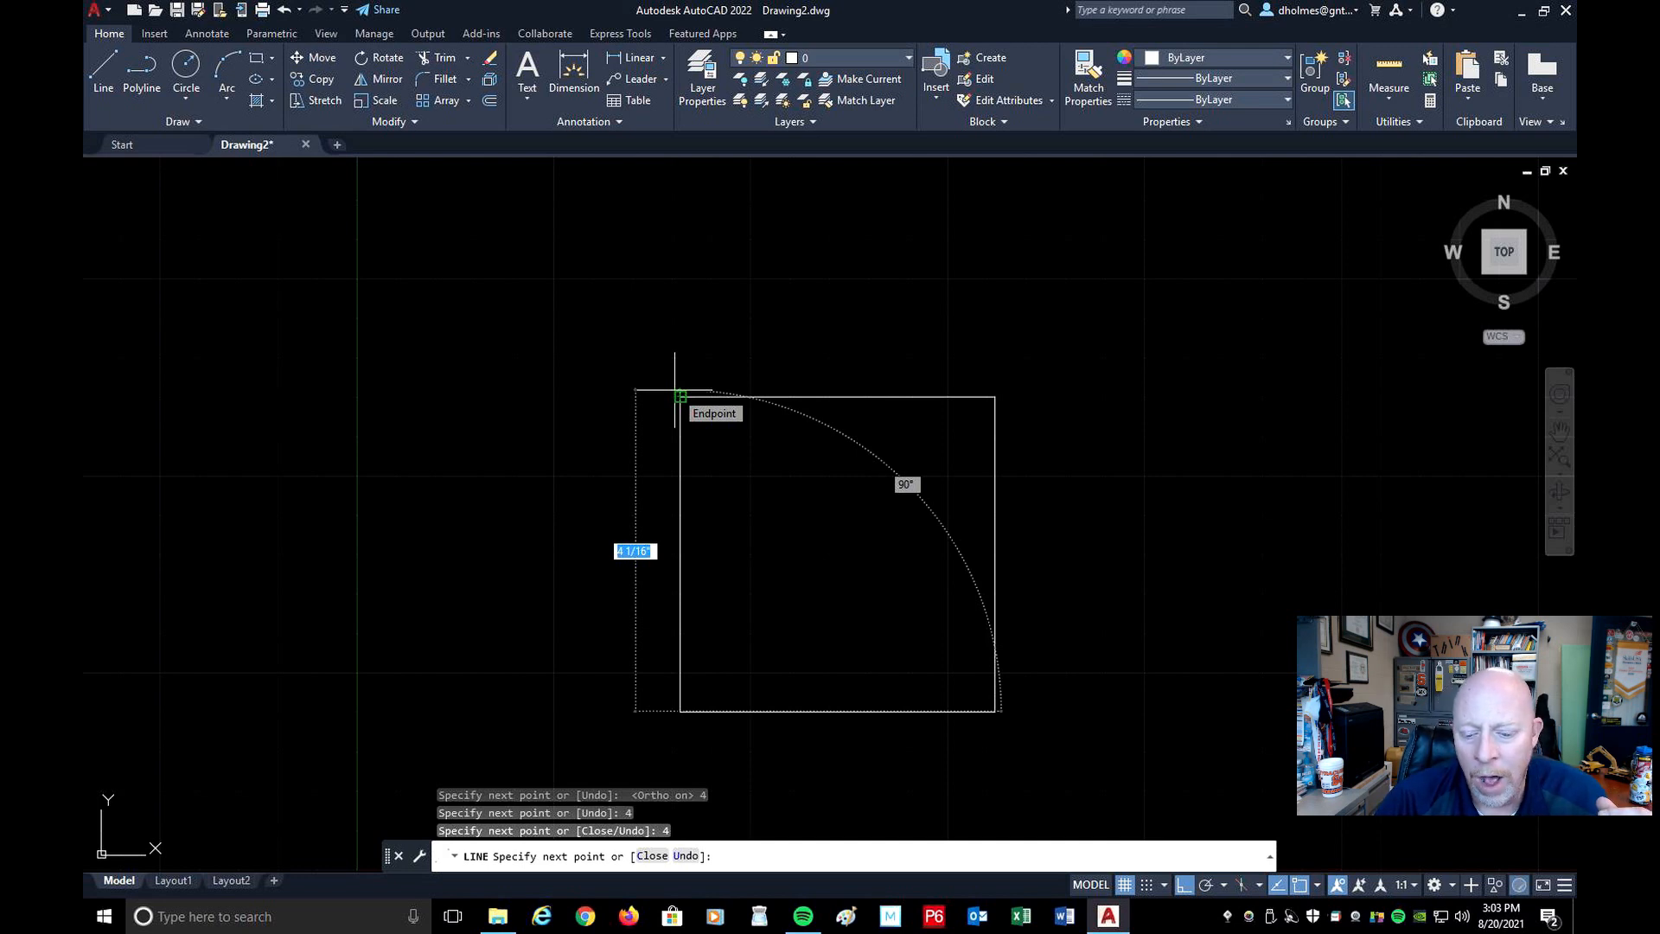
Check the enabled object snaps and close the square at the starting endpoint of its top side, ending the Line command.
{"action": "left_click", "coordinate": [1316, 886]}
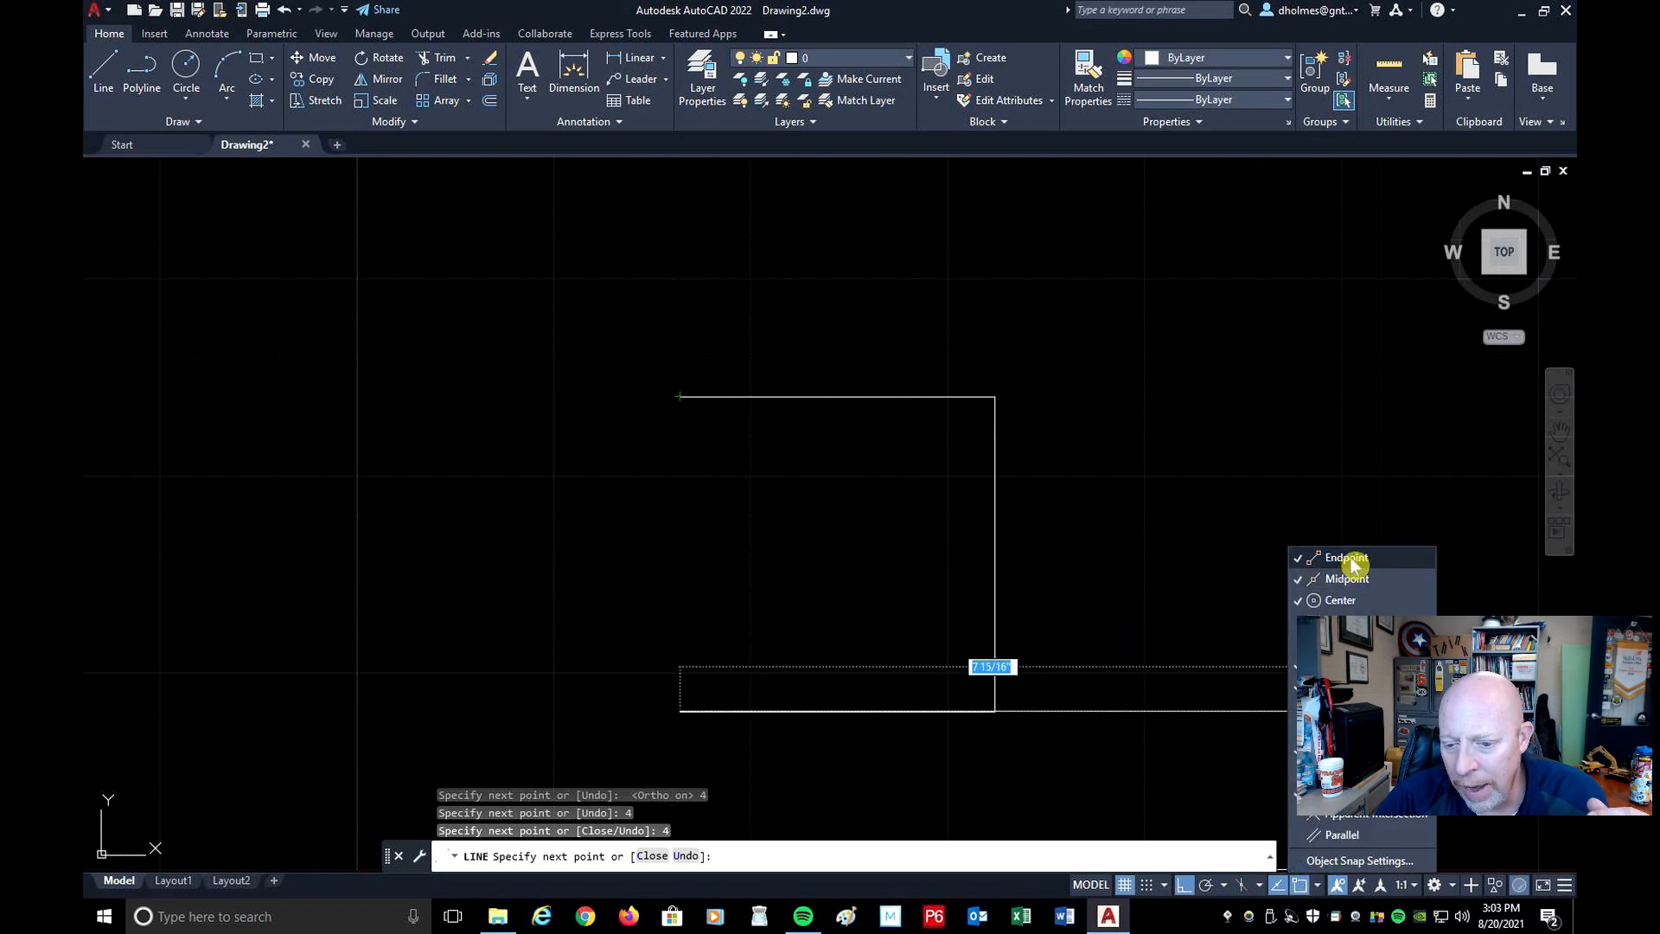
{"action": "left_click", "coordinate": [882, 378]}
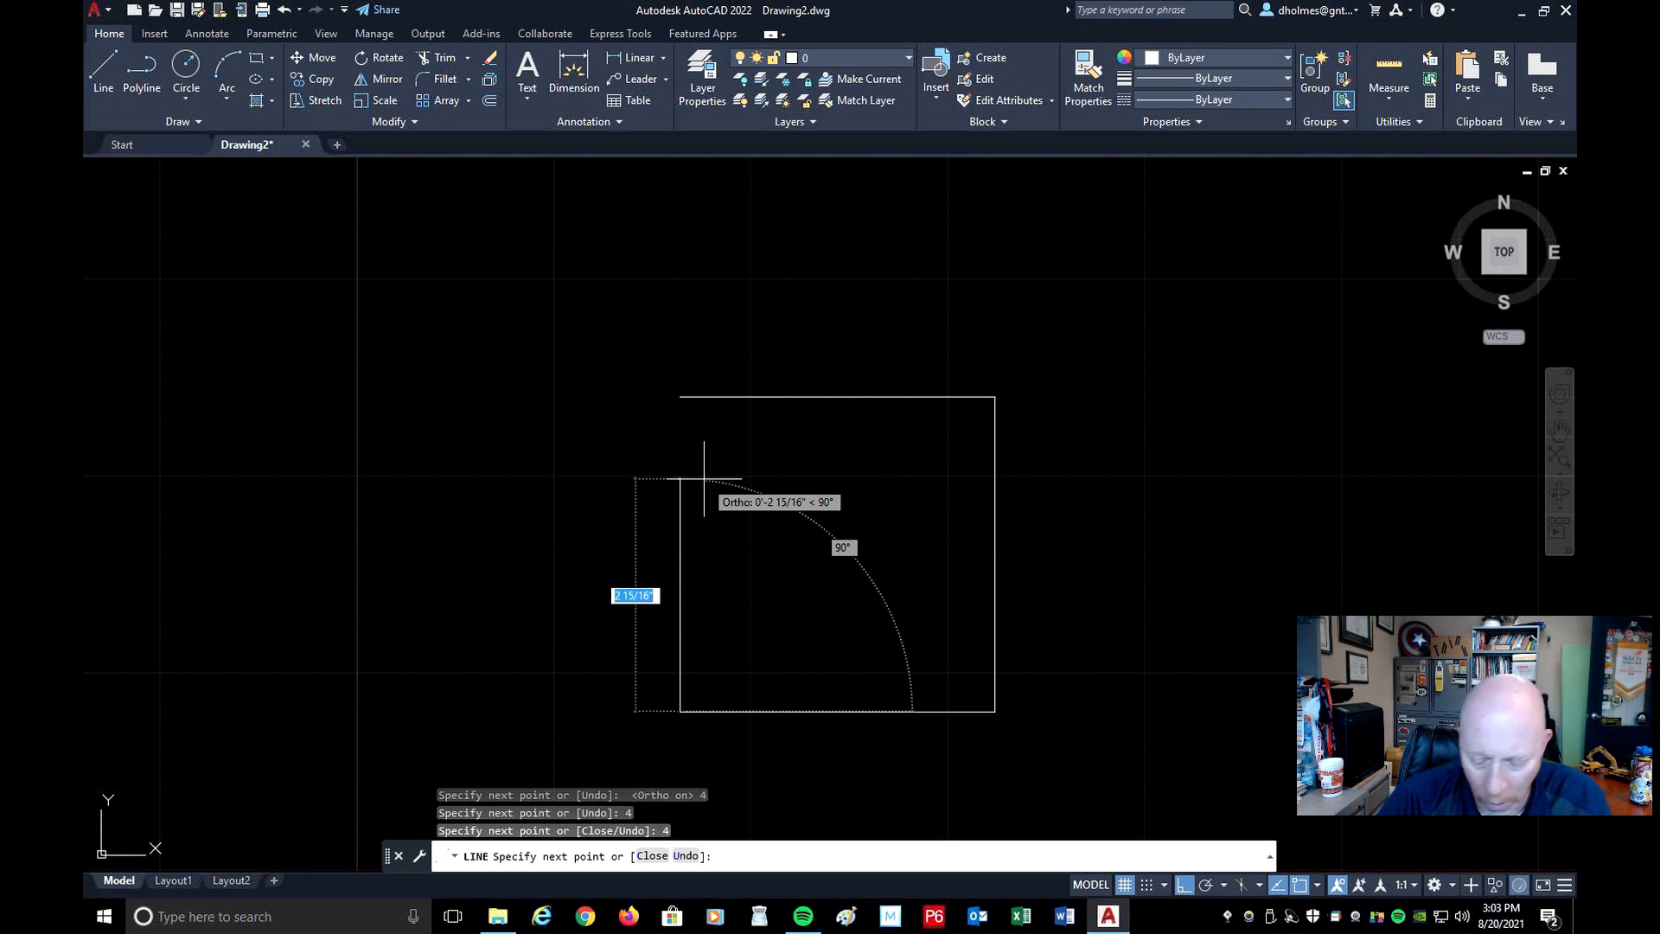
{"action": "left_click", "coordinate": [679, 397]}
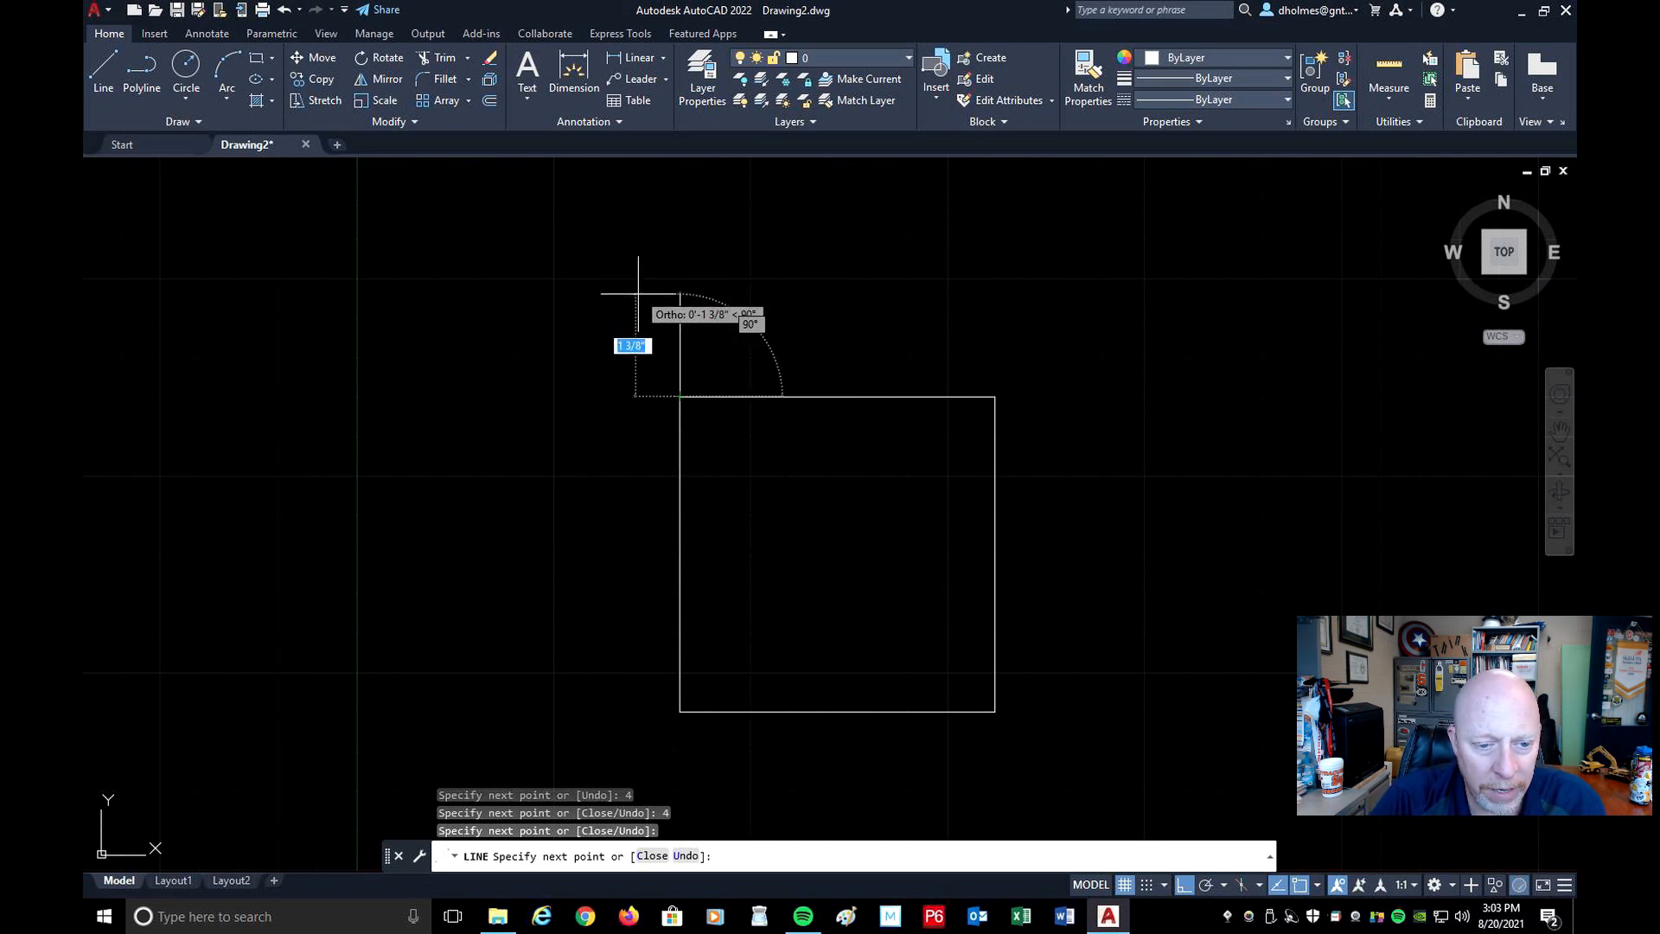
{"action": "key", "text": "Escape"}
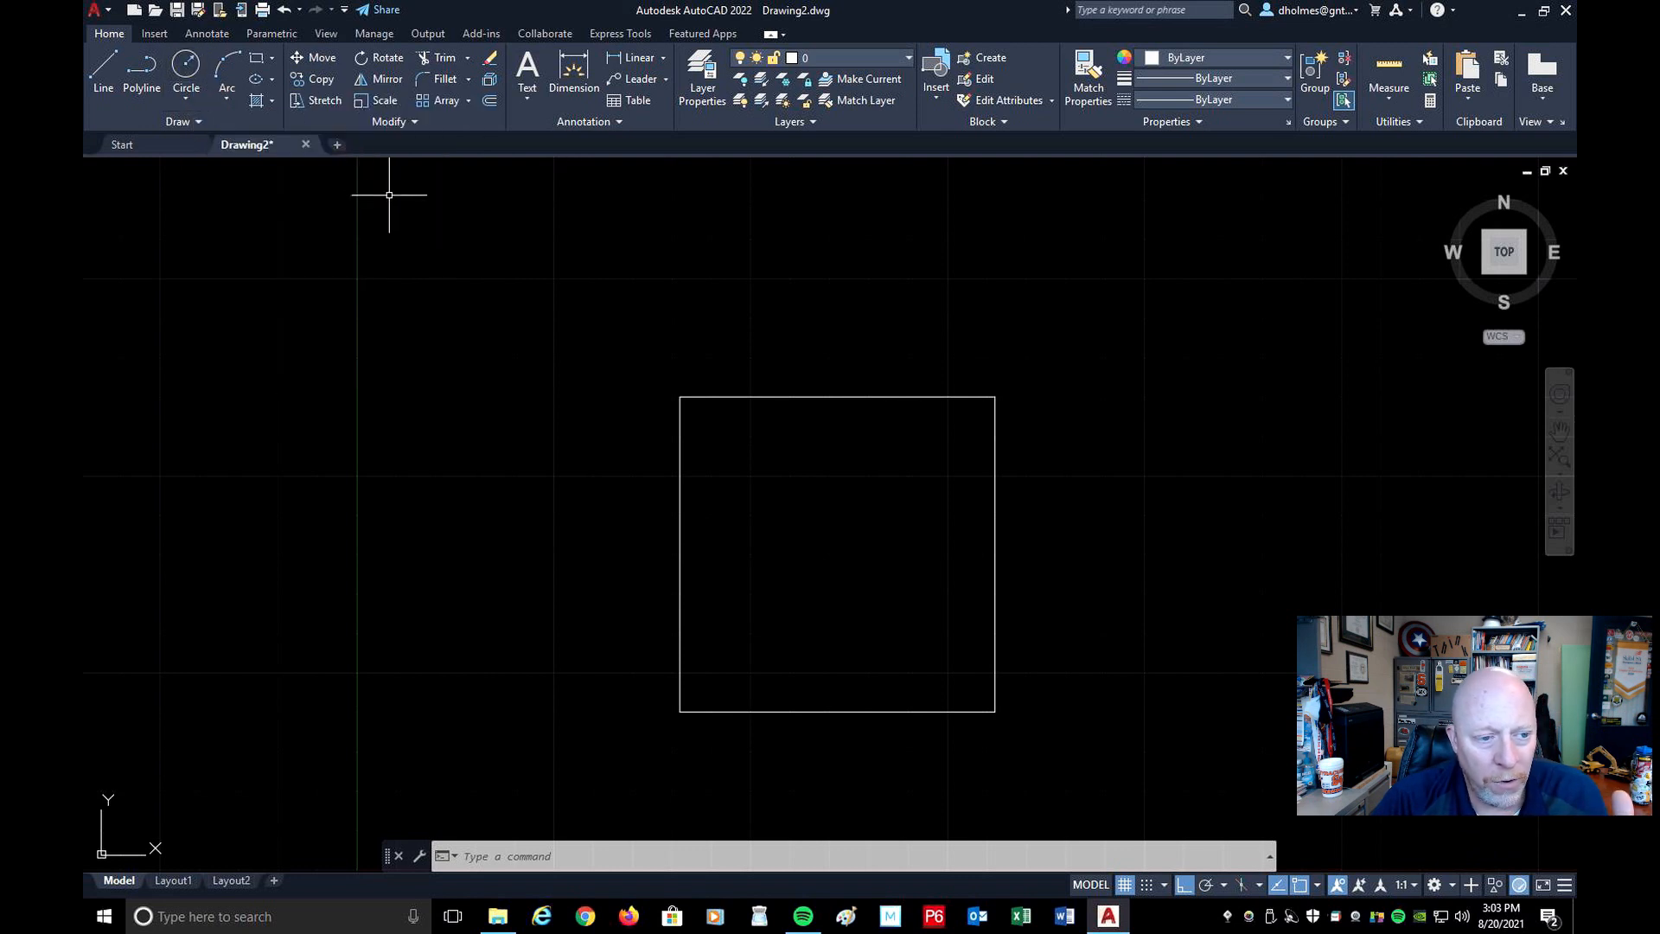
{"action": "left_click", "coordinate": [189, 71]}
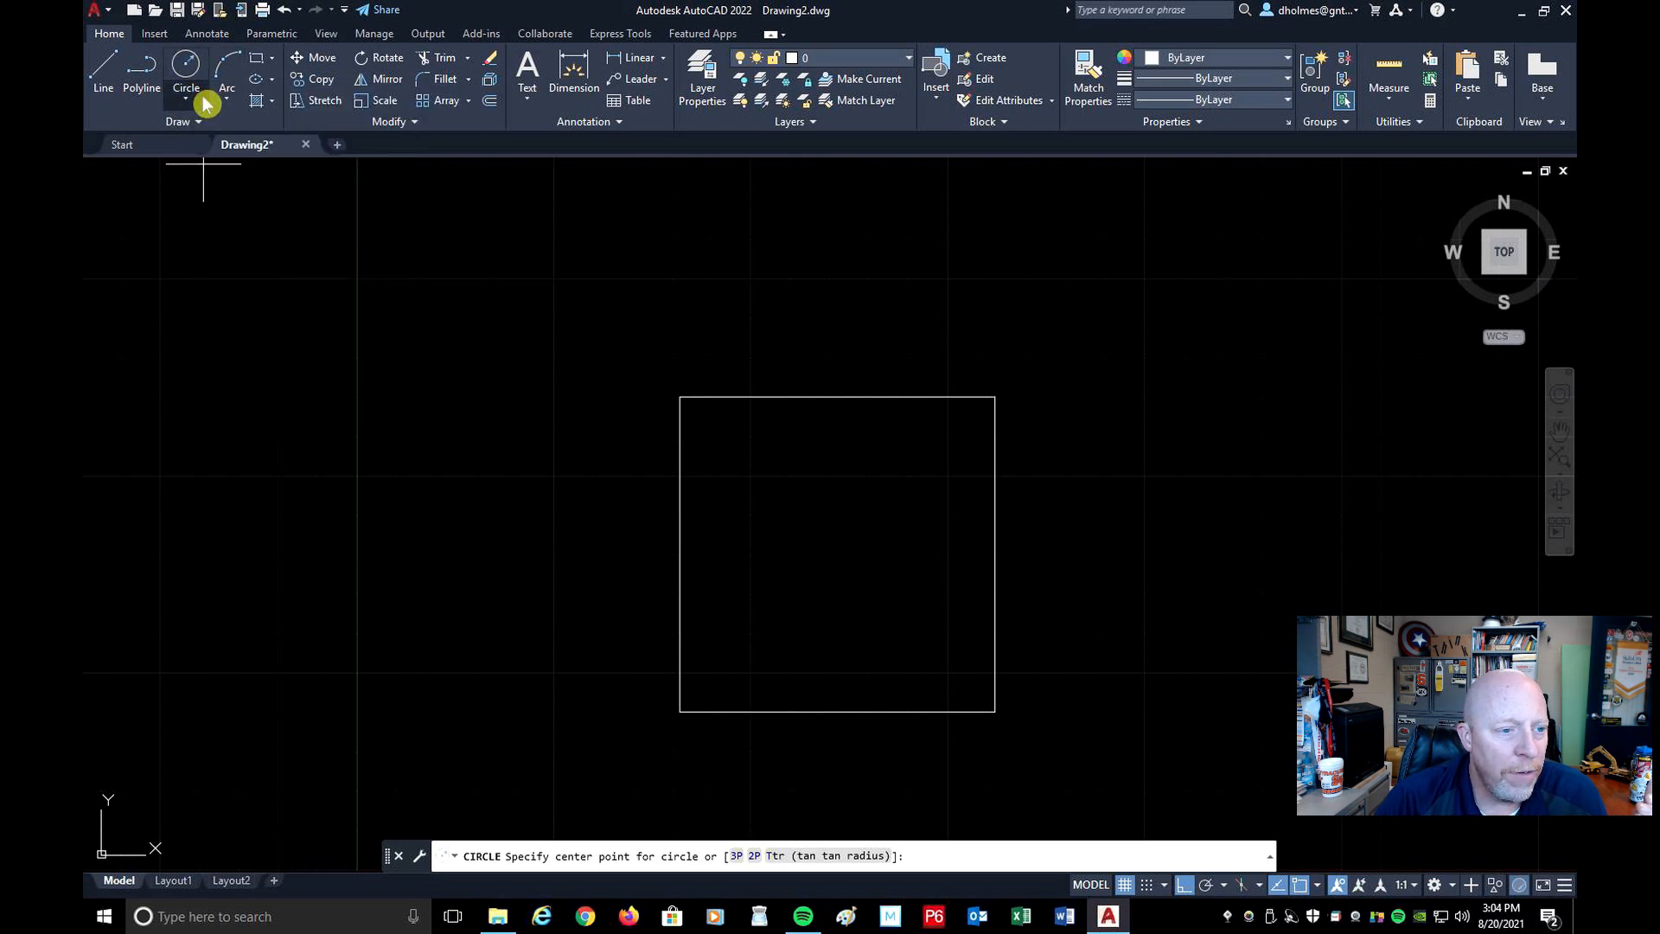
{"action": "left_click", "coordinate": [187, 100]}
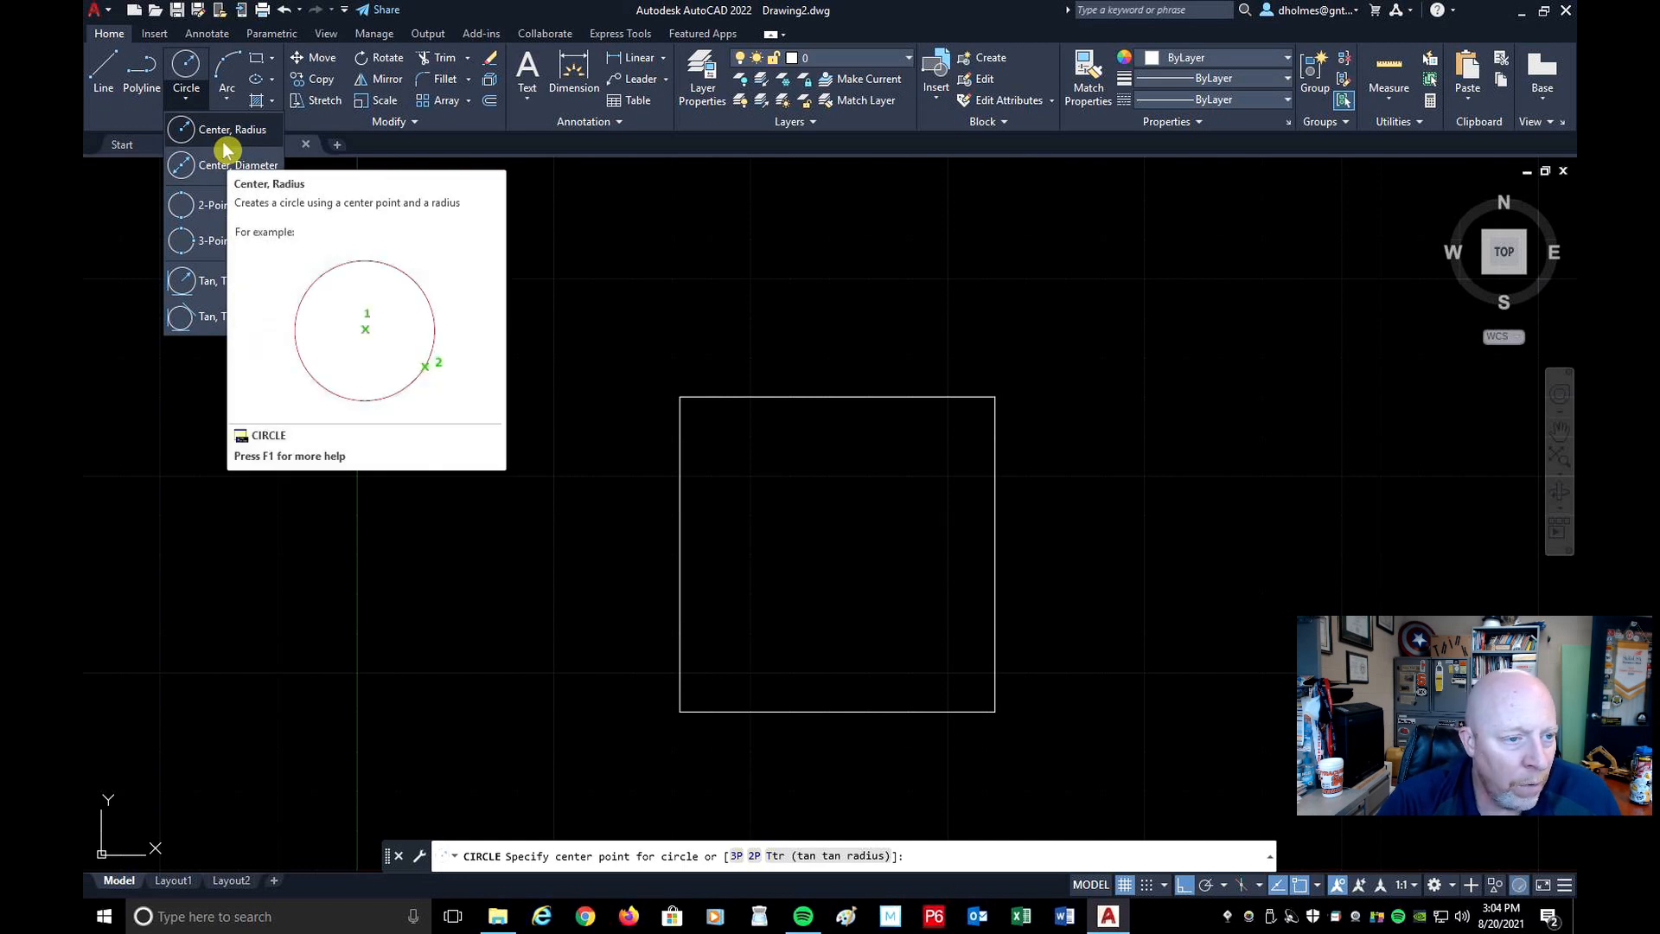
{"action": "left_click", "coordinate": [186, 66]}
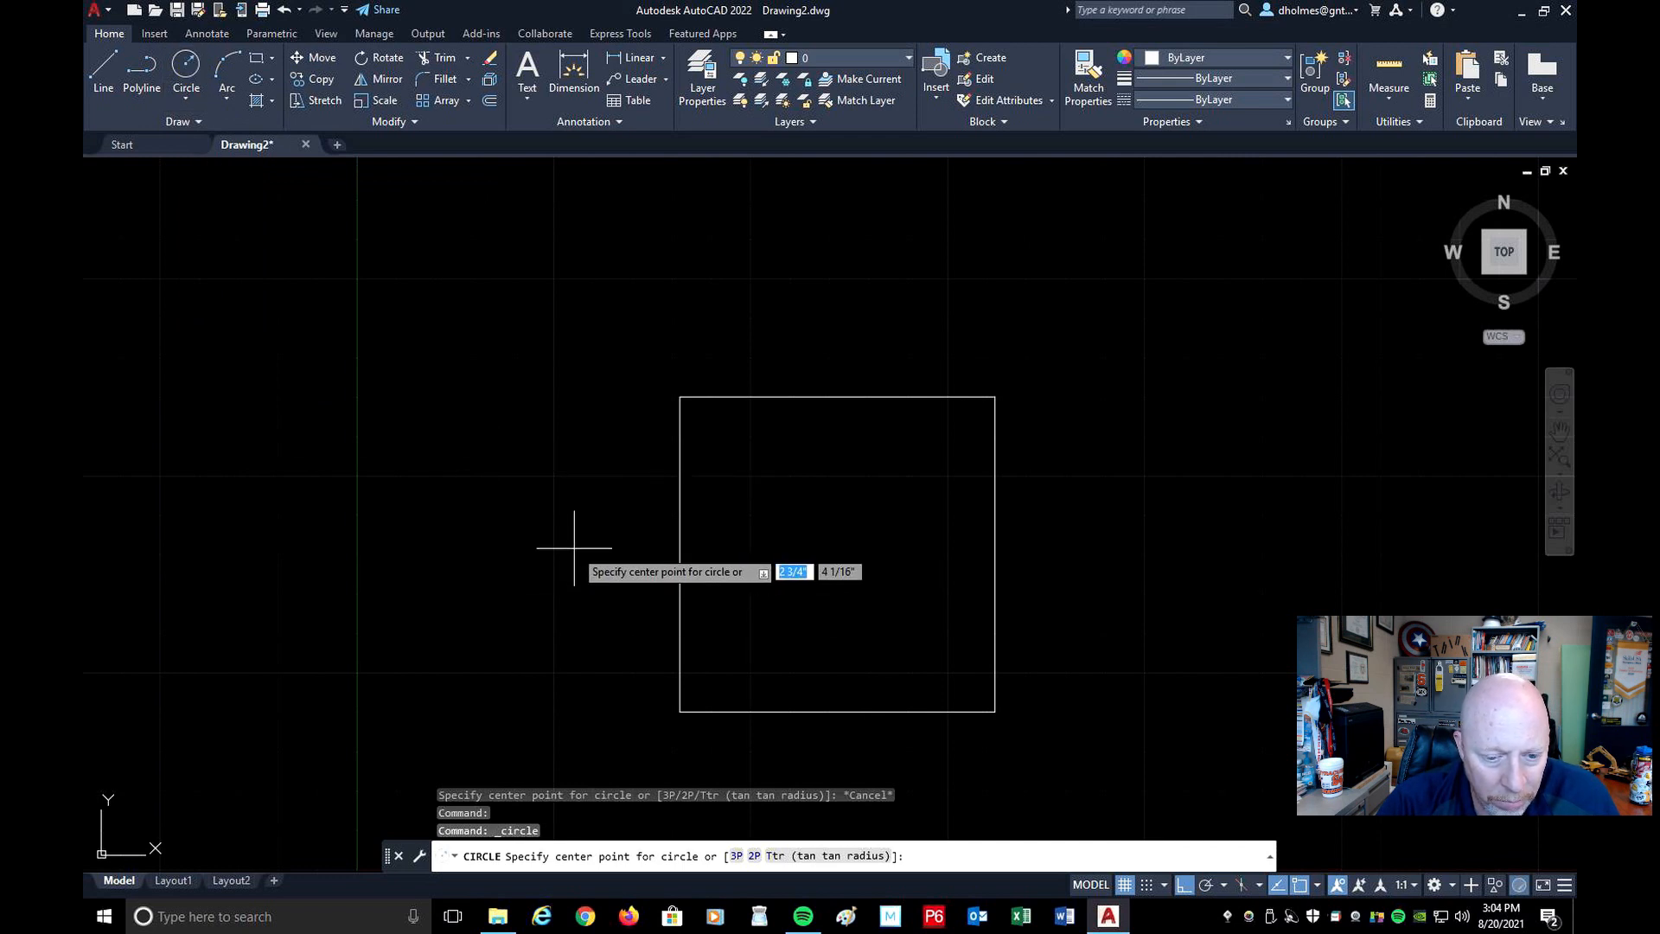
Draw a Center, Radius circle on the square's top-right corner, using the Diameter option with a diameter of 3 inches.
{"action": "left_click", "coordinate": [186, 95]}
{"action": "left_click", "coordinate": [197, 130]}
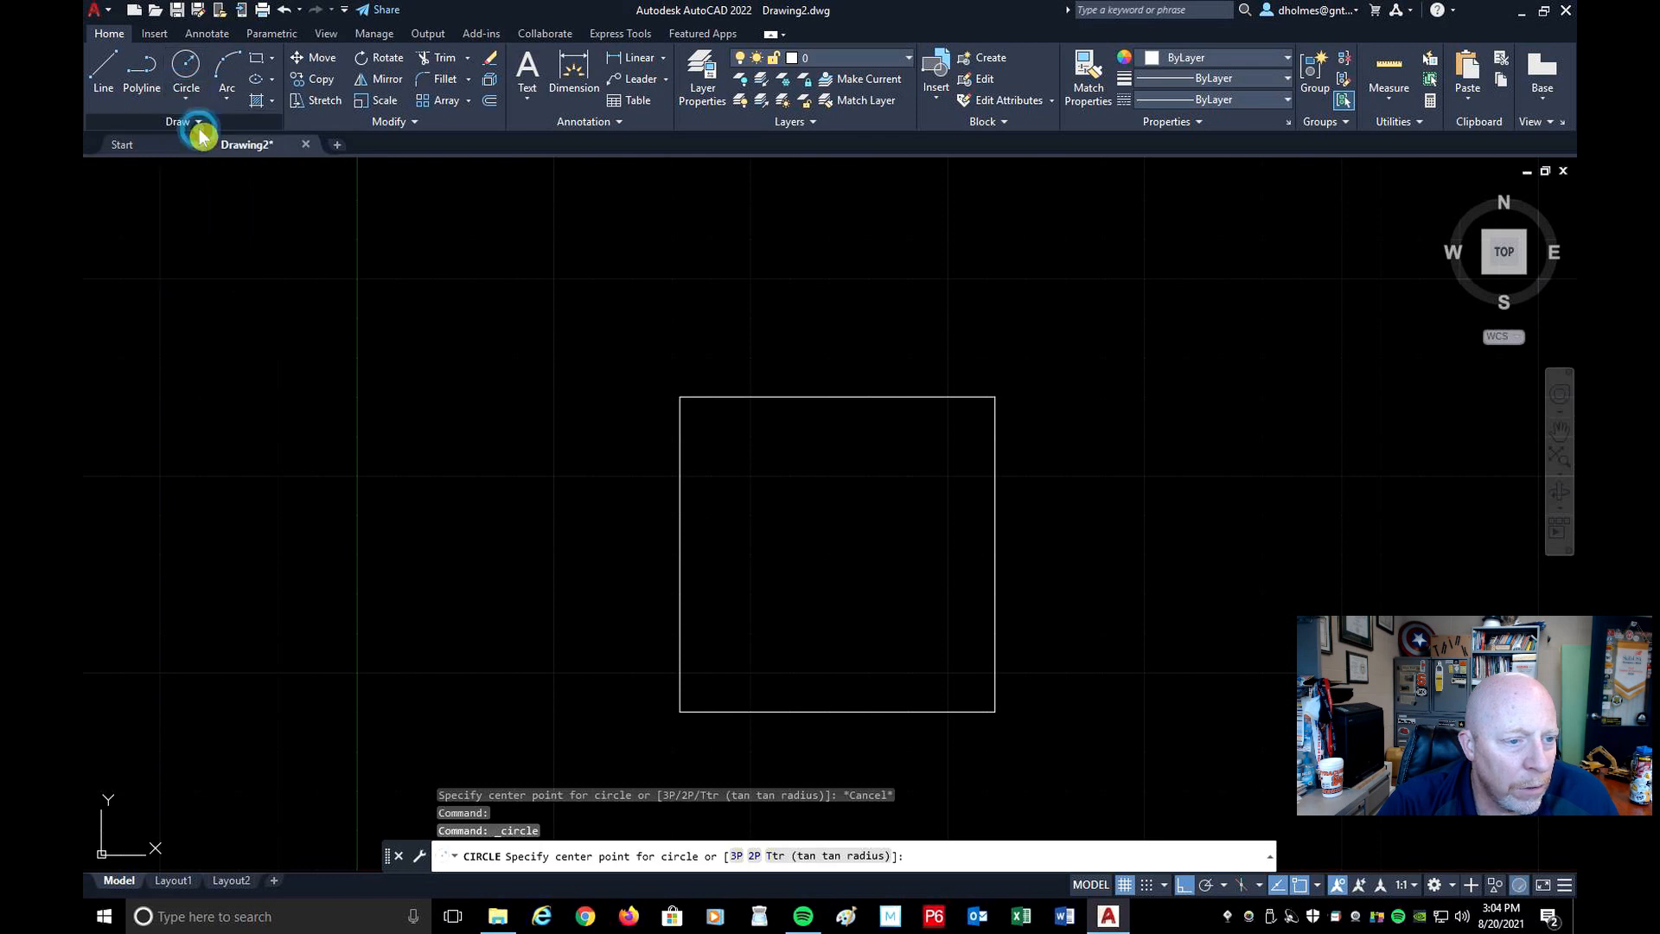
{"action": "left_click", "coordinate": [994, 396]}
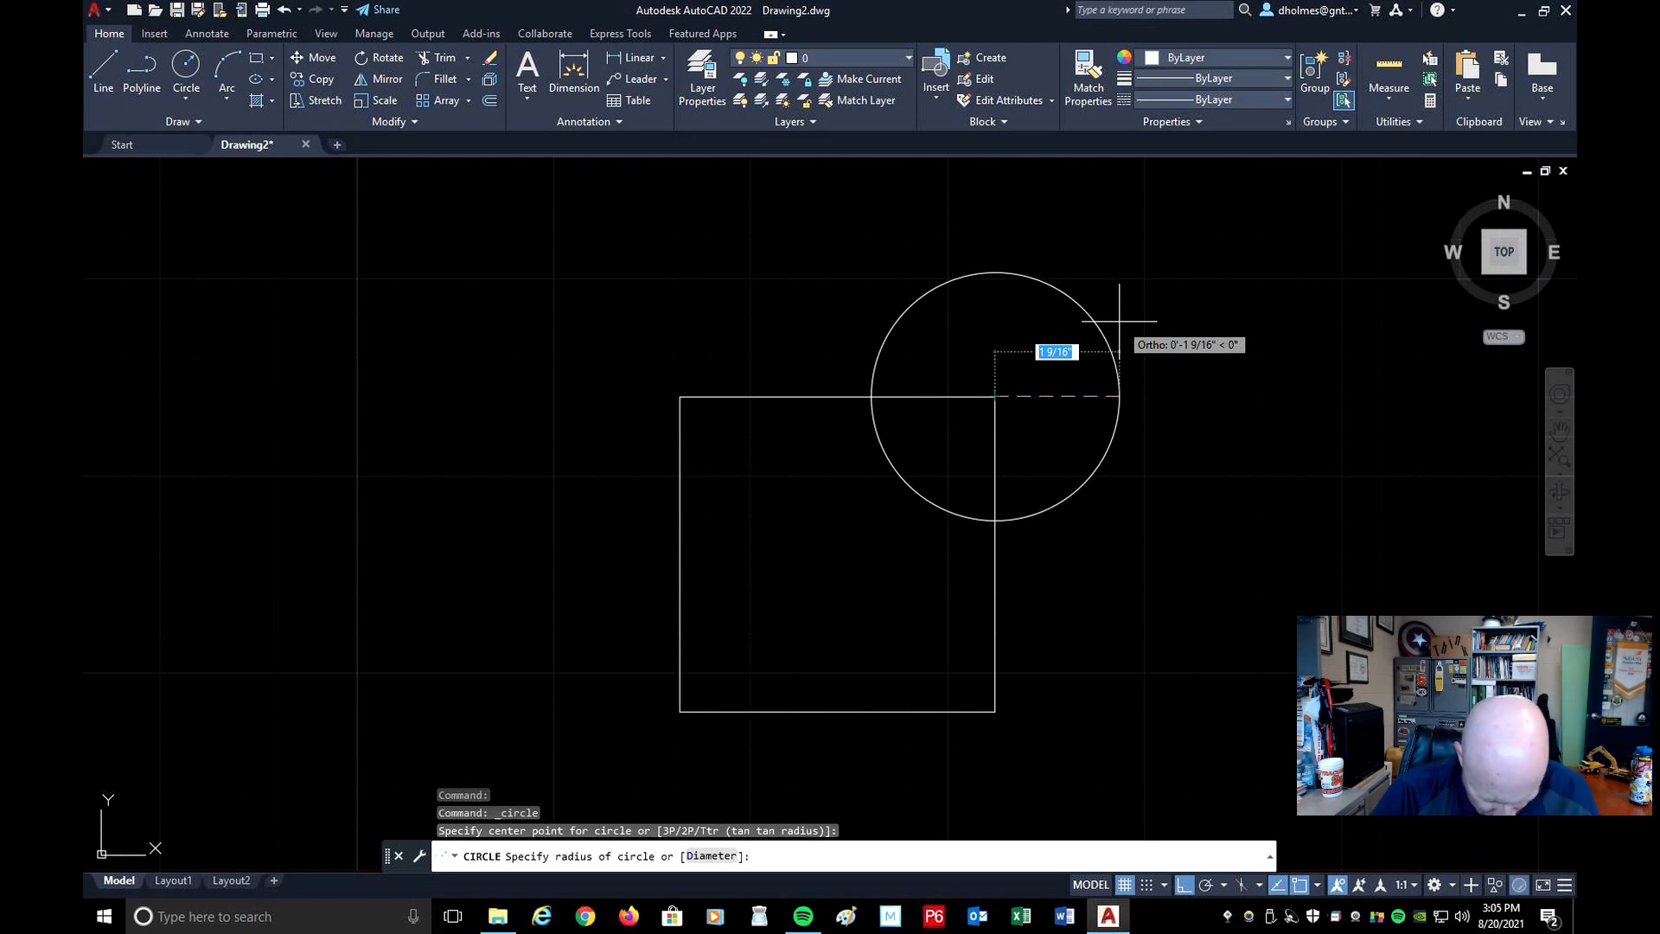
{"action": "type", "text": "d"}
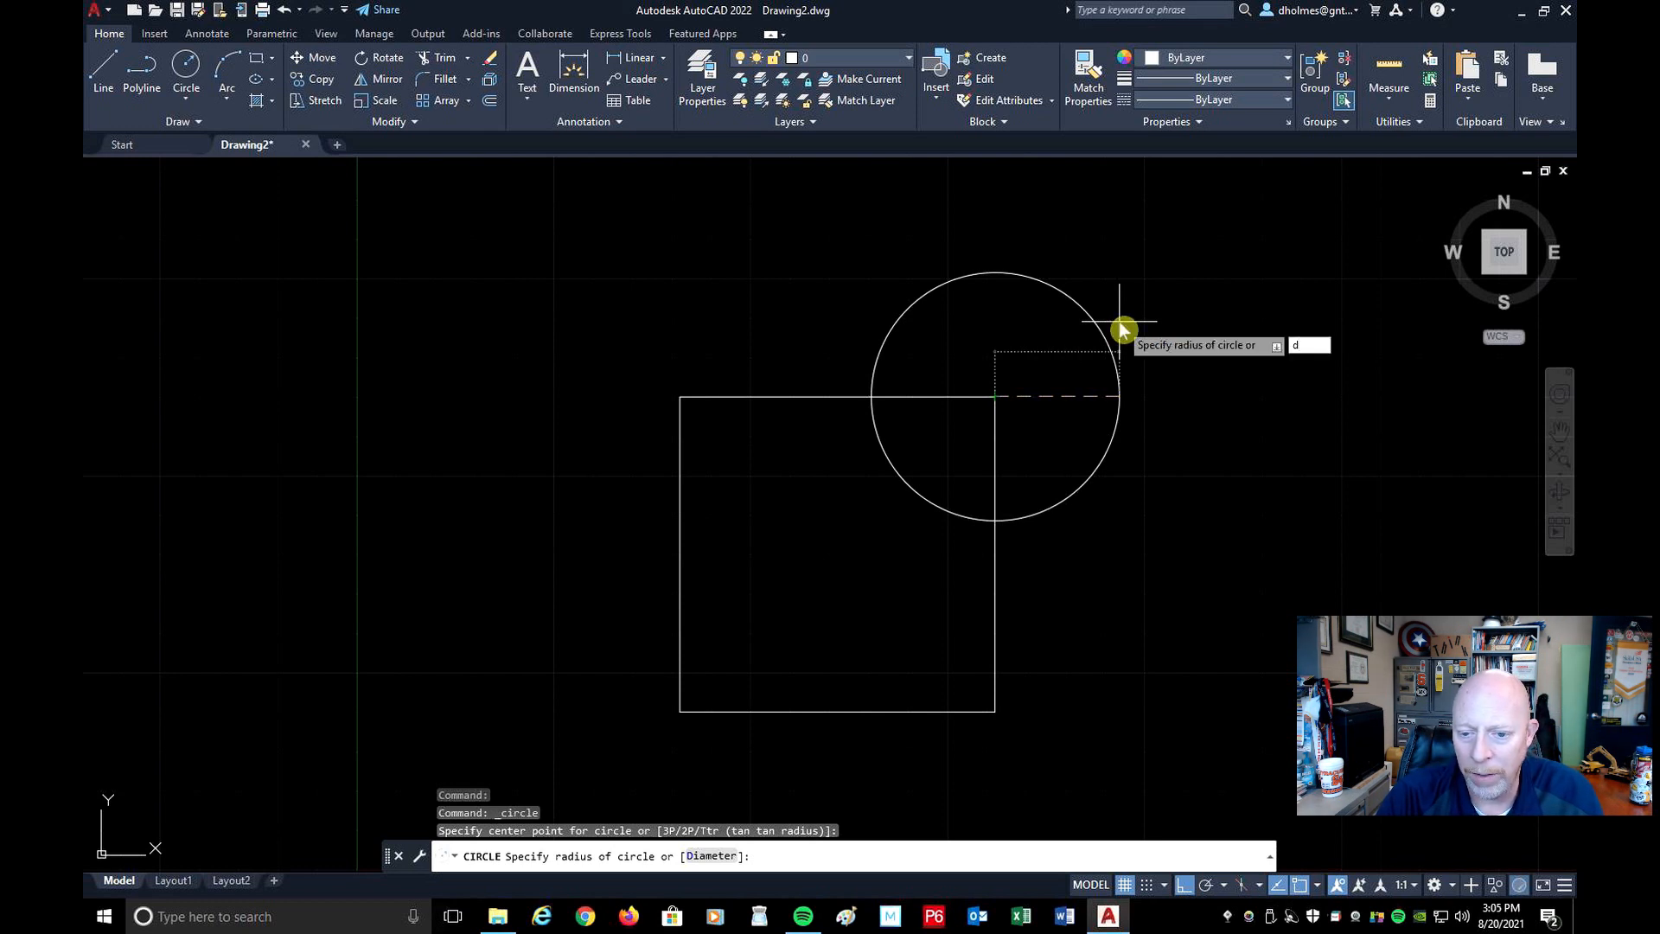
{"action": "key", "text": "Return"}
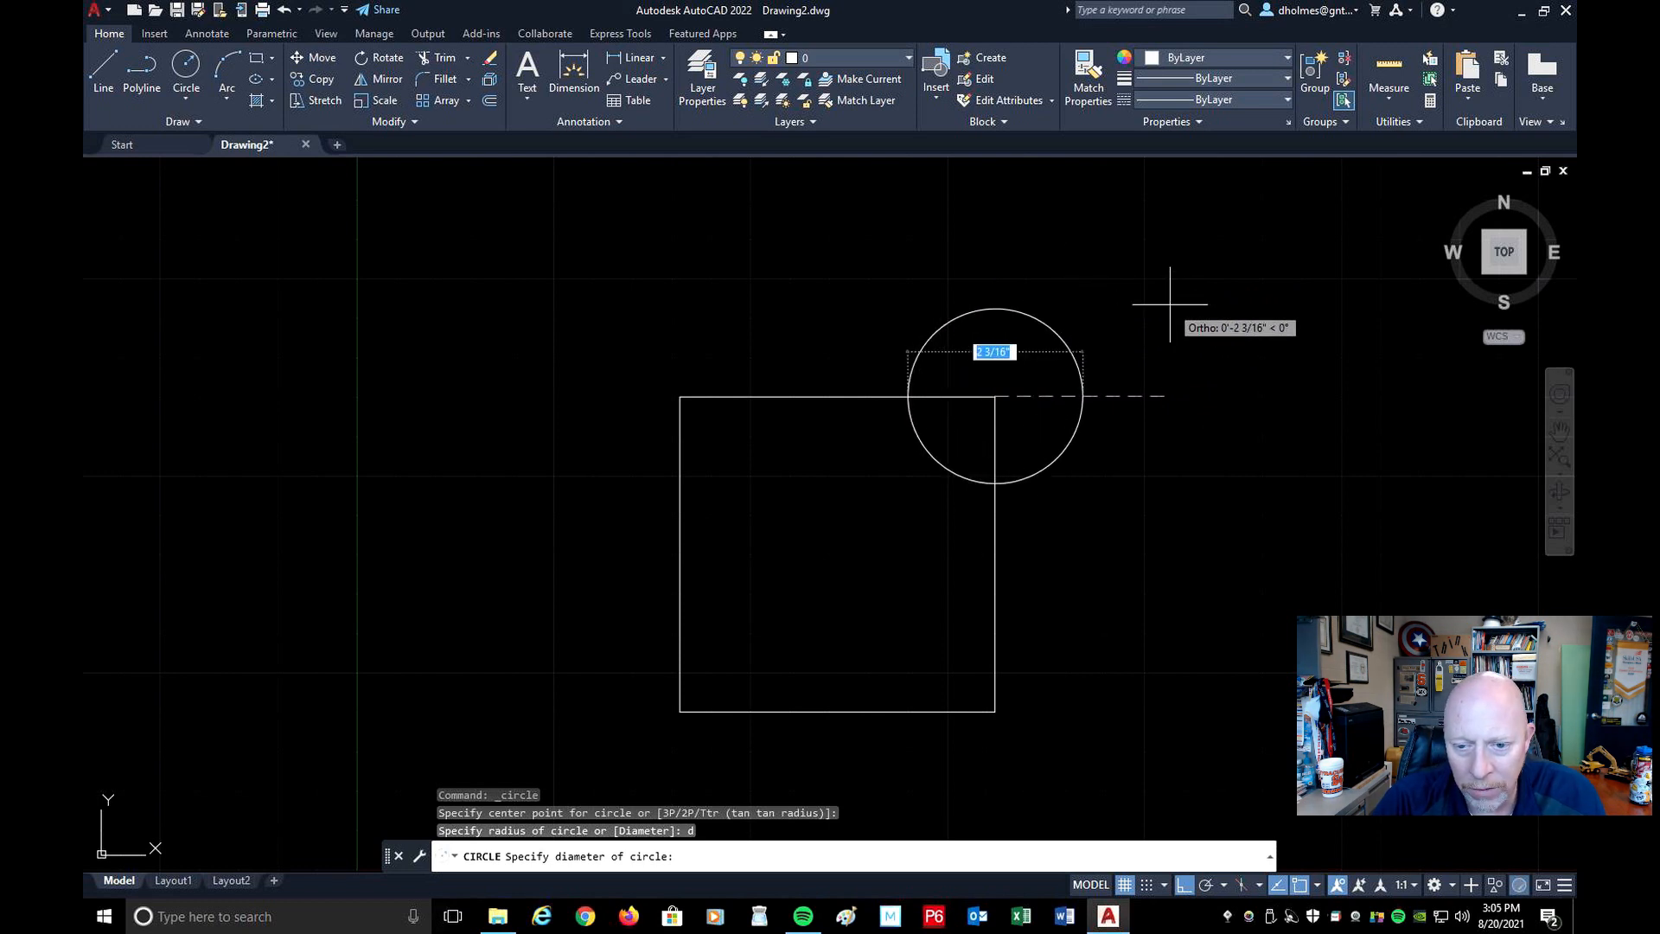
{"action": "type", "text": "3"}
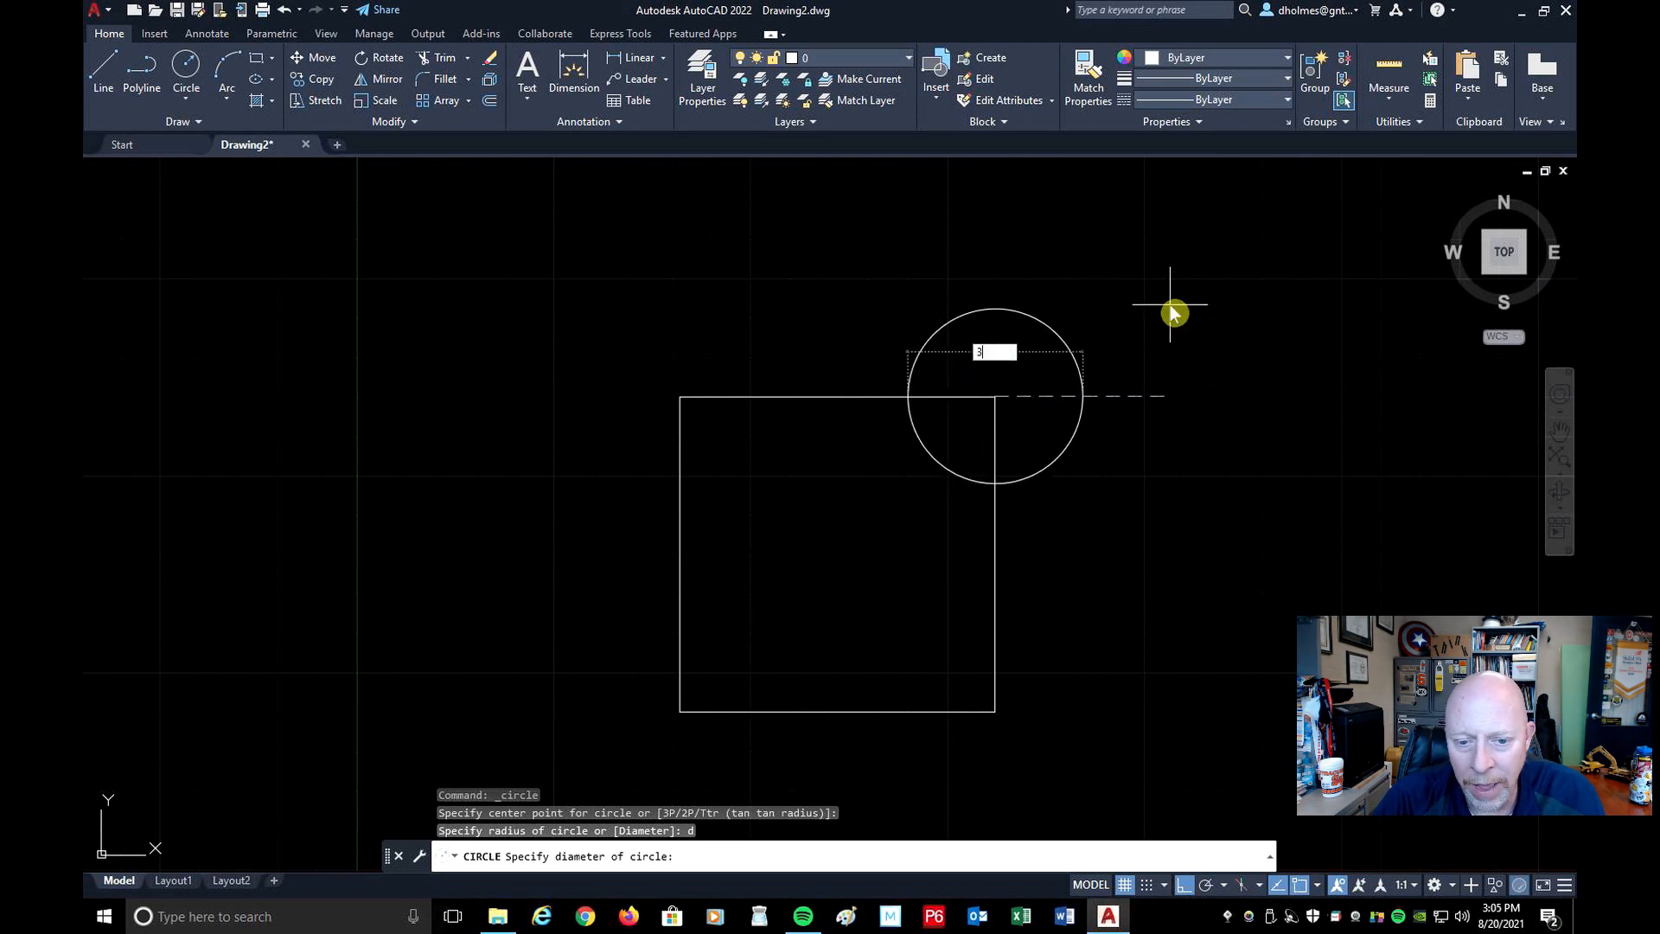
{"action": "key", "text": "Return"}
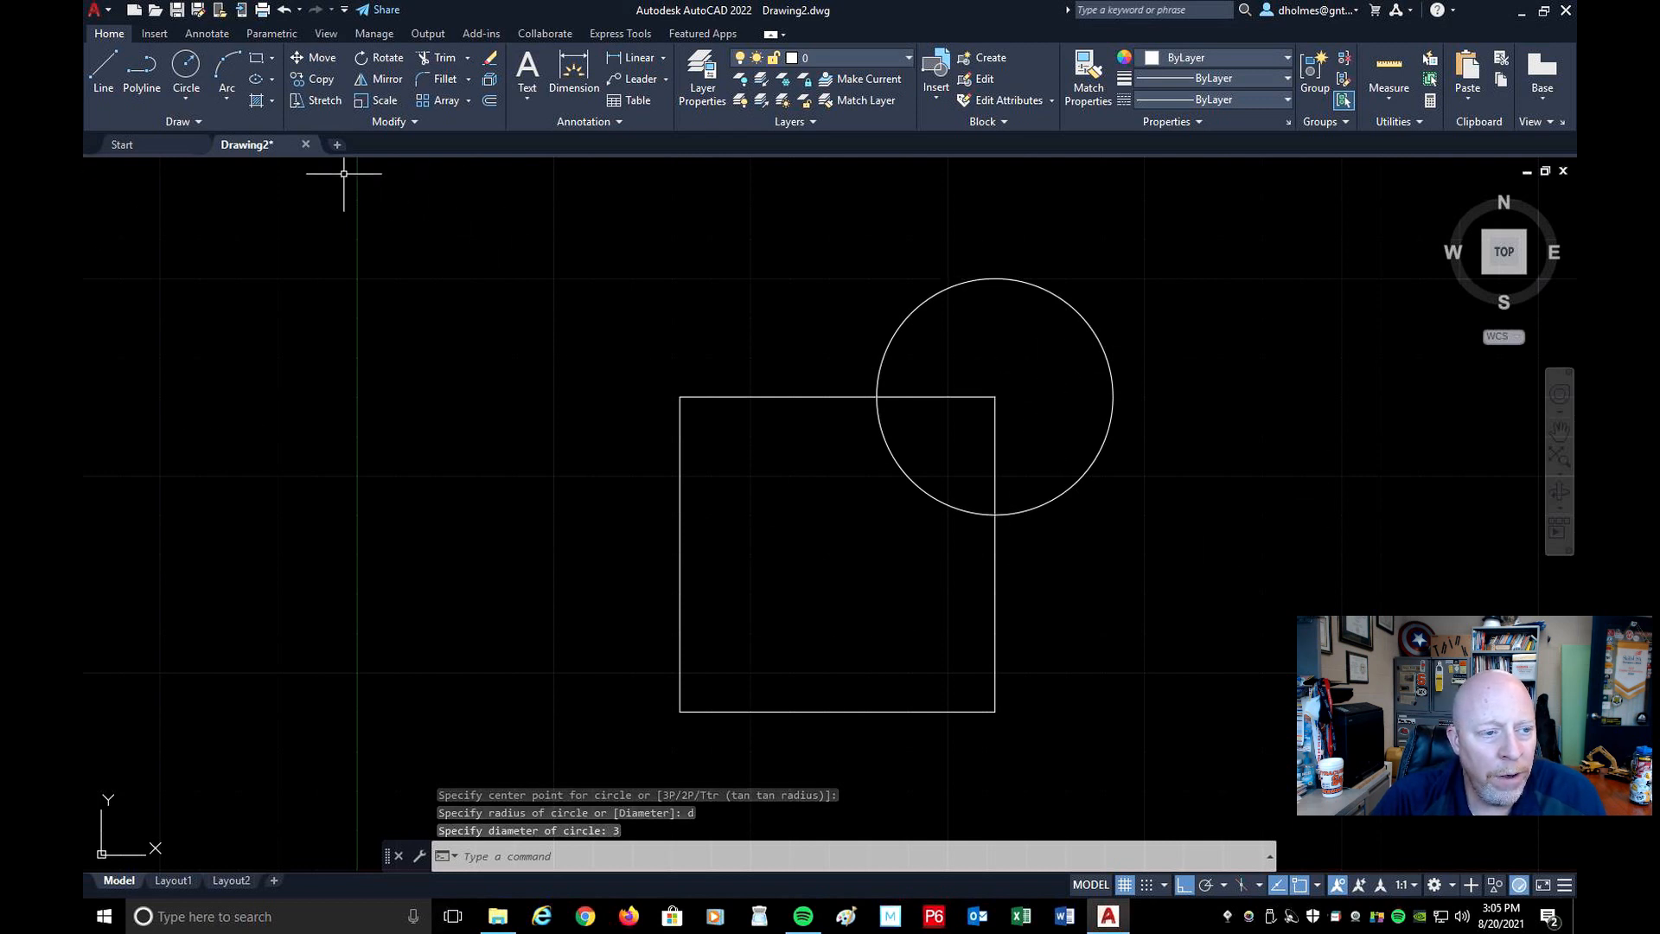
Draw a second circle centered on the square's top-right corner, using the Diameter option with a diameter of 5 inches.
{"action": "left_click", "coordinate": [183, 65]}
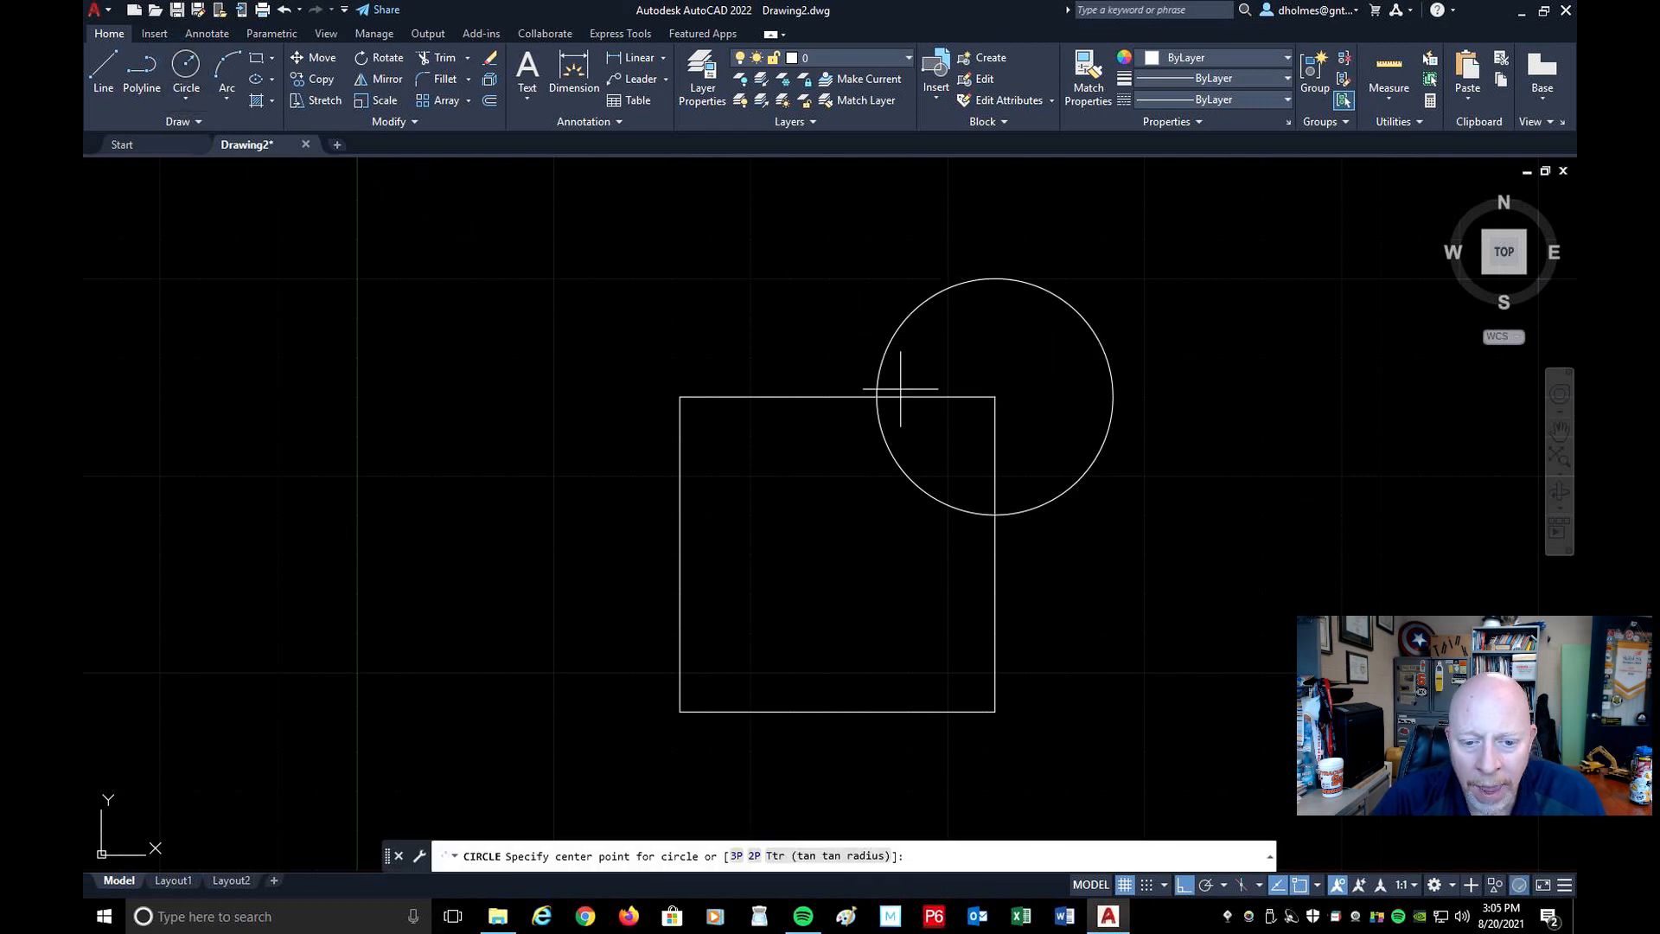
{"action": "left_click", "coordinate": [995, 396]}
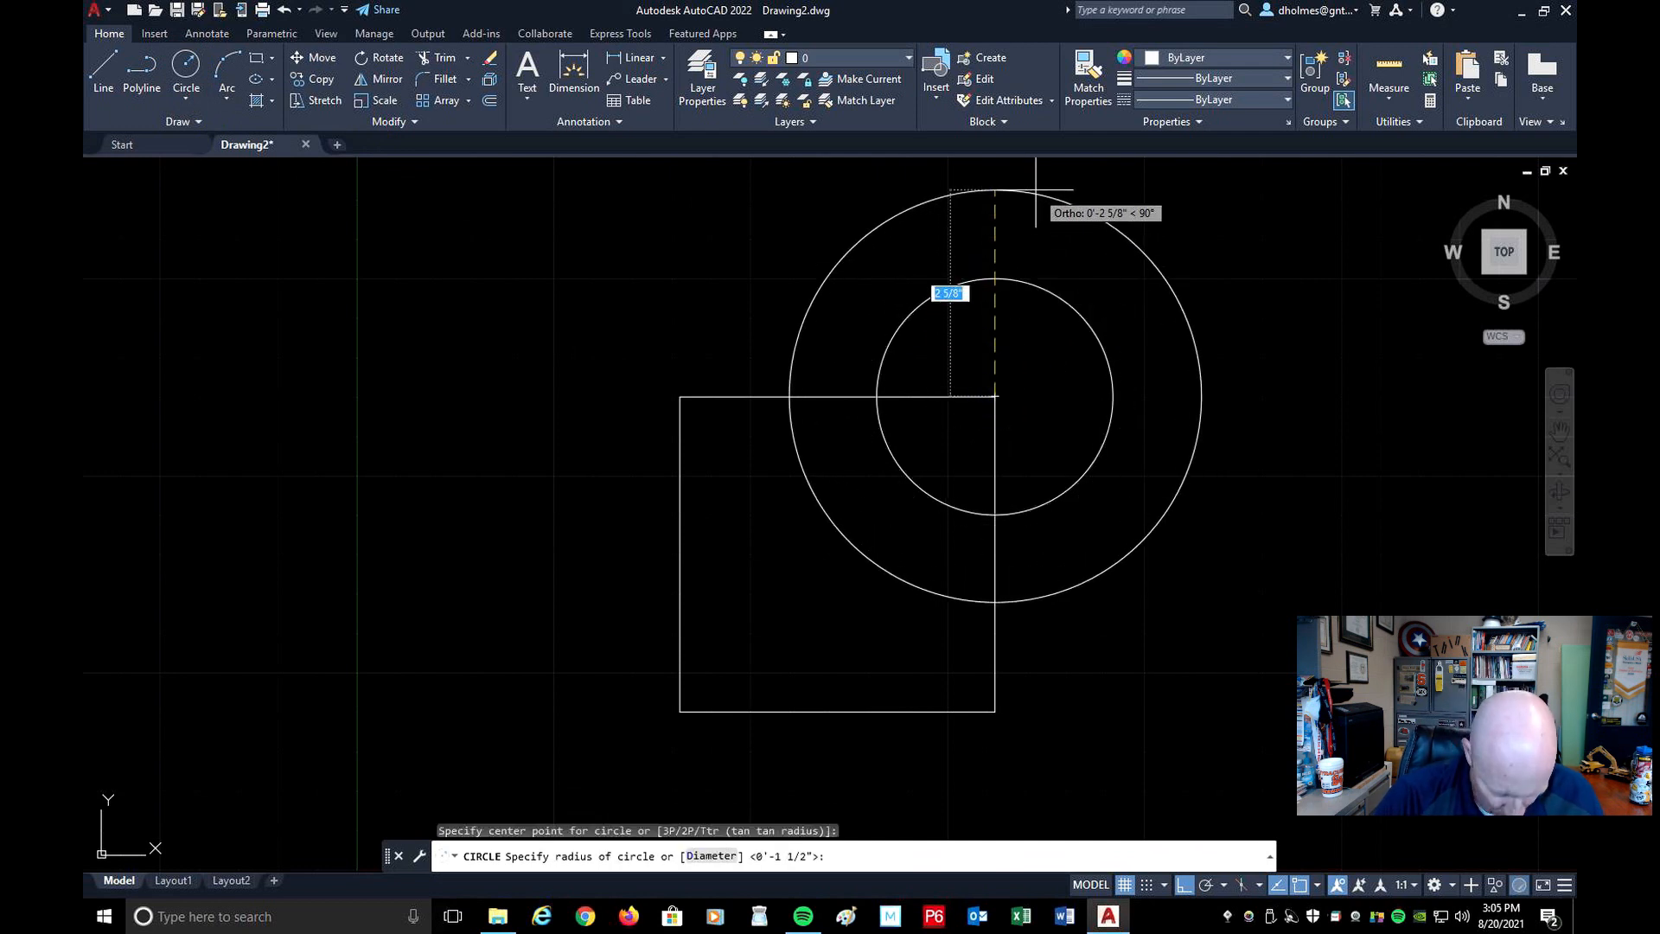
{"action": "type", "text": "d"}
{"action": "key", "text": "Return"}
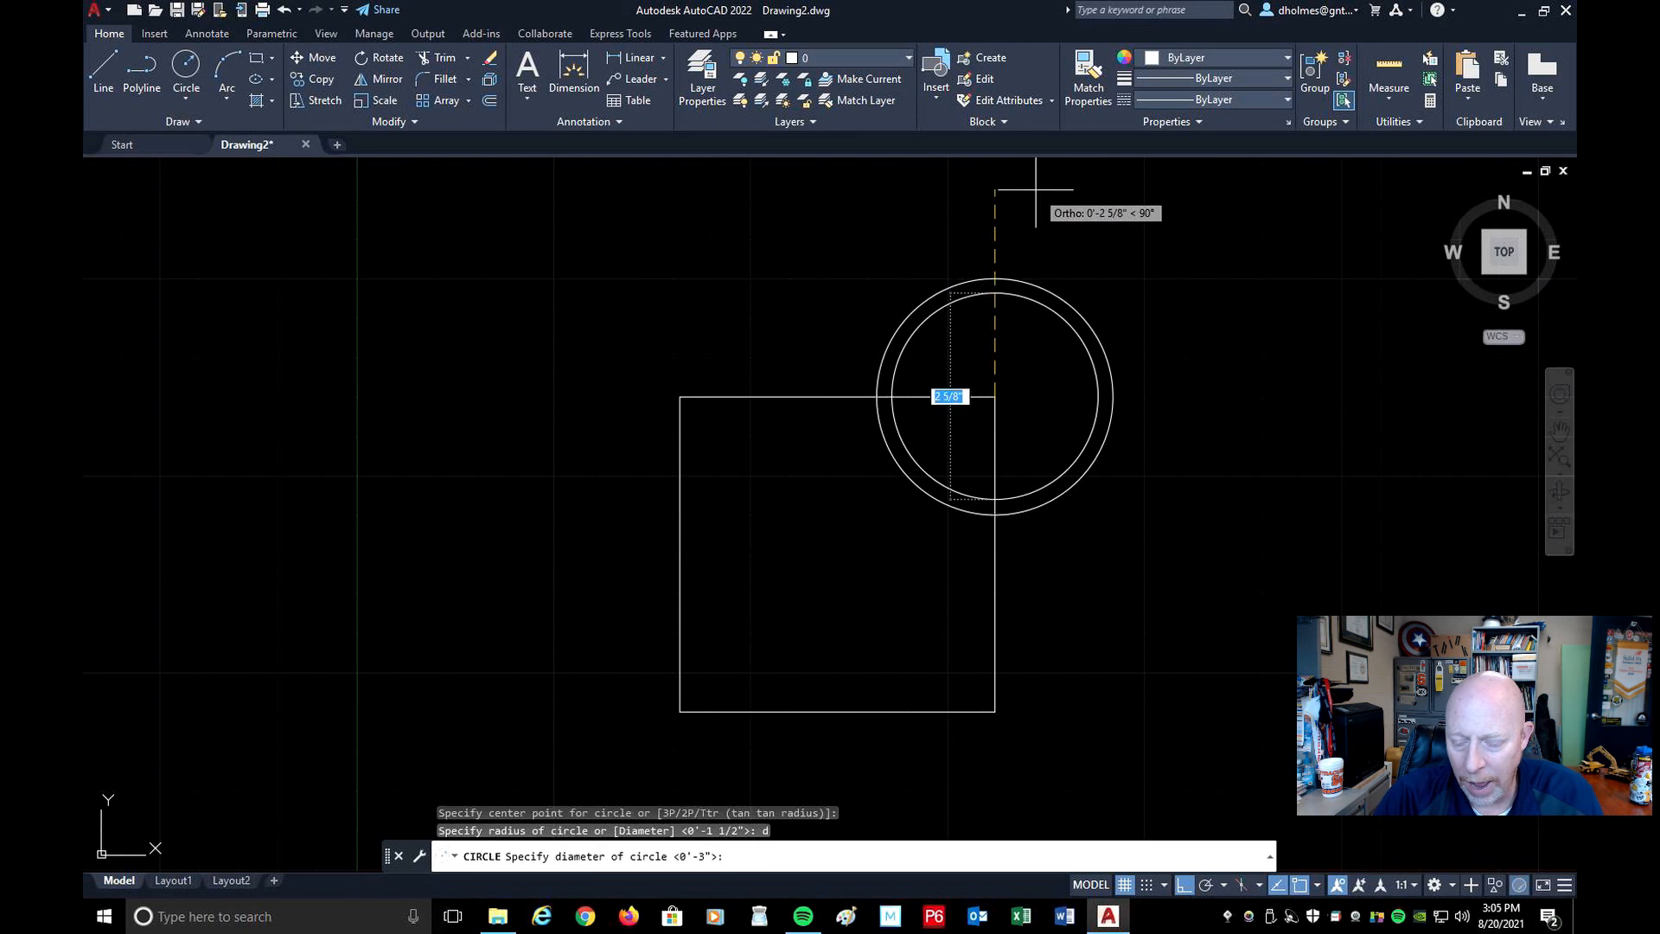
{"action": "type", "text": "5"}
{"action": "key", "text": "Return"}
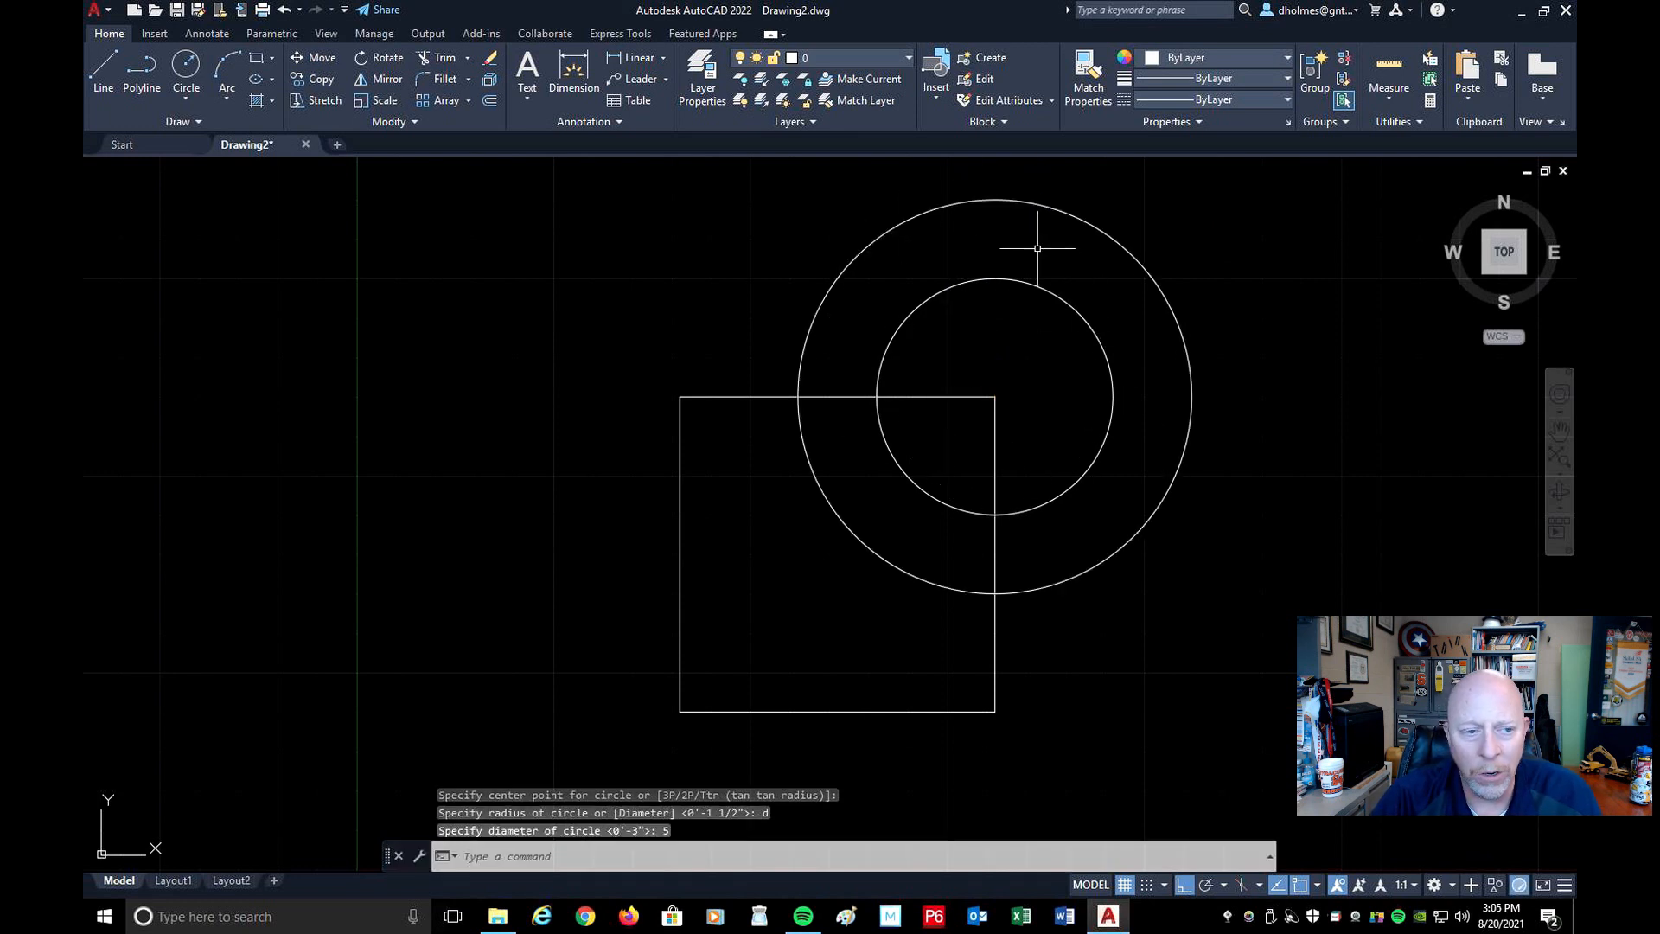
Draw a third circle centered on the square's top-right corner, using the Diameter option with a diameter of 4 feet (4').
{"action": "left_click", "coordinate": [184, 73]}
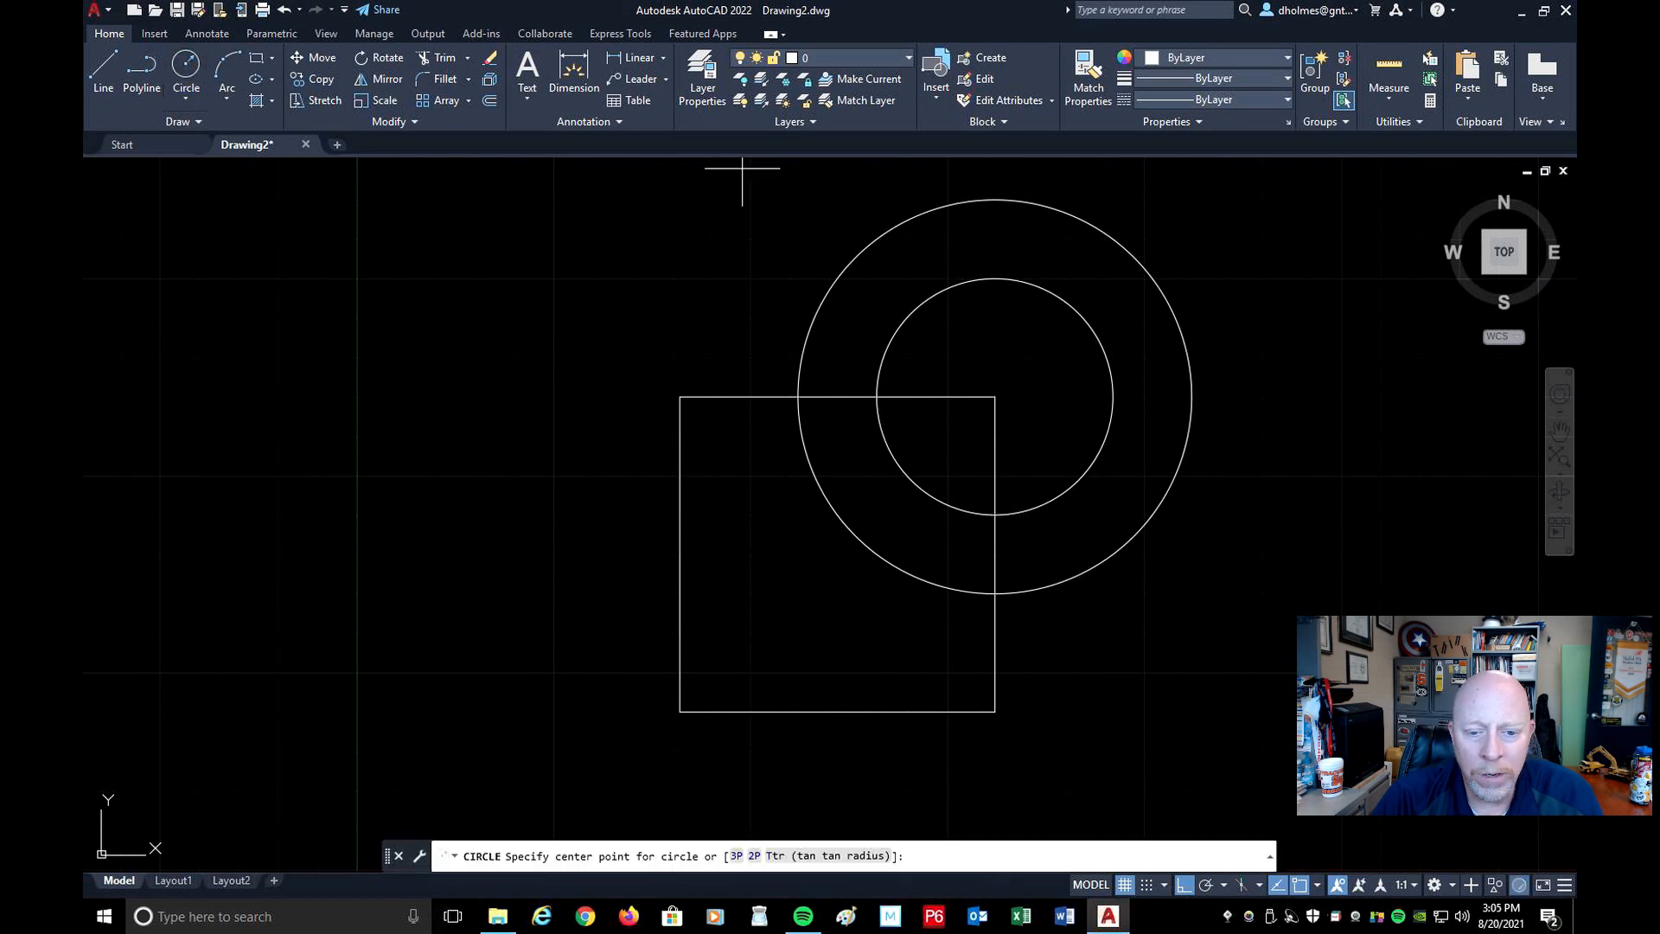
{"action": "left_click", "coordinate": [996, 399]}
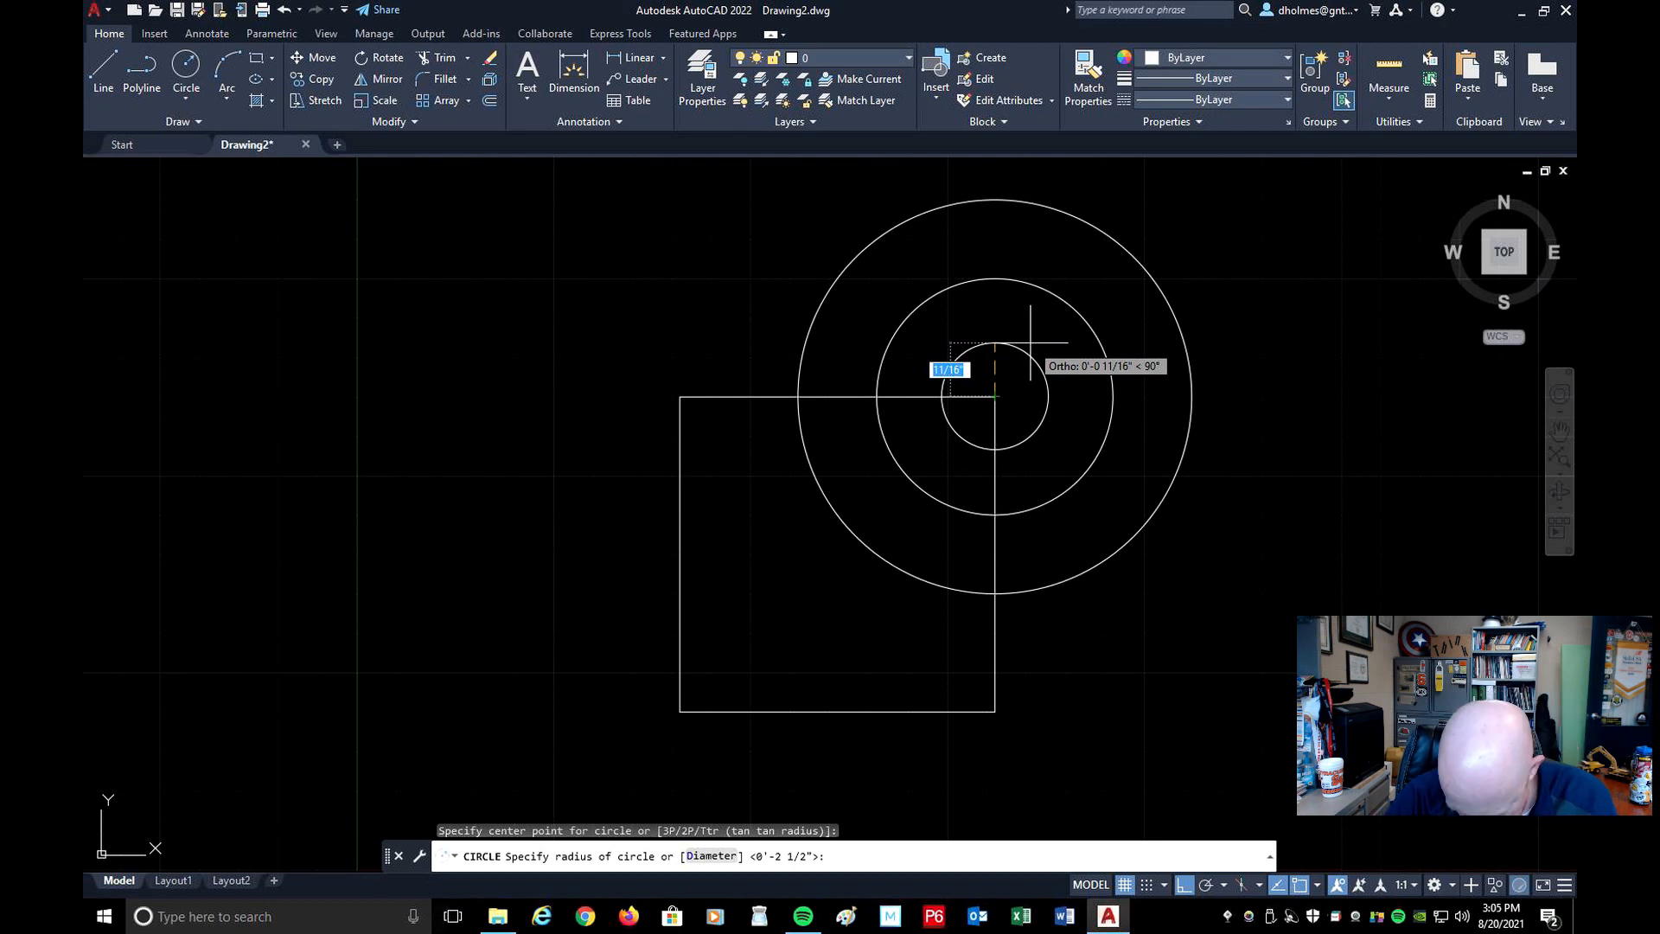
{"action": "type", "text": "d"}
{"action": "key", "text": "Return"}
{"action": "type", "text": "4"}
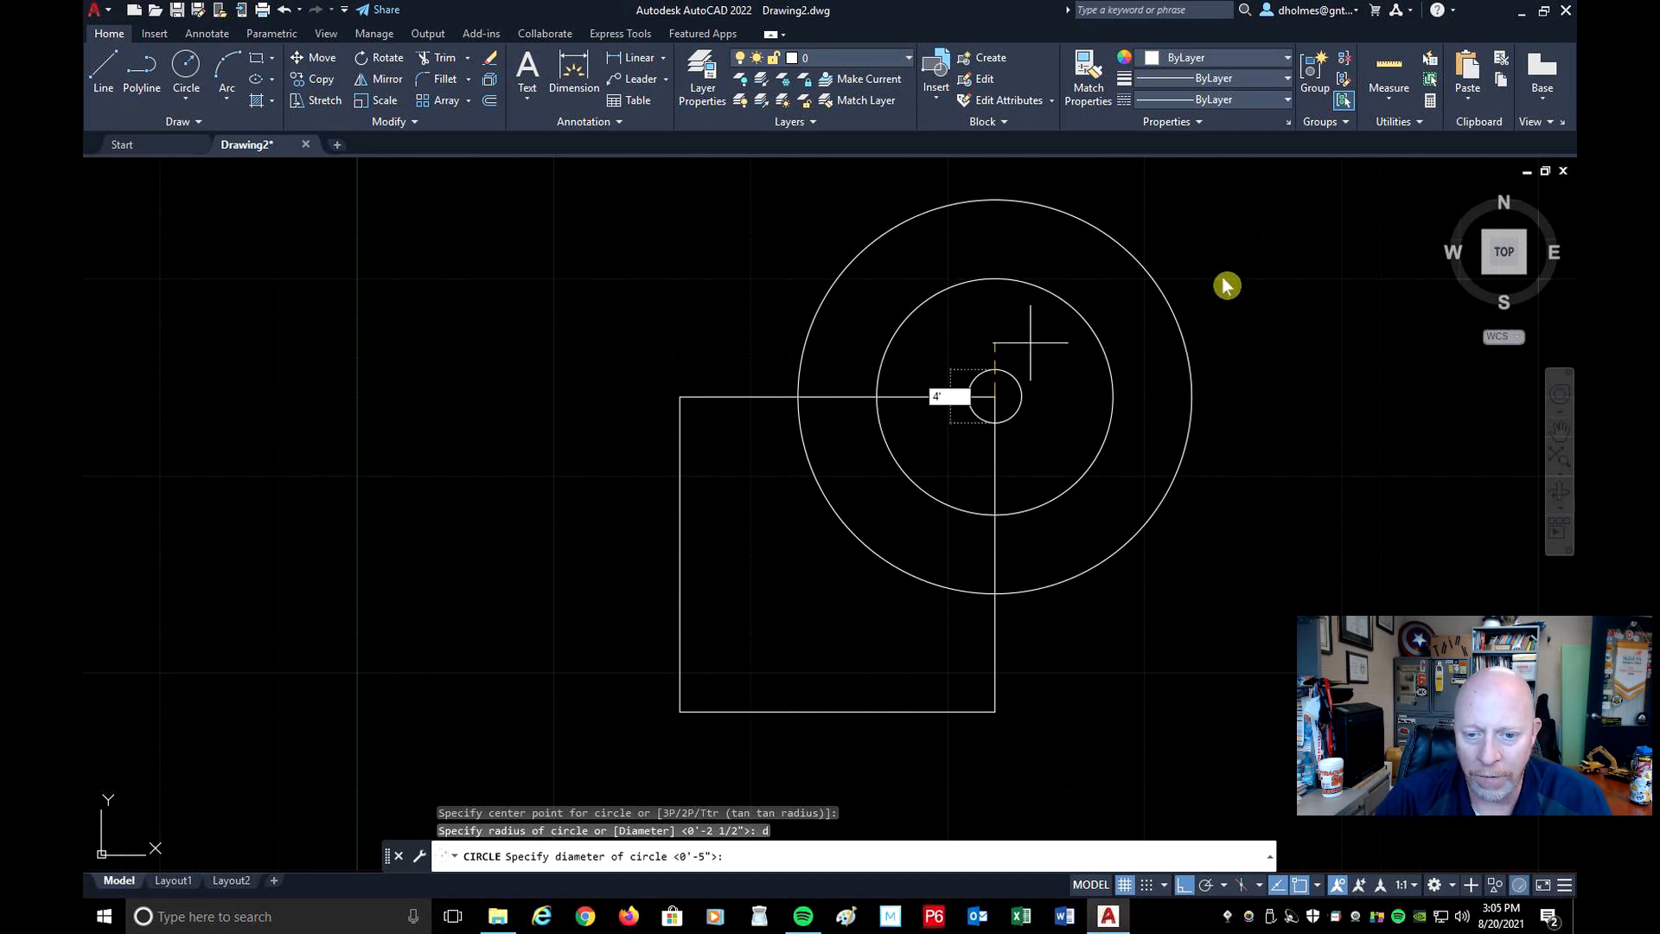
{"action": "key", "text": "Return"}
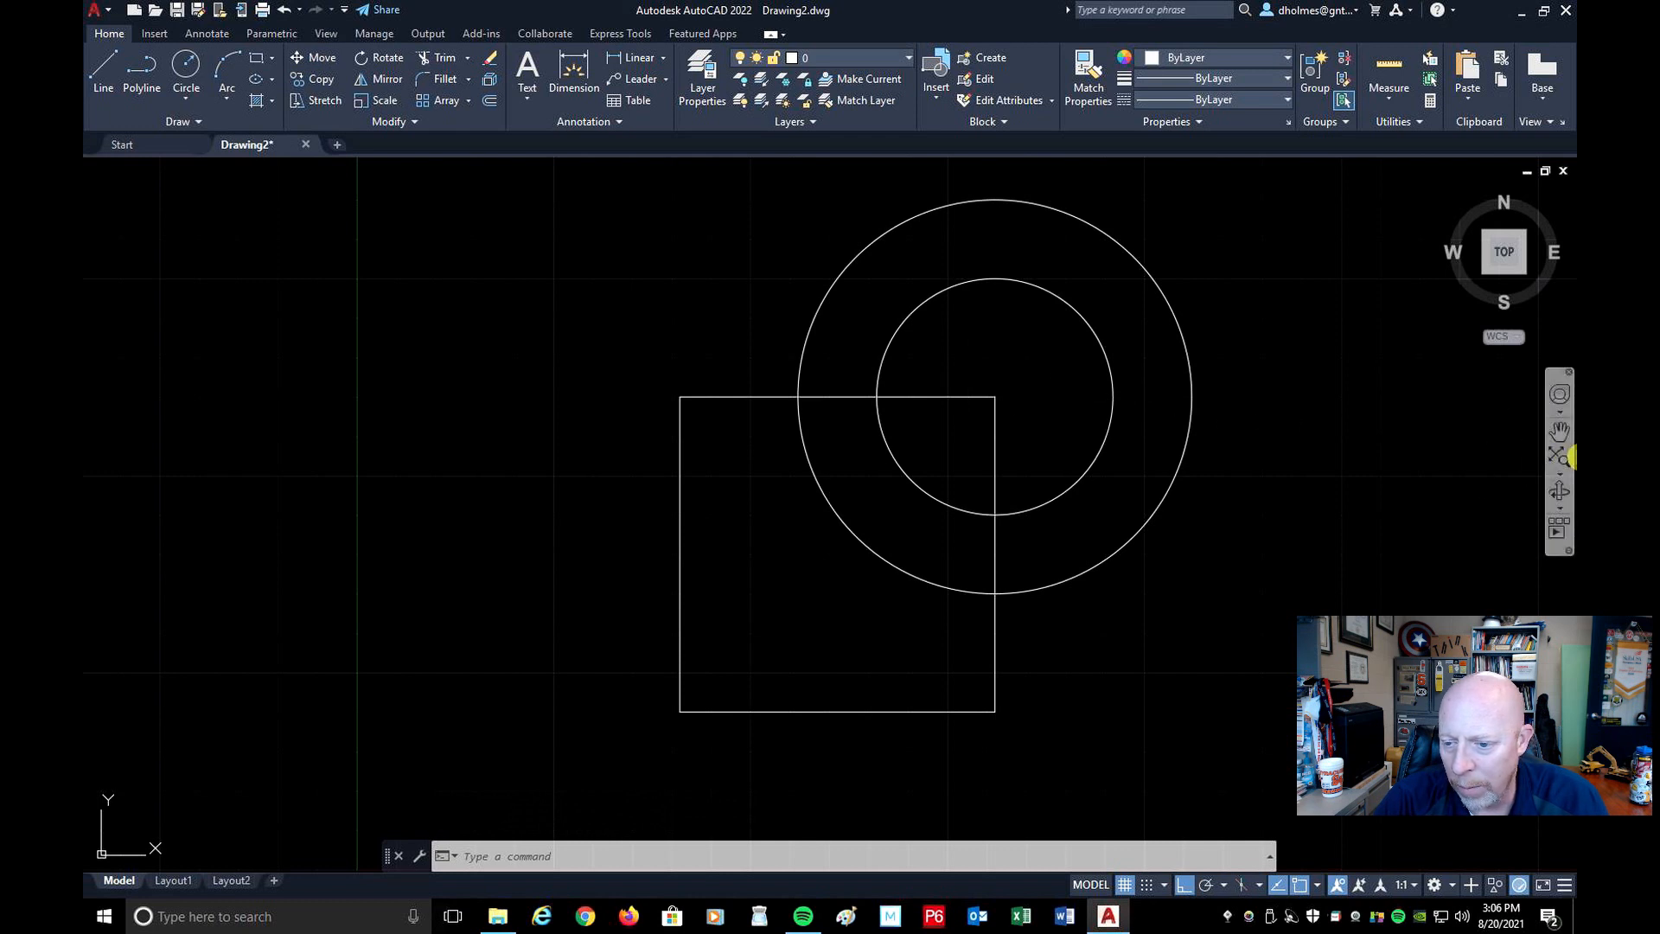
Erase the oversized 4-foot circle with a crossing selection over its edge.
{"action": "left_click", "coordinate": [1562, 478]}
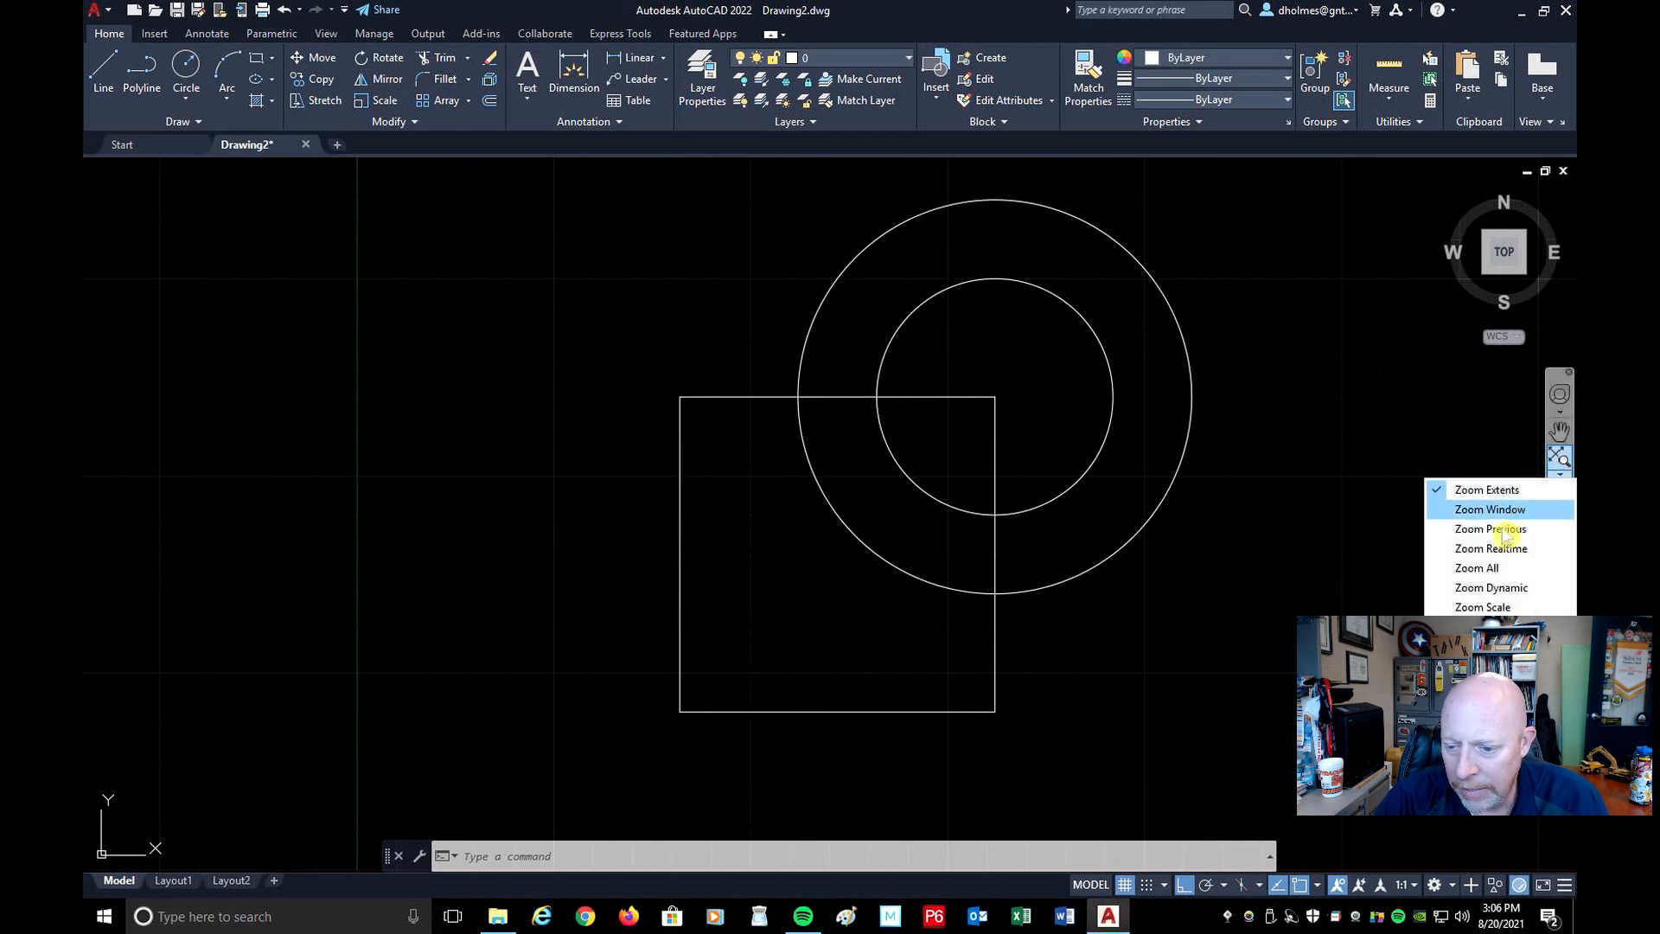
{"action": "left_click", "coordinate": [1476, 570]}
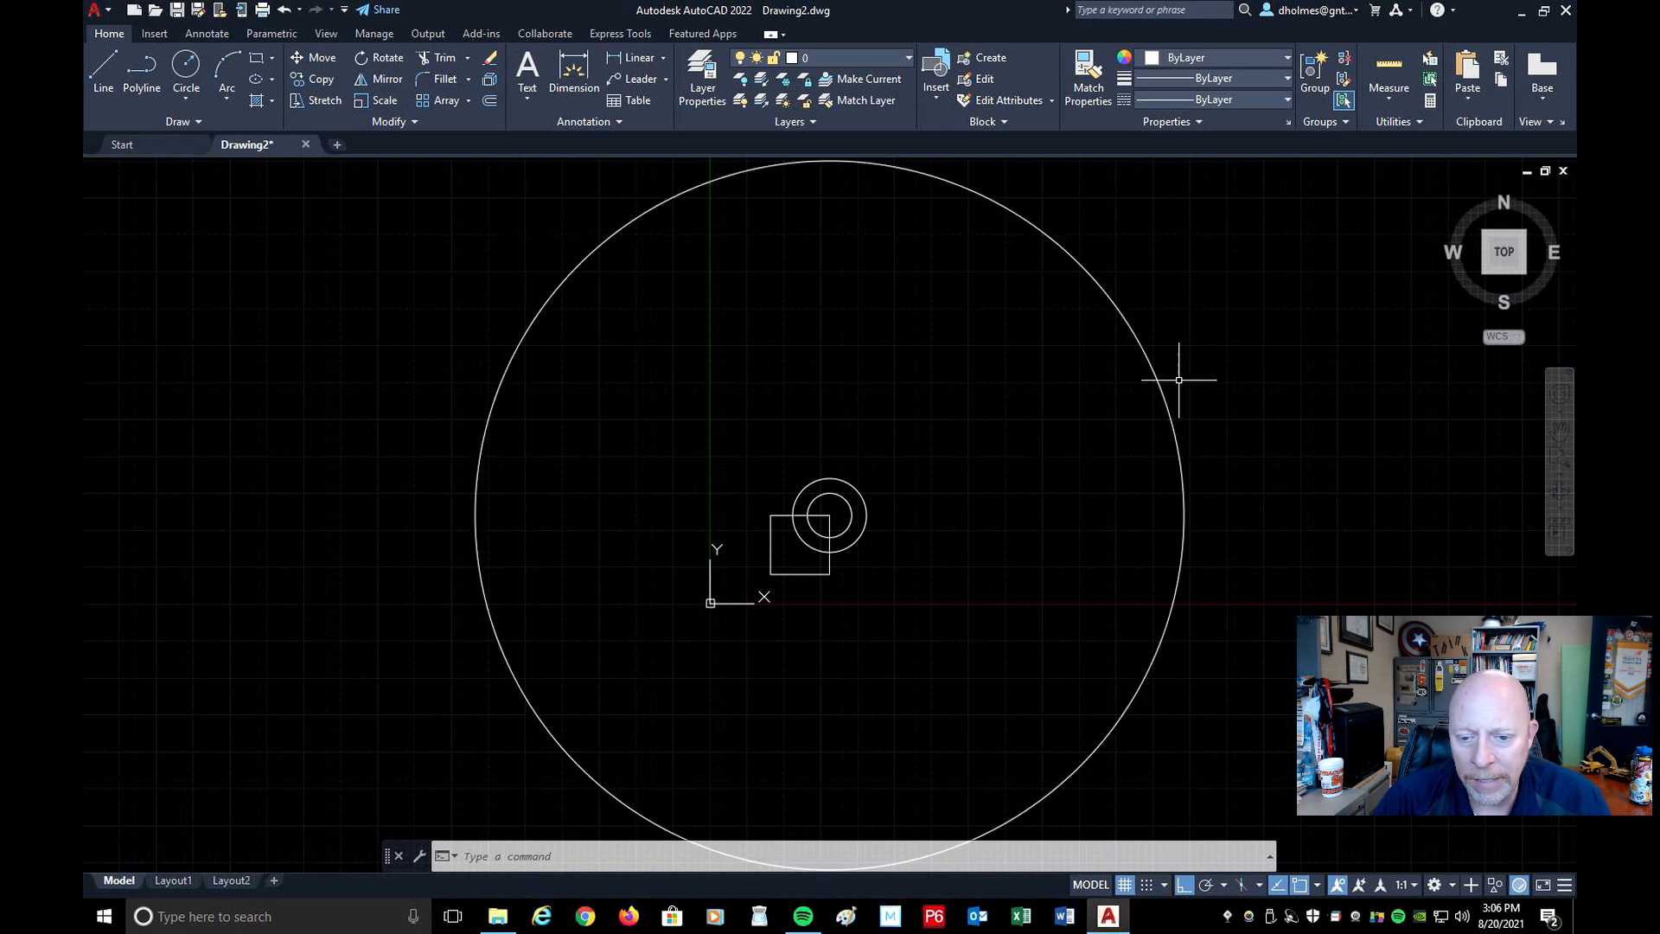
{"action": "left_click", "coordinate": [494, 64]}
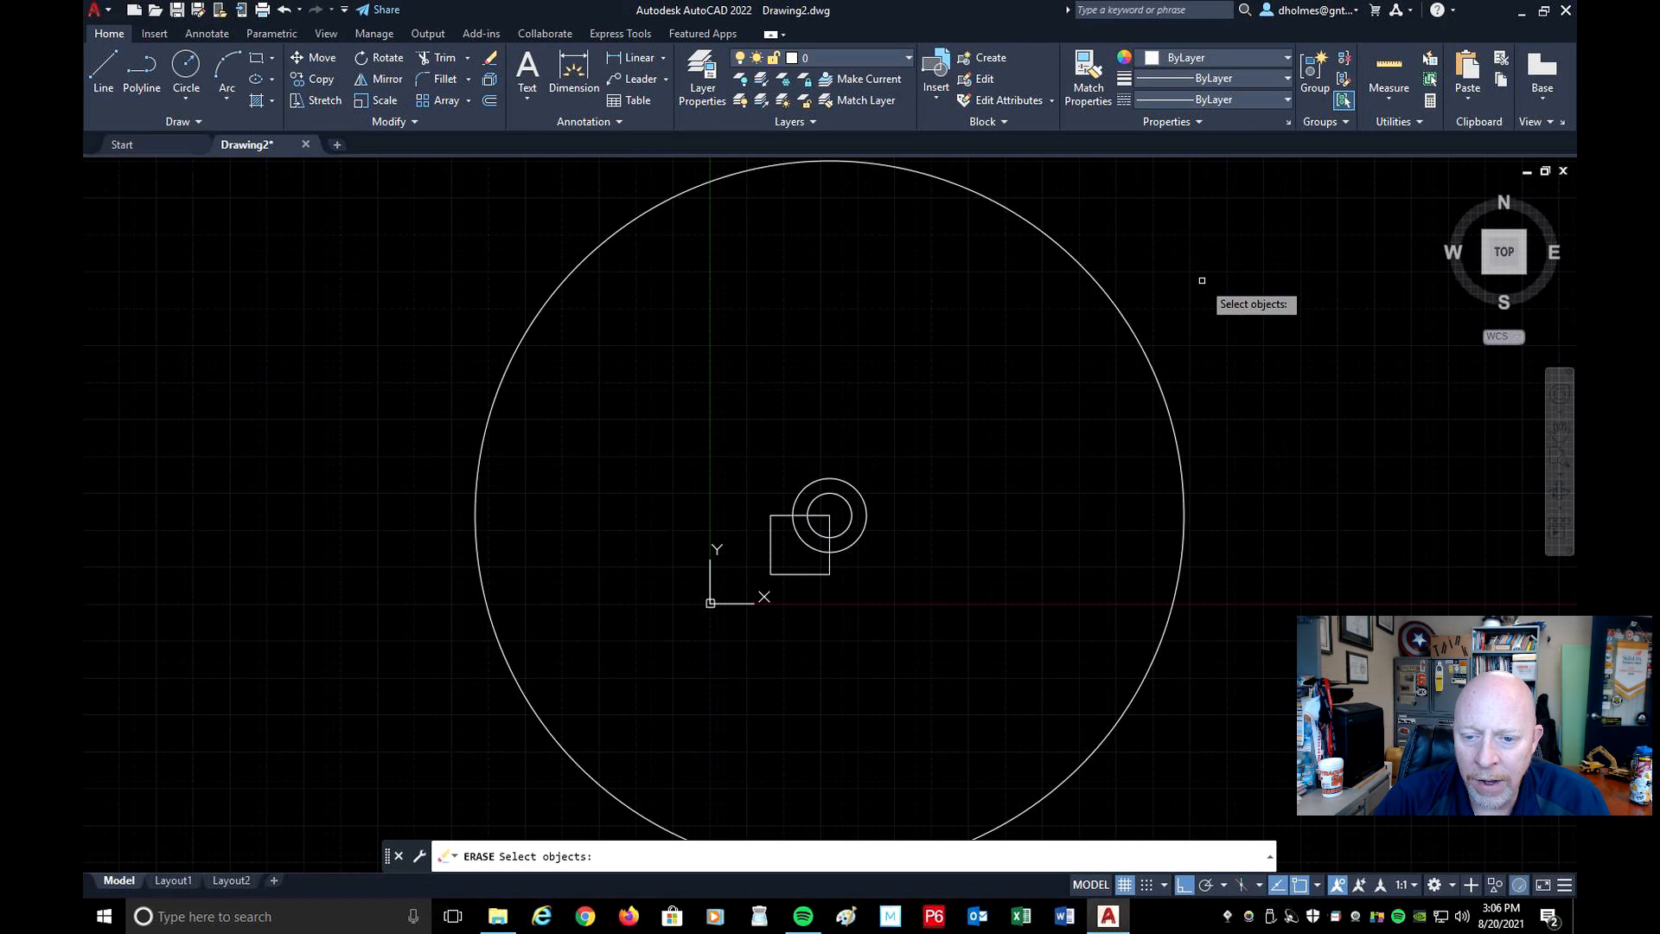
{"action": "left_click", "coordinate": [1242, 373]}
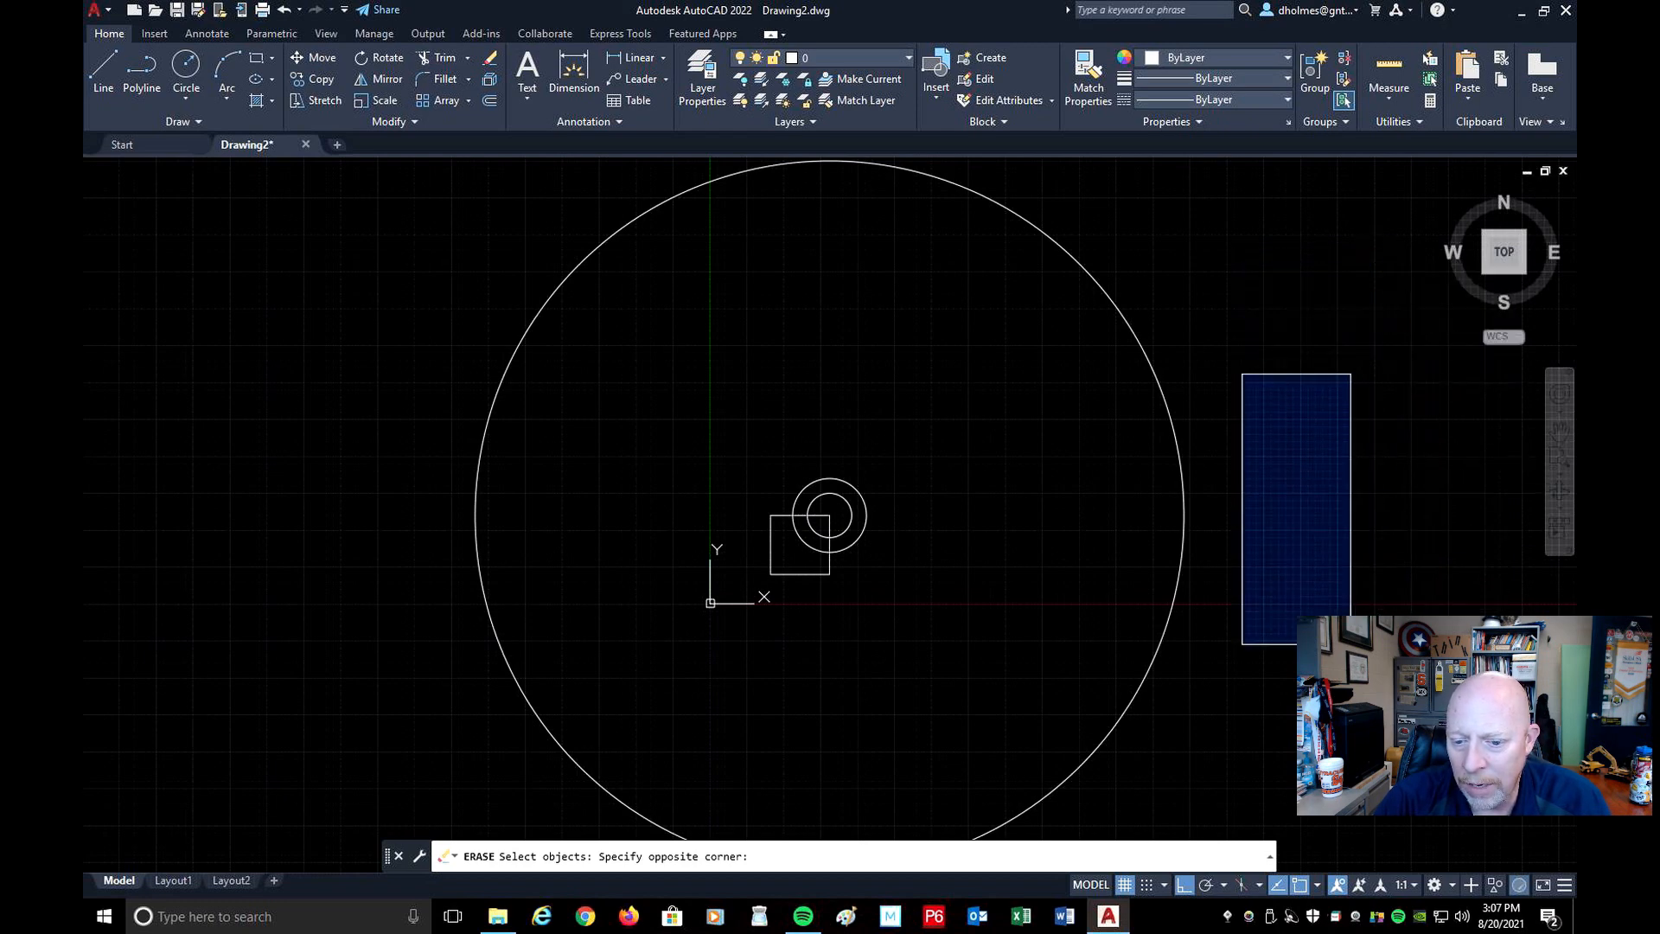
{"action": "key", "text": "Escape"}
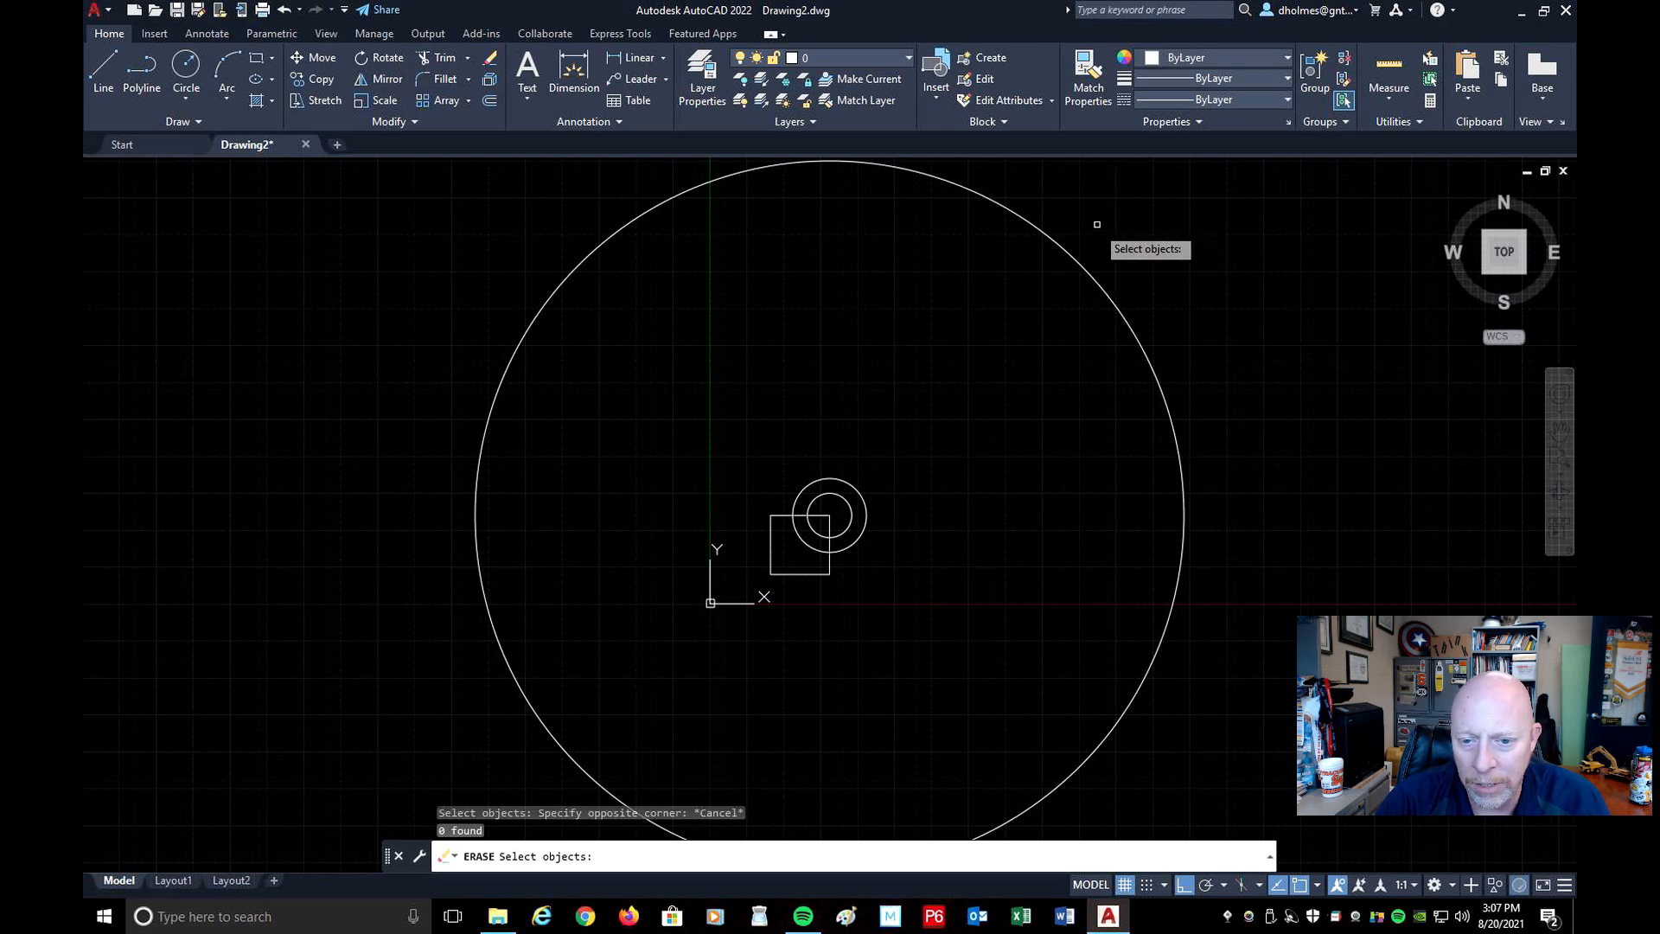
{"action": "left_click", "coordinate": [1129, 222]}
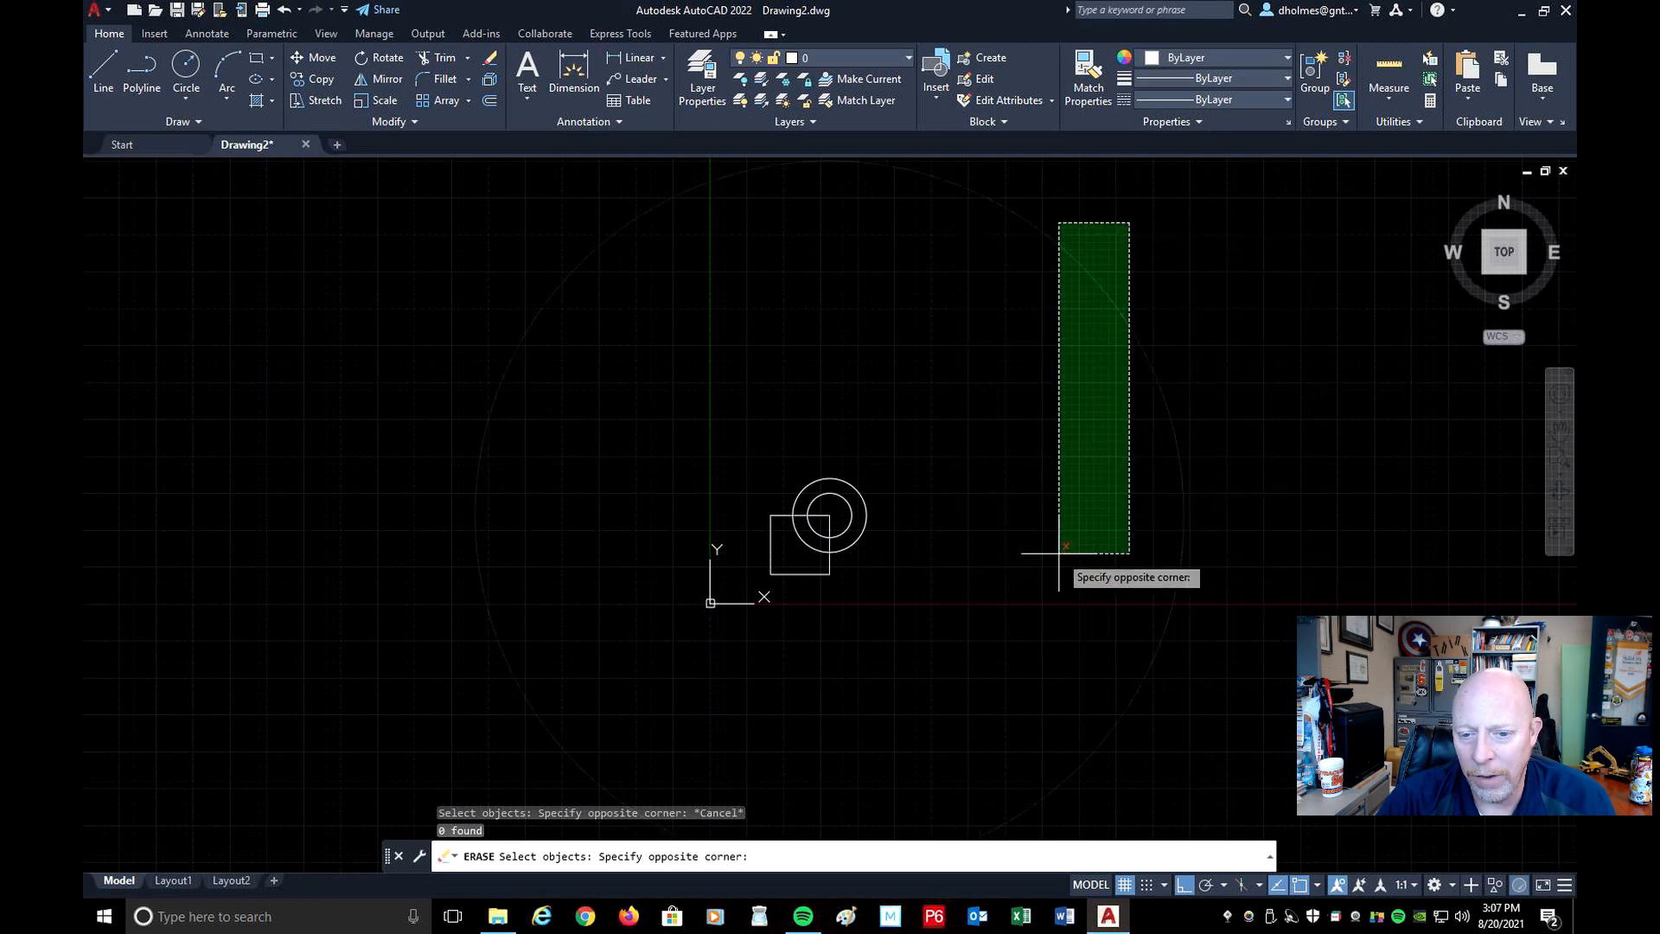
{"action": "left_click", "coordinate": [987, 377]}
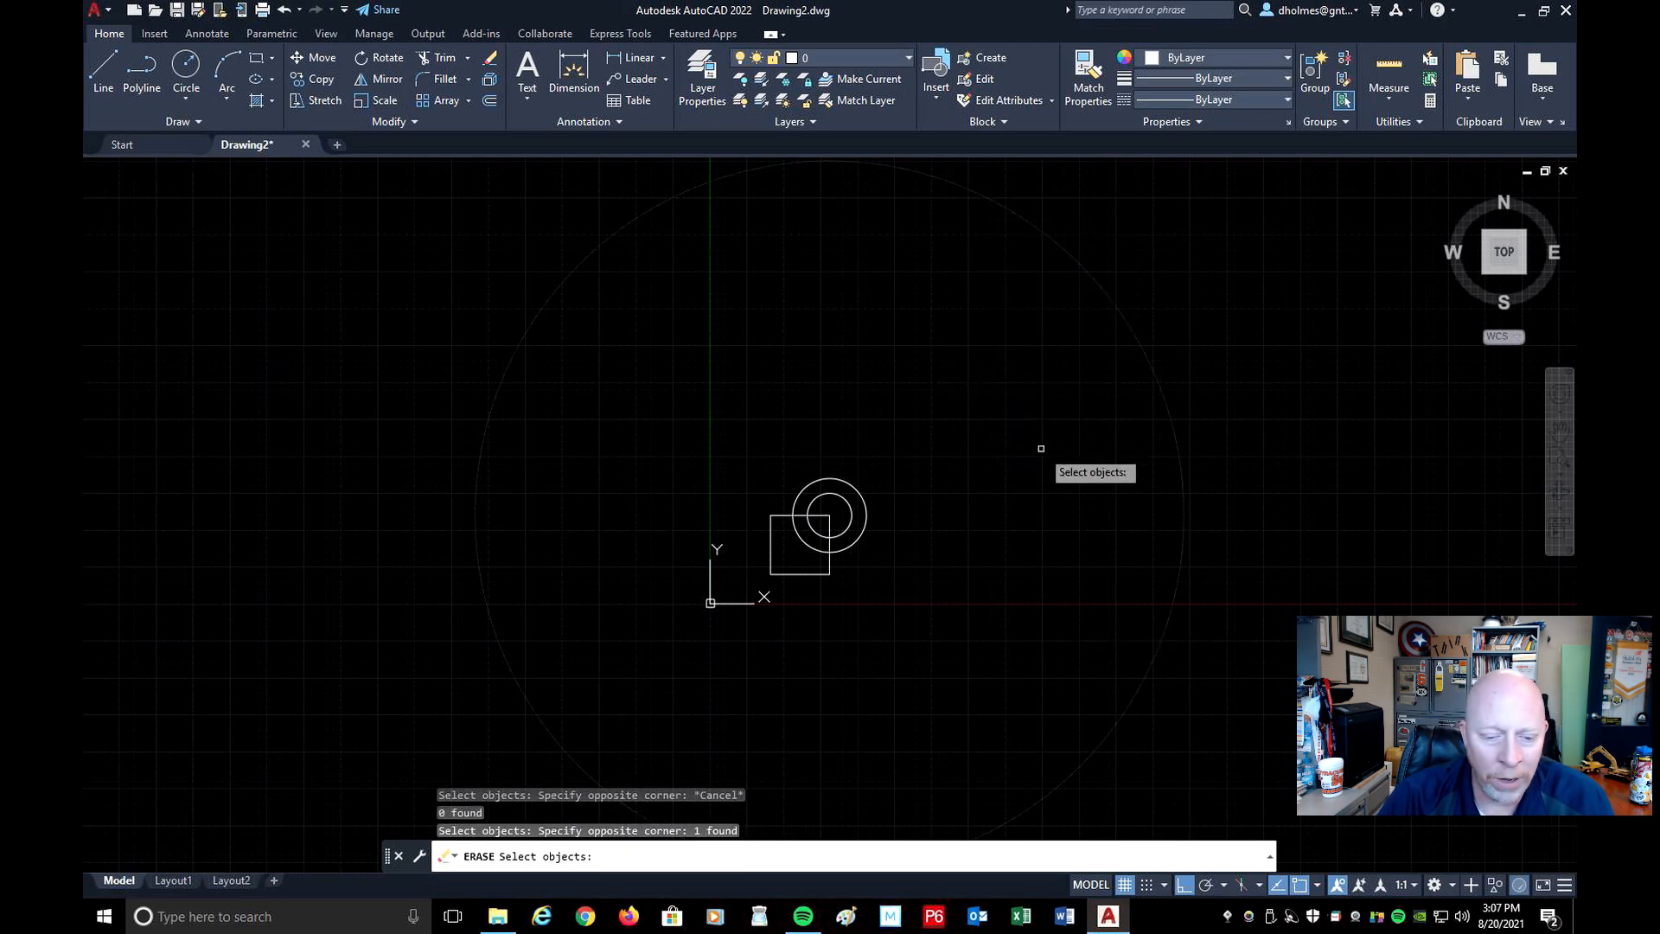
{"action": "key", "text": "Return"}
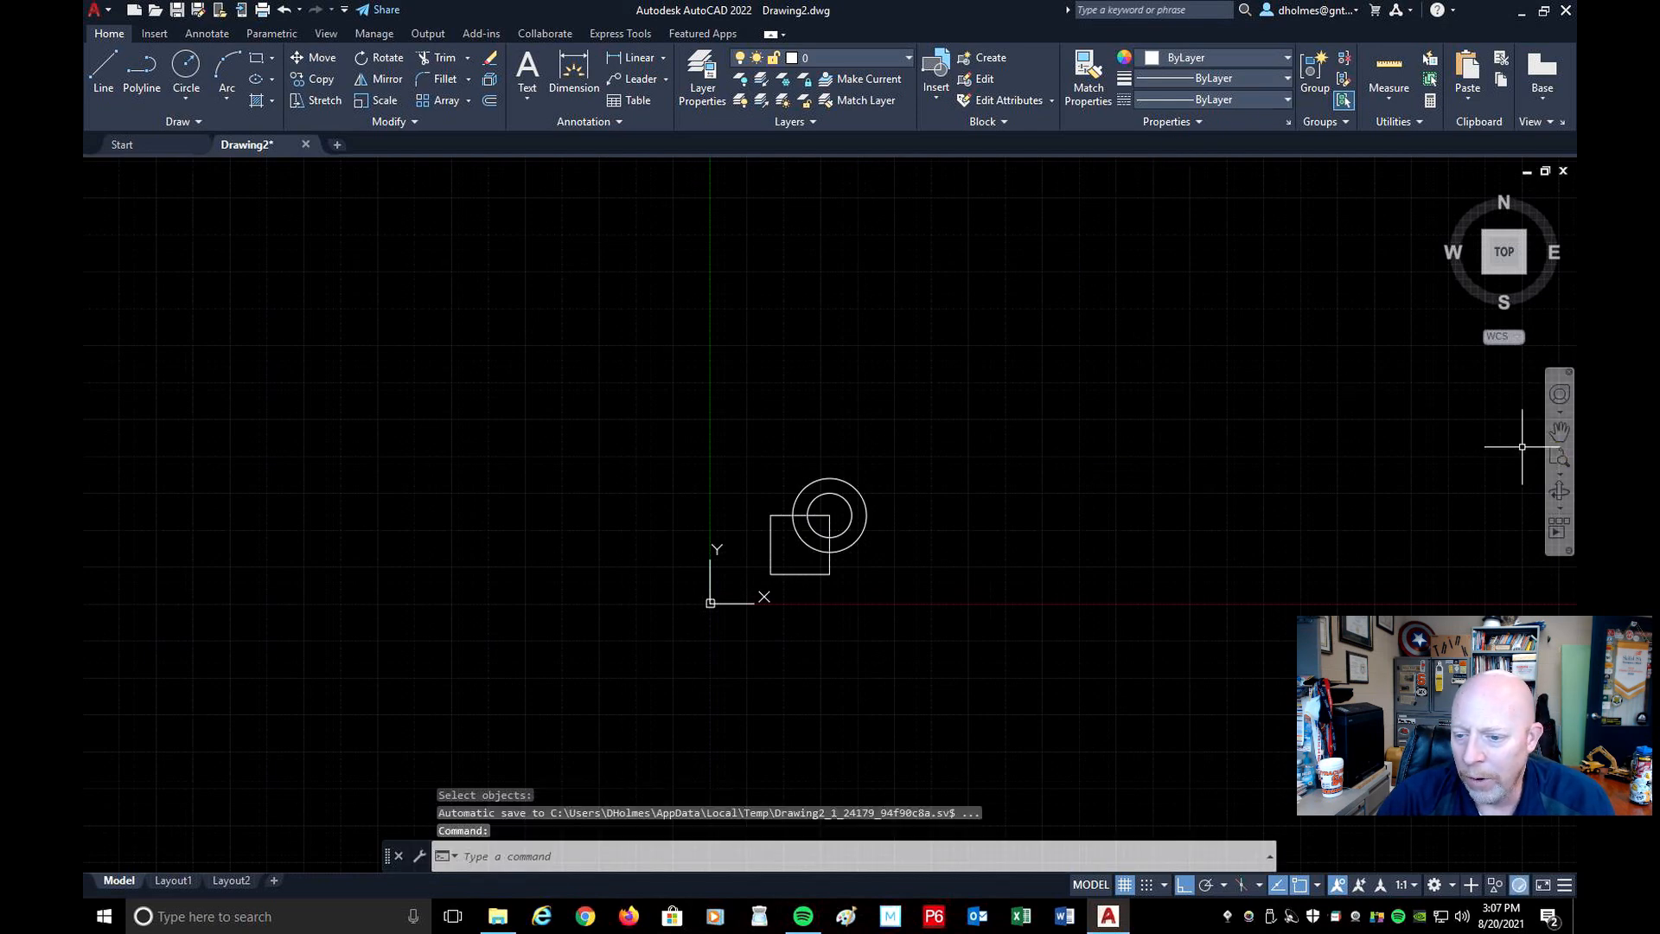
Examine the whole drawing, the square's bottom-left corner and the two concentric circles at different zoom levels.
{"action": "left_click", "coordinate": [1562, 460]}
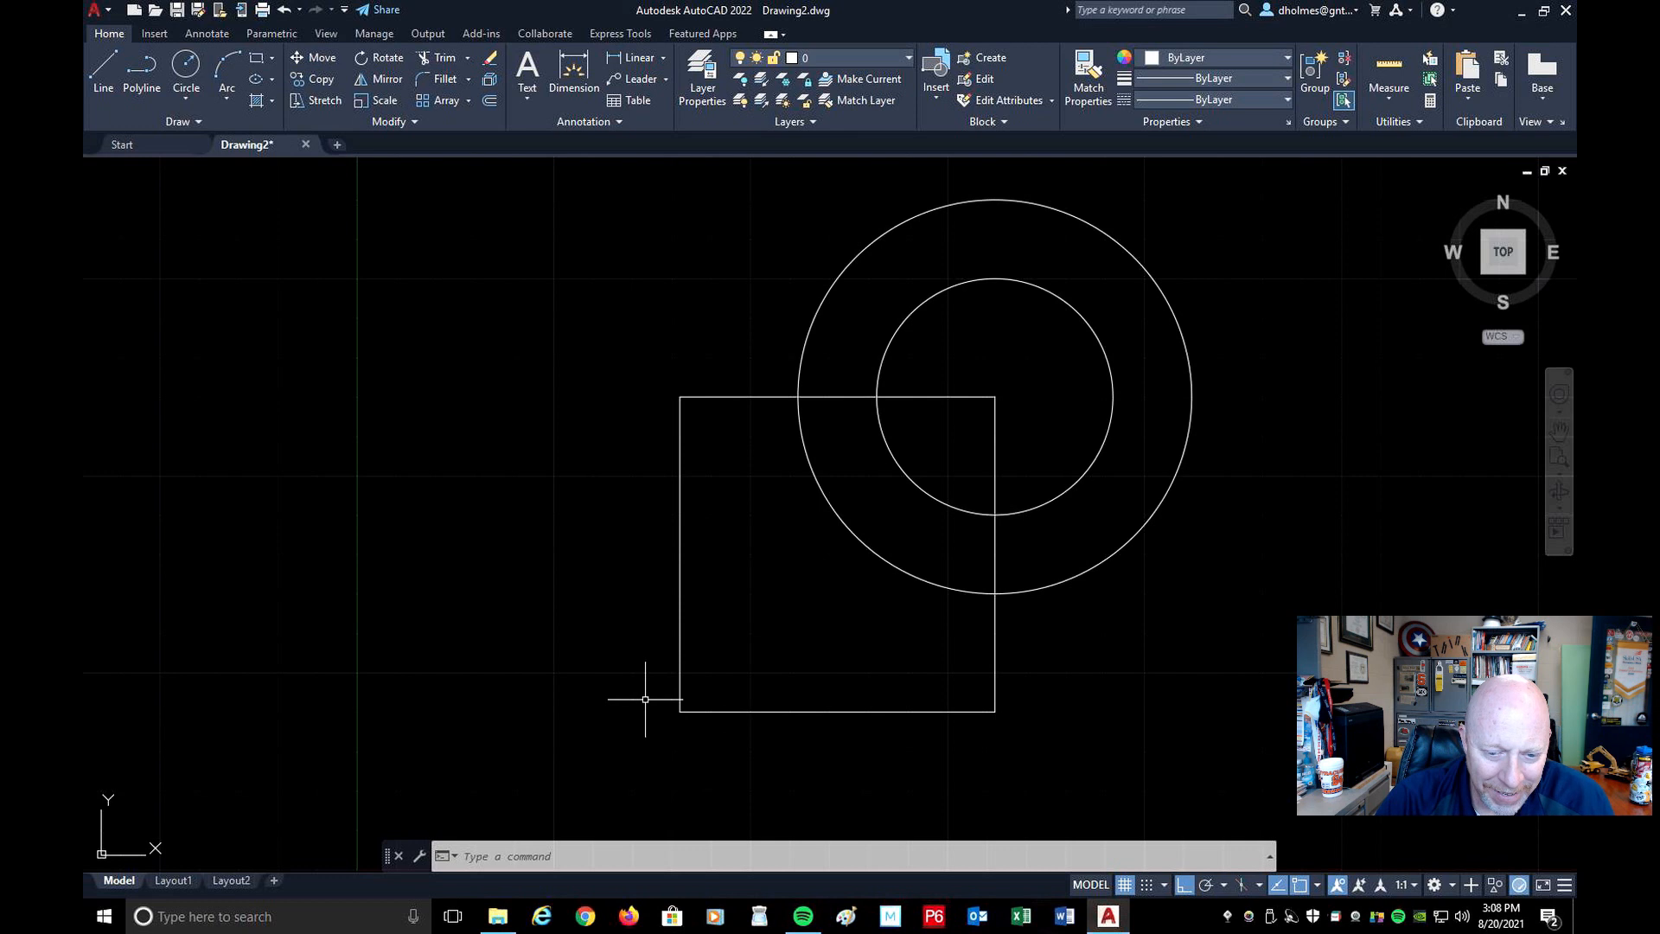
{"action": "scroll", "coordinate": [681, 714], "scroll_direction": "up", "scroll_amount": 5}
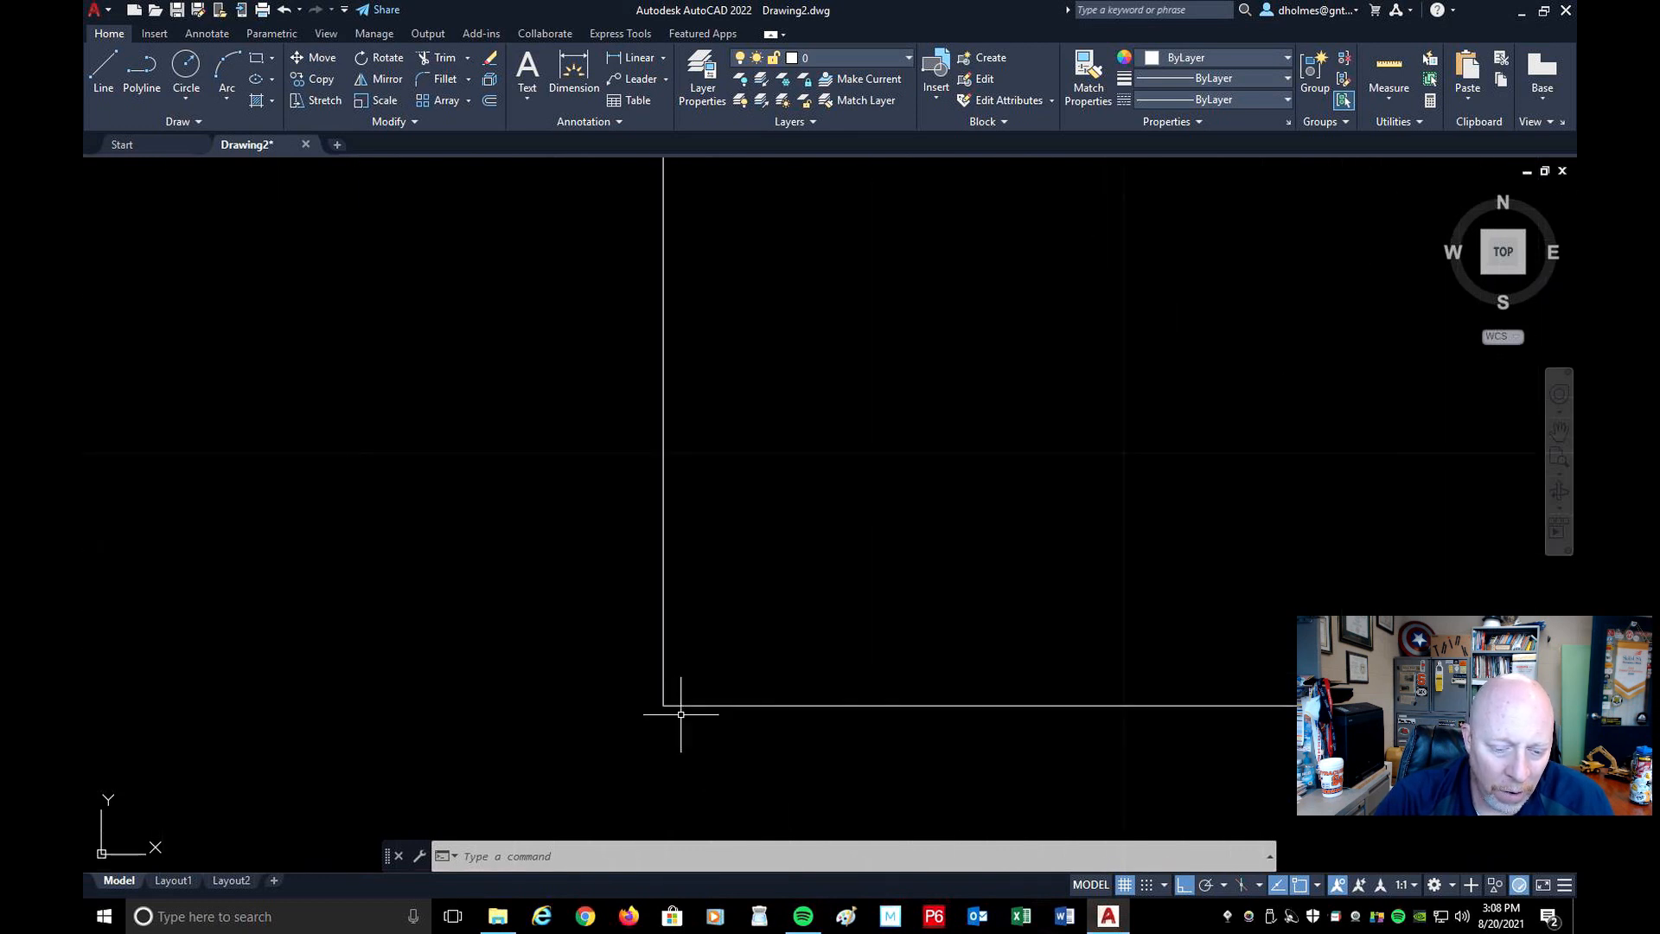
{"action": "scroll", "coordinate": [557, 668], "scroll_direction": "up", "scroll_amount": 3}
{"action": "scroll", "coordinate": [634, 710], "scroll_direction": "up", "scroll_amount": 4}
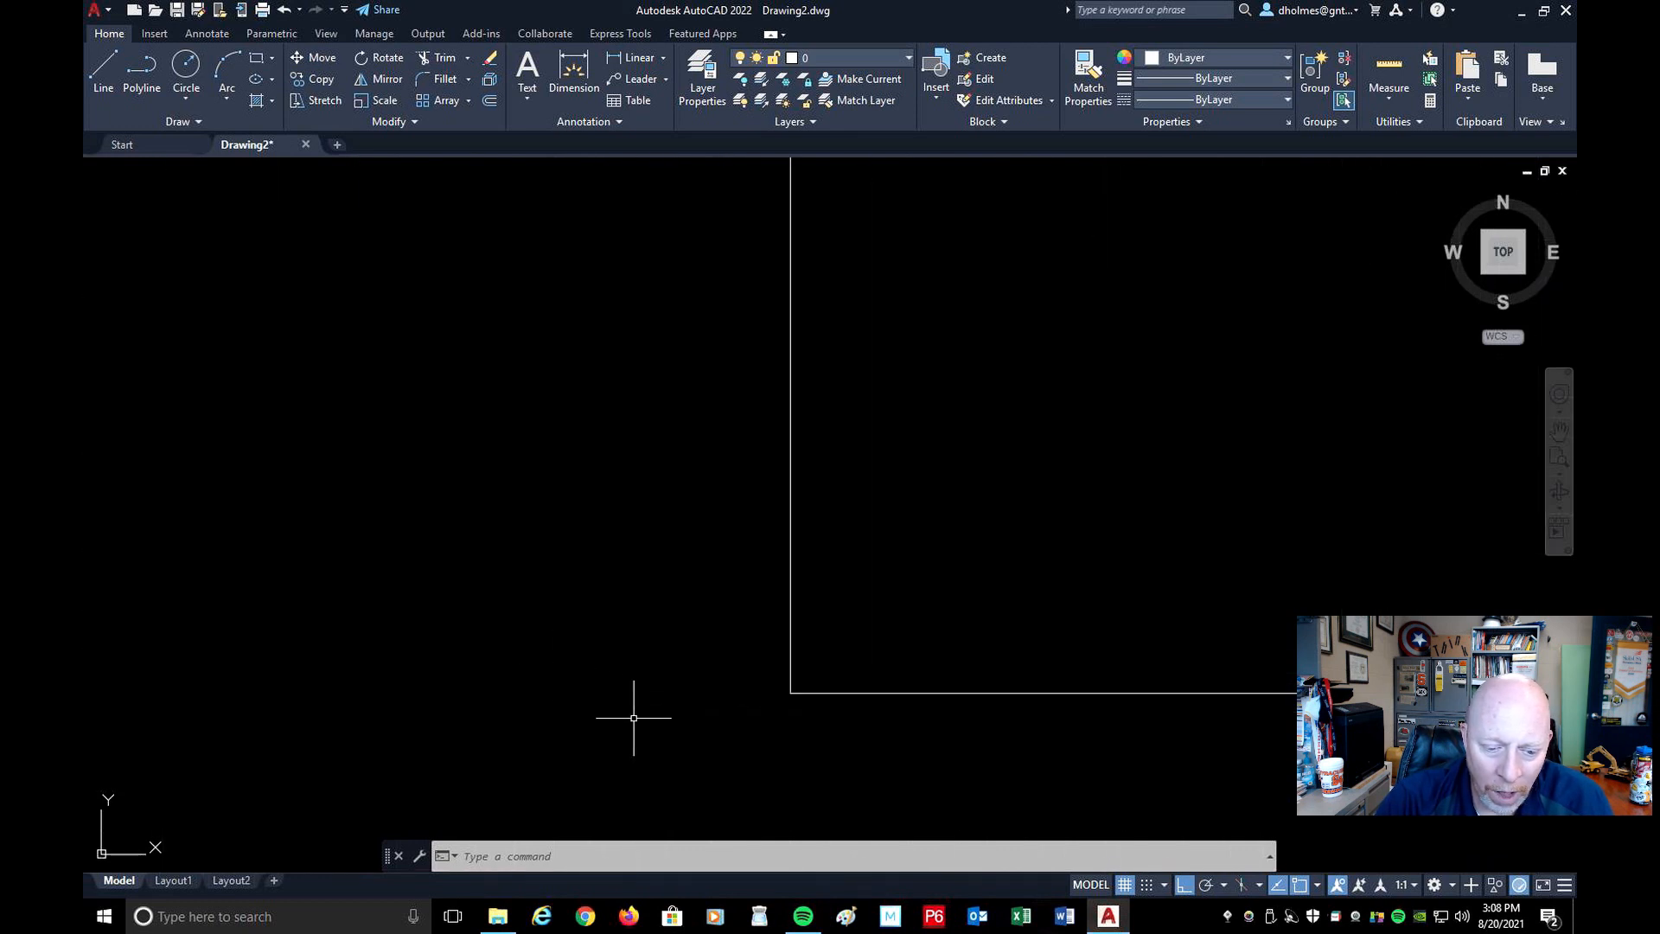
{"action": "scroll", "coordinate": [830, 673], "scroll_direction": "down", "scroll_amount": 1}
{"action": "scroll", "coordinate": [829, 673], "scroll_direction": "down", "scroll_amount": 8}
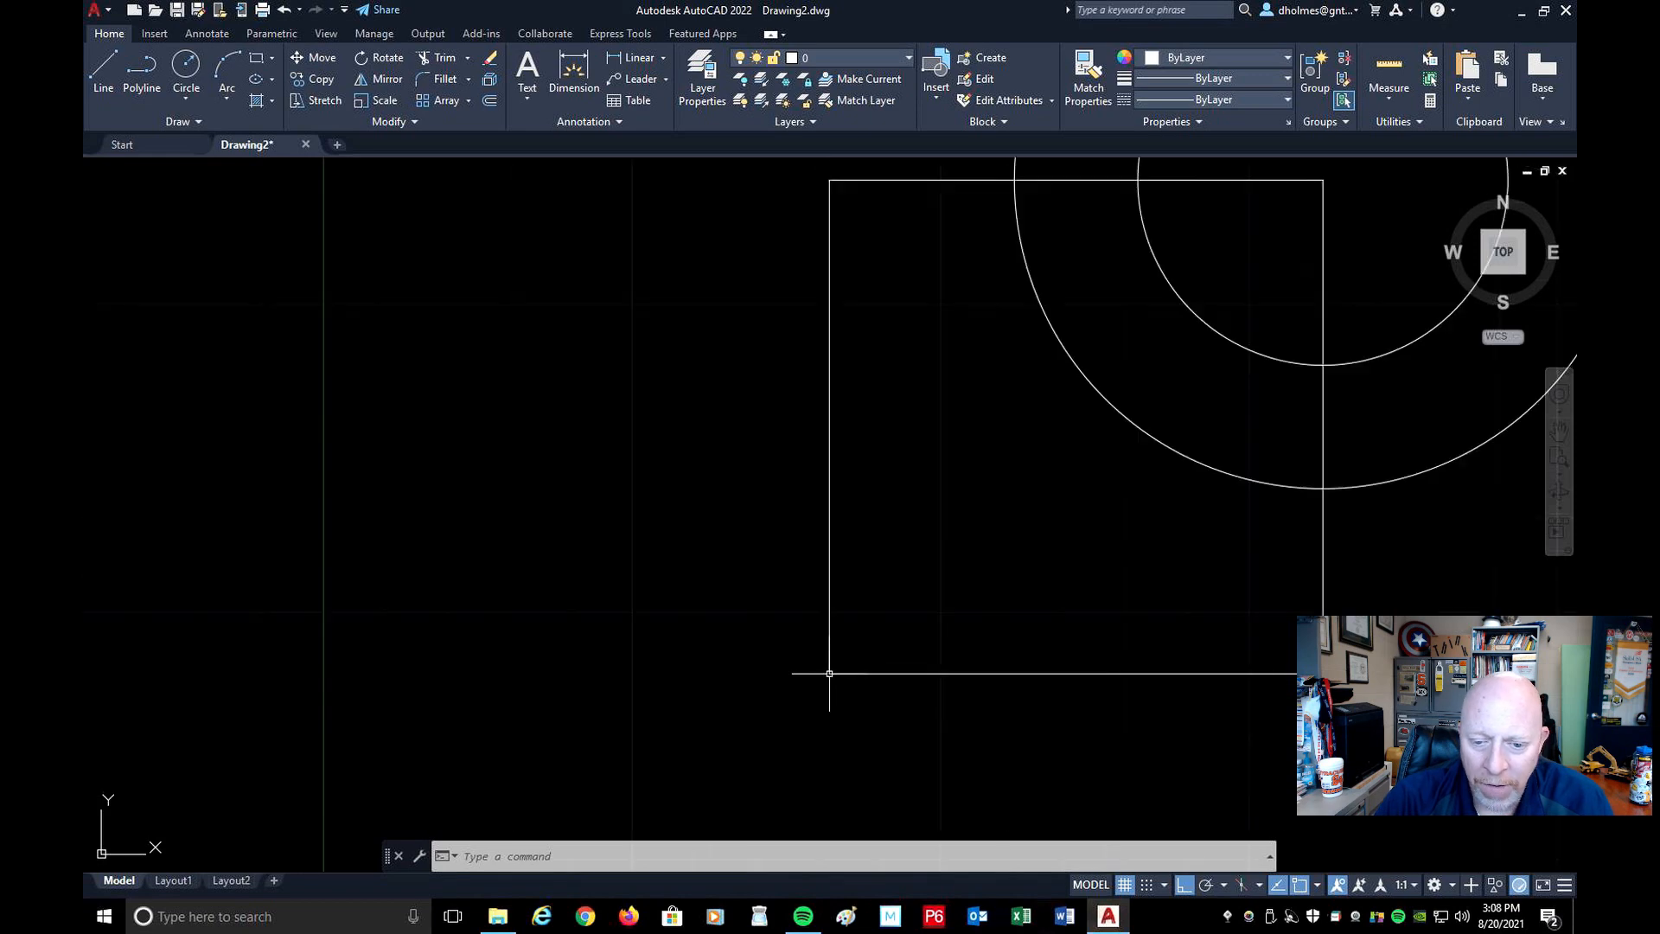
{"action": "scroll", "coordinate": [938, 580], "scroll_direction": "up", "scroll_amount": 6}
{"action": "scroll", "coordinate": [917, 571], "scroll_direction": "up", "scroll_amount": 7}
{"action": "scroll", "coordinate": [917, 569], "scroll_direction": "down", "scroll_amount": 11}
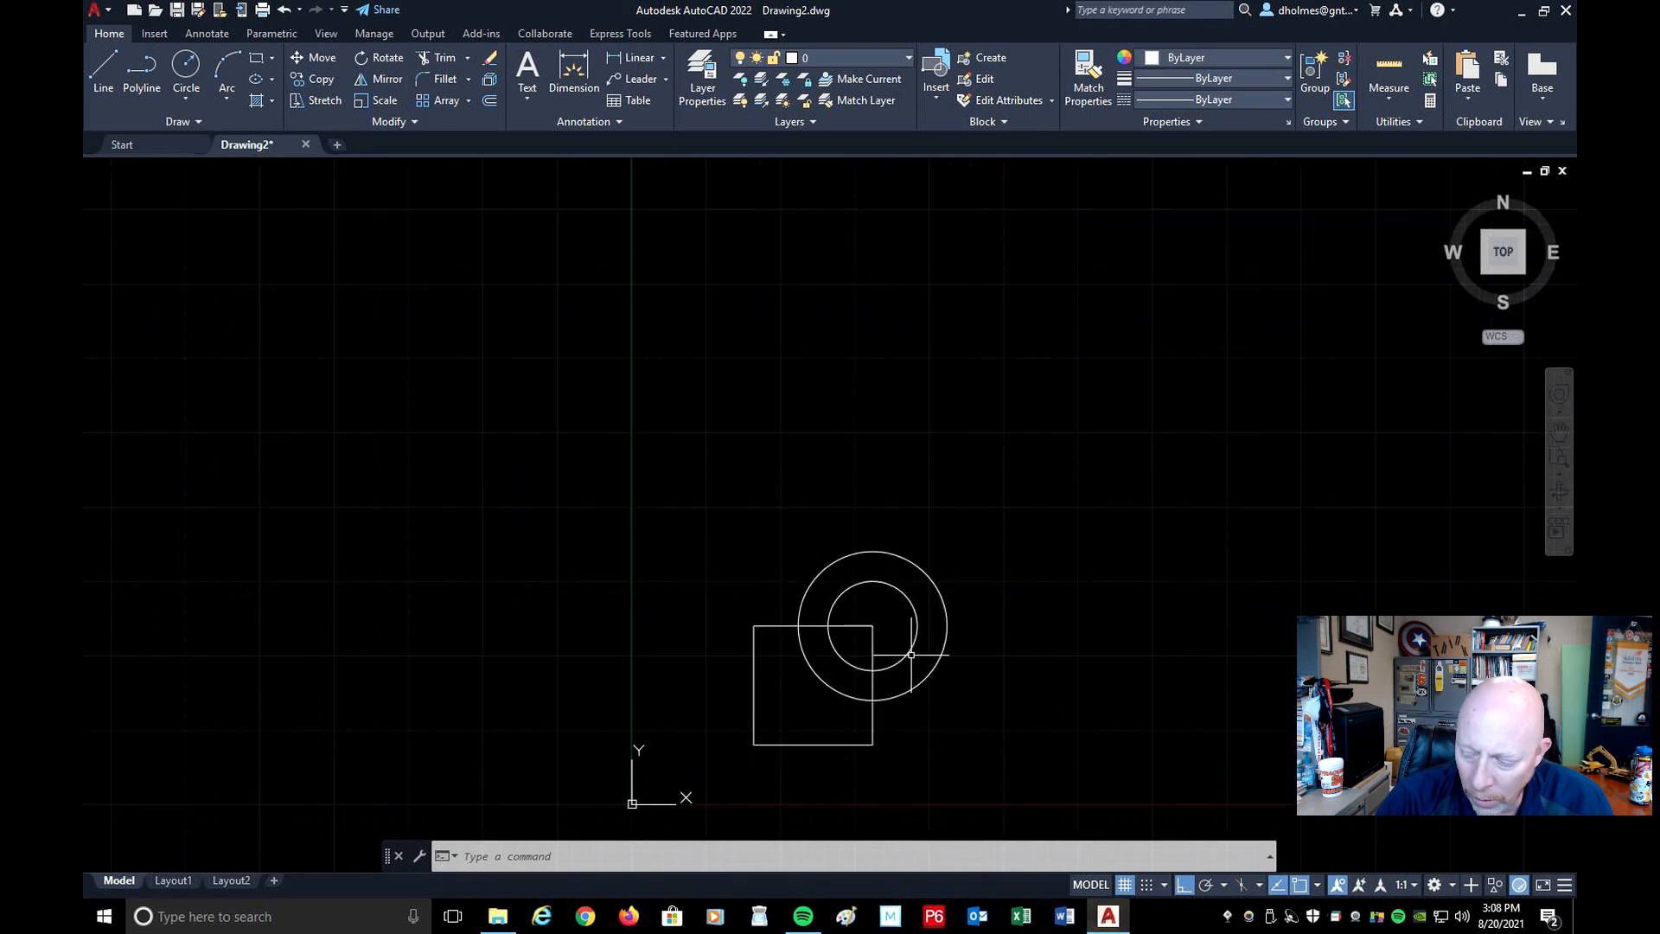
{"action": "scroll", "coordinate": [911, 655], "scroll_direction": "down", "scroll_amount": 5}
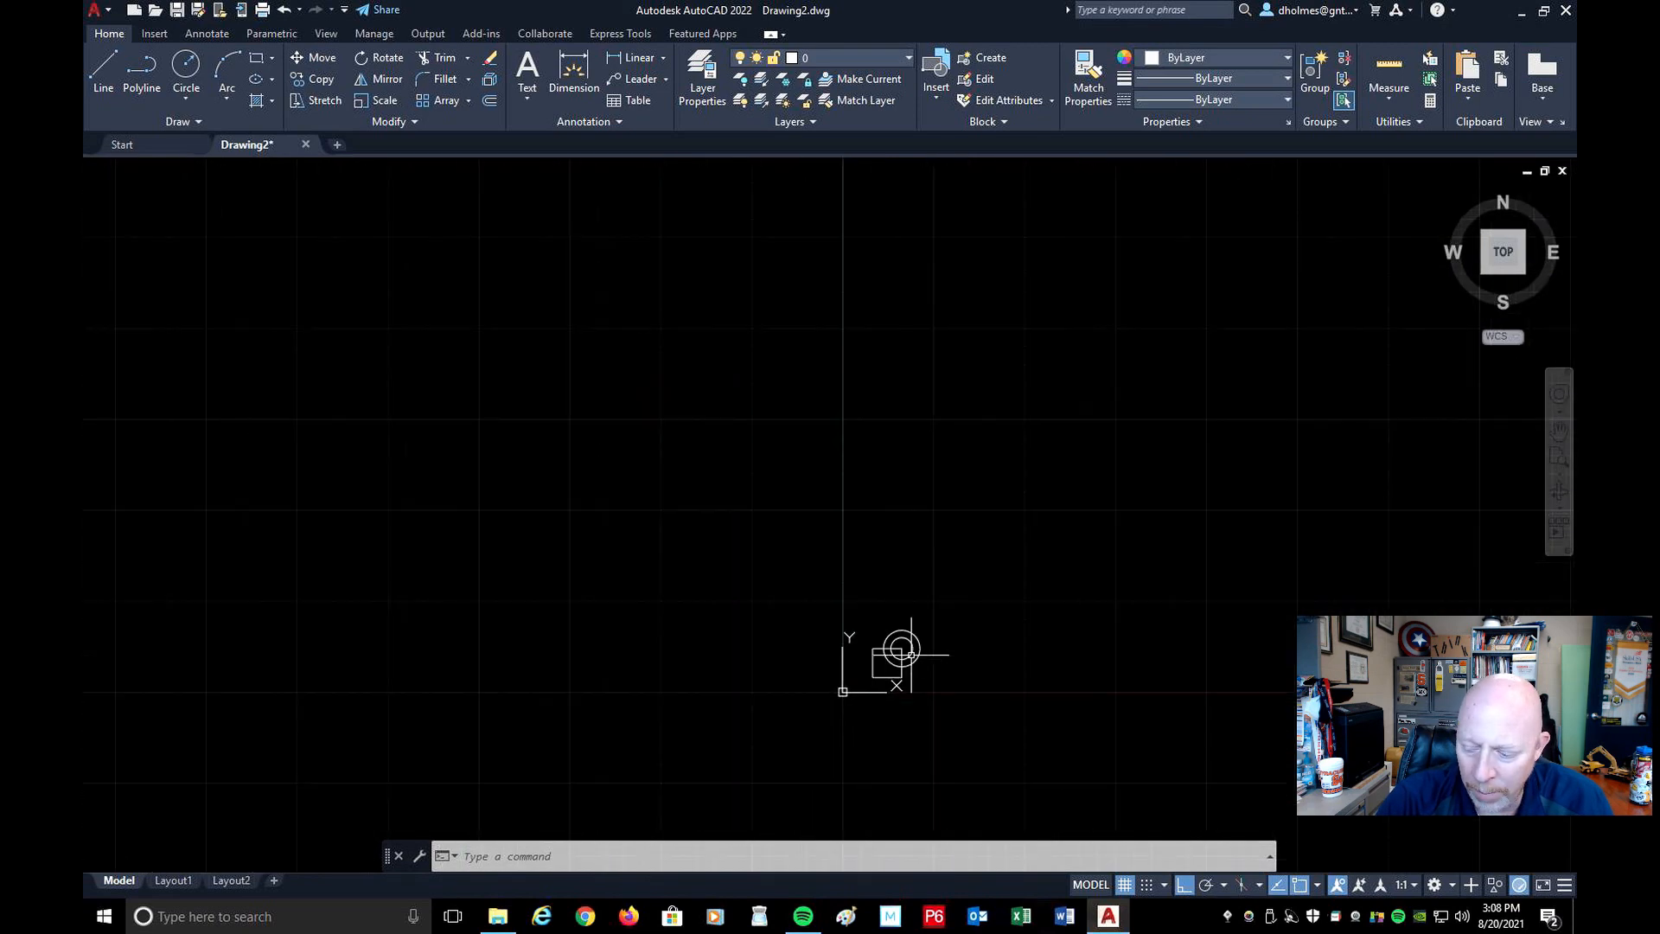
{"action": "scroll", "coordinate": [912, 654], "scroll_direction": "up", "scroll_amount": 5}
{"action": "scroll", "coordinate": [699, 796], "scroll_direction": "up", "scroll_amount": 8}
{"action": "scroll", "coordinate": [785, 652], "scroll_direction": "down", "scroll_amount": 8}
{"action": "scroll", "coordinate": [959, 441], "scroll_direction": "up", "scroll_amount": 6}
{"action": "scroll", "coordinate": [890, 519], "scroll_direction": "down", "scroll_amount": 4}
{"action": "scroll", "coordinate": [879, 519], "scroll_direction": "up", "scroll_amount": 4}
{"action": "scroll", "coordinate": [881, 522], "scroll_direction": "down", "scroll_amount": 3}
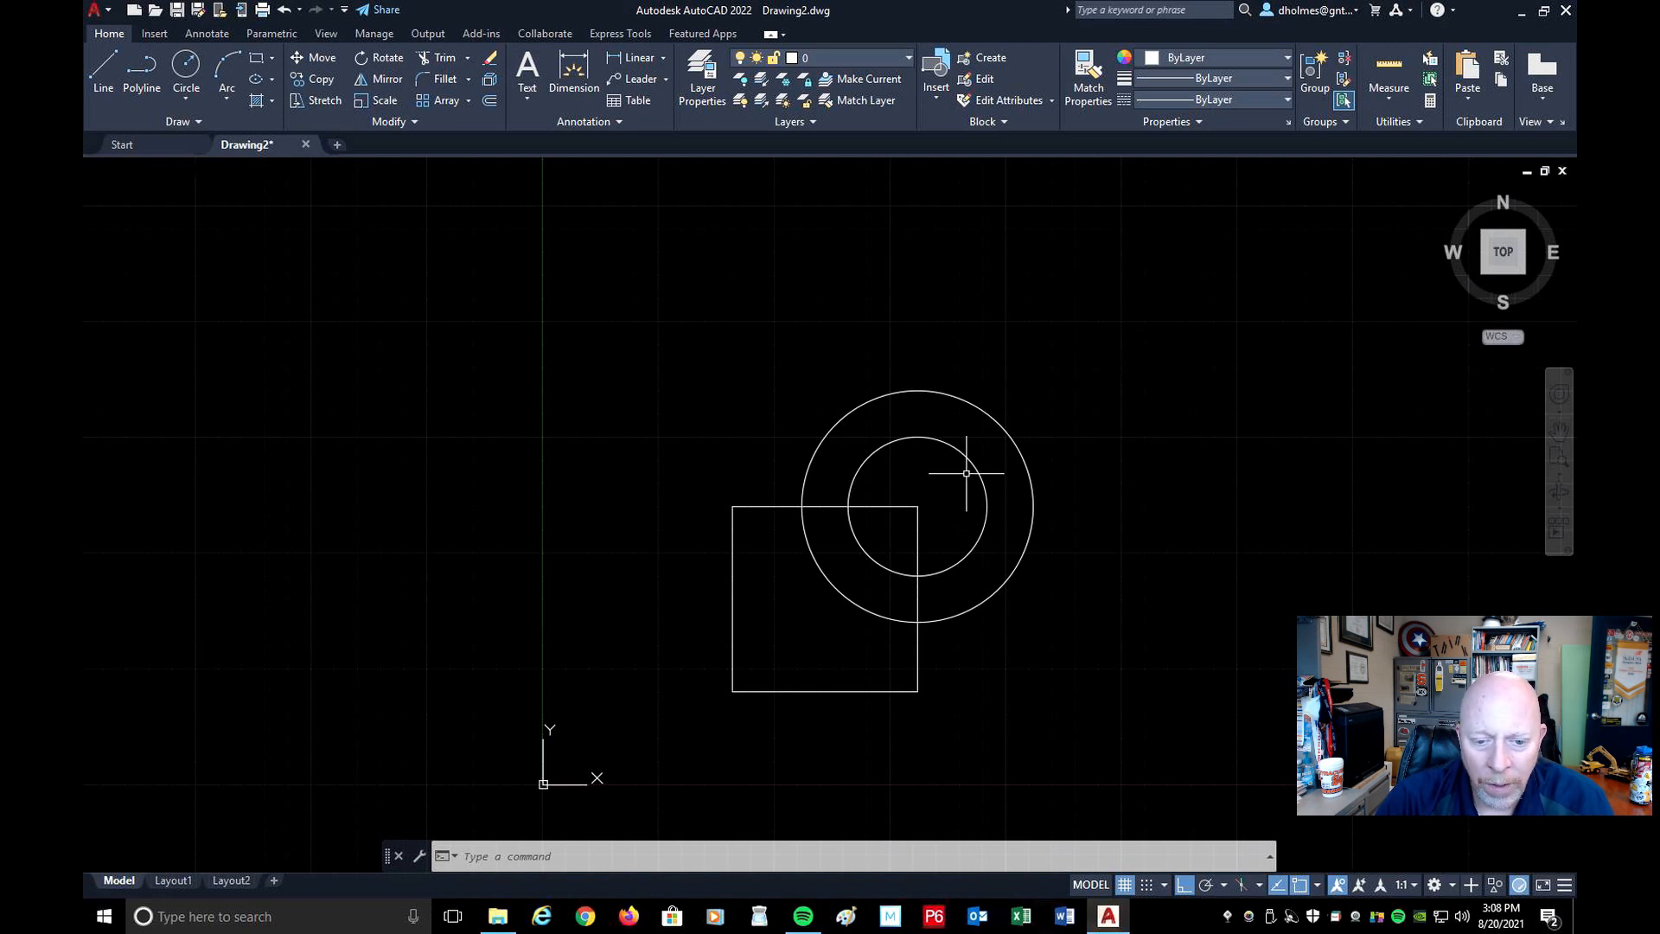
Copy the 3-inch circle from the square's top-right corner to its top-left corner and to where the 5-inch circle crosses the top side.
{"action": "left_click", "coordinate": [319, 82]}
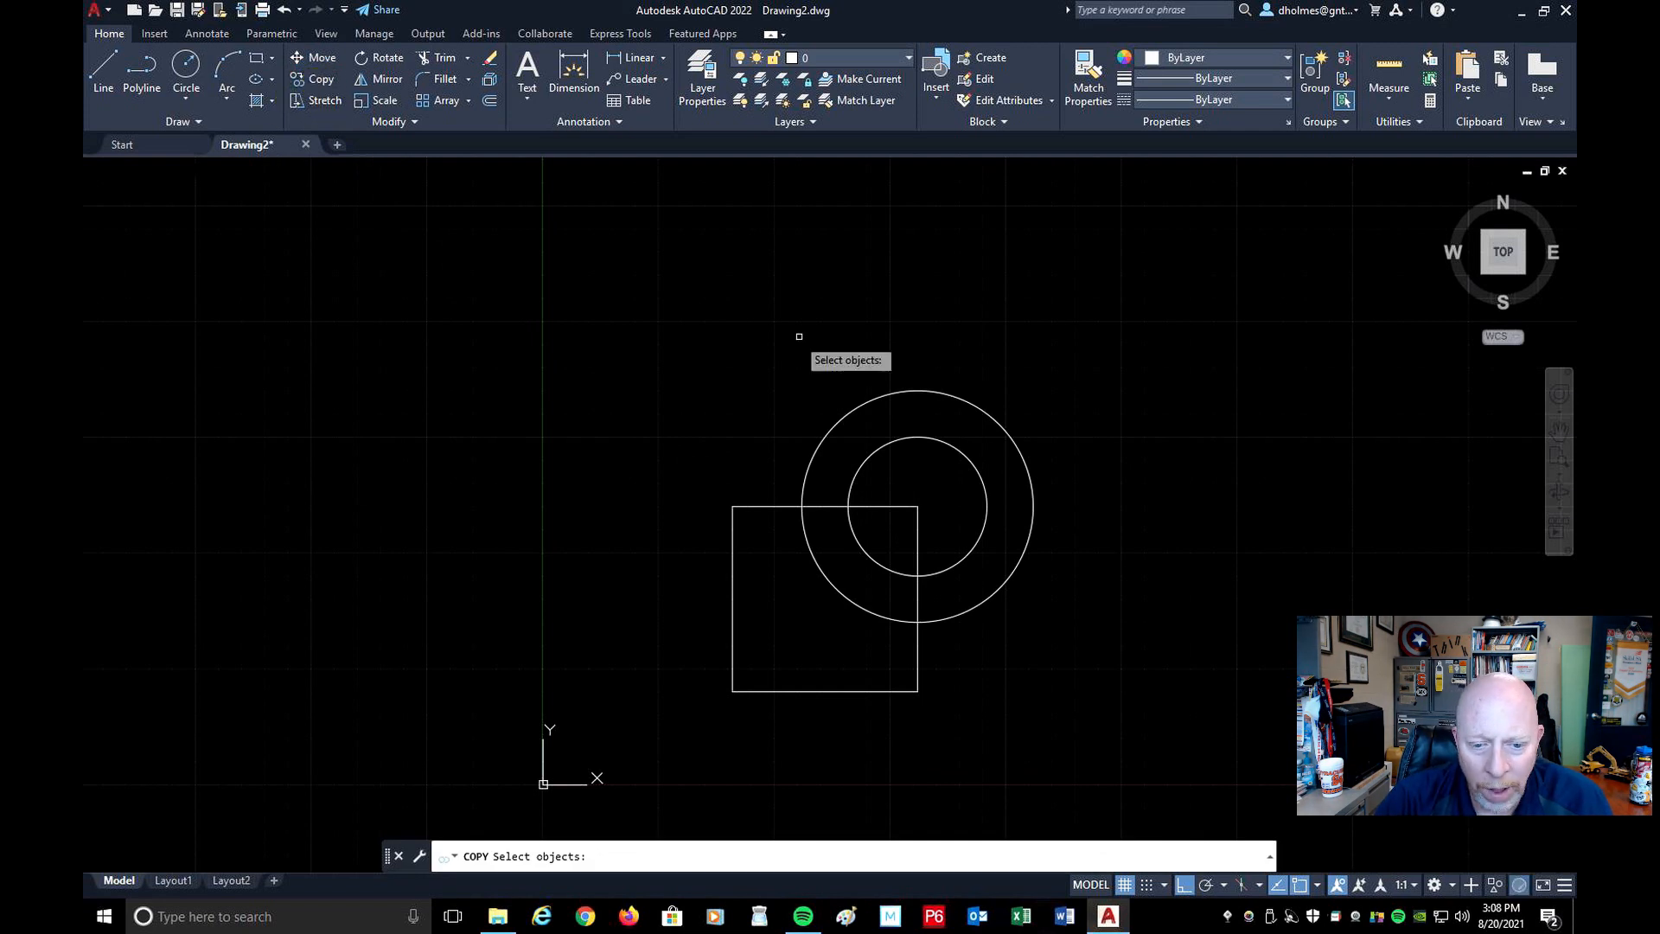
{"action": "left_click", "coordinate": [950, 448]}
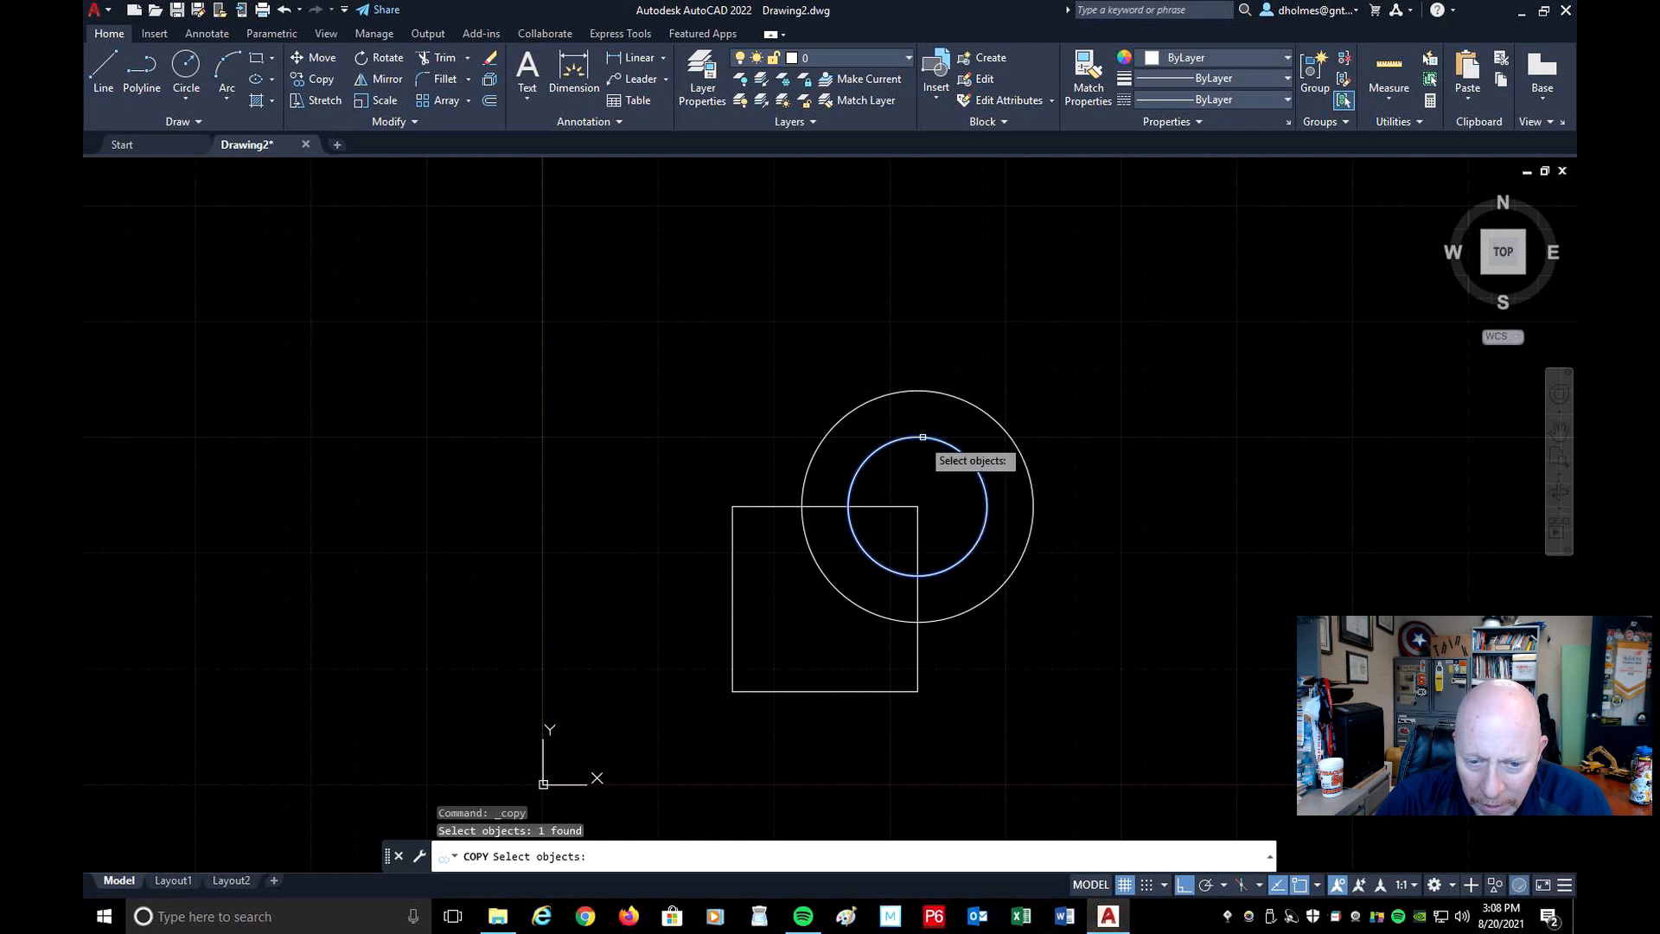
{"action": "scroll", "coordinate": [803, 545], "scroll_direction": "up", "scroll_amount": 4}
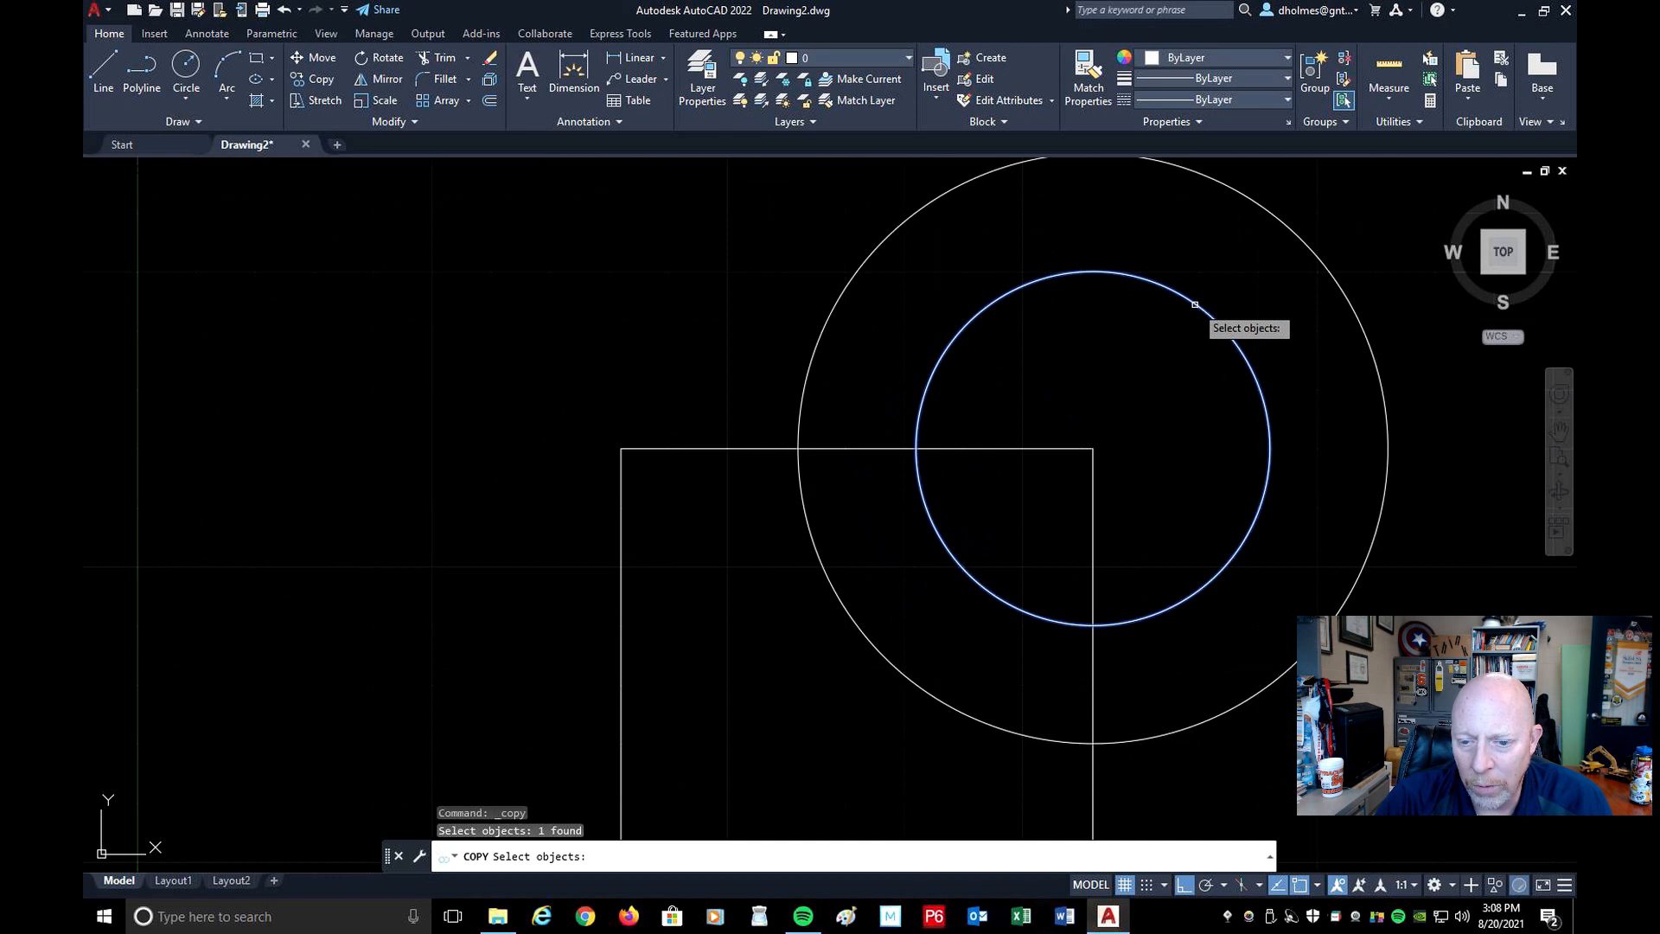
{"action": "left_click", "coordinate": [1248, 279]}
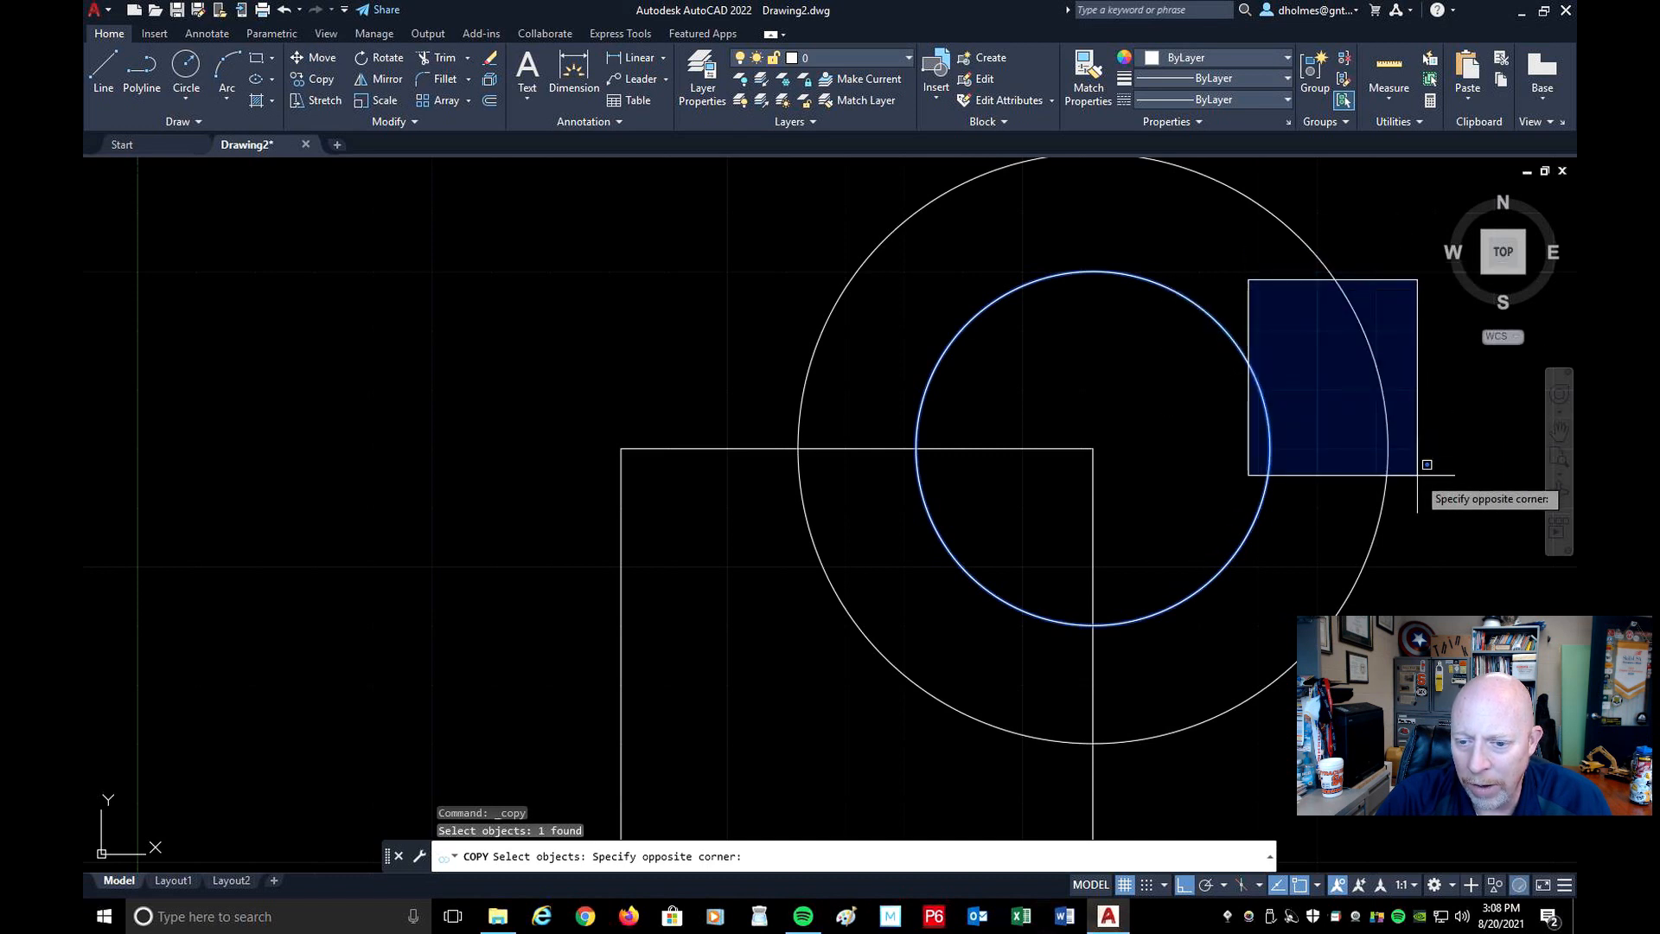
{"action": "left_click", "coordinate": [1099, 381]}
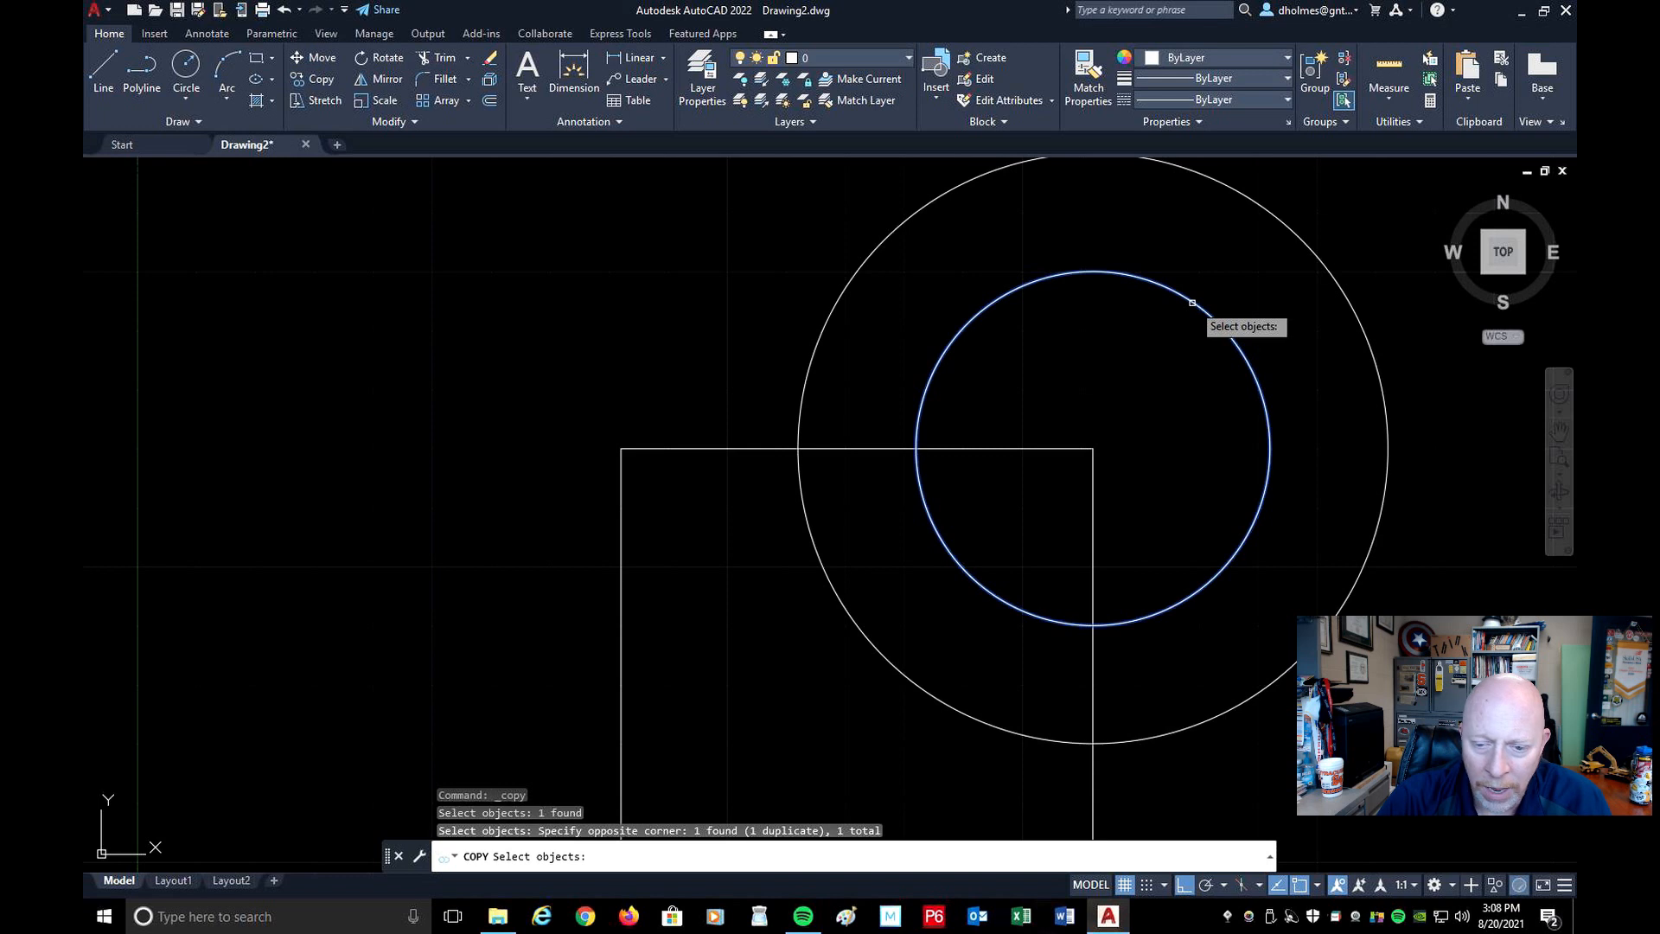
{"action": "left_click", "coordinate": [1245, 261]}
{"action": "left_click", "coordinate": [1101, 406]}
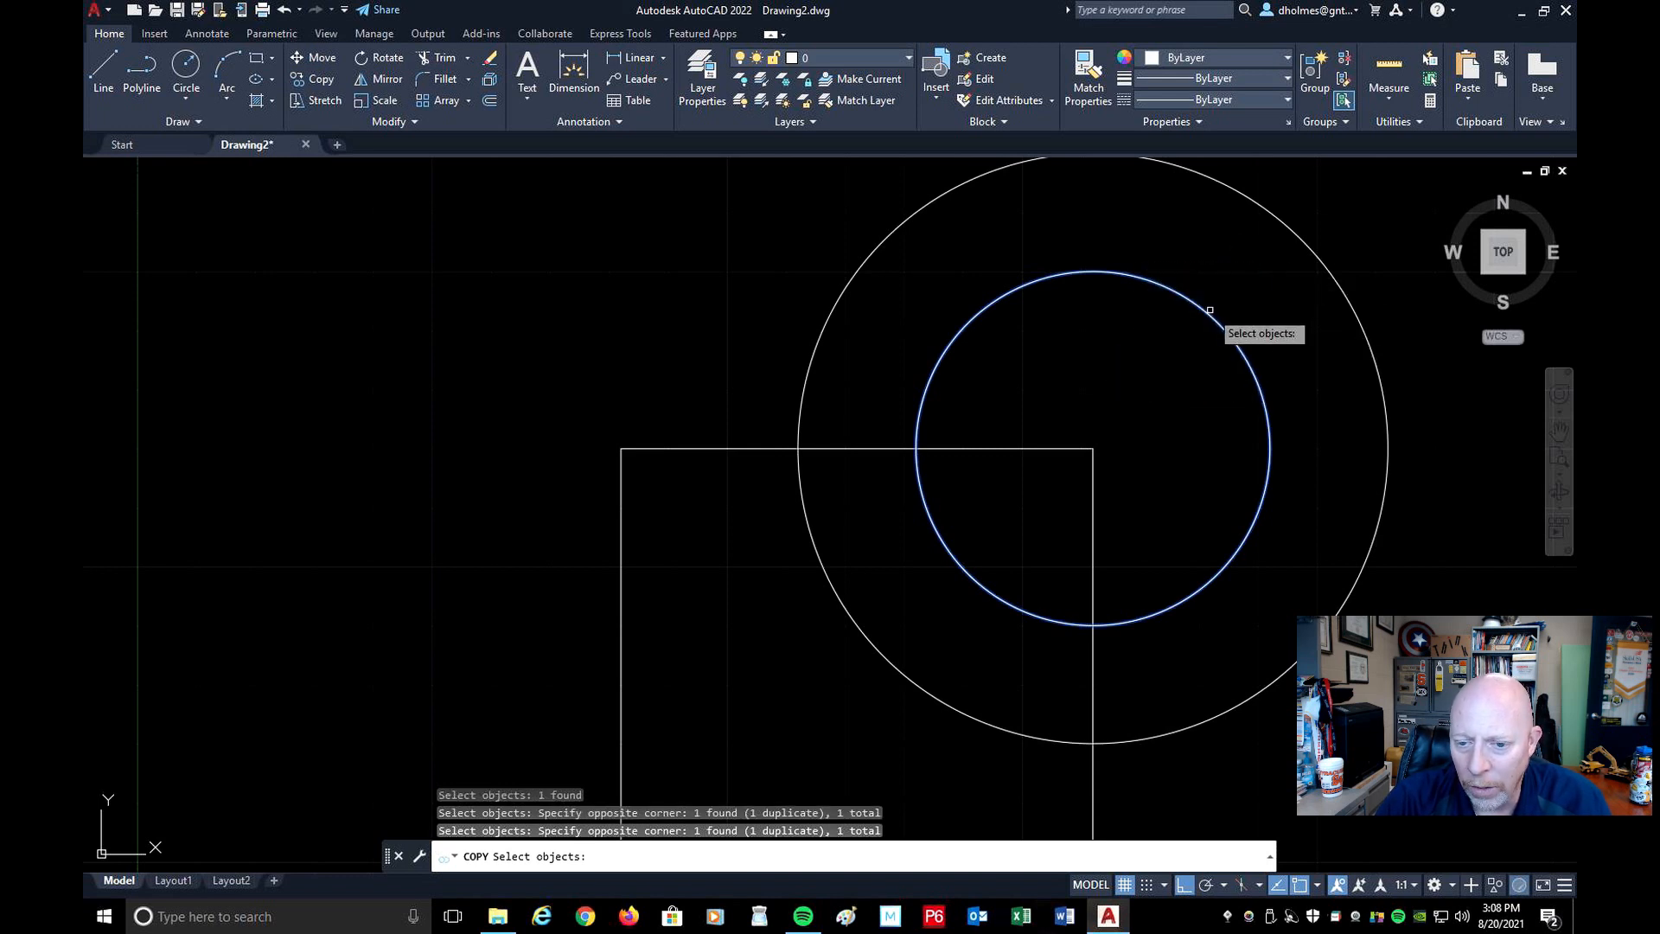
{"action": "left_click", "coordinate": [1207, 314]}
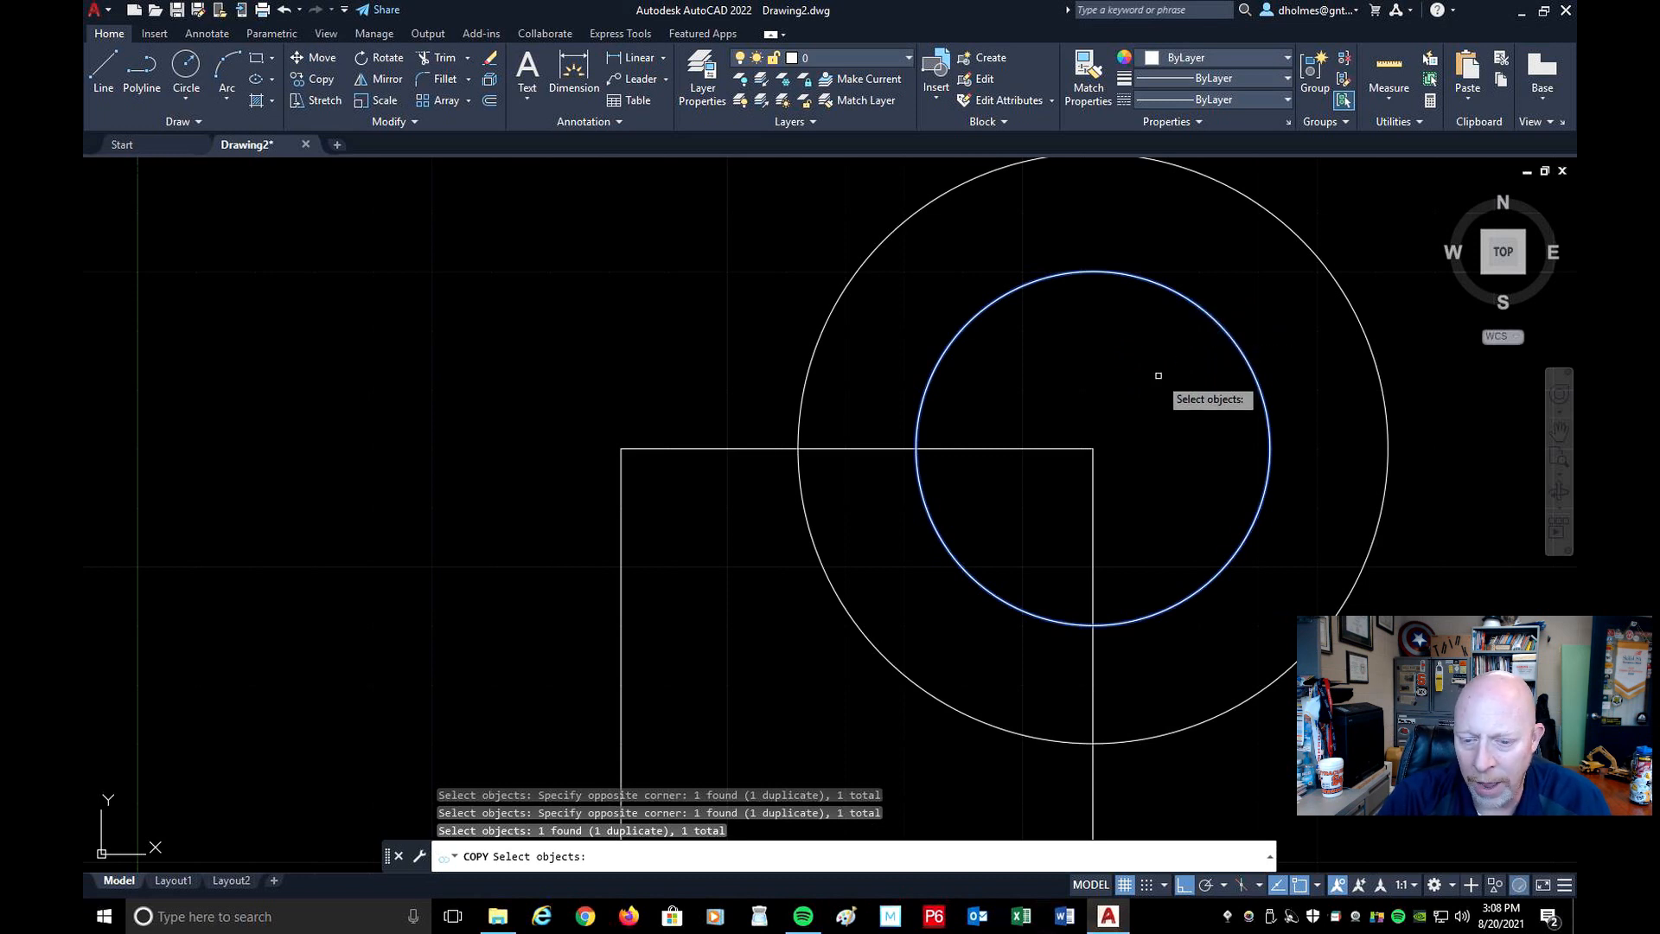
{"action": "key", "text": "Return"}
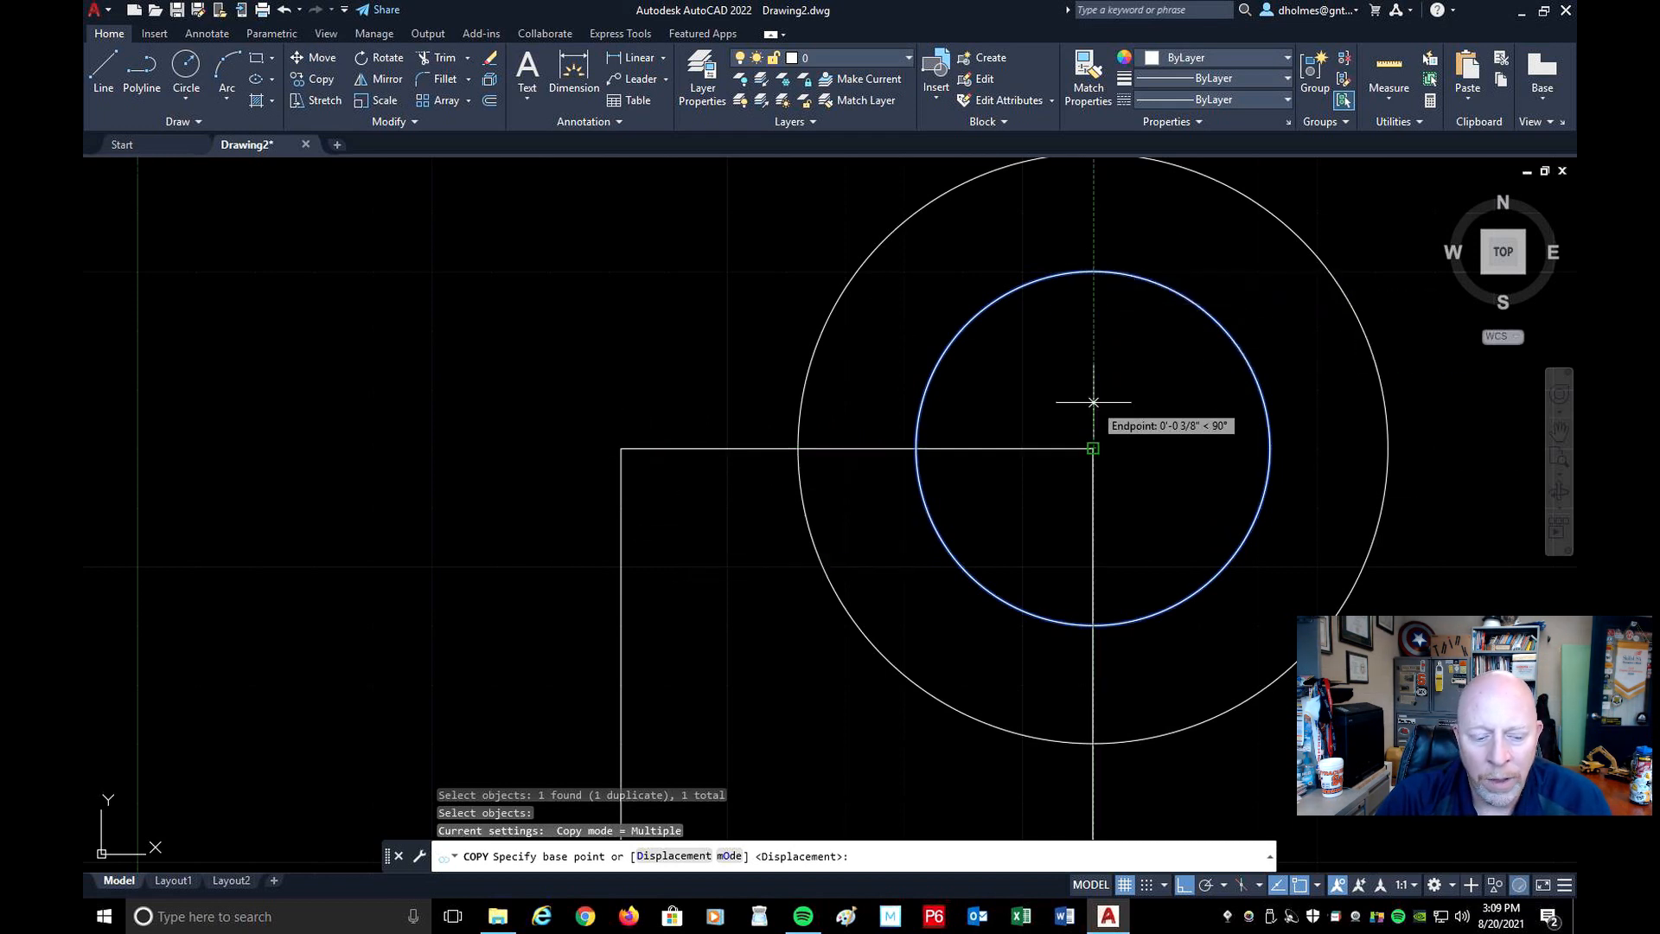
{"action": "left_click", "coordinate": [1093, 448]}
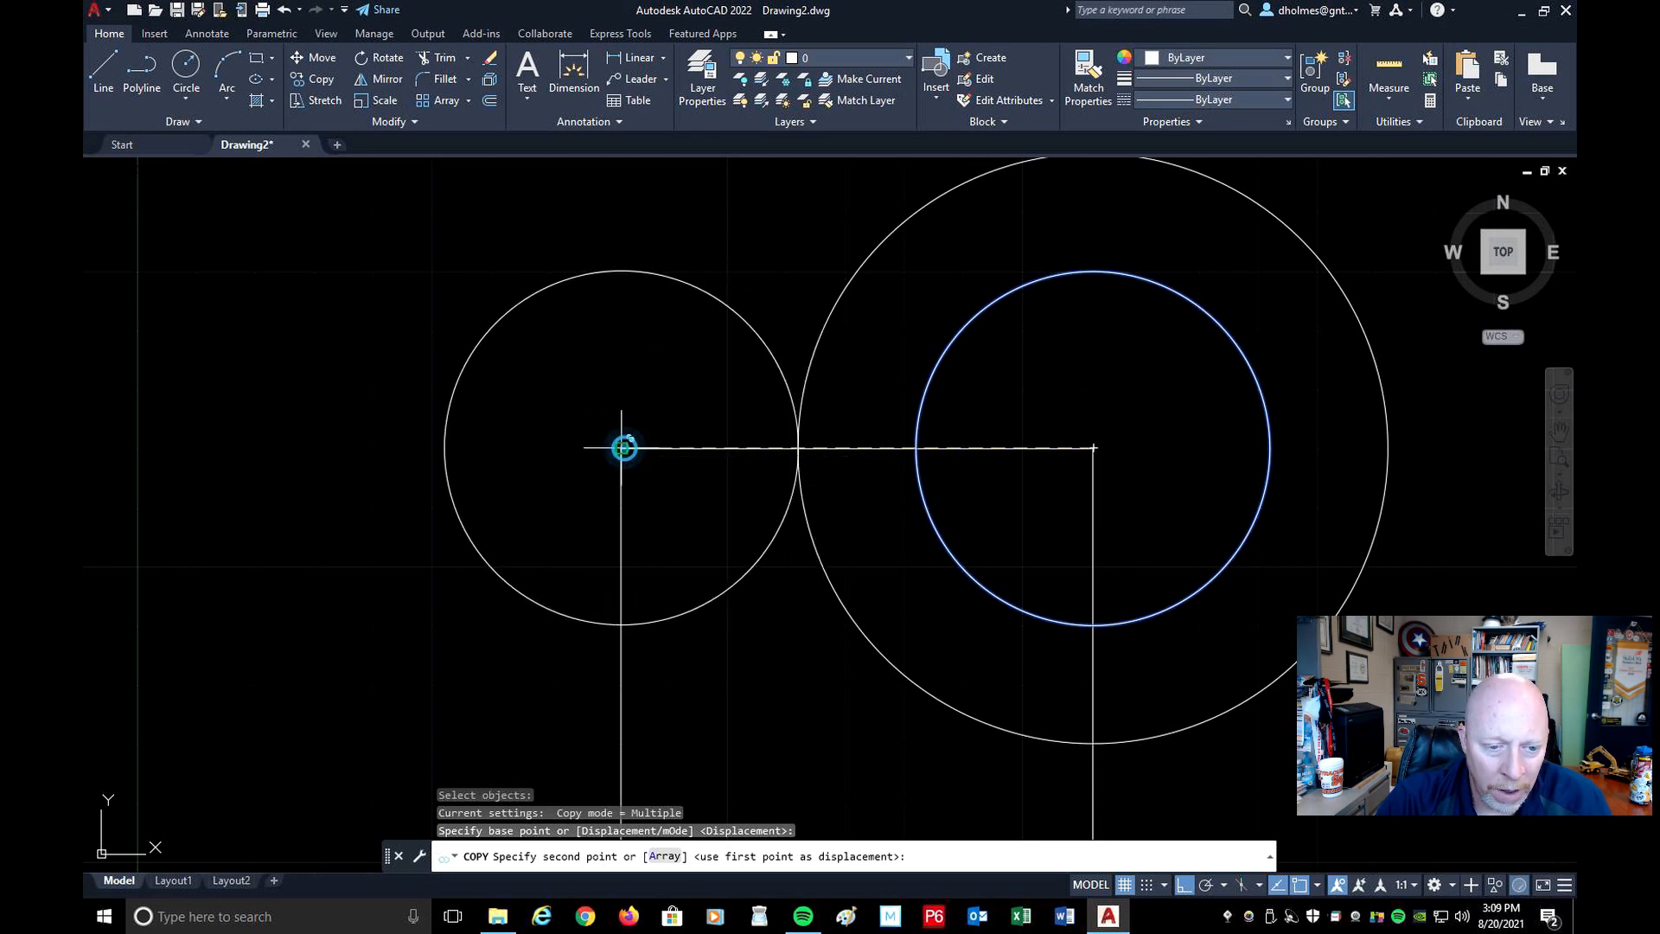
{"action": "left_click", "coordinate": [624, 447]}
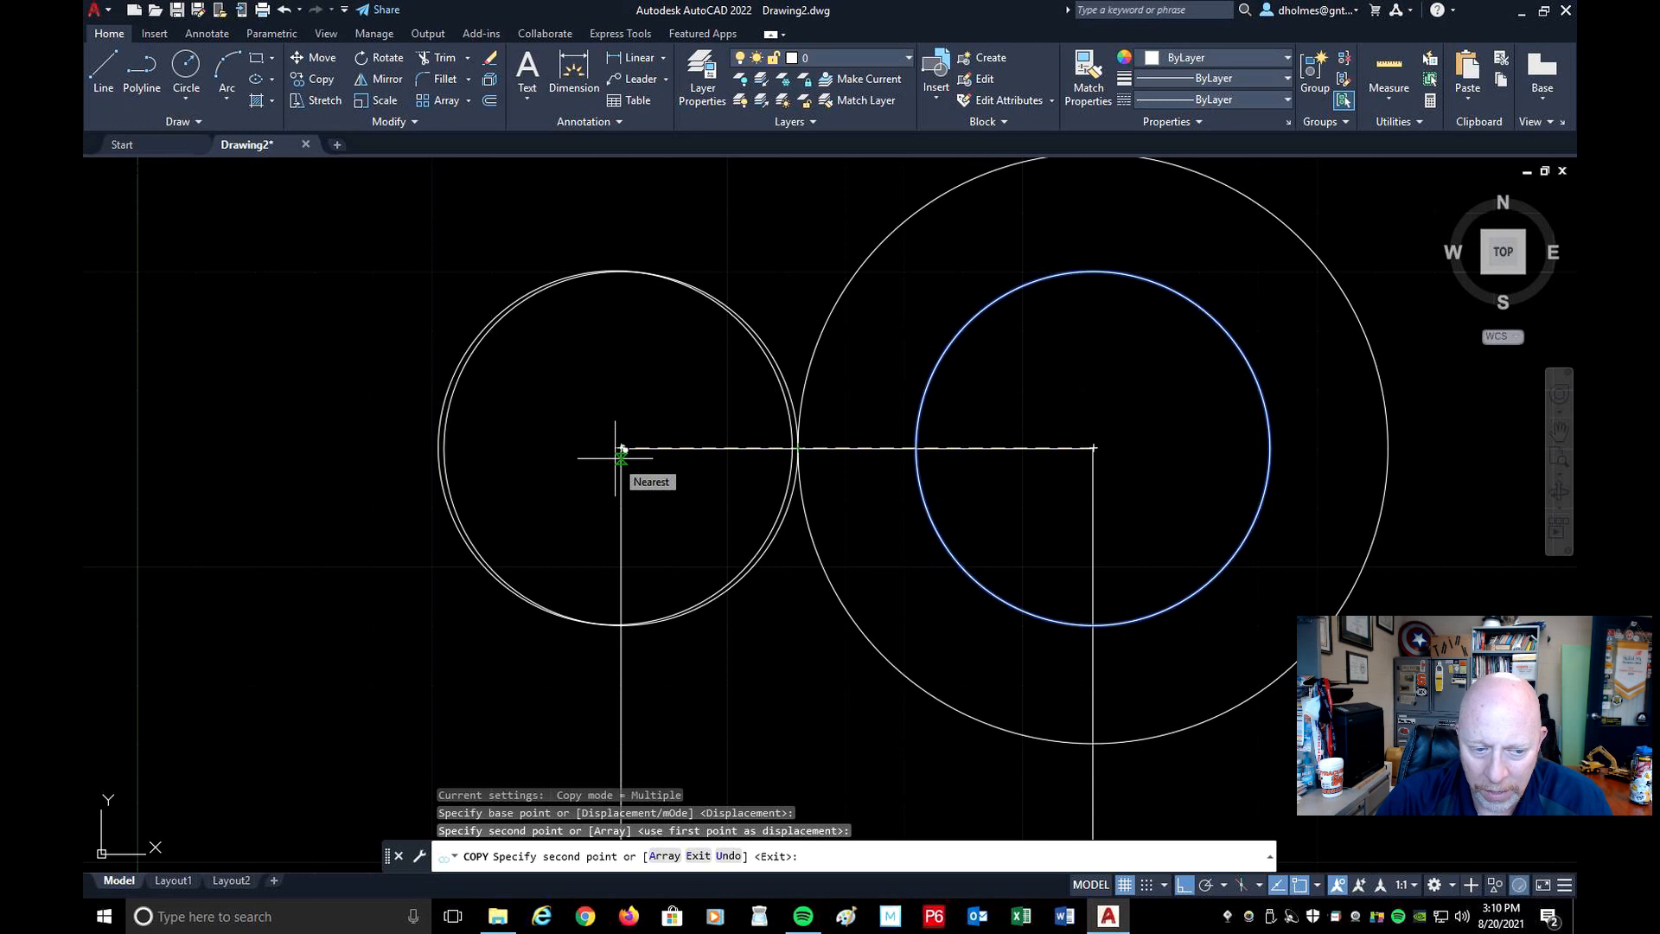
{"action": "left_click", "coordinate": [804, 448]}
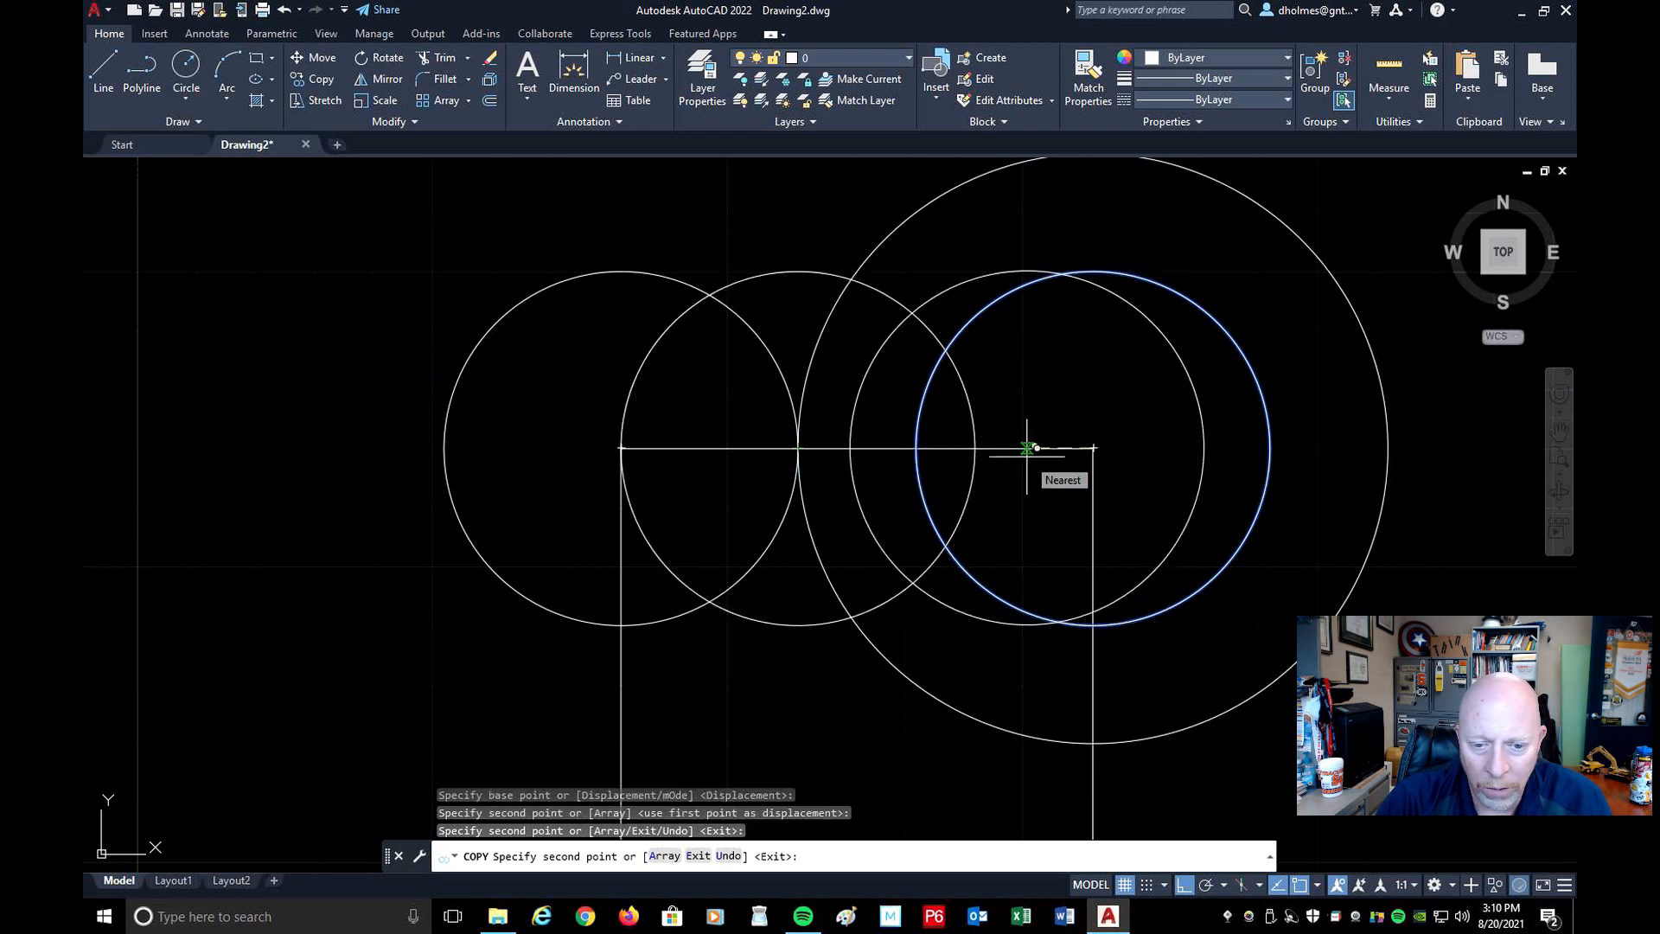
{"action": "key", "text": "Escape"}
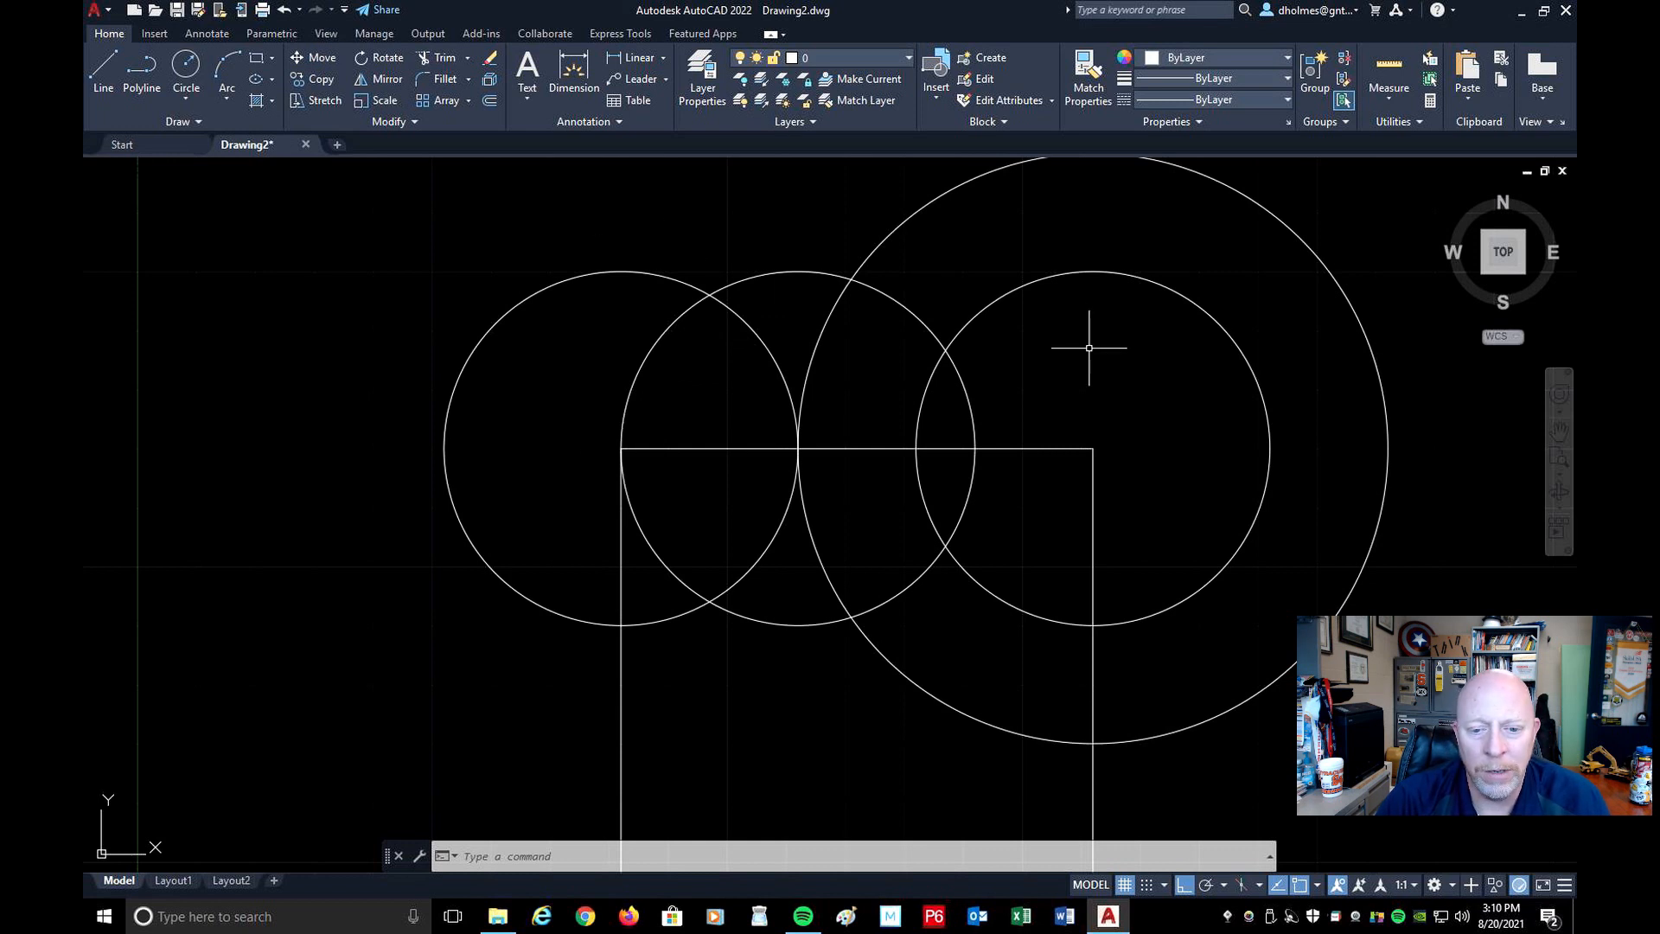
Trim away the middle circle's portions inside the left 3-inch circle and its lower arc between the 5-inch and right 3-inch circles.
{"action": "scroll", "coordinate": [1088, 347], "scroll_direction": "down", "scroll_amount": 4}
{"action": "scroll", "coordinate": [1236, 250], "scroll_direction": "up", "scroll_amount": 2}
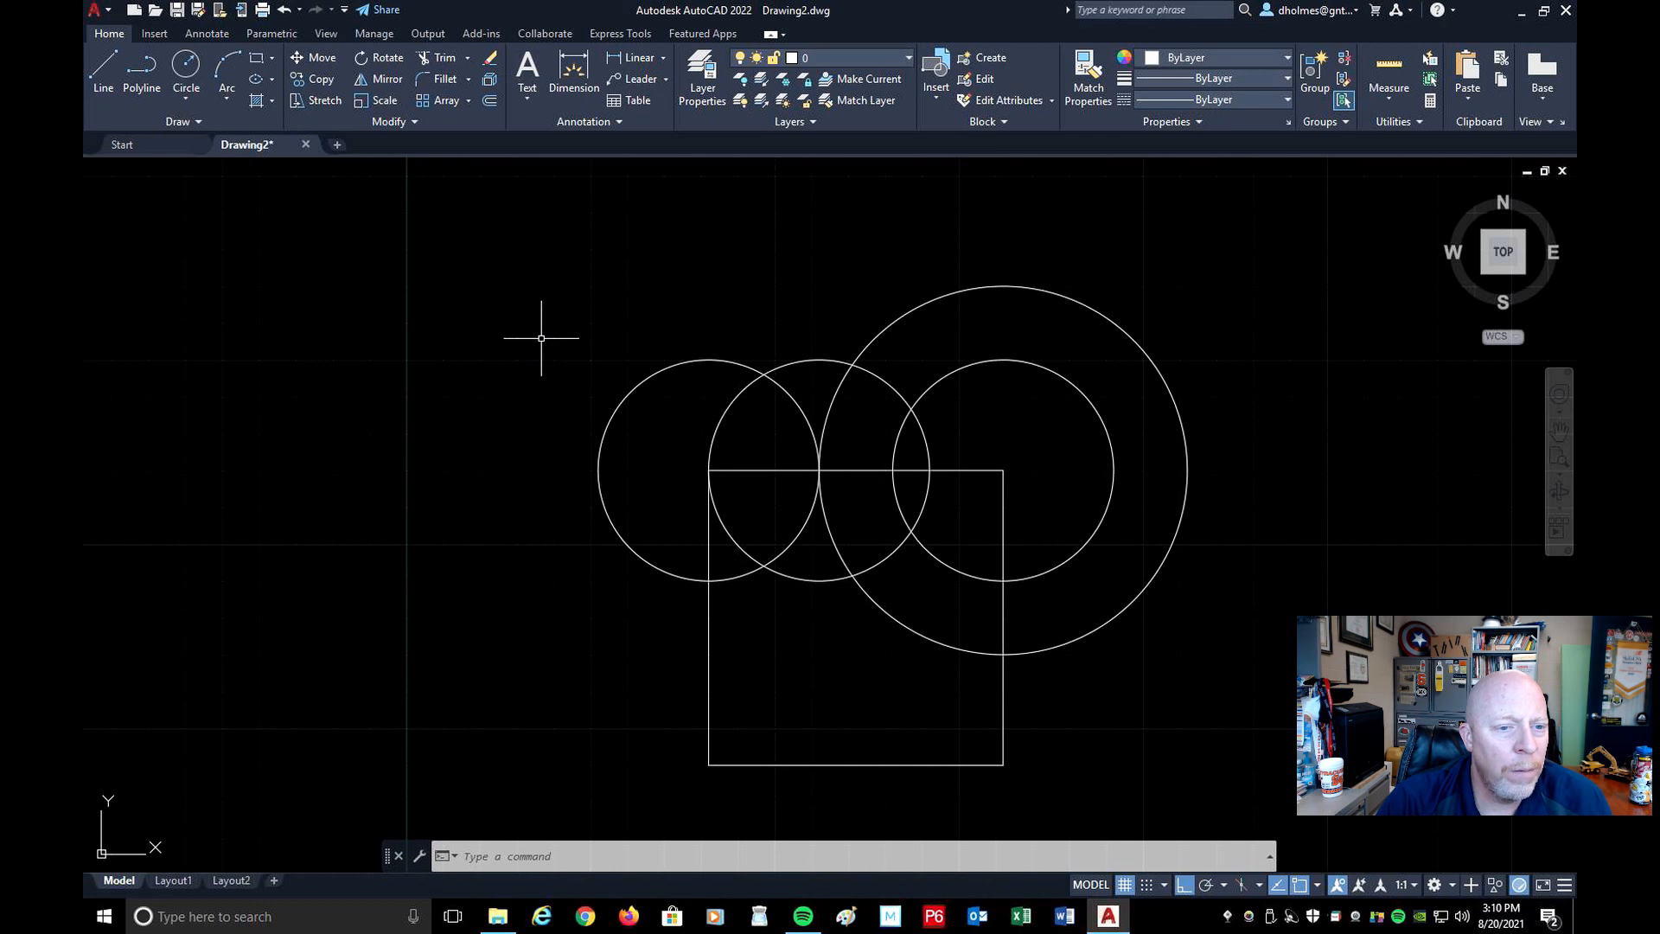
{"action": "left_click", "coordinate": [442, 62]}
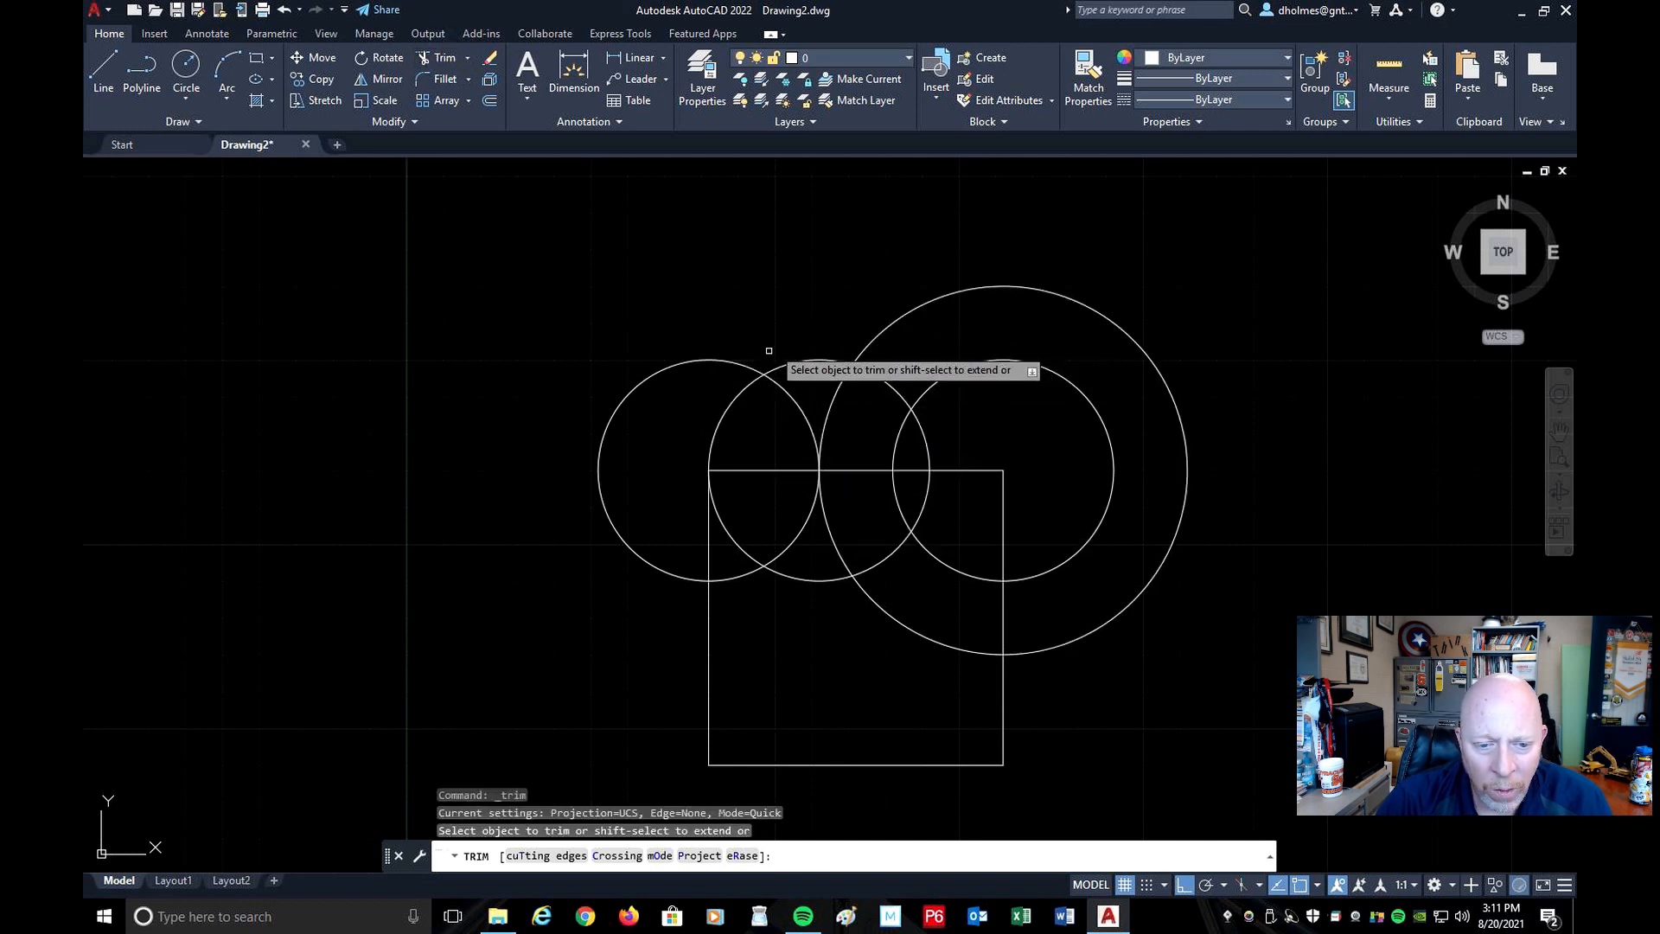
{"action": "scroll", "coordinate": [834, 420], "scroll_direction": "up", "scroll_amount": 2}
{"action": "scroll", "coordinate": [834, 420], "scroll_direction": "up", "scroll_amount": 2}
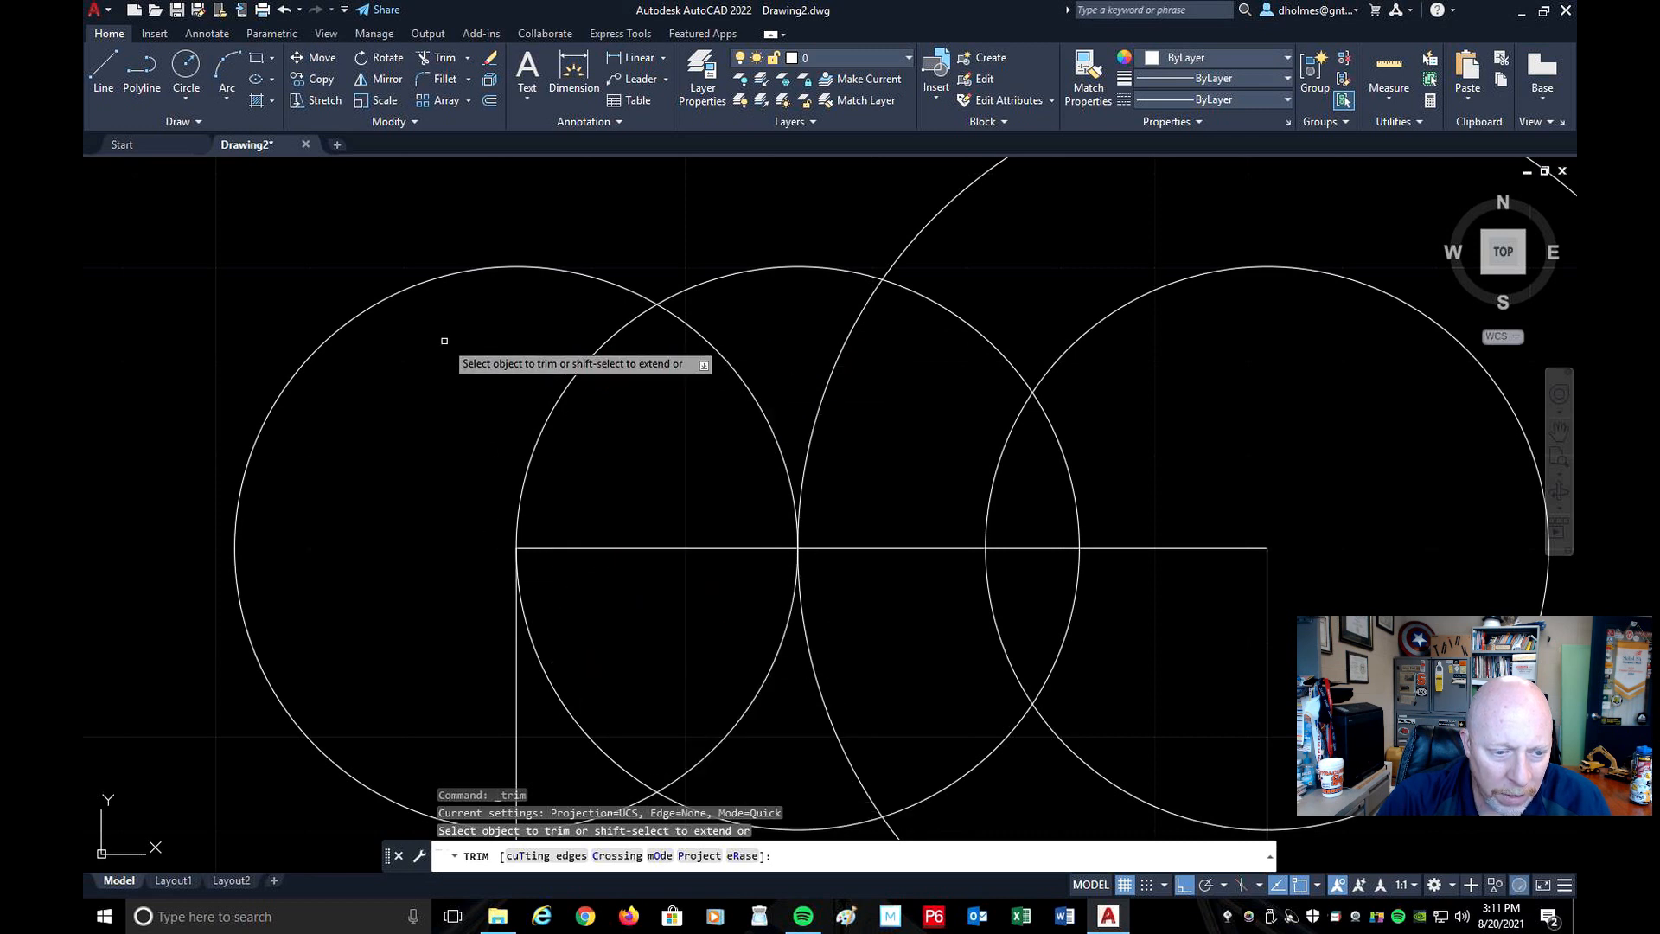
{"action": "left_click", "coordinate": [574, 379]}
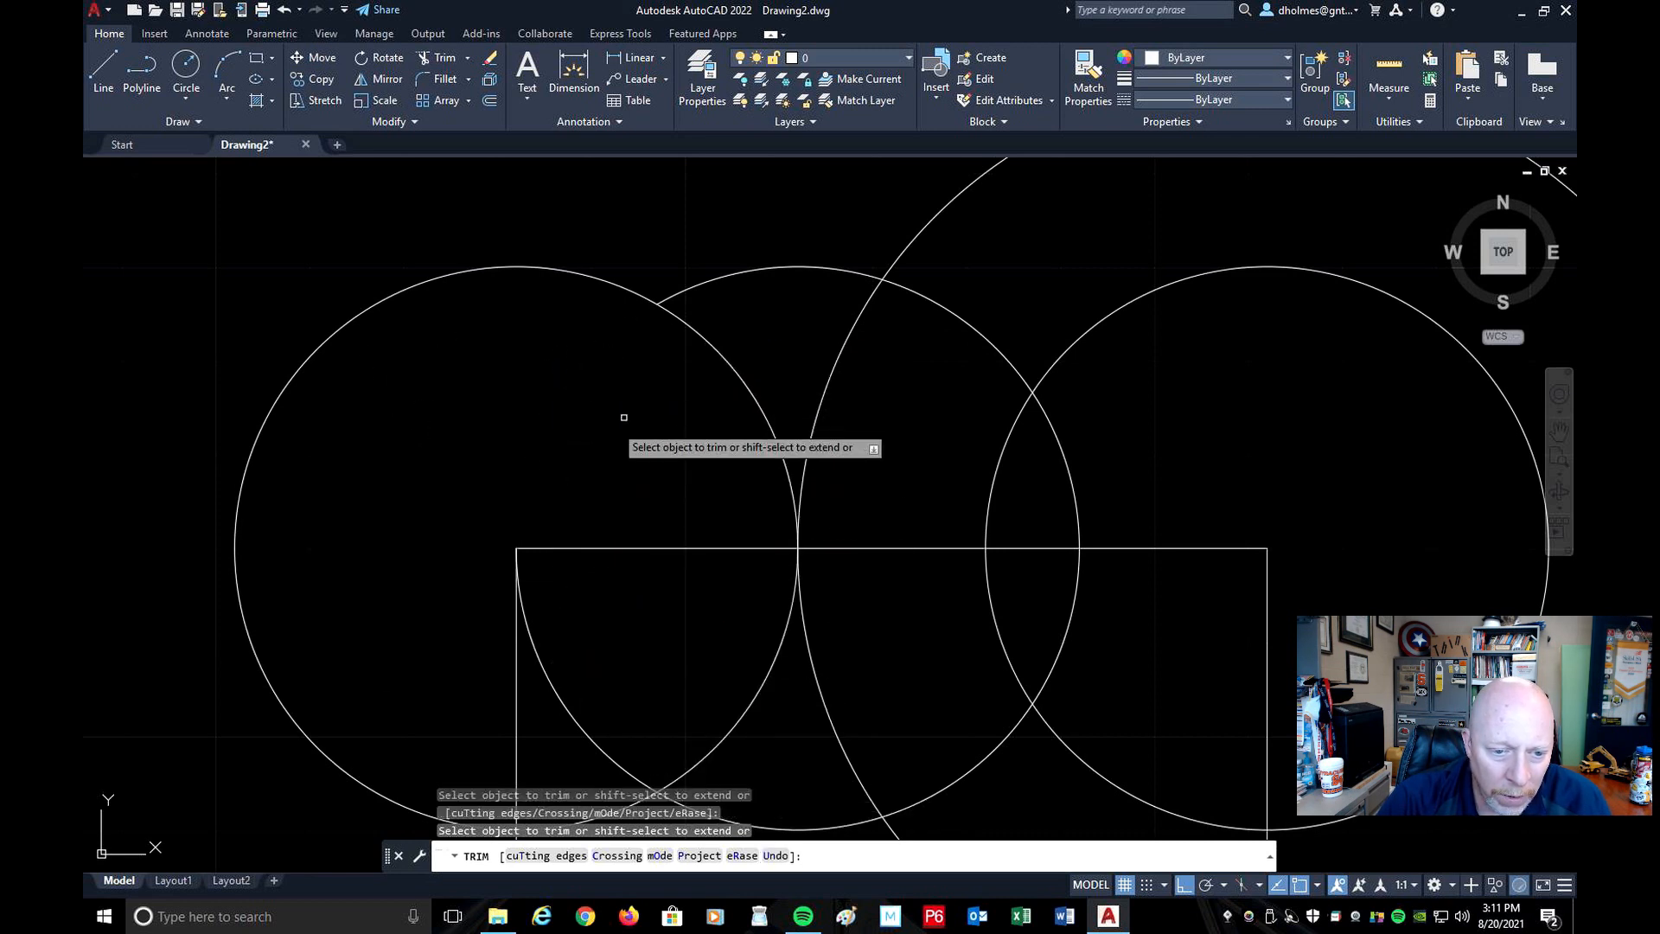
{"action": "left_click", "coordinate": [580, 724]}
{"action": "scroll", "coordinate": [694, 632], "scroll_direction": "down", "scroll_amount": 3}
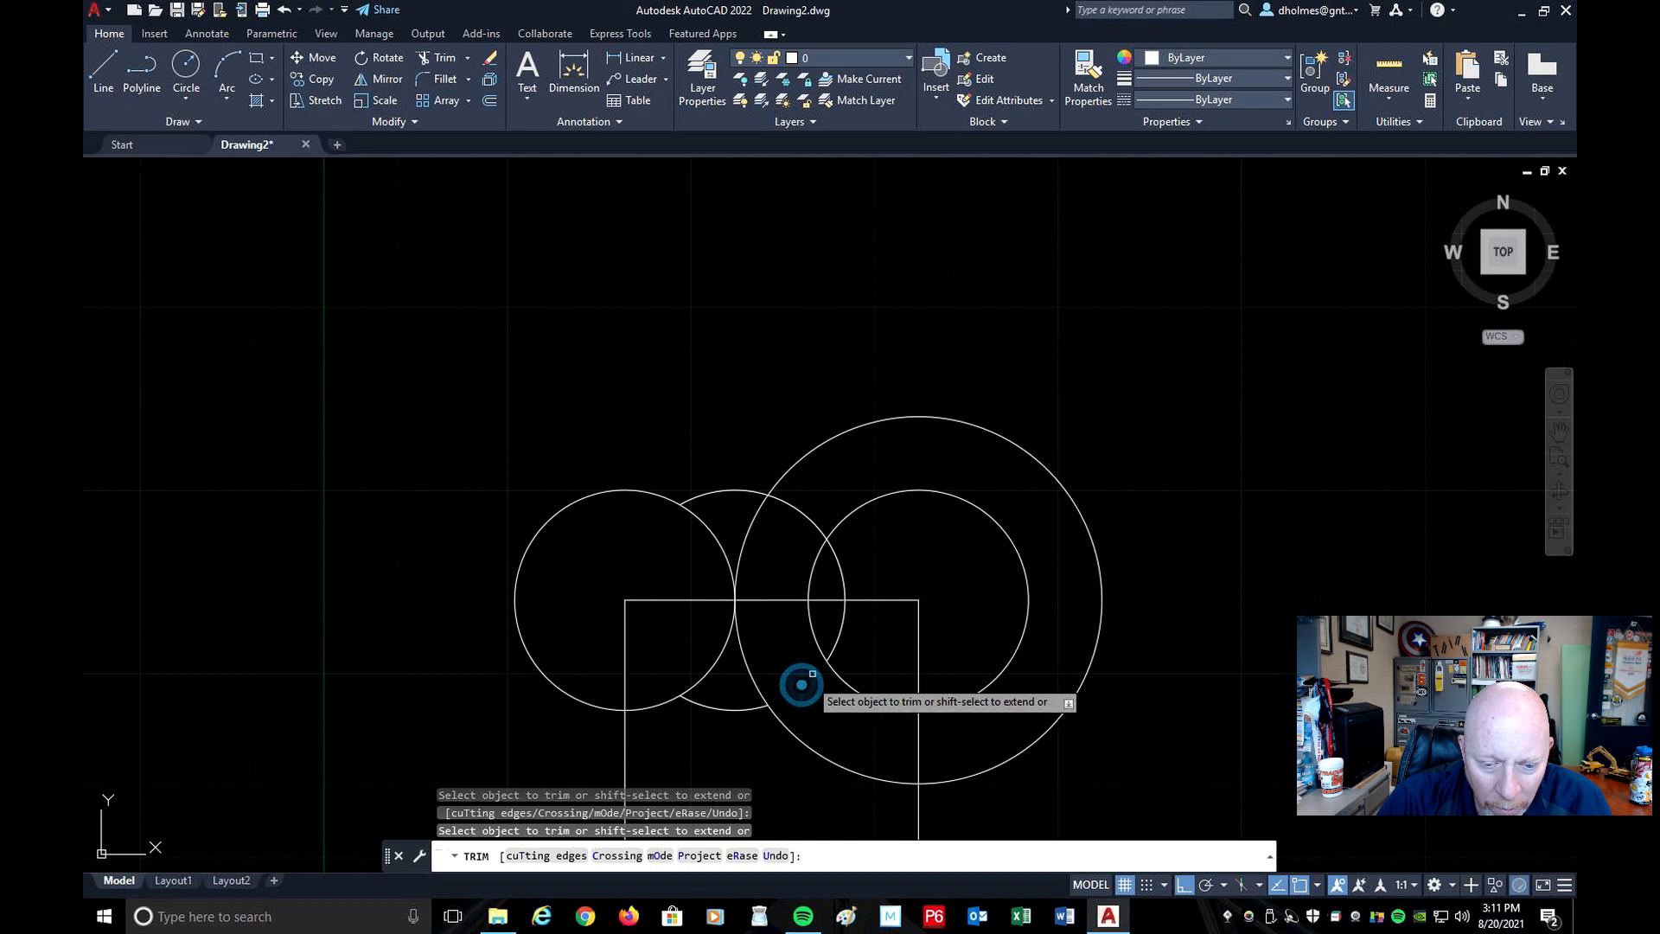
Trim the middle circle's remaining portions inside the right 3-inch circle and the 5-inch circle.
{"action": "left_click", "coordinate": [836, 555]}
{"action": "left_click", "coordinate": [801, 489]}
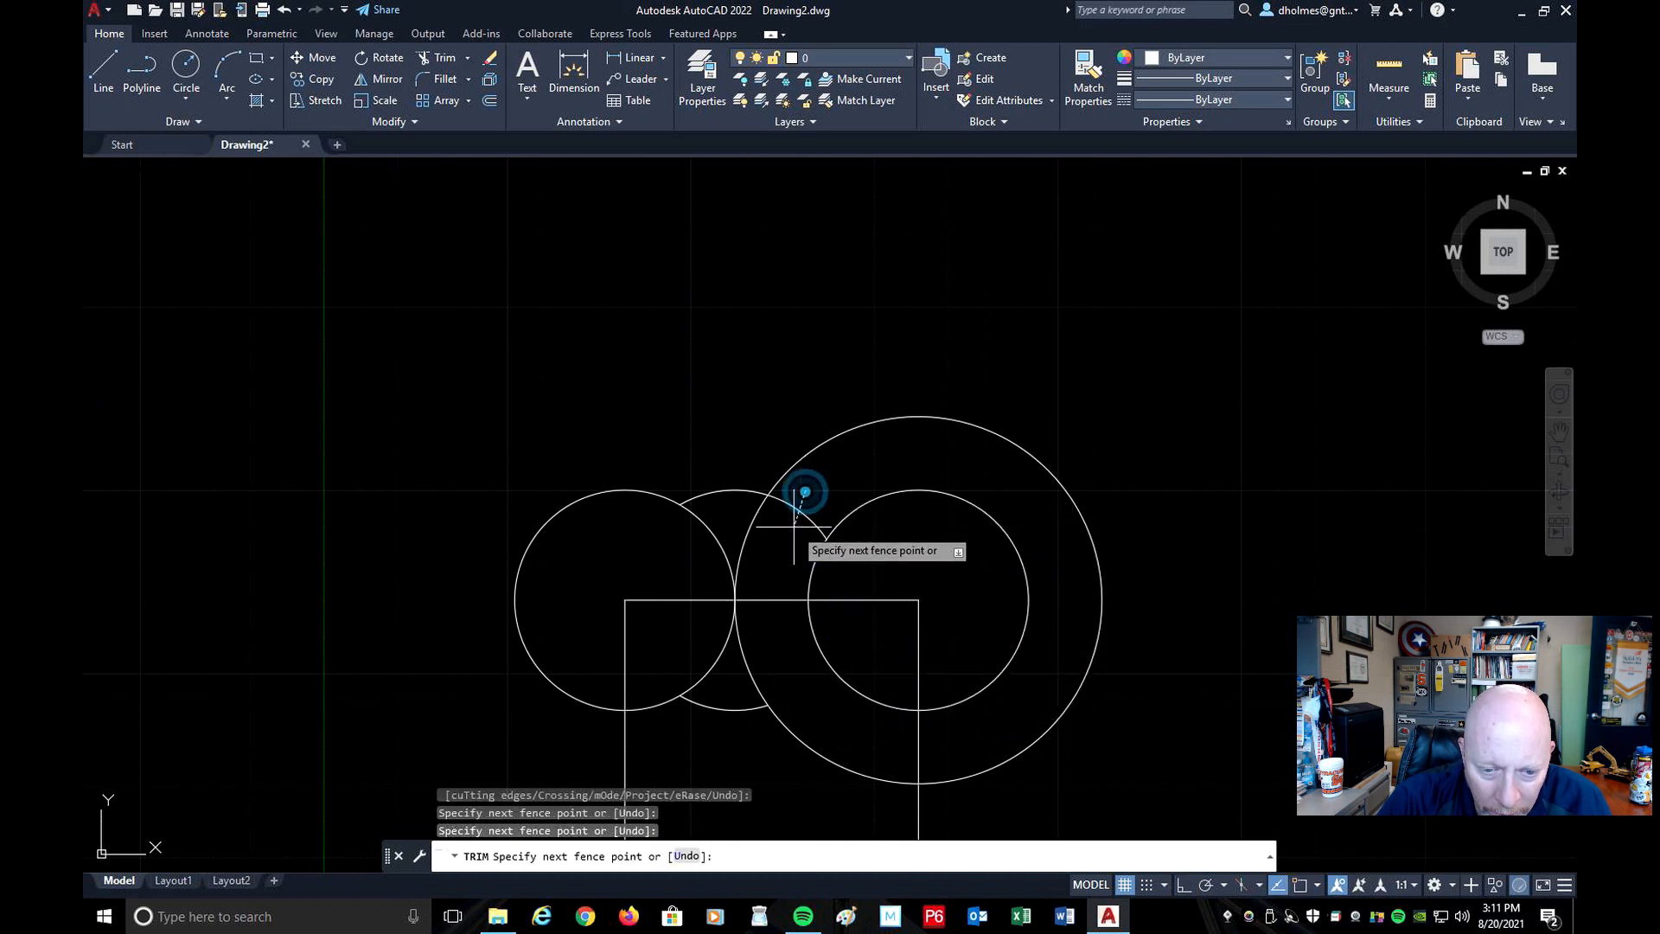
{"action": "left_click", "coordinate": [786, 524]}
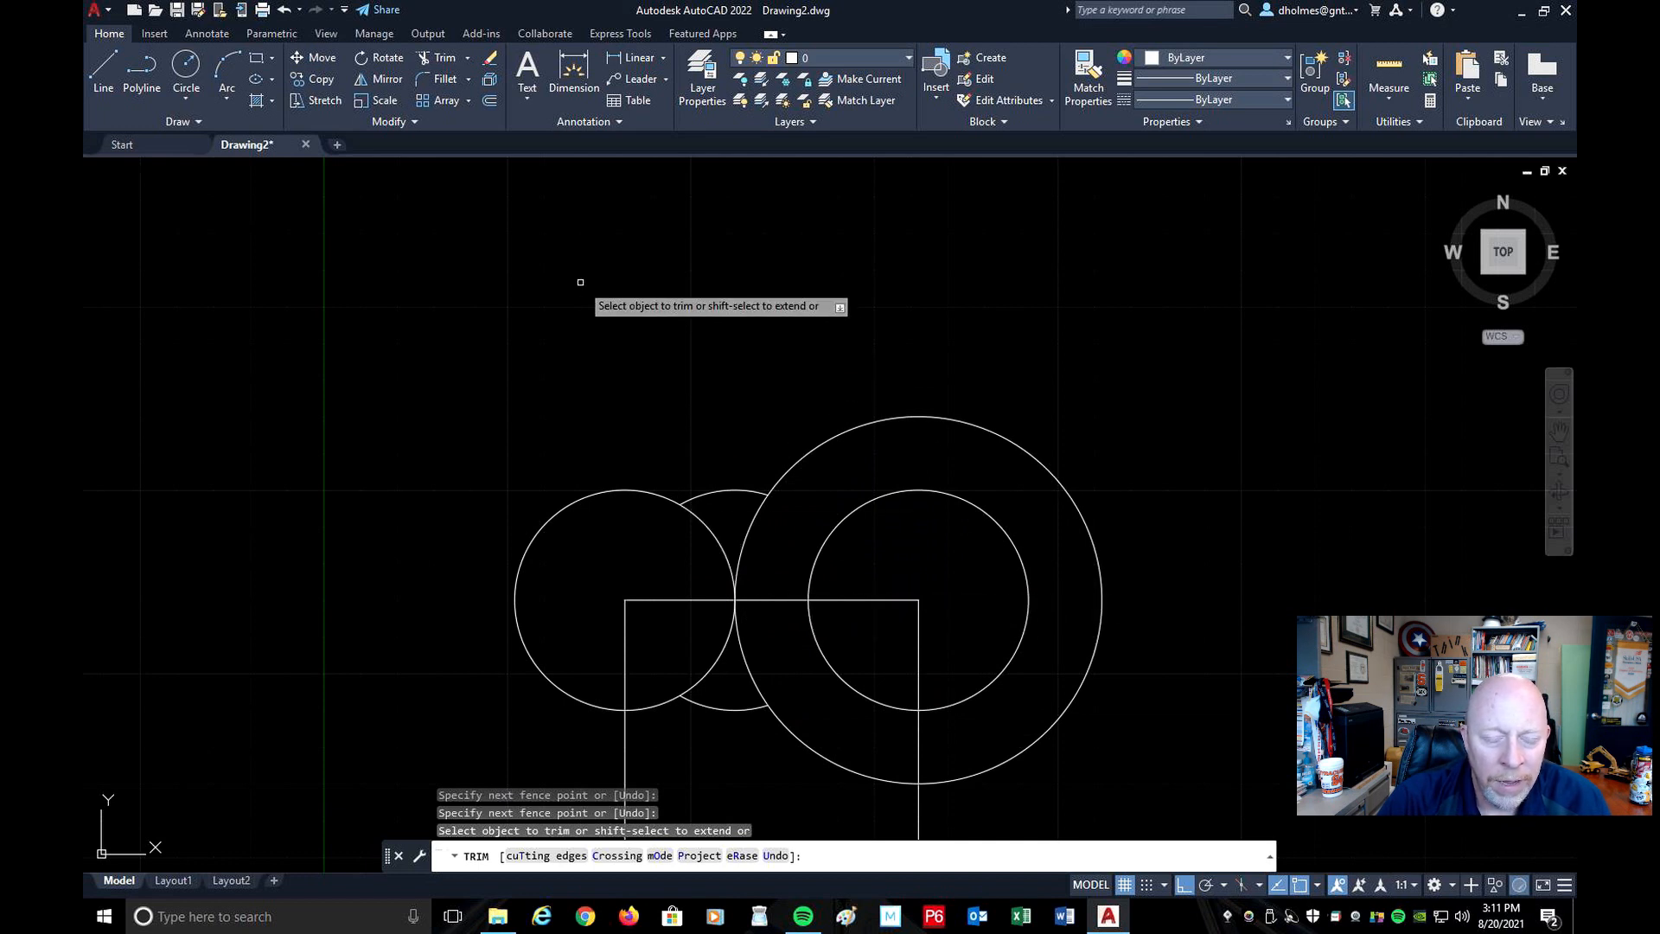
Extend the middle circle's upper and lower arcs through the 5-inch circle to the 3-inch circle at the square's top-right corner.
{"action": "left_click", "coordinate": [469, 61]}
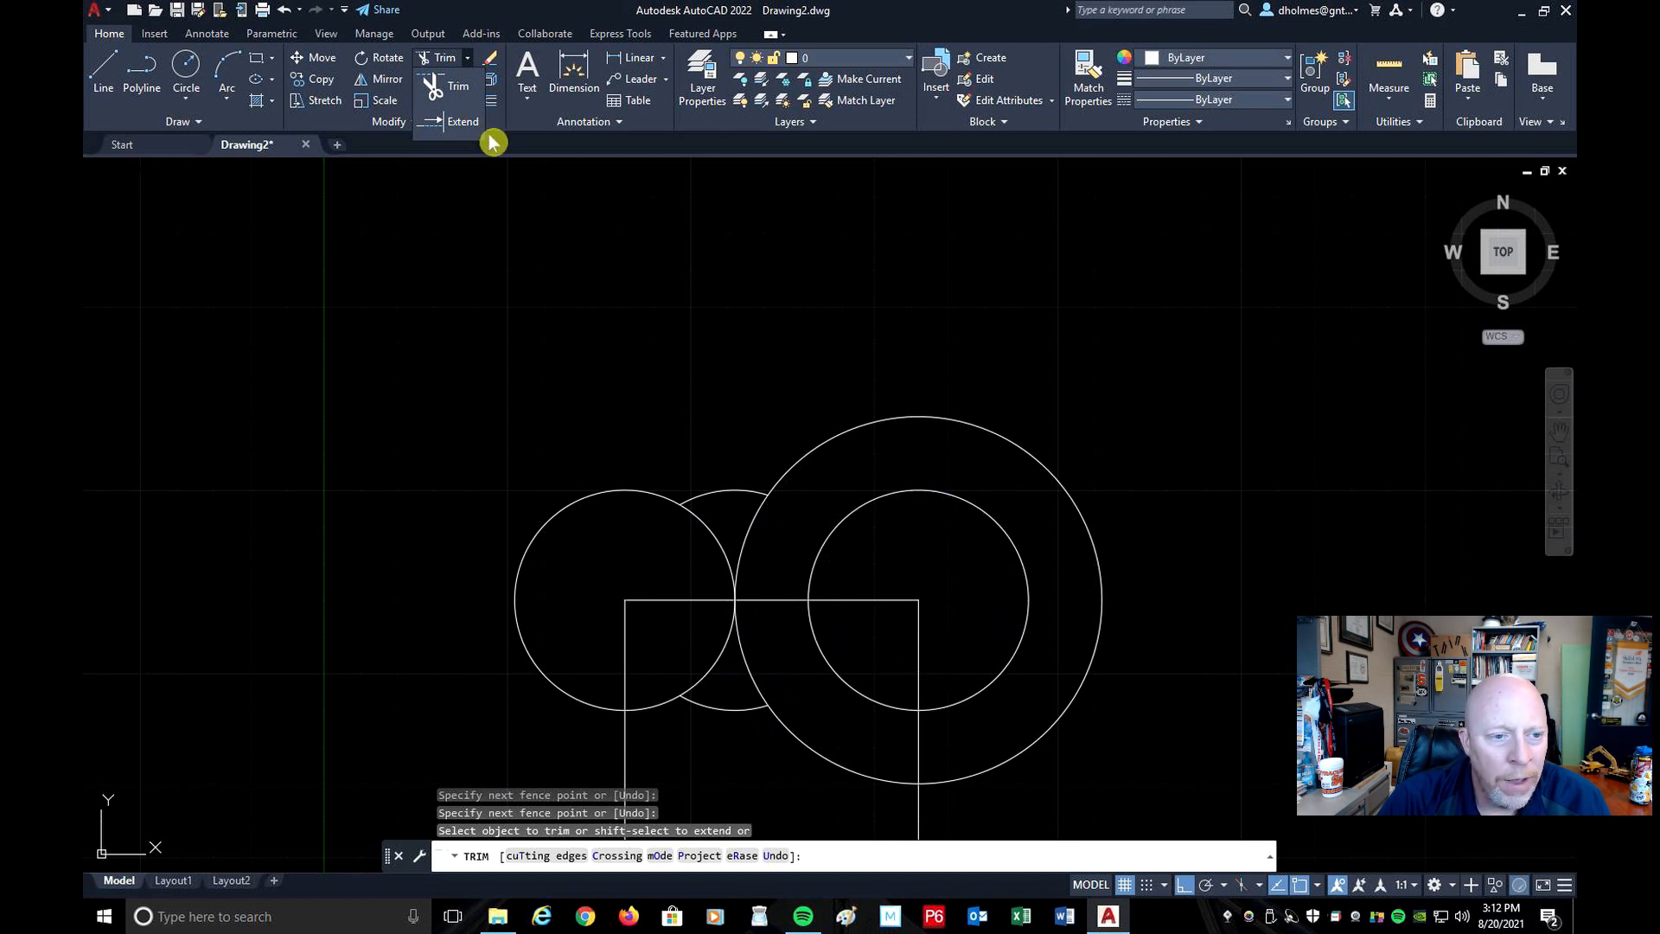
{"action": "left_click", "coordinate": [473, 62]}
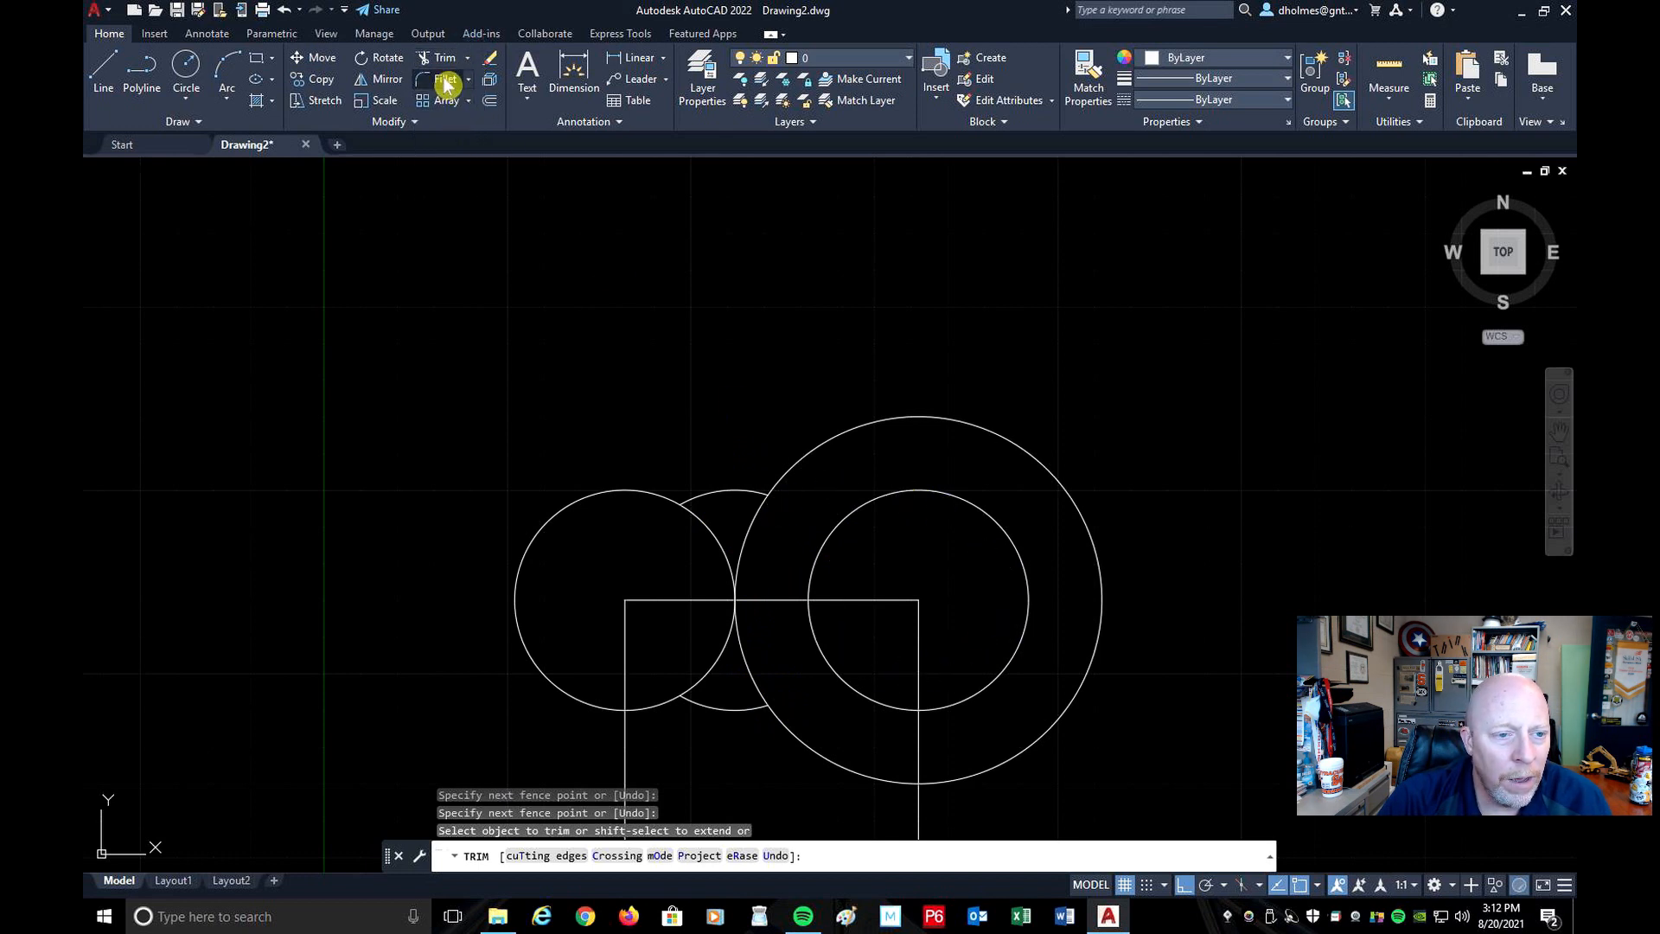
{"action": "left_click", "coordinate": [467, 59]}
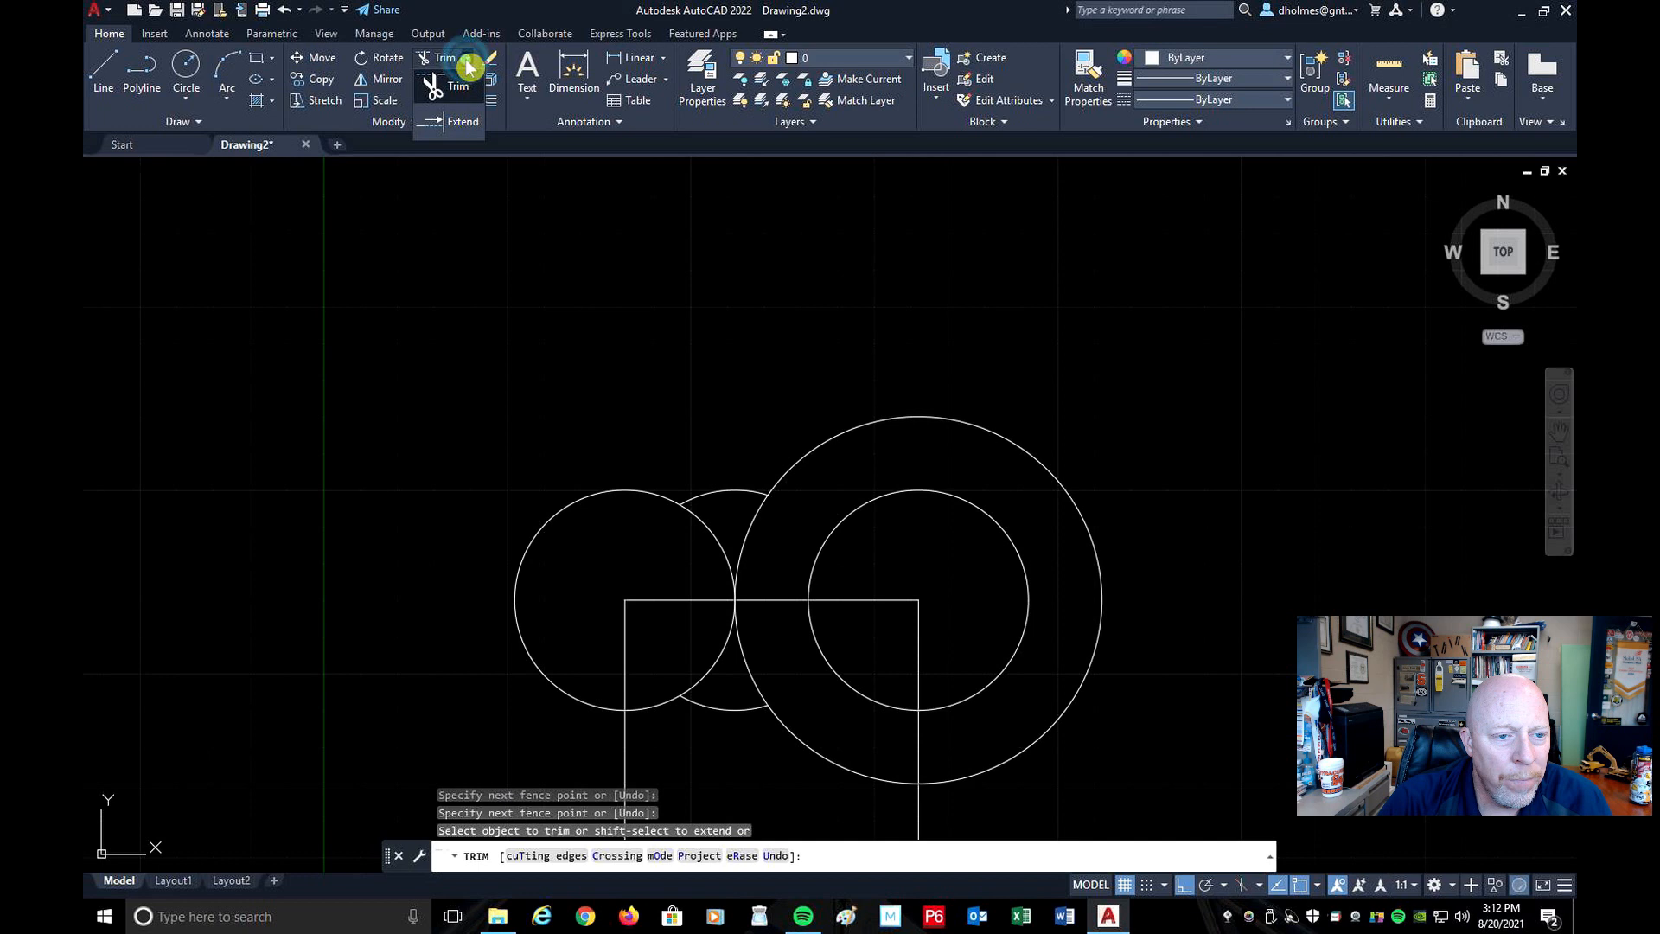
{"action": "left_click", "coordinate": [474, 122]}
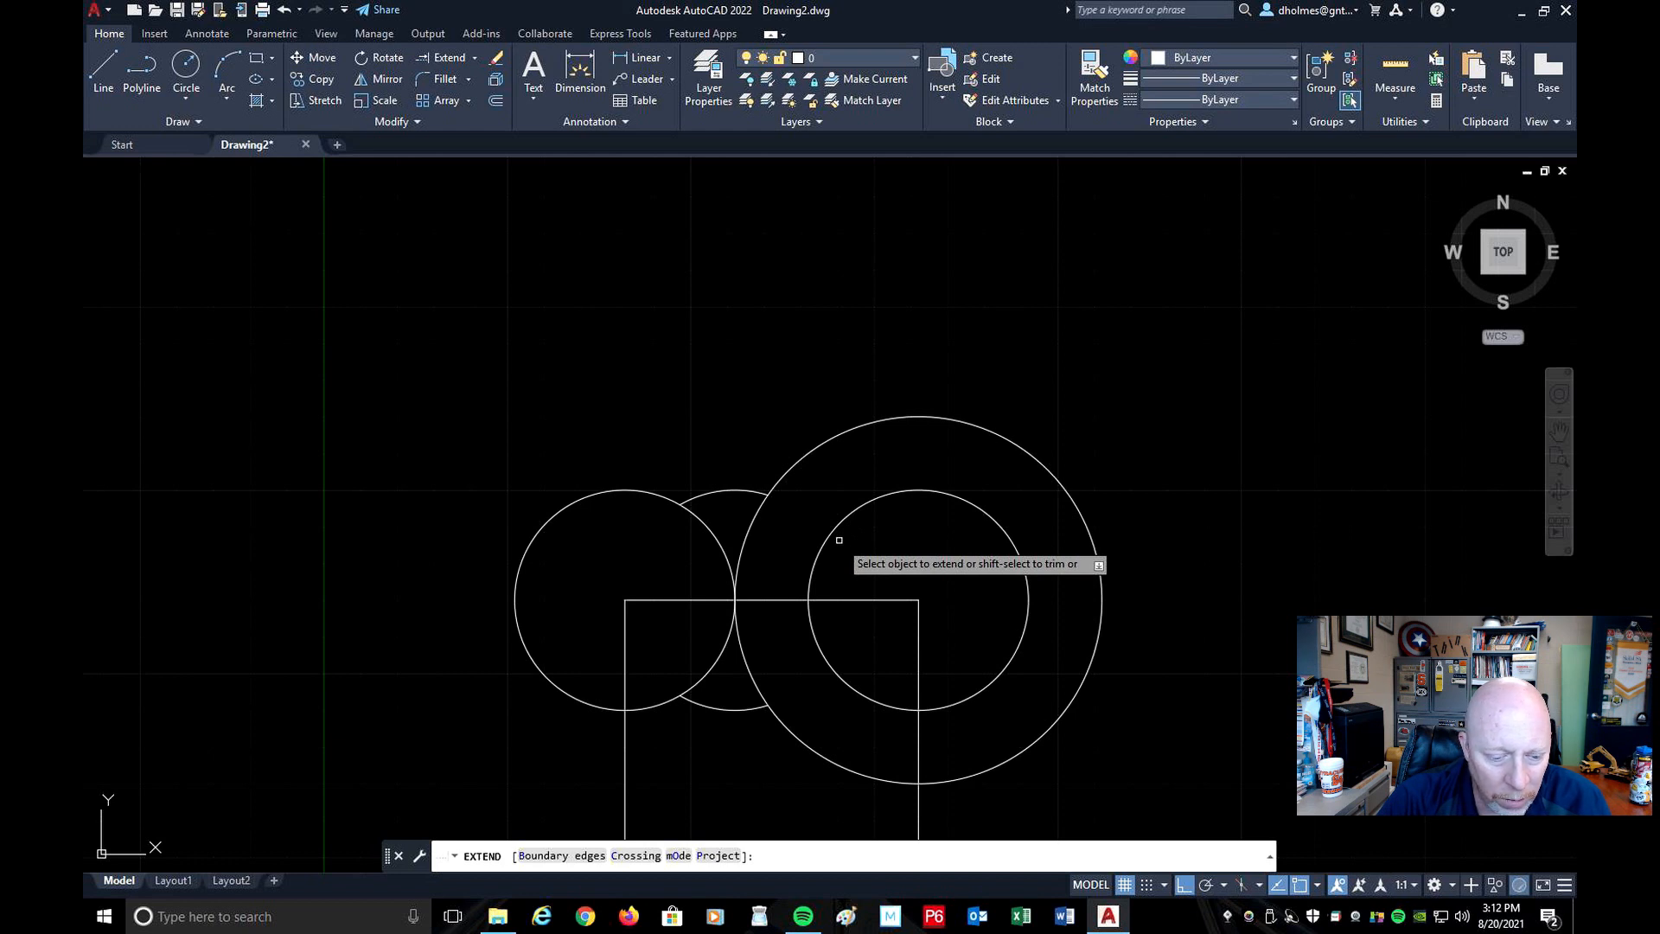
{"action": "left_click", "coordinate": [840, 525]}
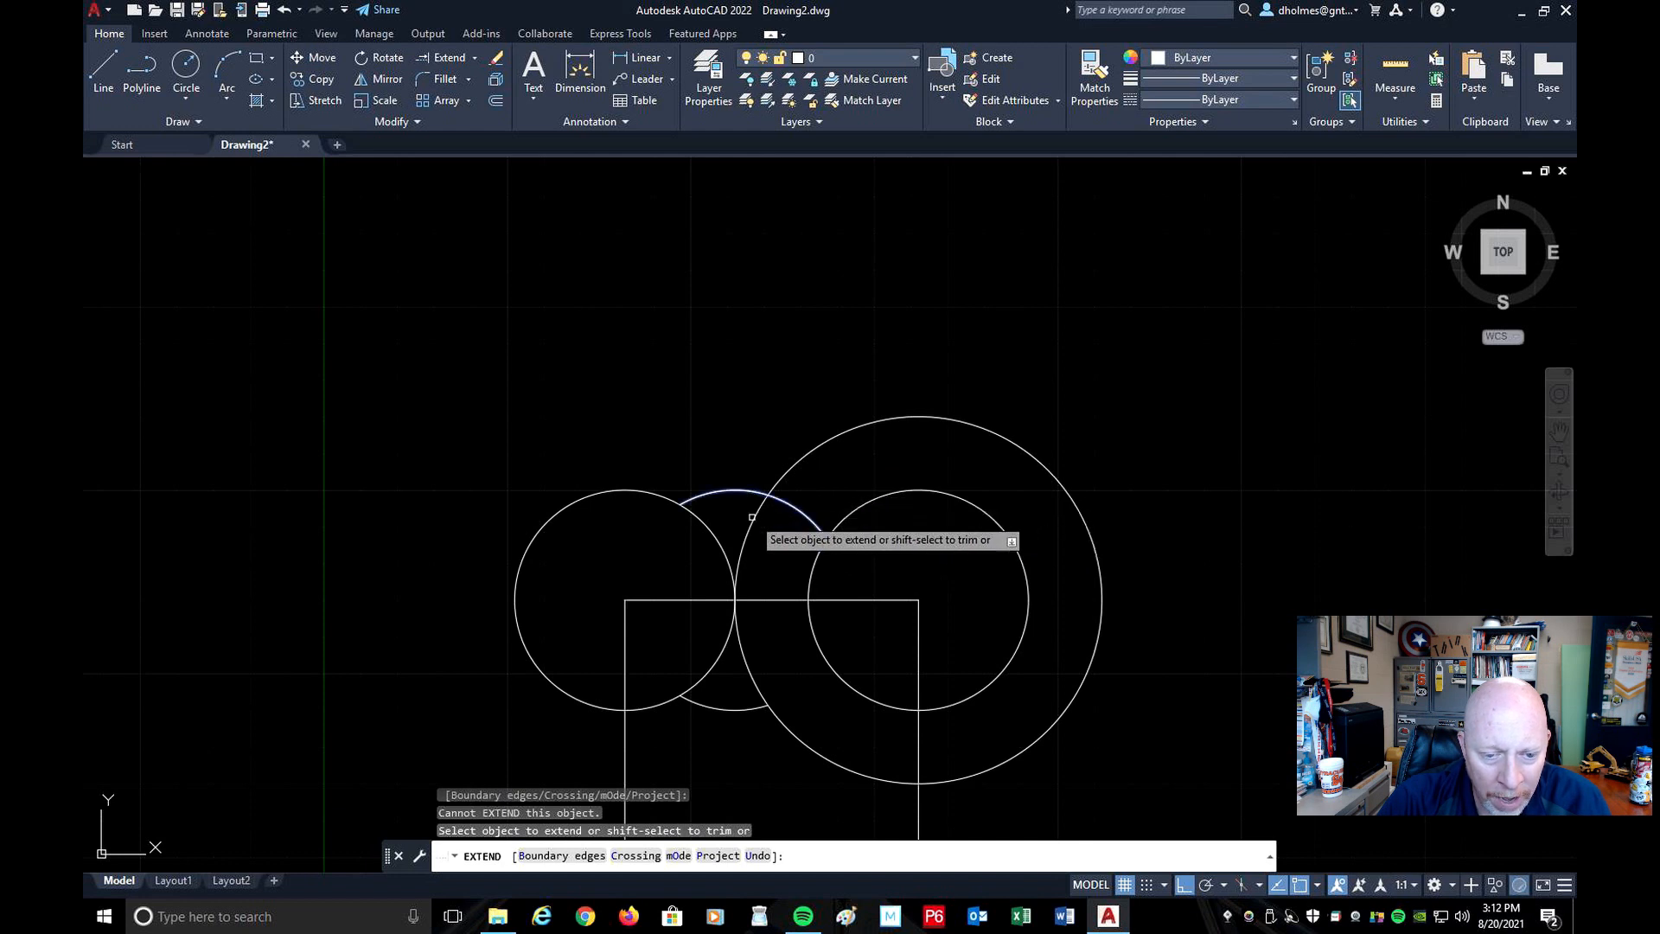
{"action": "left_click", "coordinate": [756, 708]}
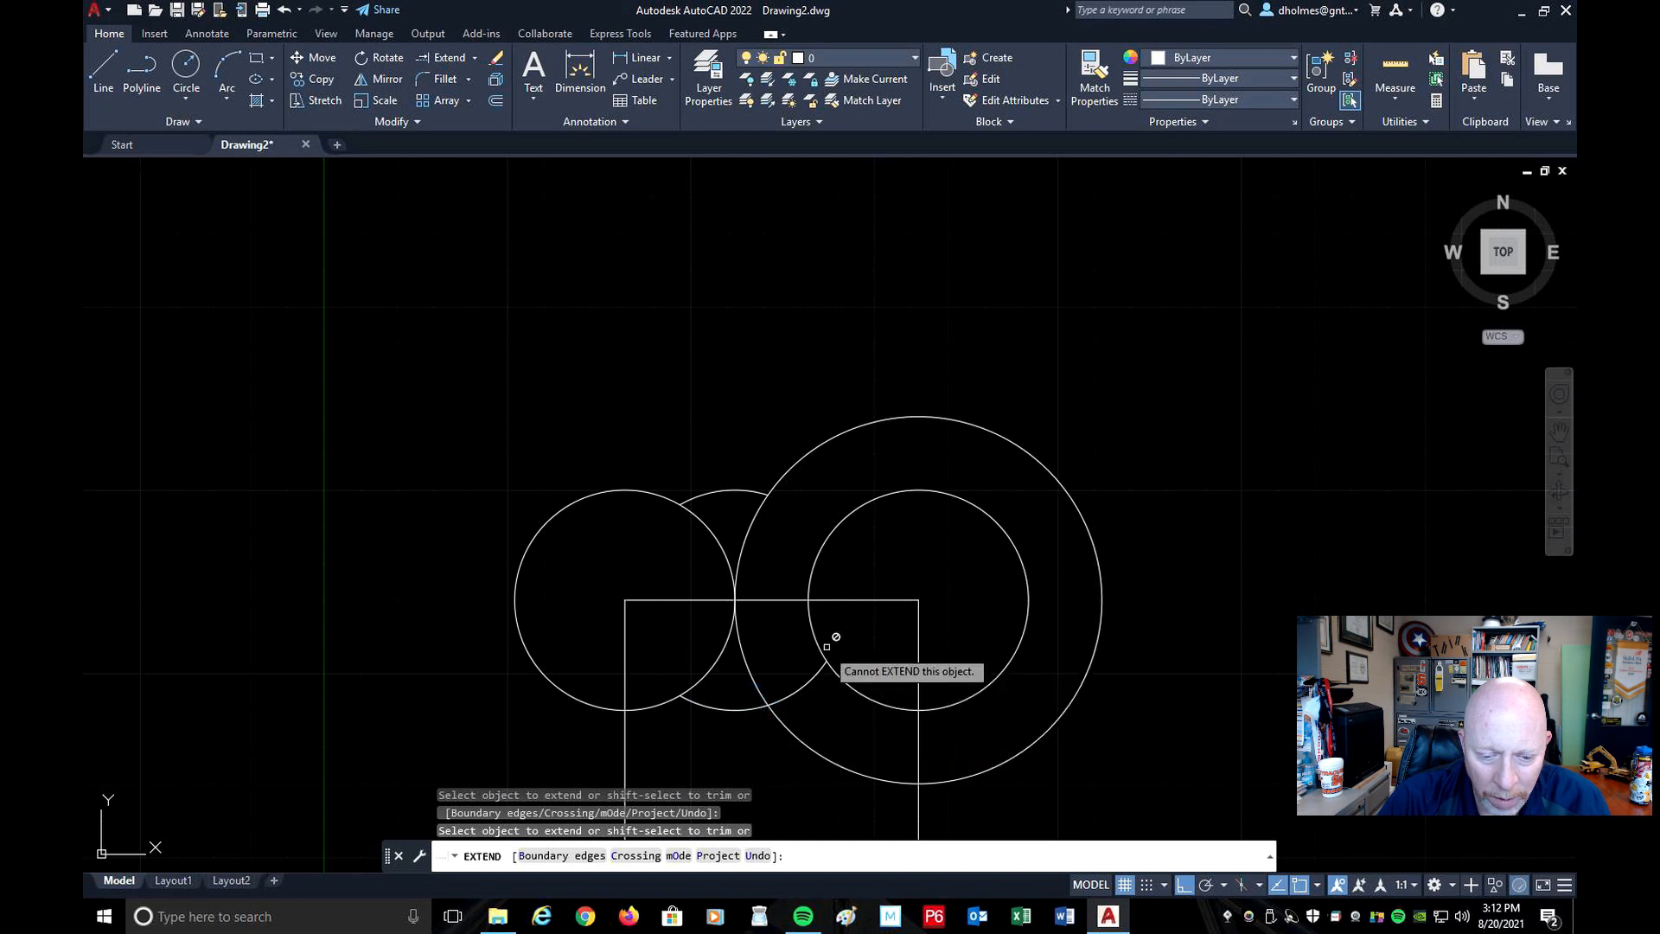
{"action": "left_click", "coordinate": [739, 489]}
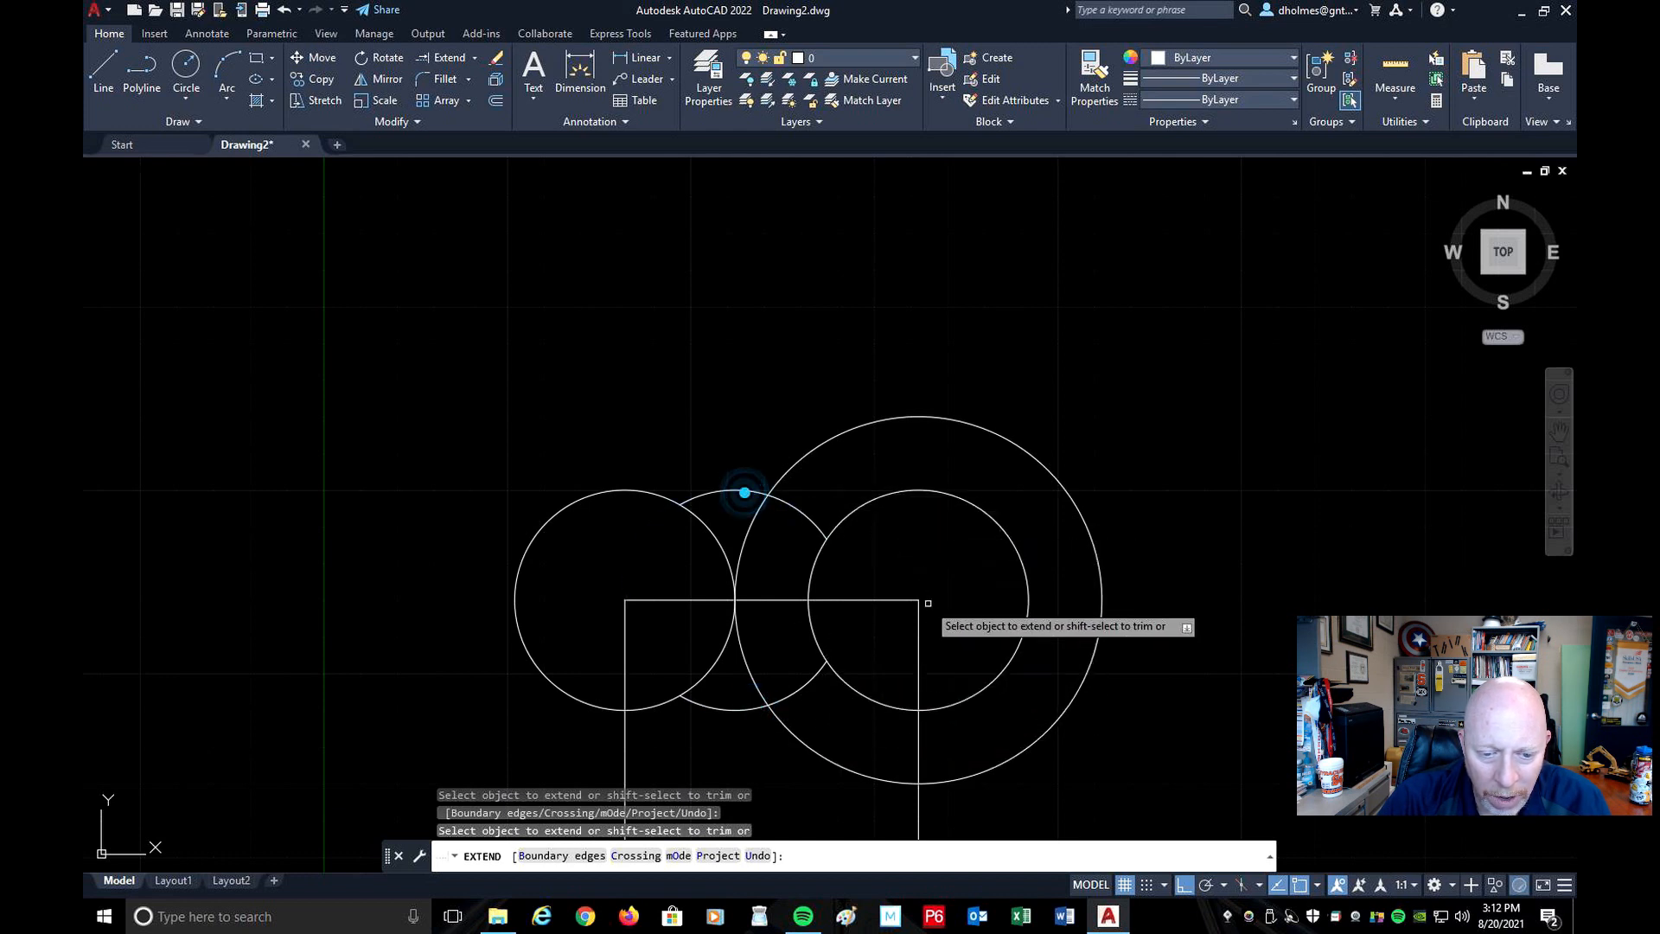
Trim the 5-inch circle's upper and lower portions that lie inside the middle circle.
{"action": "left_click", "coordinate": [478, 64]}
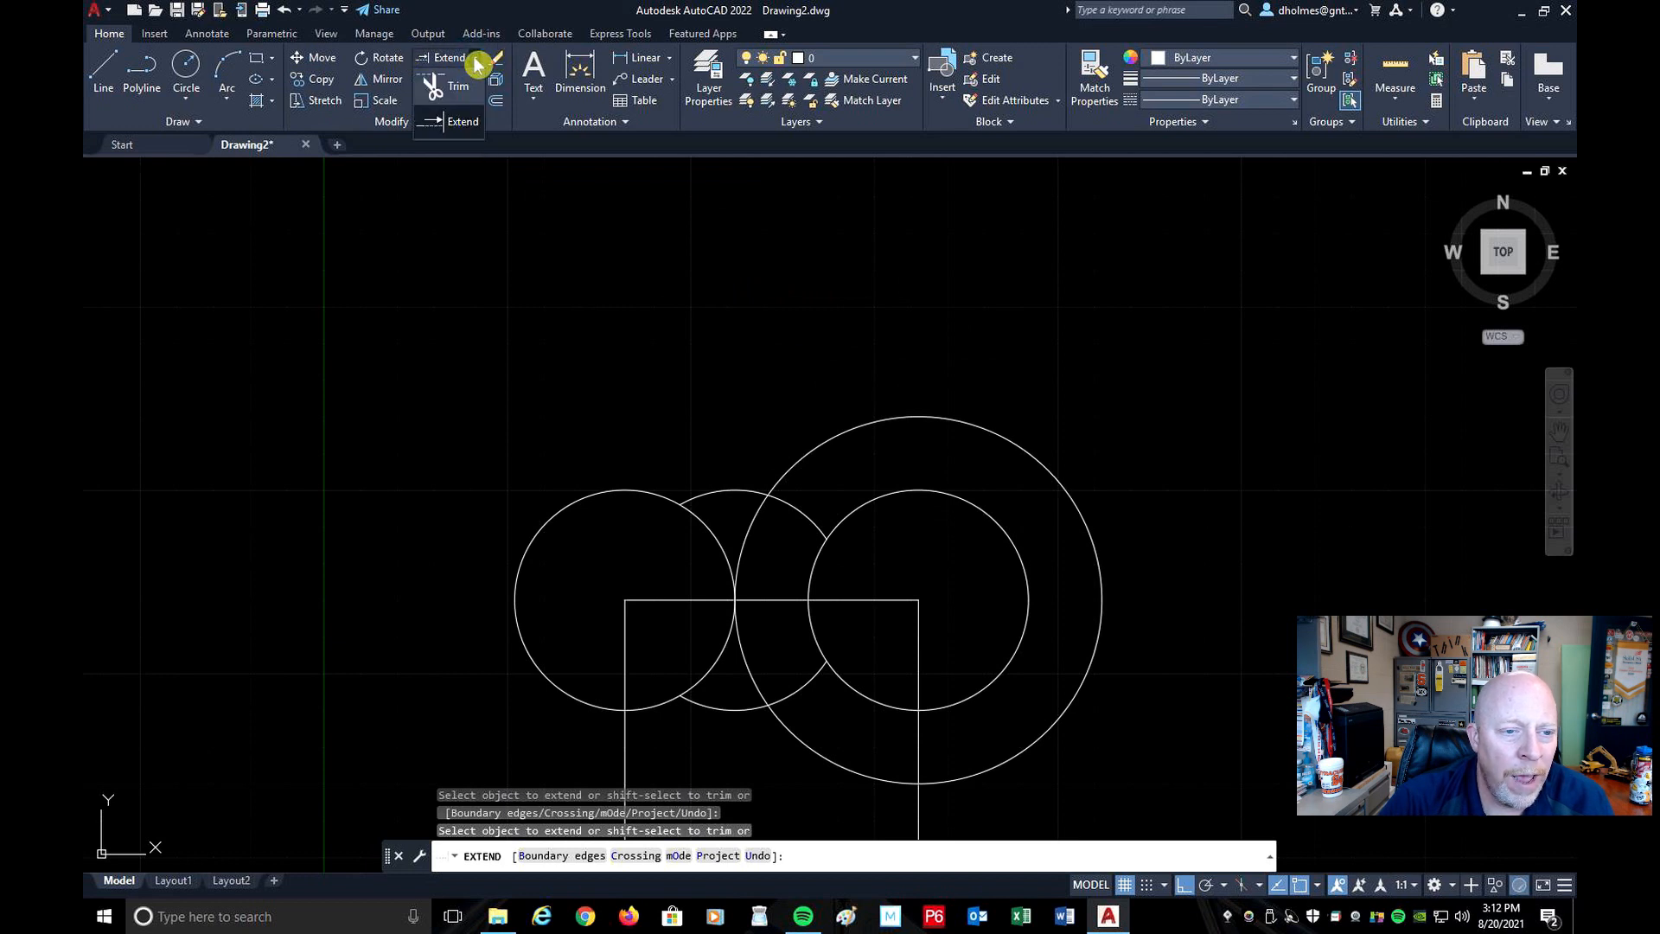
{"action": "left_click", "coordinate": [451, 85]}
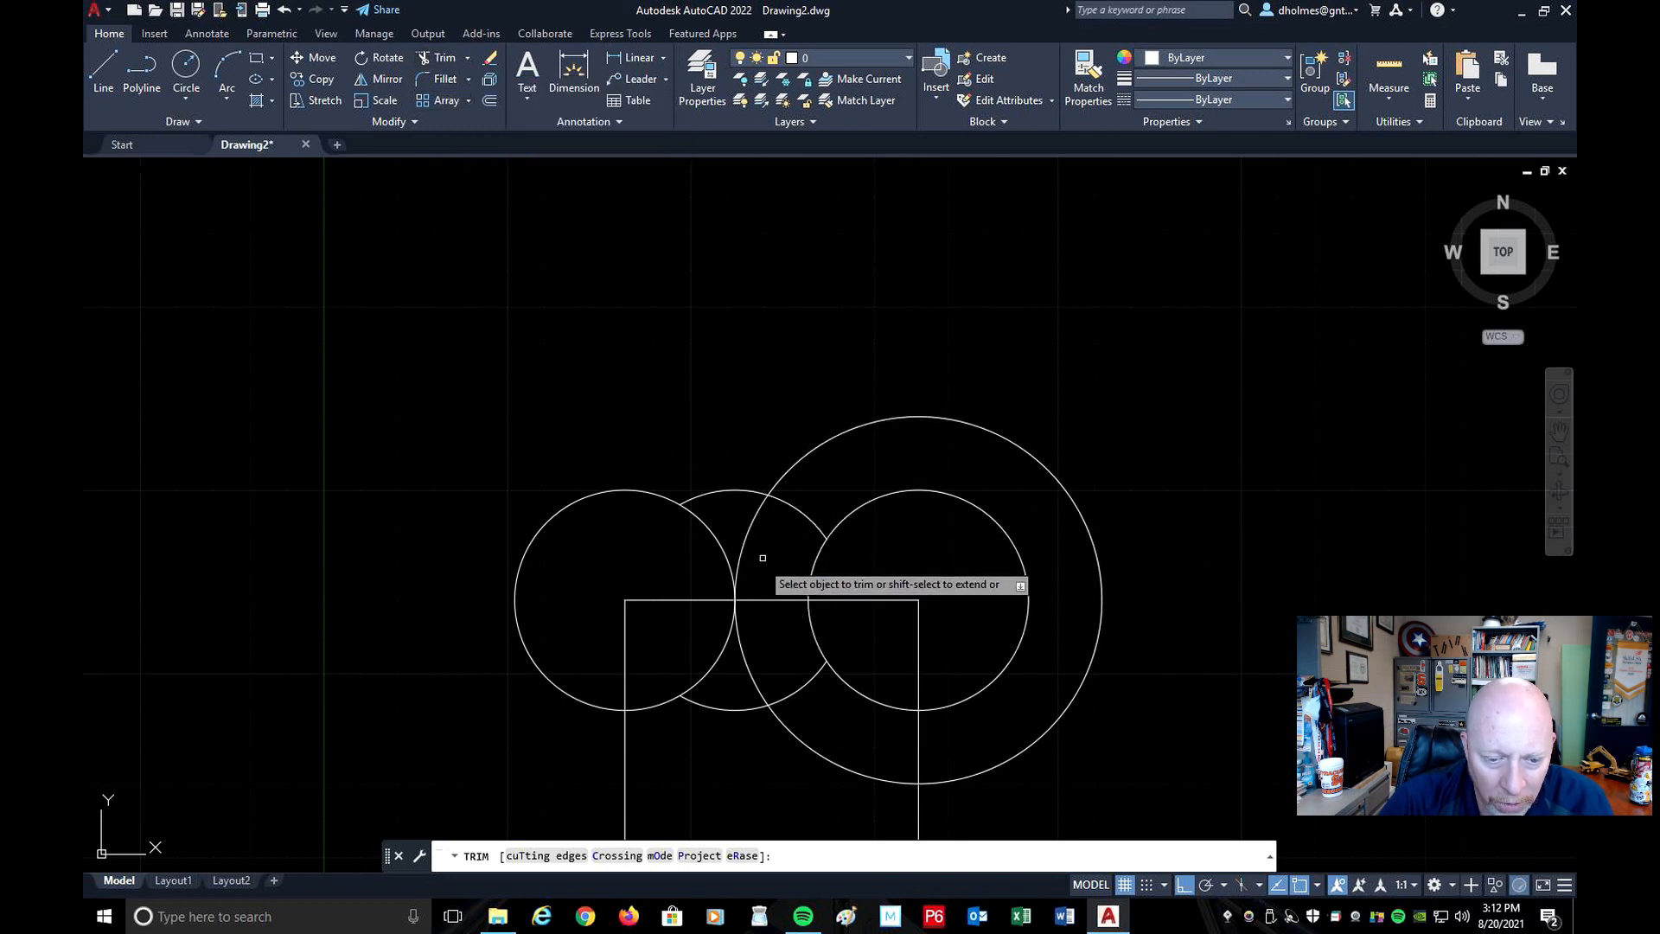
{"action": "left_click", "coordinate": [748, 537]}
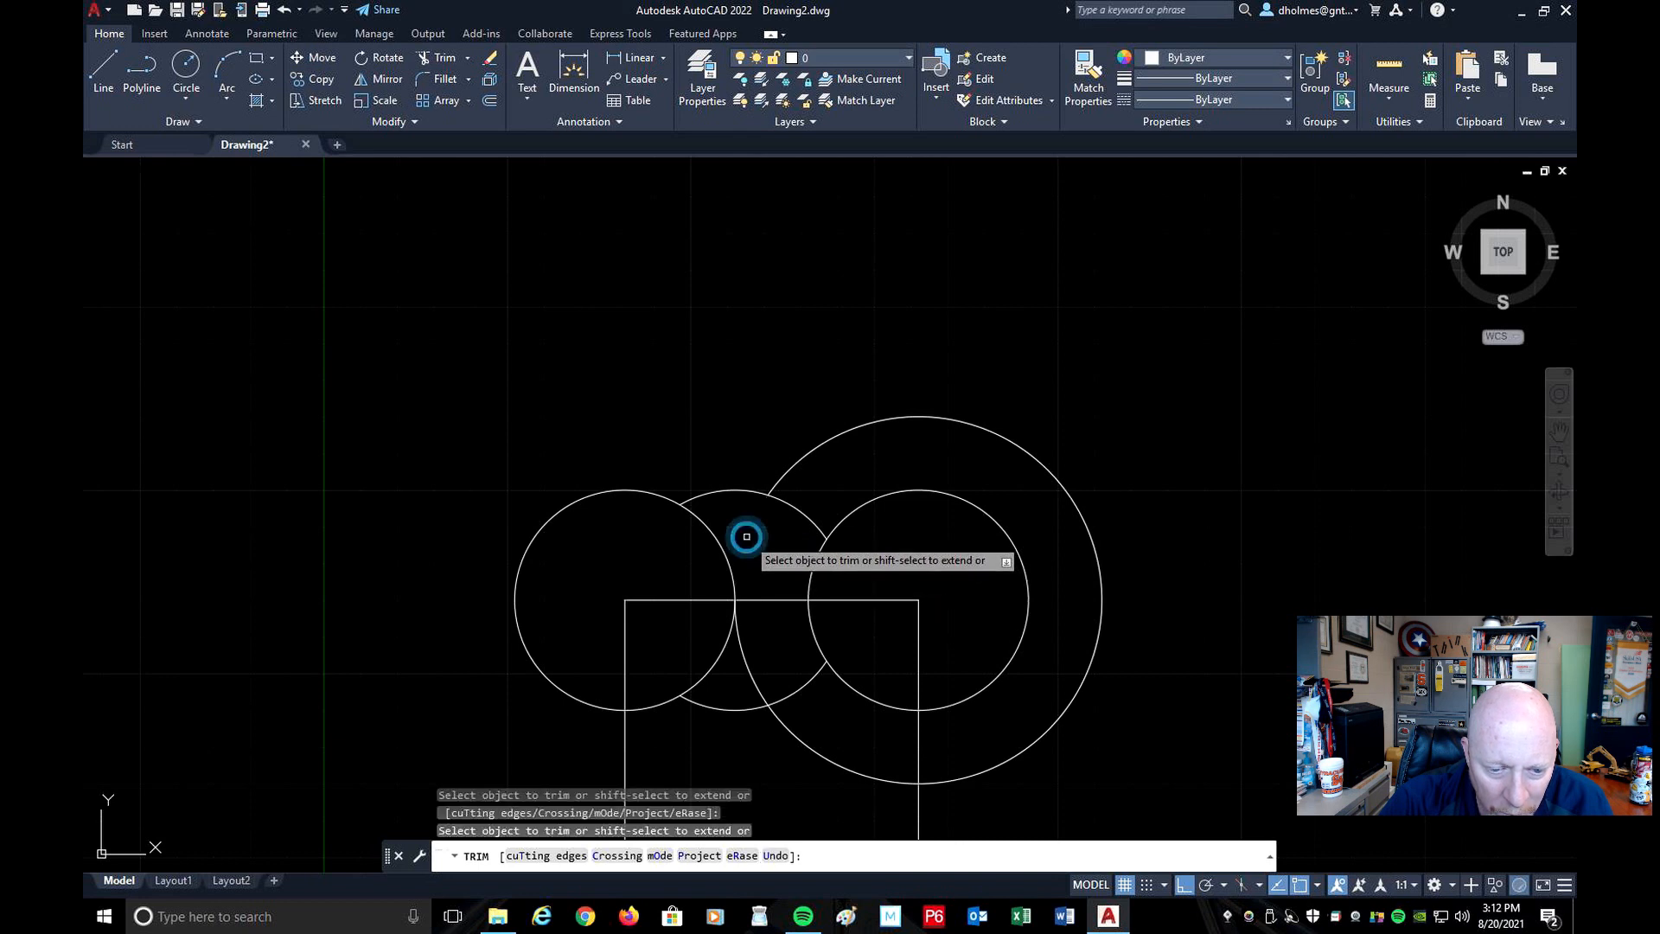
{"action": "left_click", "coordinate": [744, 658]}
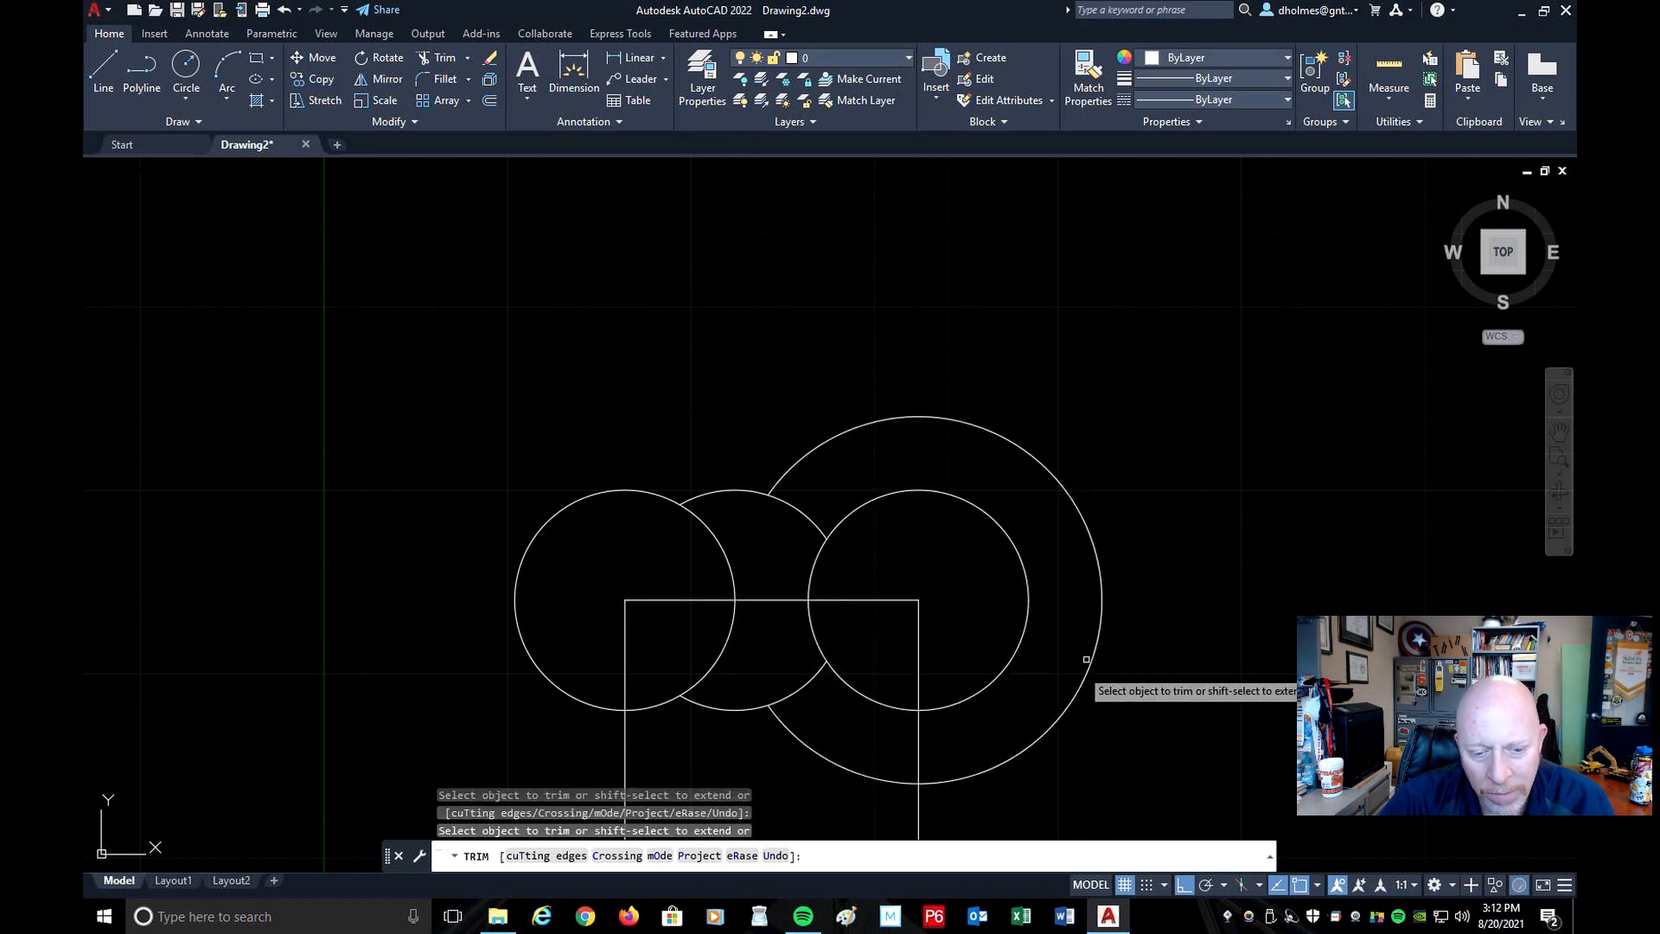
Turn off Ortho mode.
{"action": "scroll", "coordinate": [1088, 646], "scroll_direction": "down", "scroll_amount": 4}
{"action": "scroll", "coordinate": [1071, 720], "scroll_direction": "up", "scroll_amount": 4}
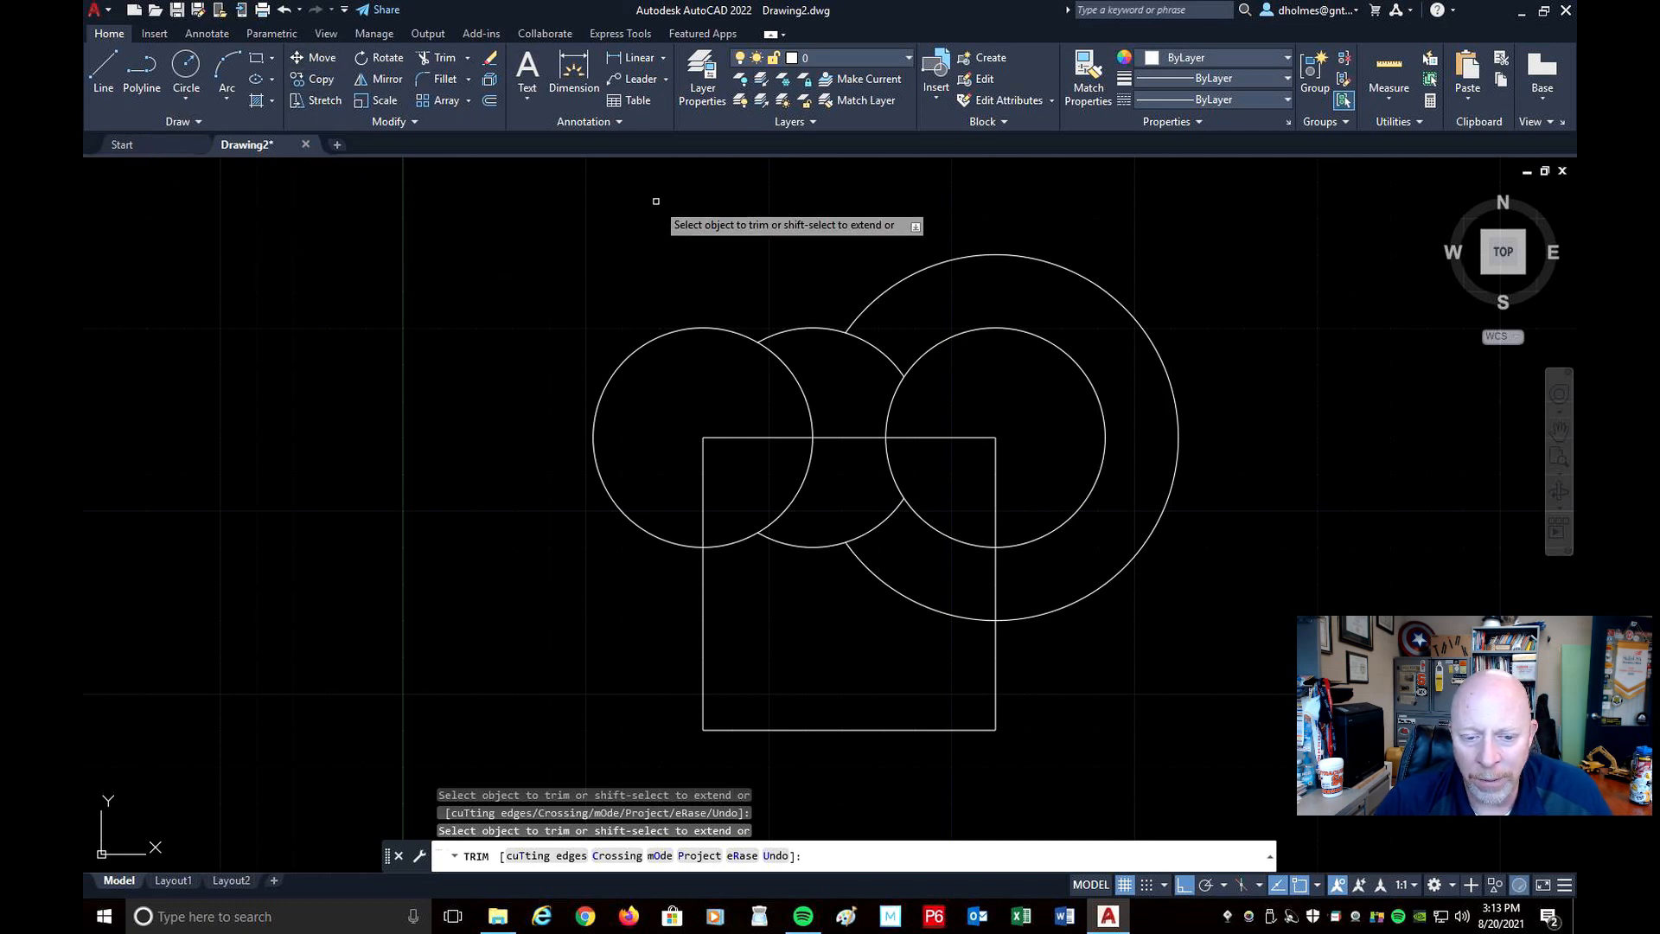
{"action": "left_click", "coordinate": [1182, 885]}
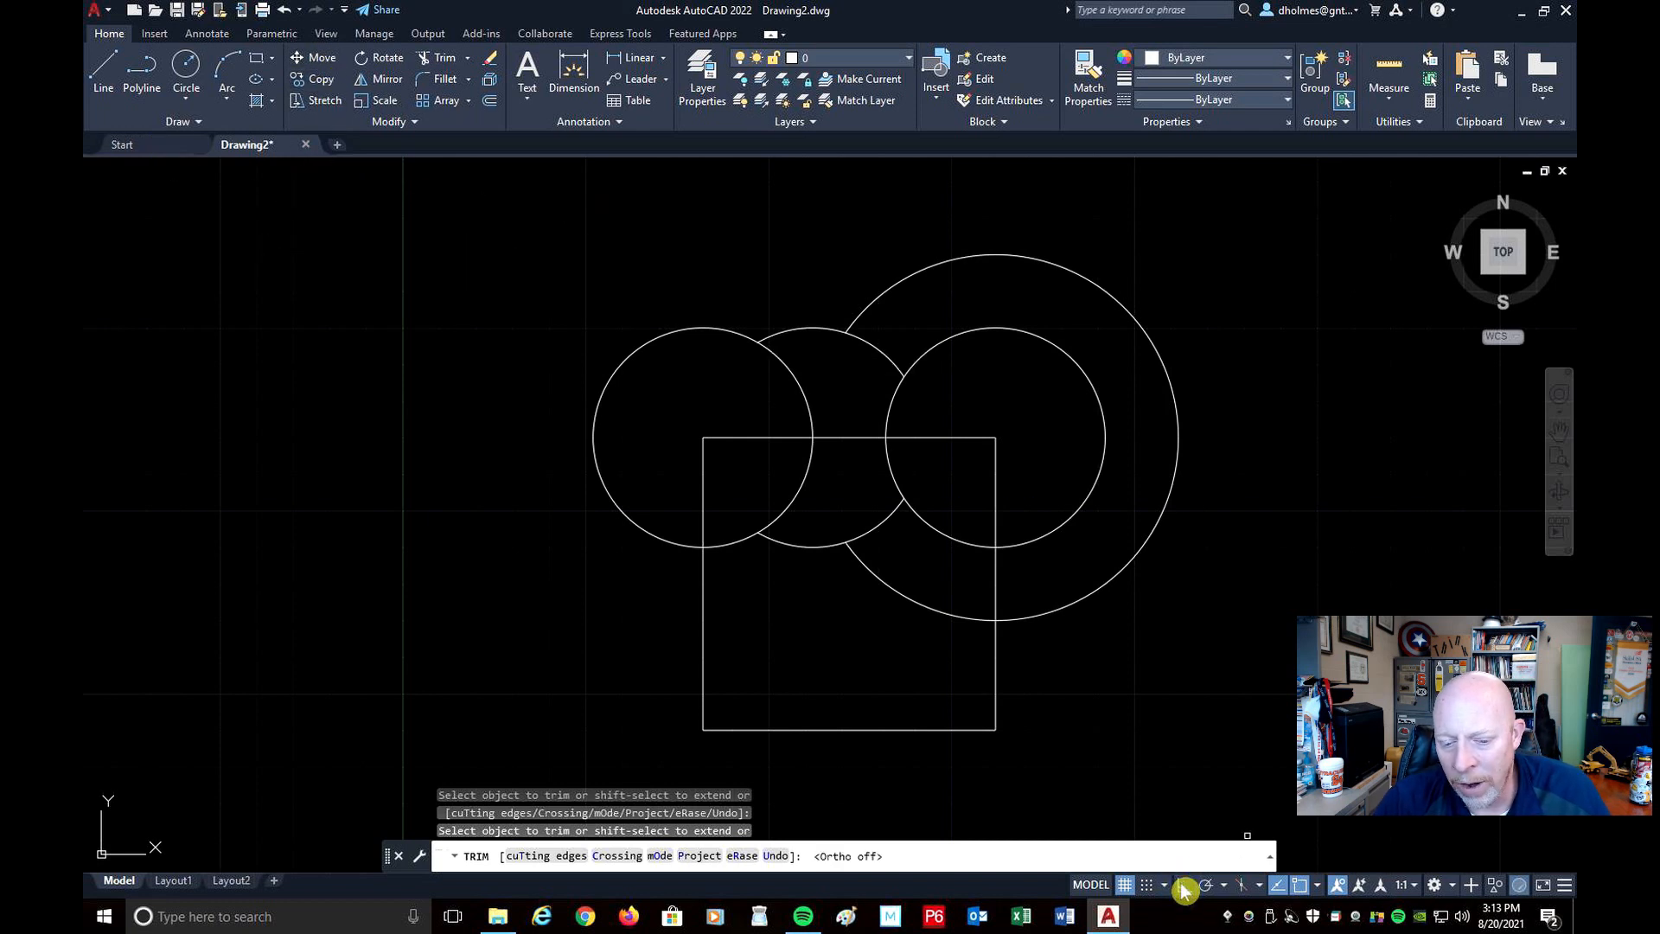